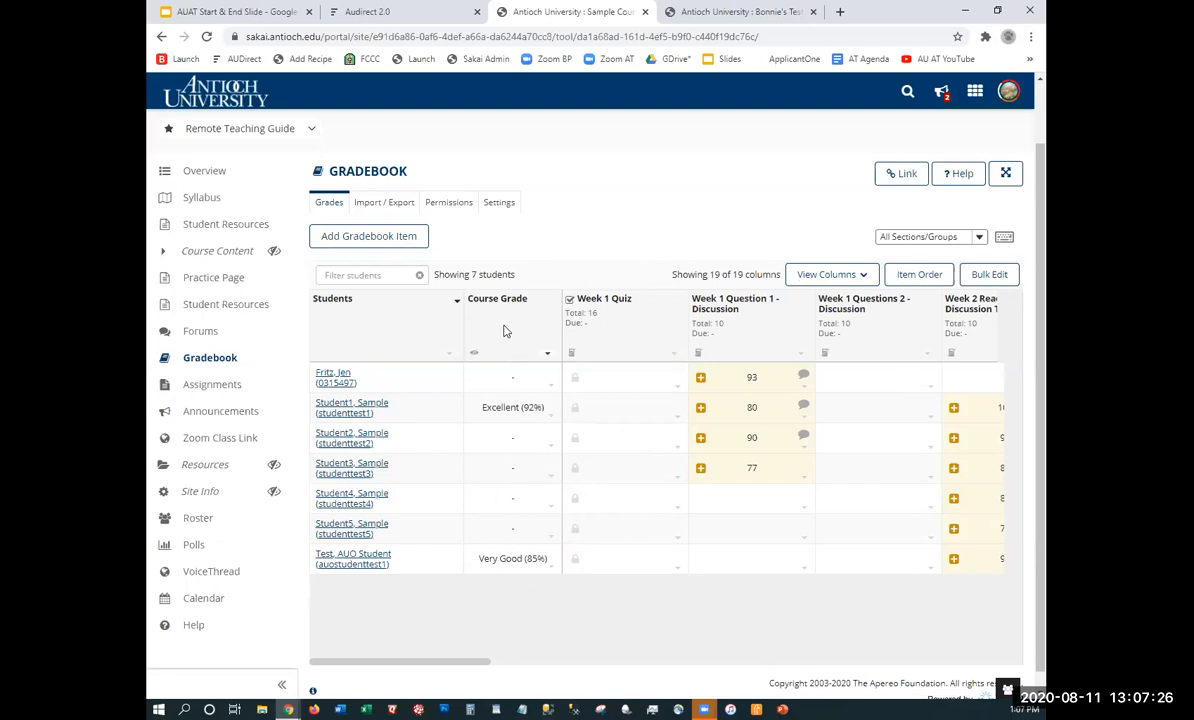
# Open the Registrar's Office site from the services list in AUDirect
pyautogui.click(370, 11)
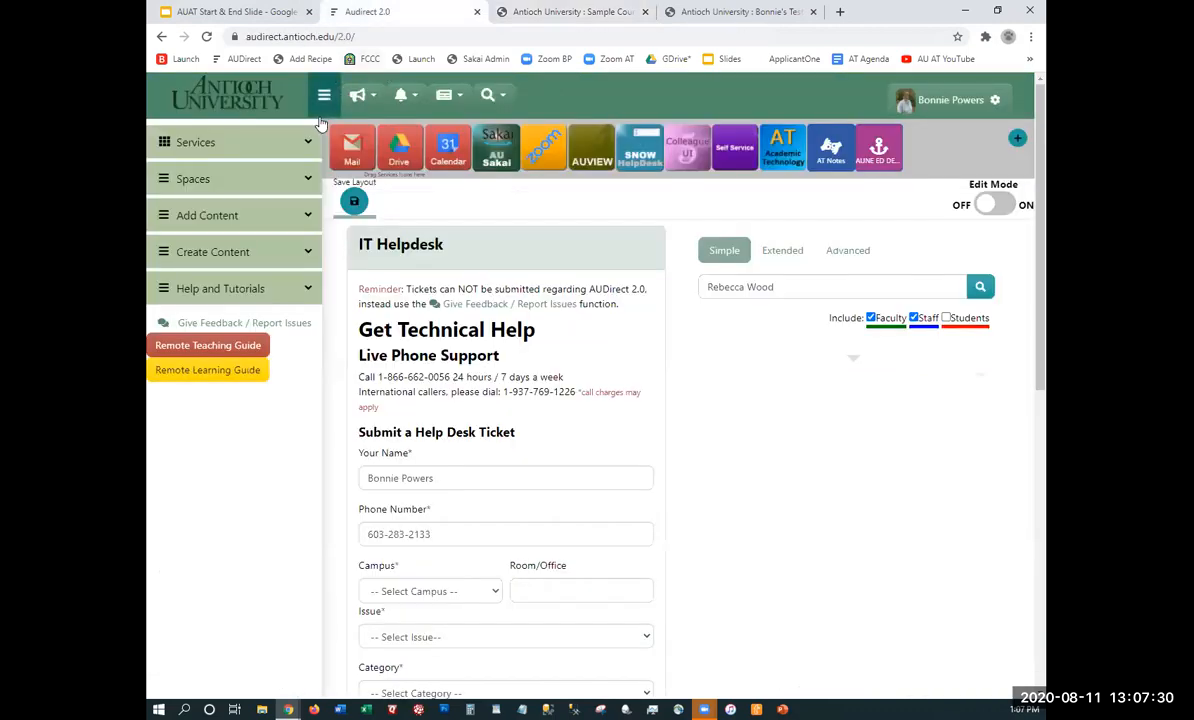
pyautogui.click(297, 146)
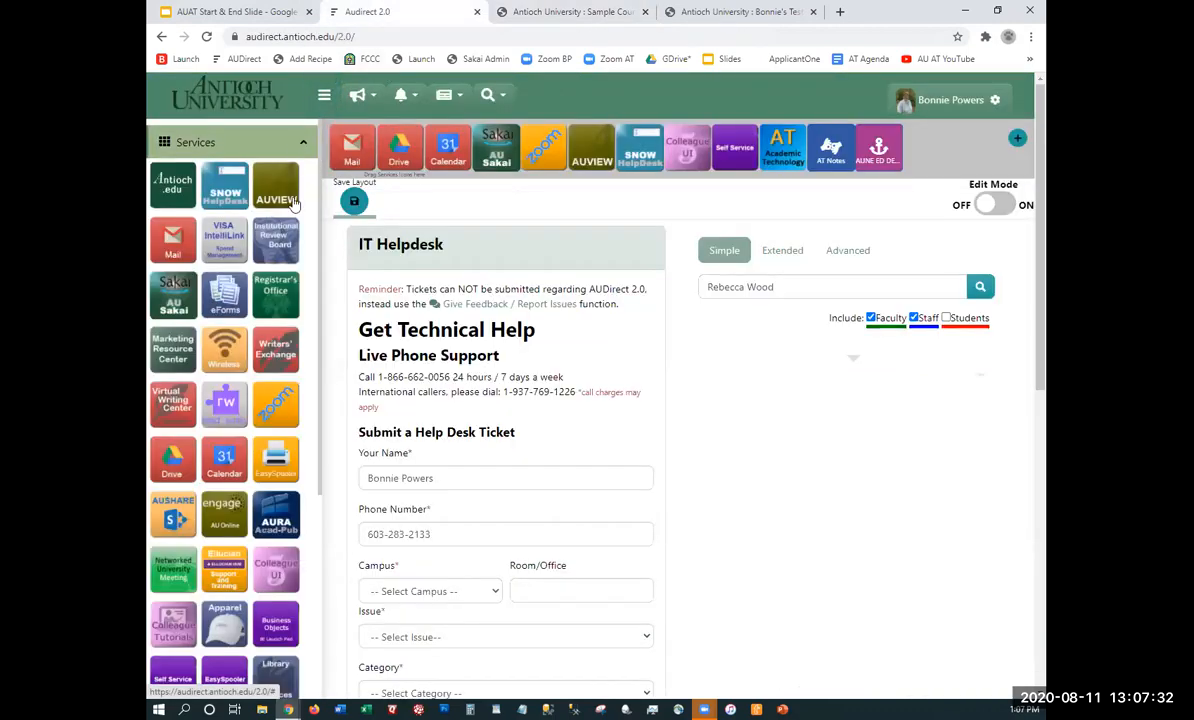
pyautogui.scroll(-3, 268, 275)
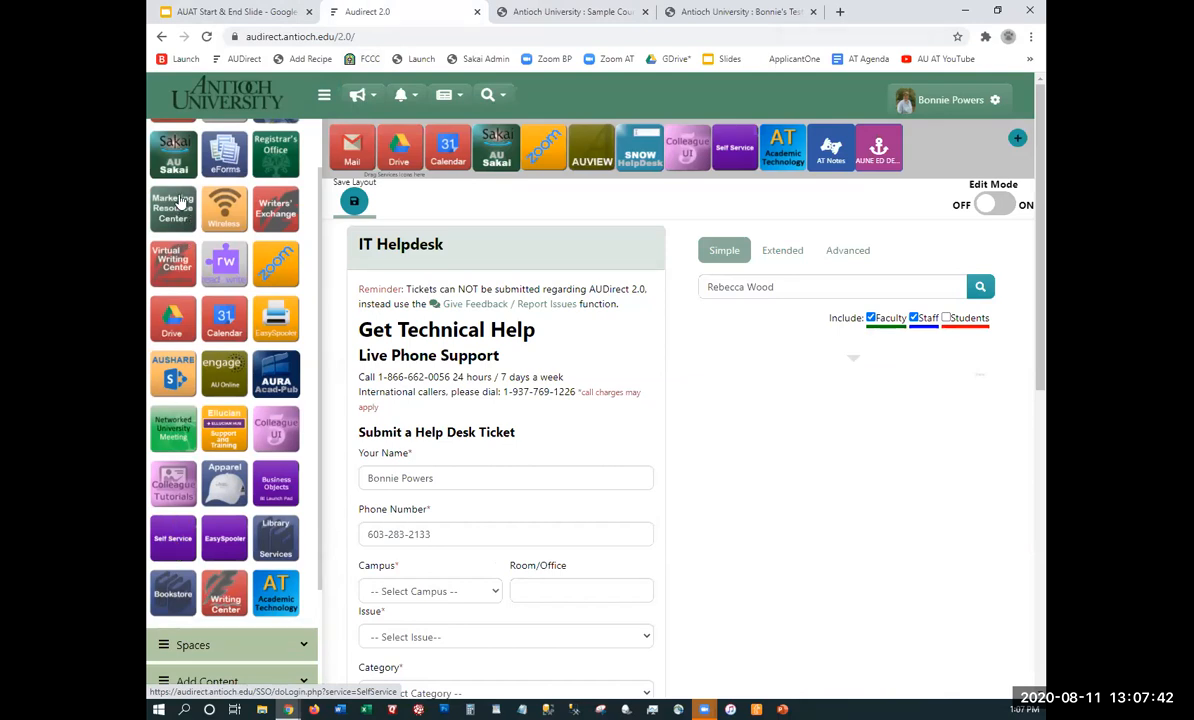
pyautogui.scroll(1, 260, 212)
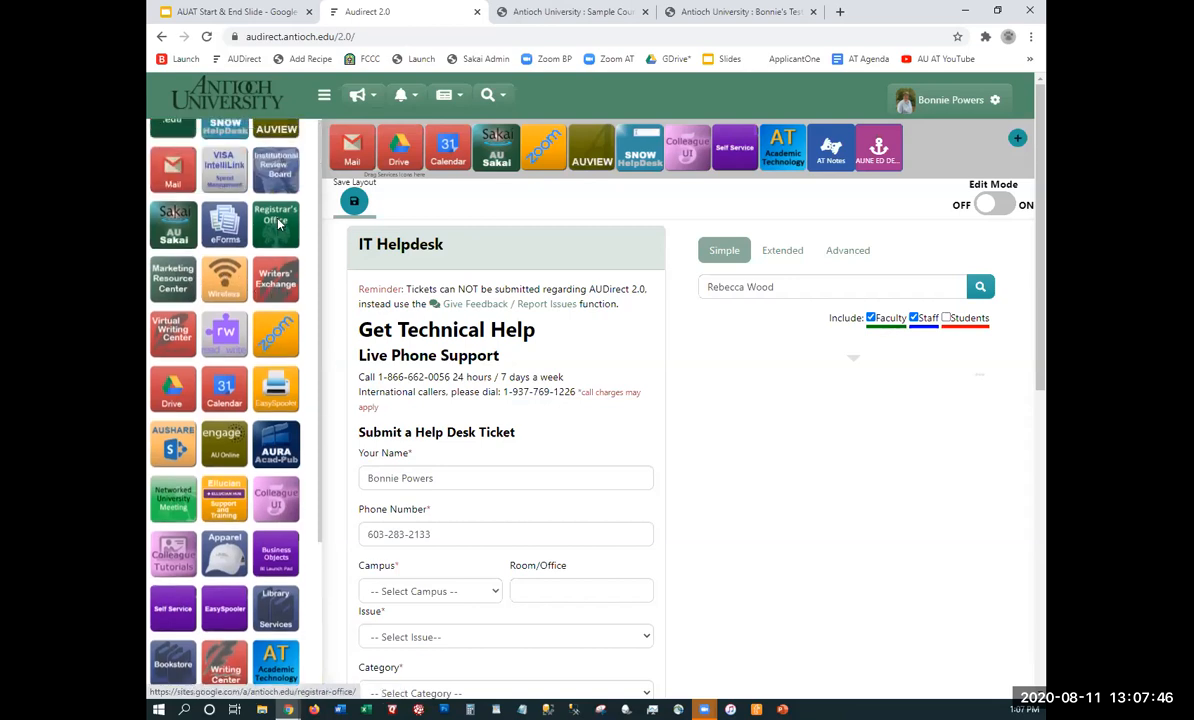
pyautogui.click(279, 224)
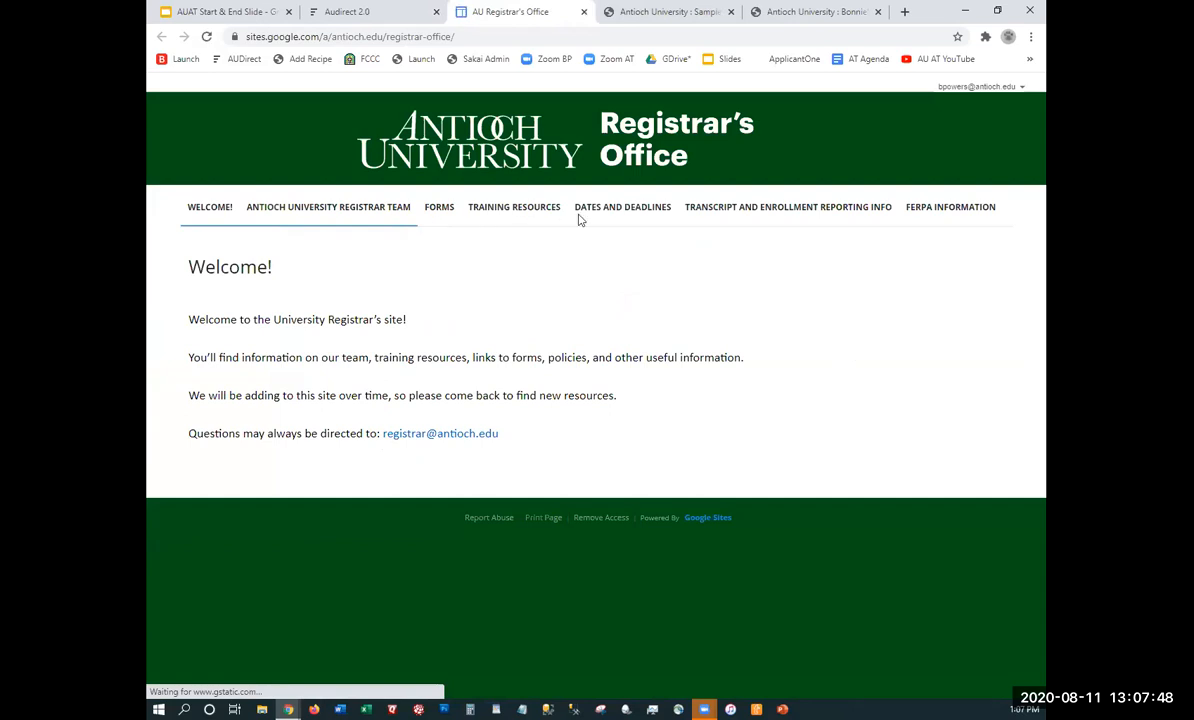
# Look through the registrar's Training Resources down to the faculty grading guides, and close the site to return to AUDirect
pyautogui.click(489, 210)
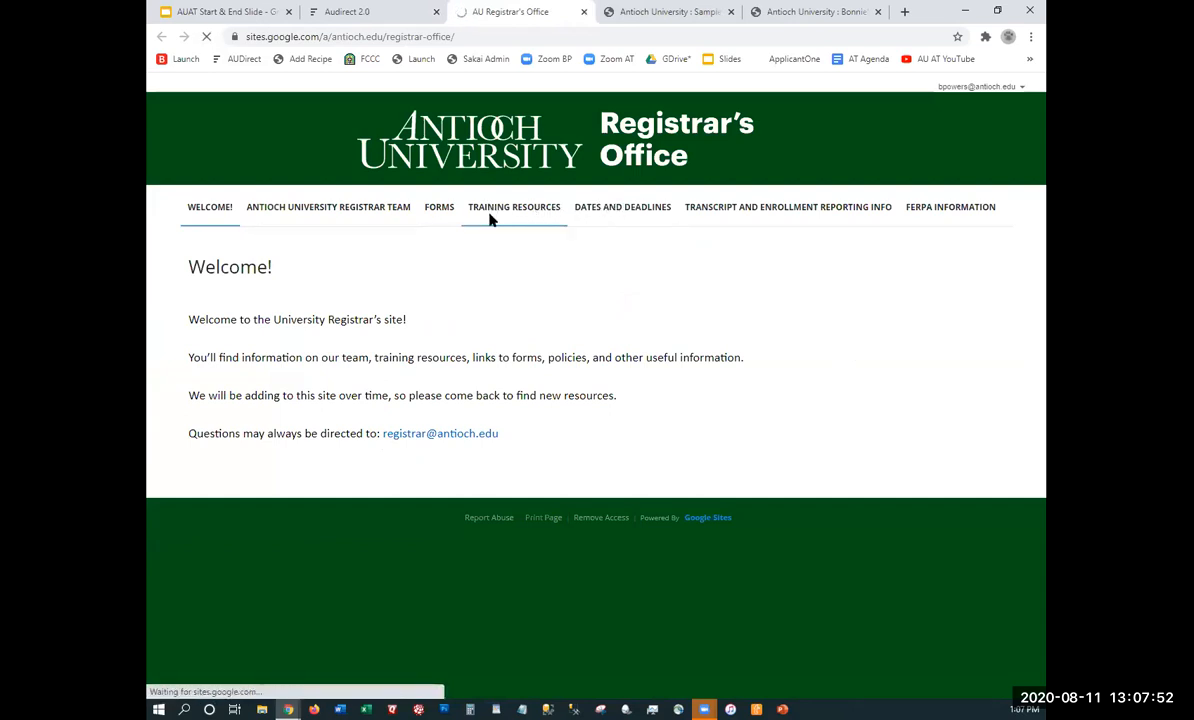
pyautogui.scroll(-5, 280, 600)
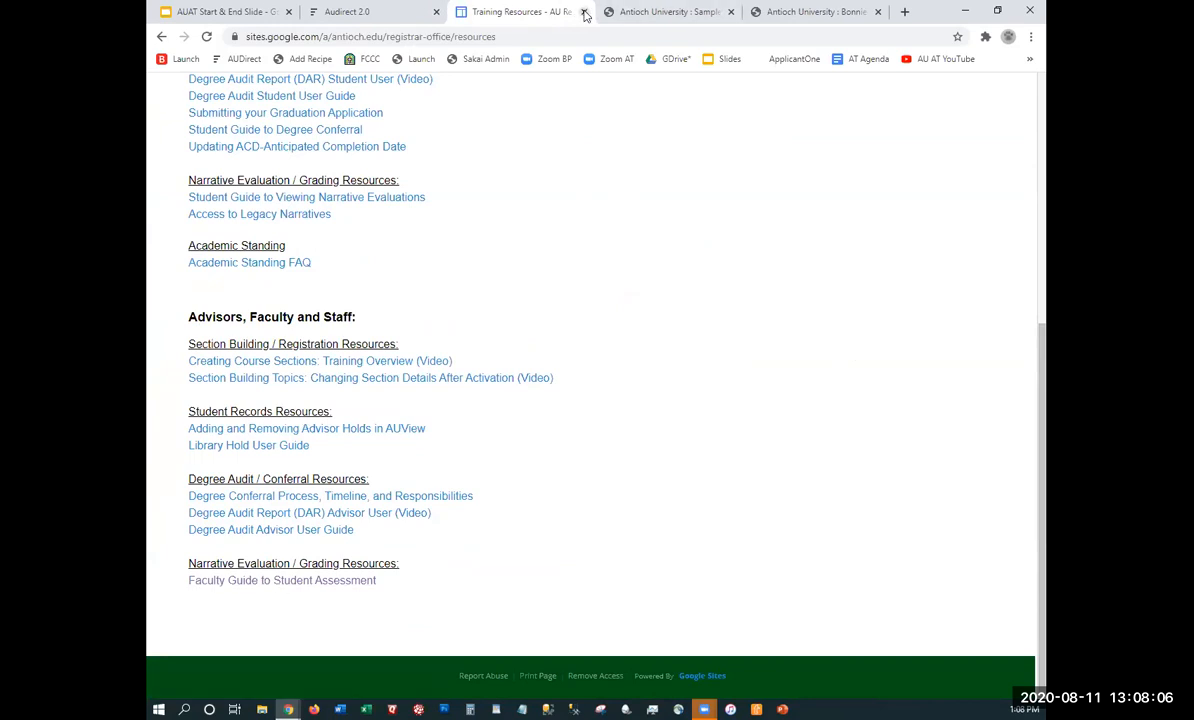
pyautogui.click(383, 12)
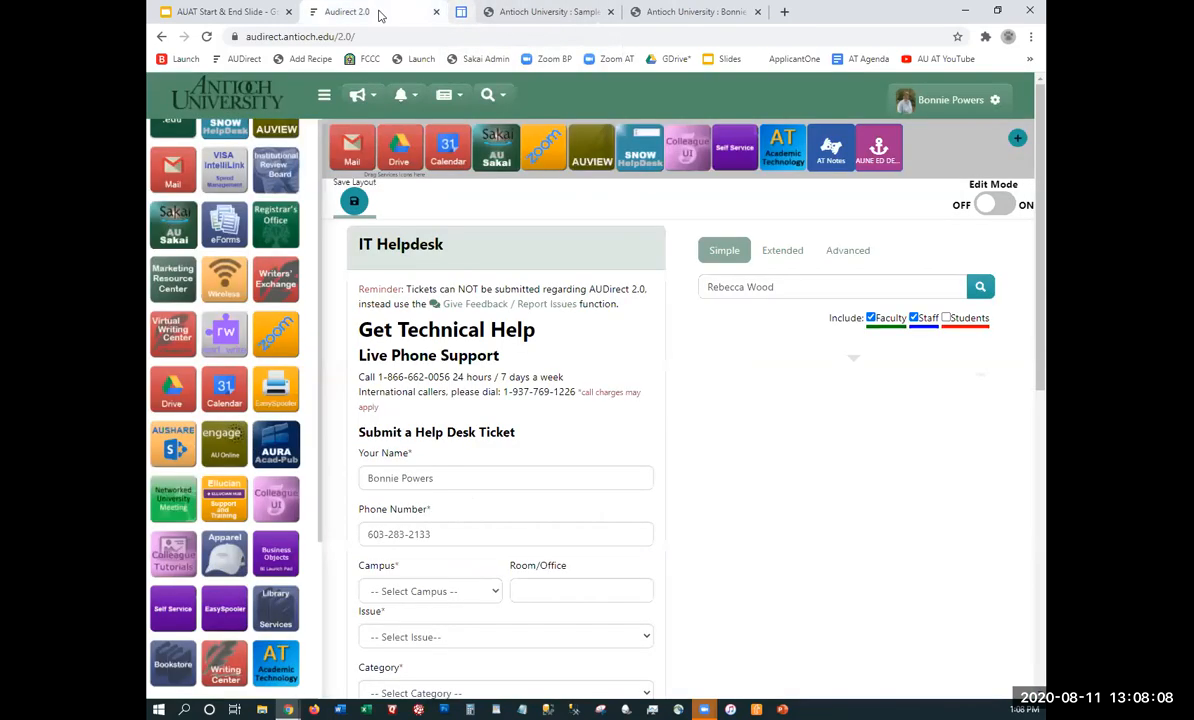
pyautogui.click(584, 12)
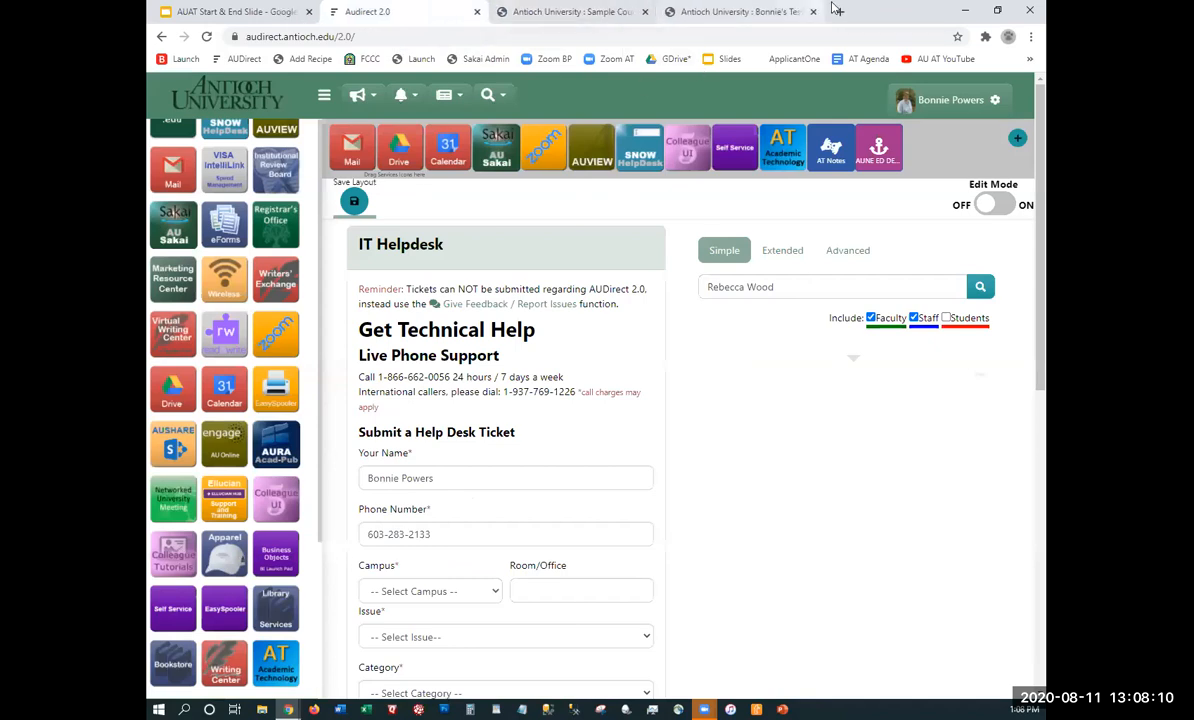
# Open the AU Academic Technology YouTube channel in a new tab and search it for "Narrative"
pyautogui.click(826, 11)
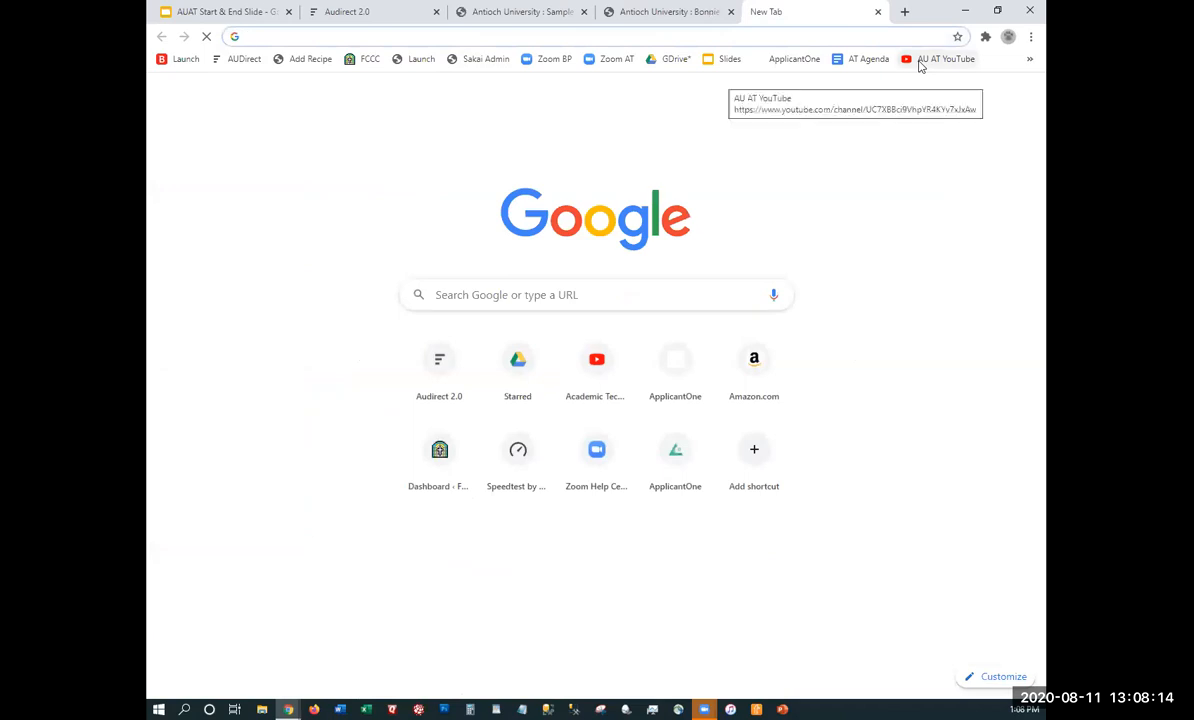
pyautogui.click(919, 62)
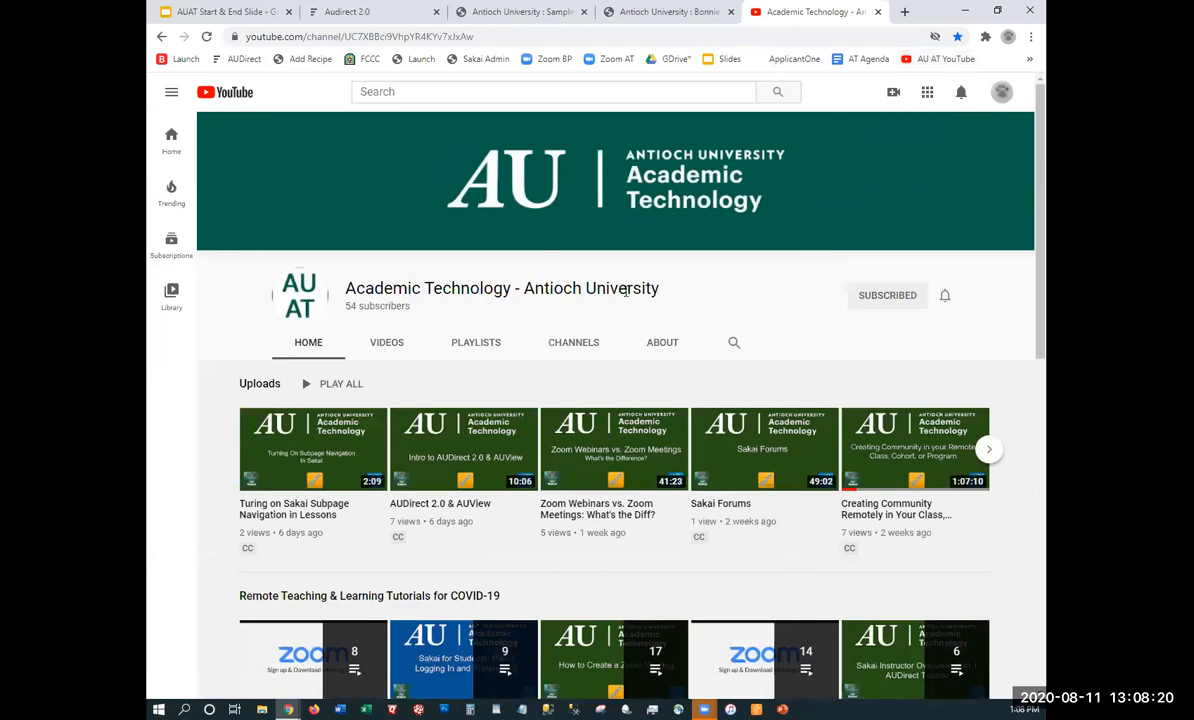
pyautogui.click(739, 349)
pyautogui.write('Narrative')
pyautogui.press('Return')
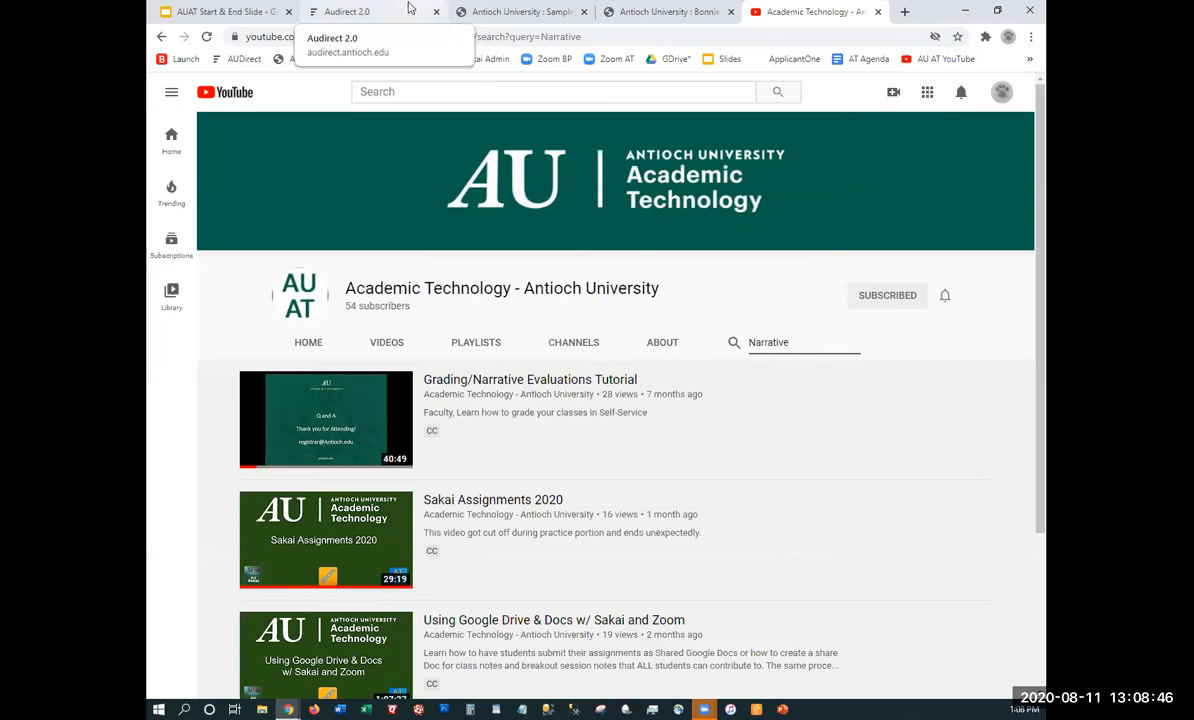
# Return to the sample course's gradebook and view the comment on the first student's Week 1 Question 1 - Discussion grade
pyautogui.click(545, 12)
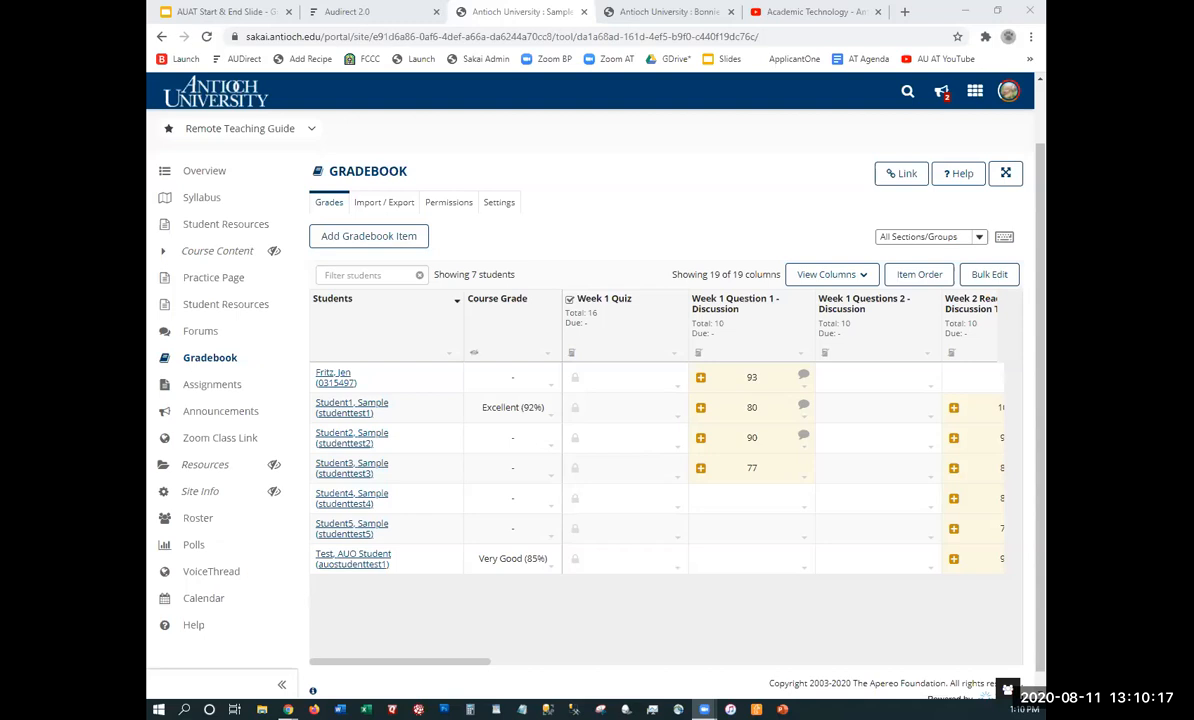
pyautogui.click(804, 378)
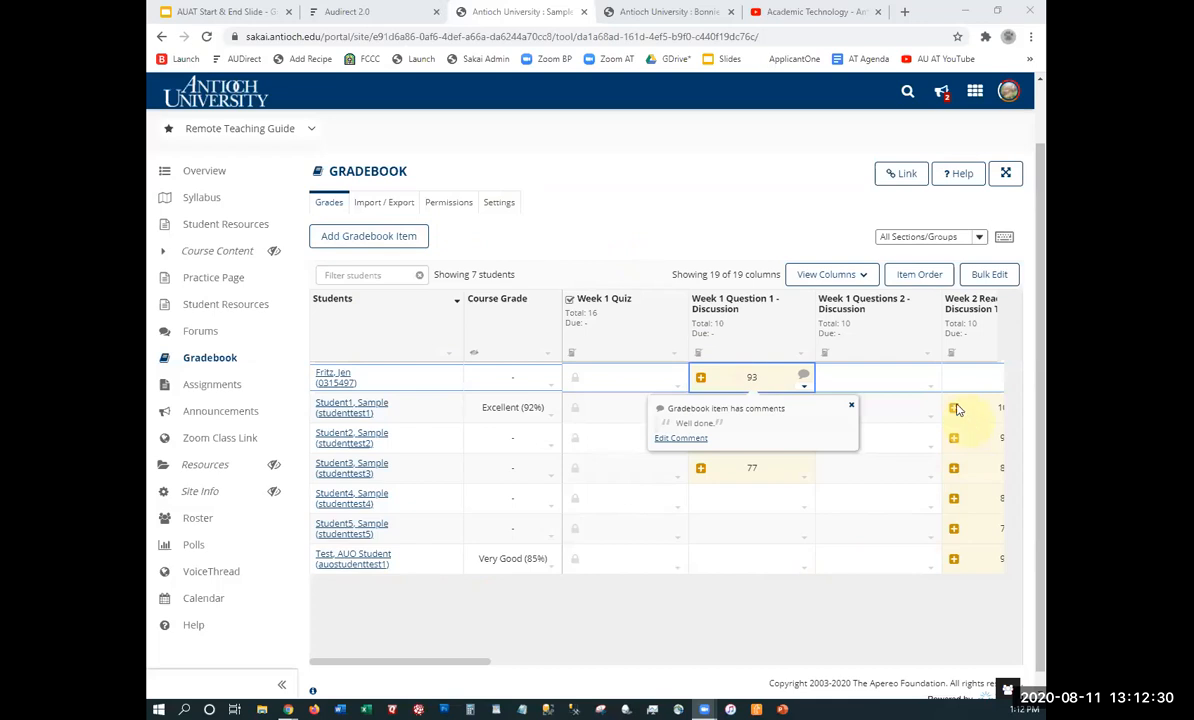
# Switch to Test Site #2 and open its gradebook settings
pyautogui.click(632, 12)
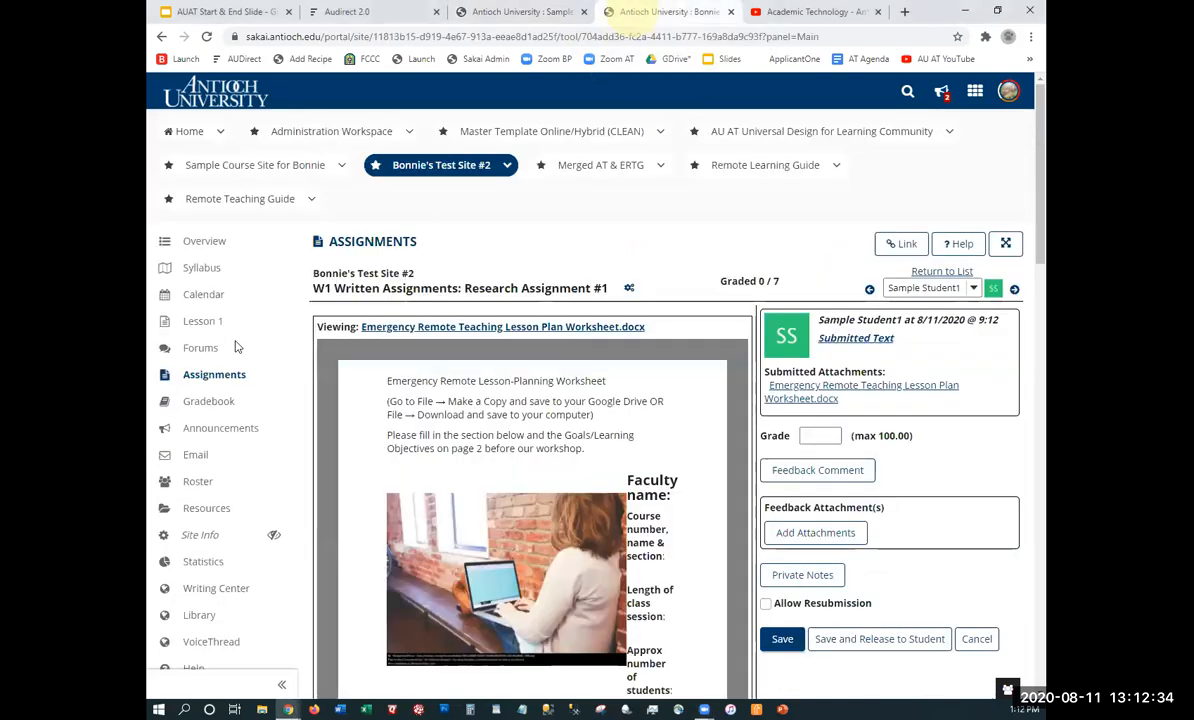
pyautogui.click(212, 405)
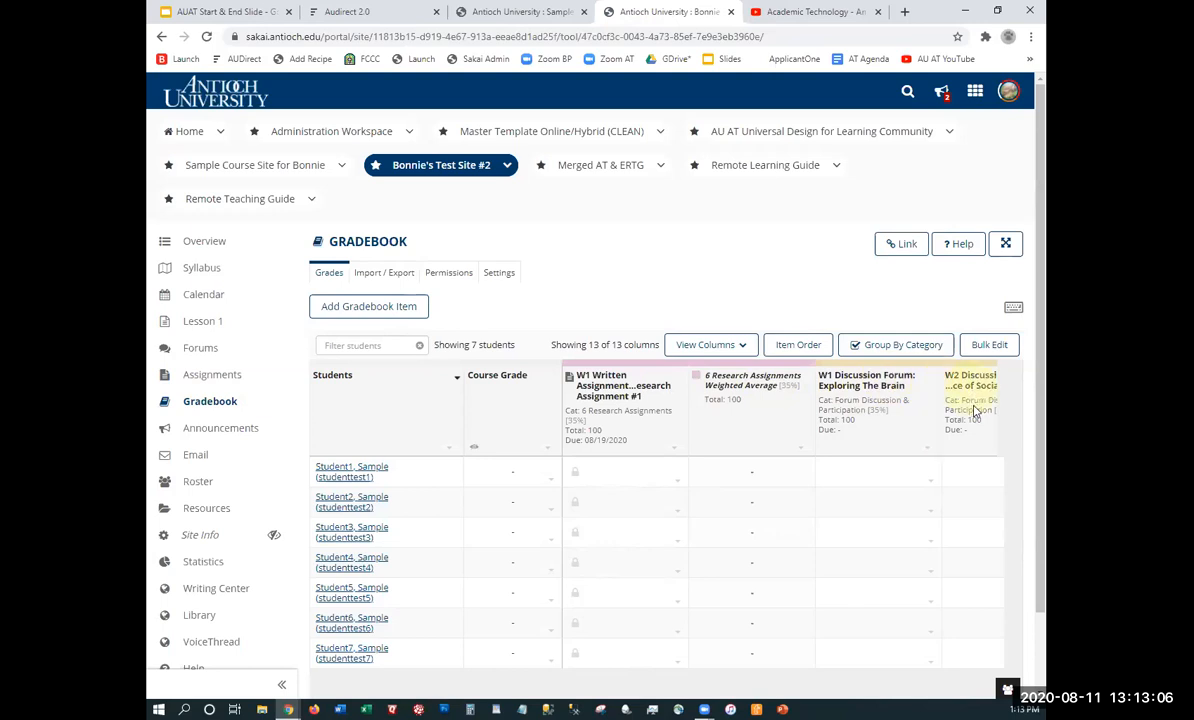
pyautogui.click(494, 276)
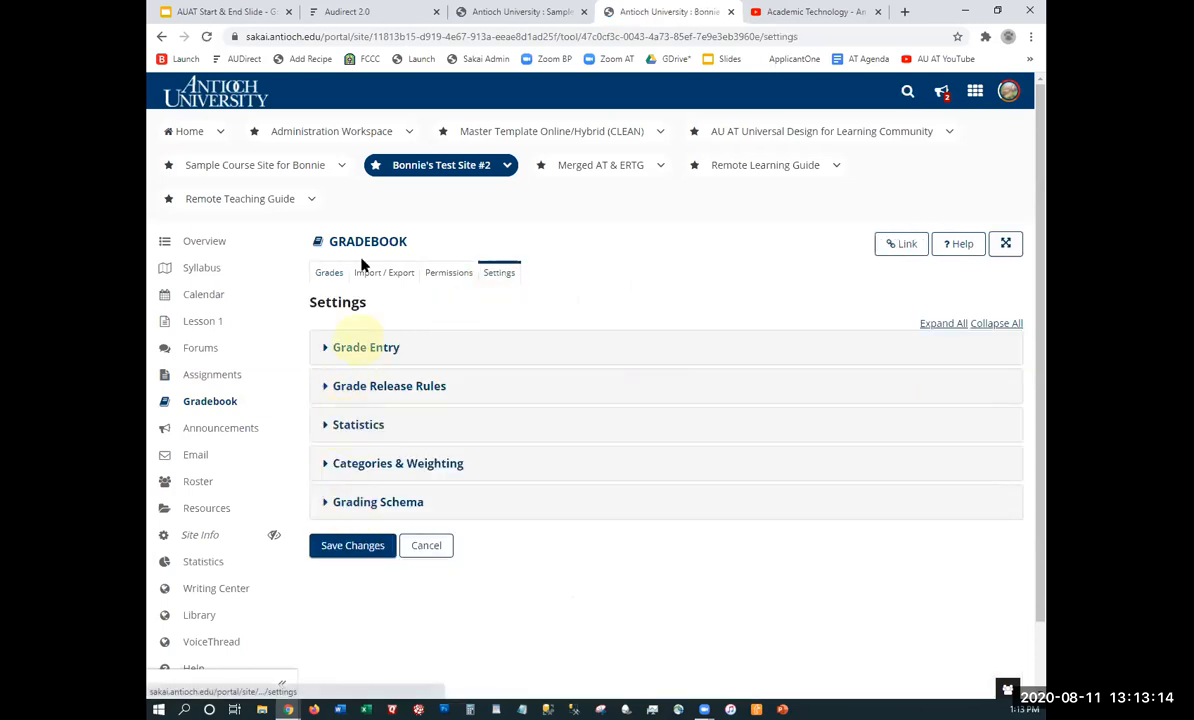
# Expand the Grade Entry, Grade Release Rules and Statistics settings and examine their options
pyautogui.click(368, 348)
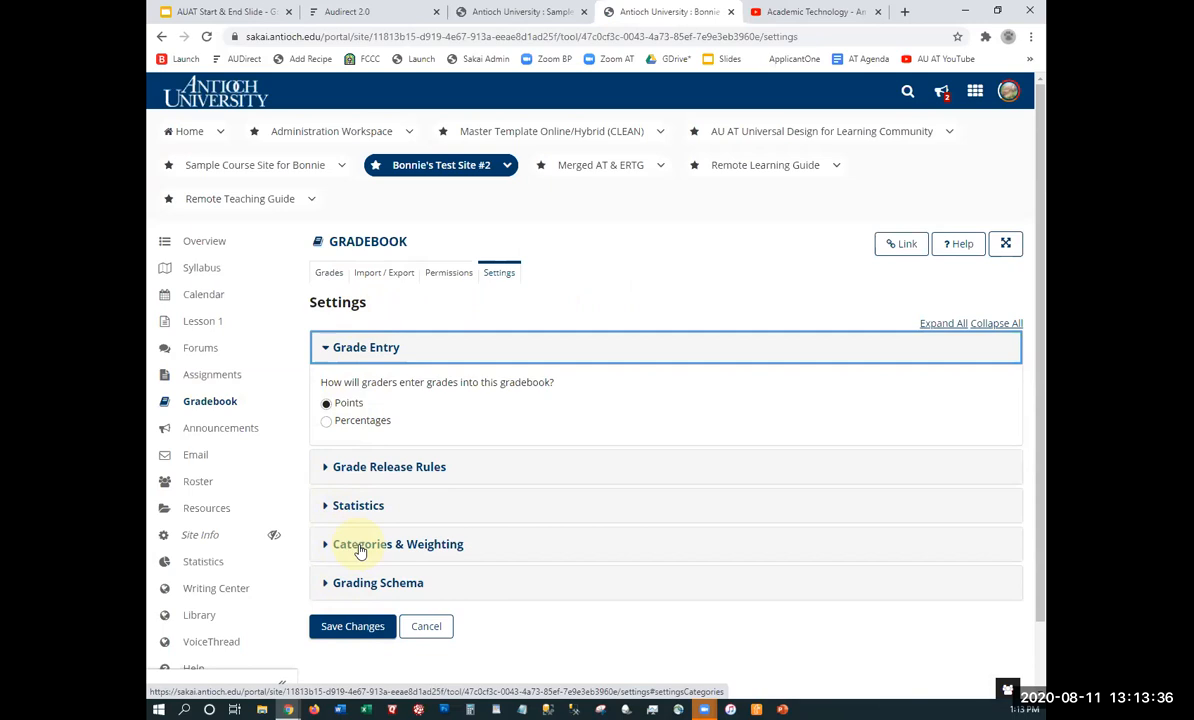
pyautogui.click(357, 472)
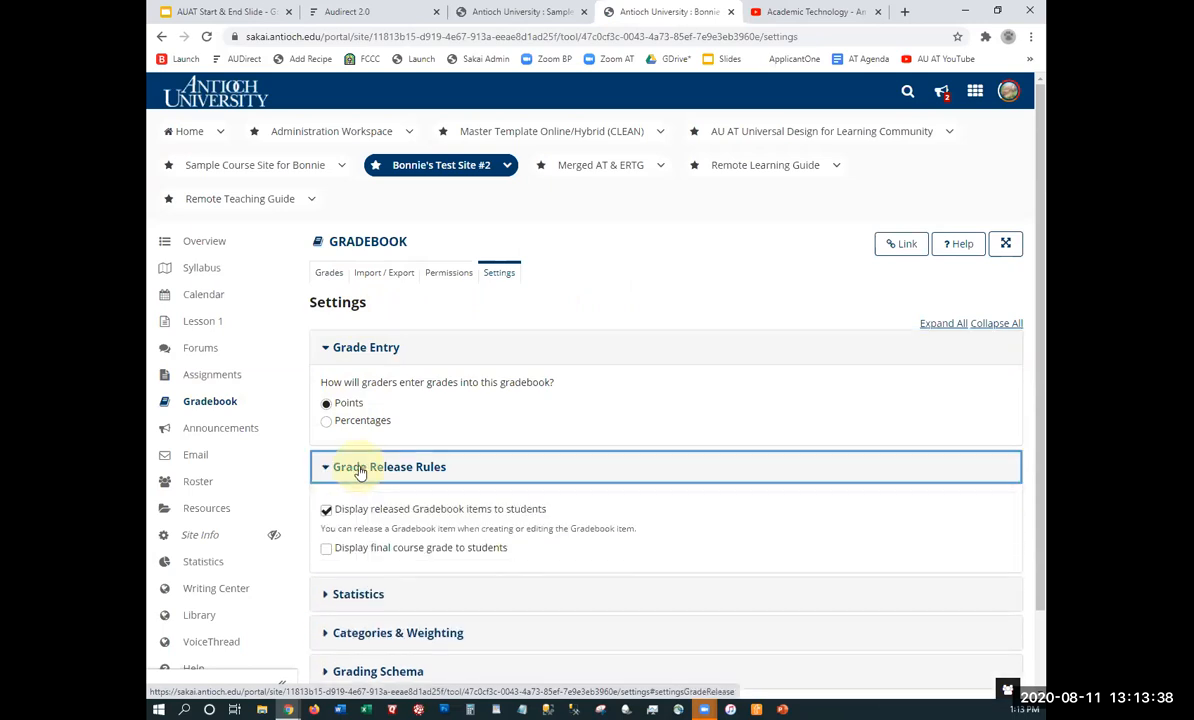
pyautogui.scroll(-1, 360, 472)
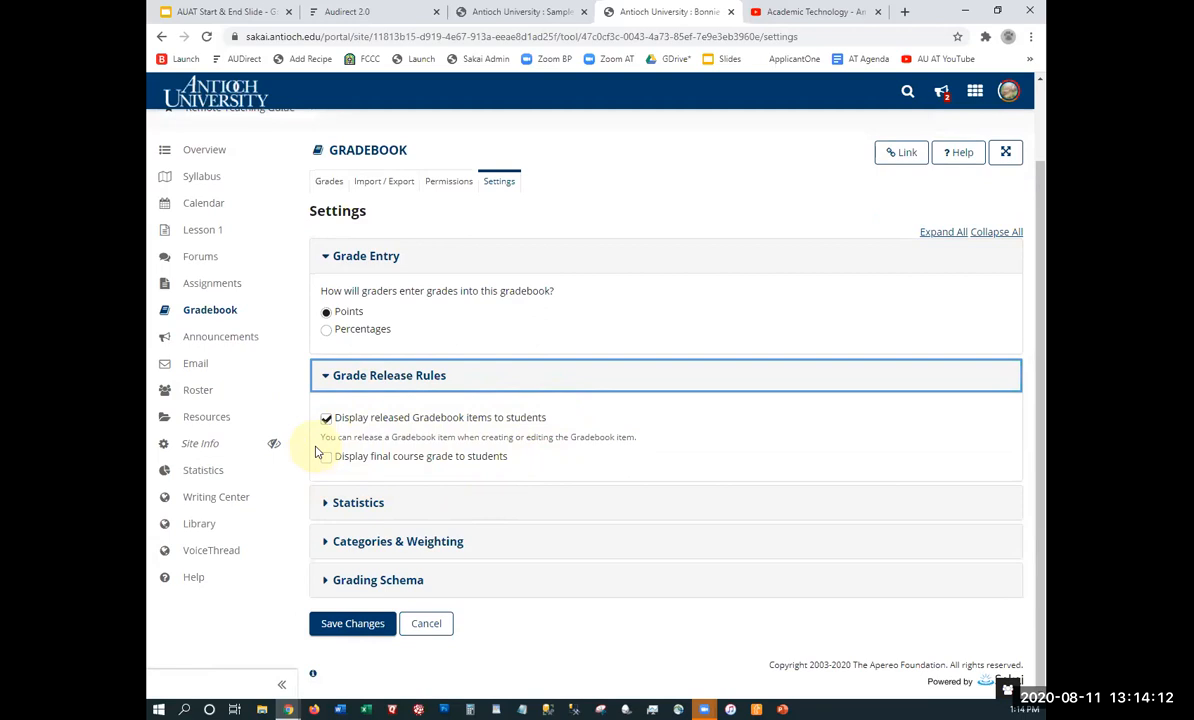
pyautogui.click(352, 508)
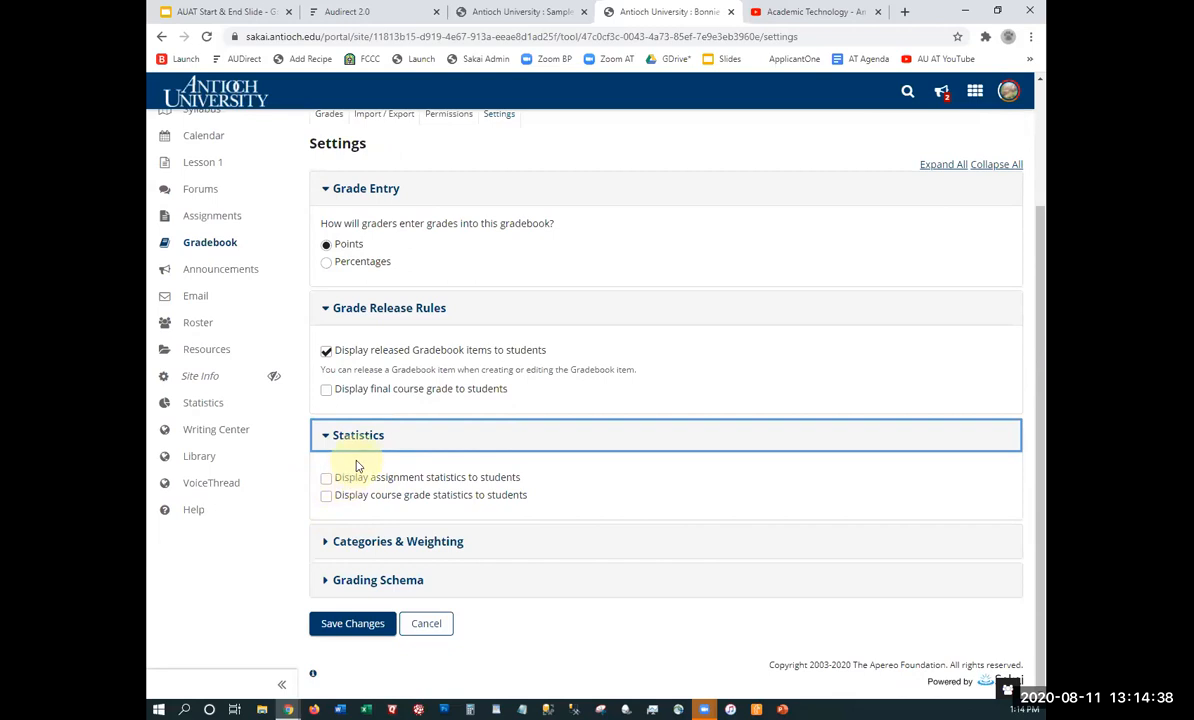
# Expand the Categories & Weighting settings and rename the 6 Research Assignments category as Regular Written Assignments
pyautogui.click(373, 541)
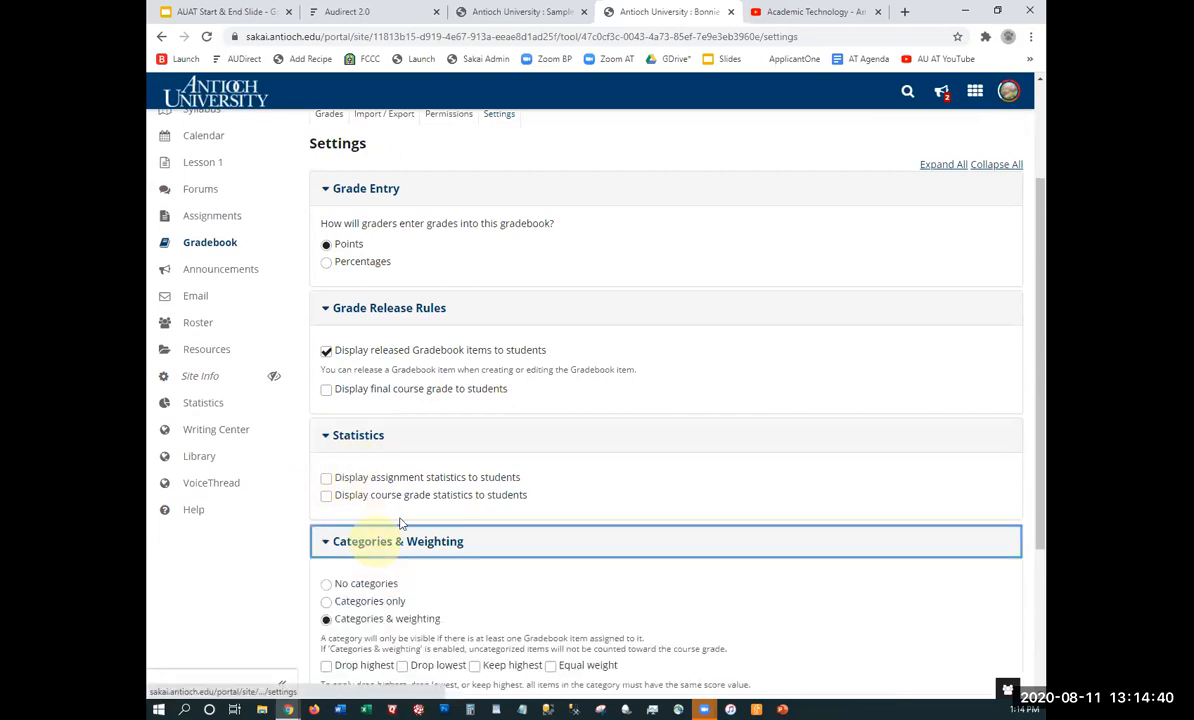
pyautogui.scroll(-3, 527, 450)
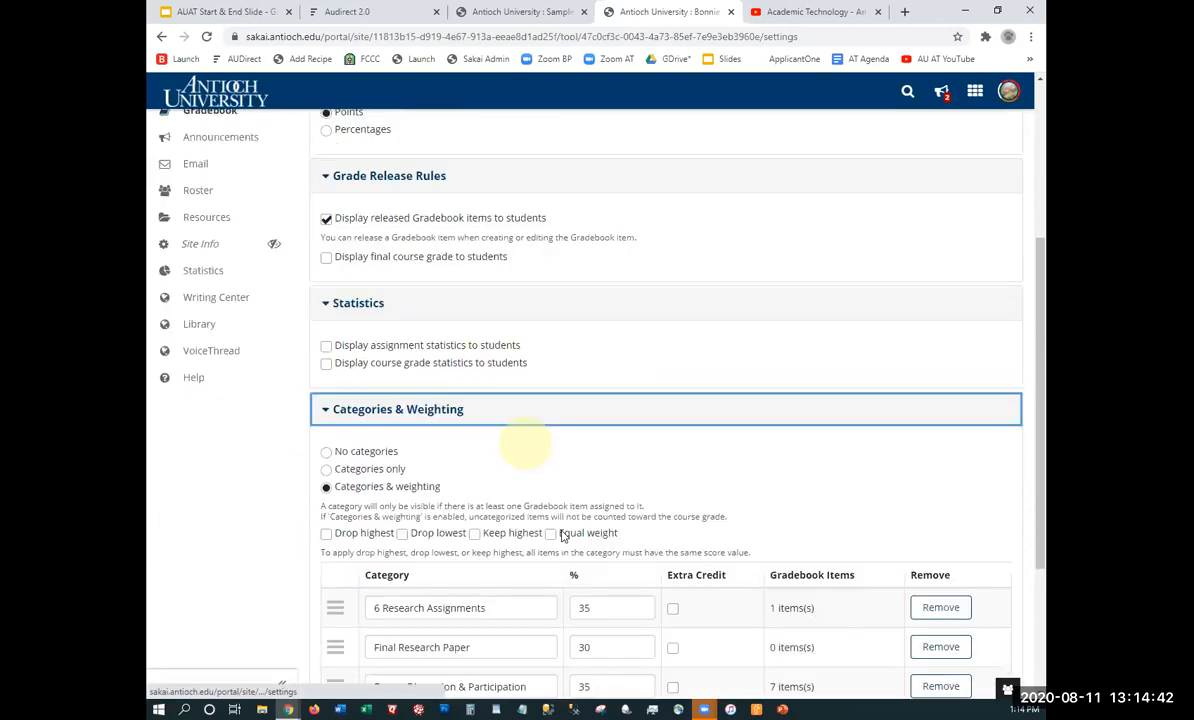
pyautogui.scroll(-4, 562, 537)
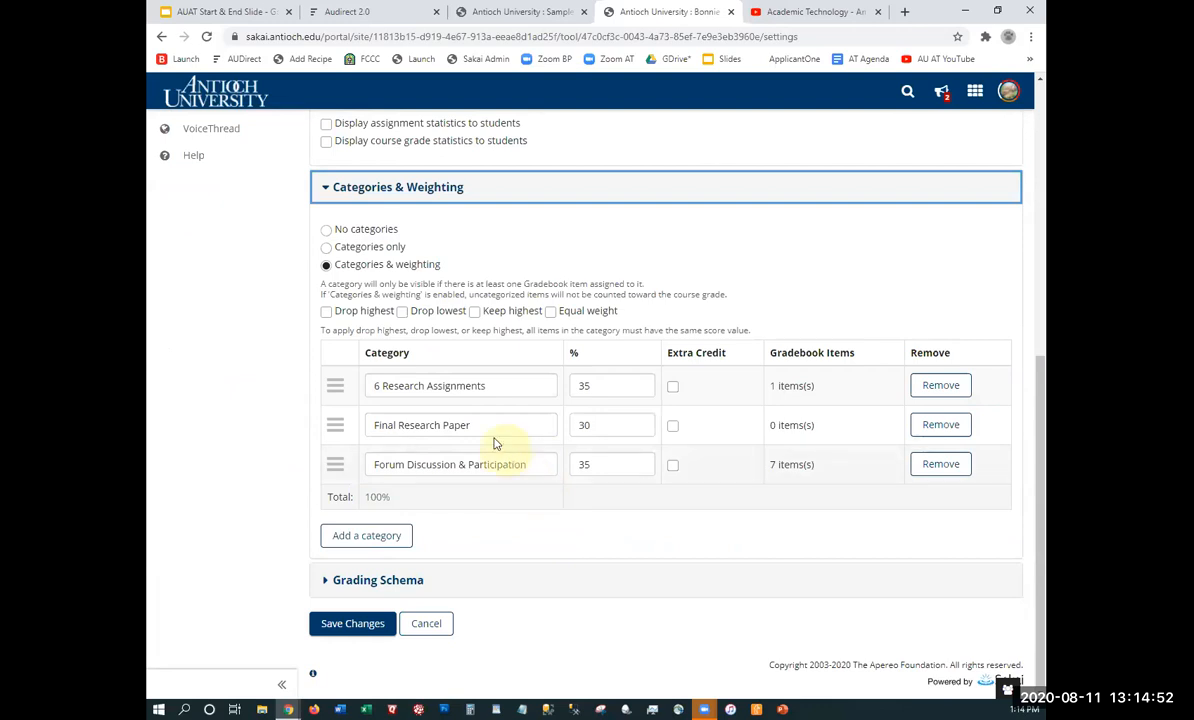
pyautogui.moveTo(369, 385); pyautogui.dragTo(425, 386)
pyautogui.write('Regular Written')
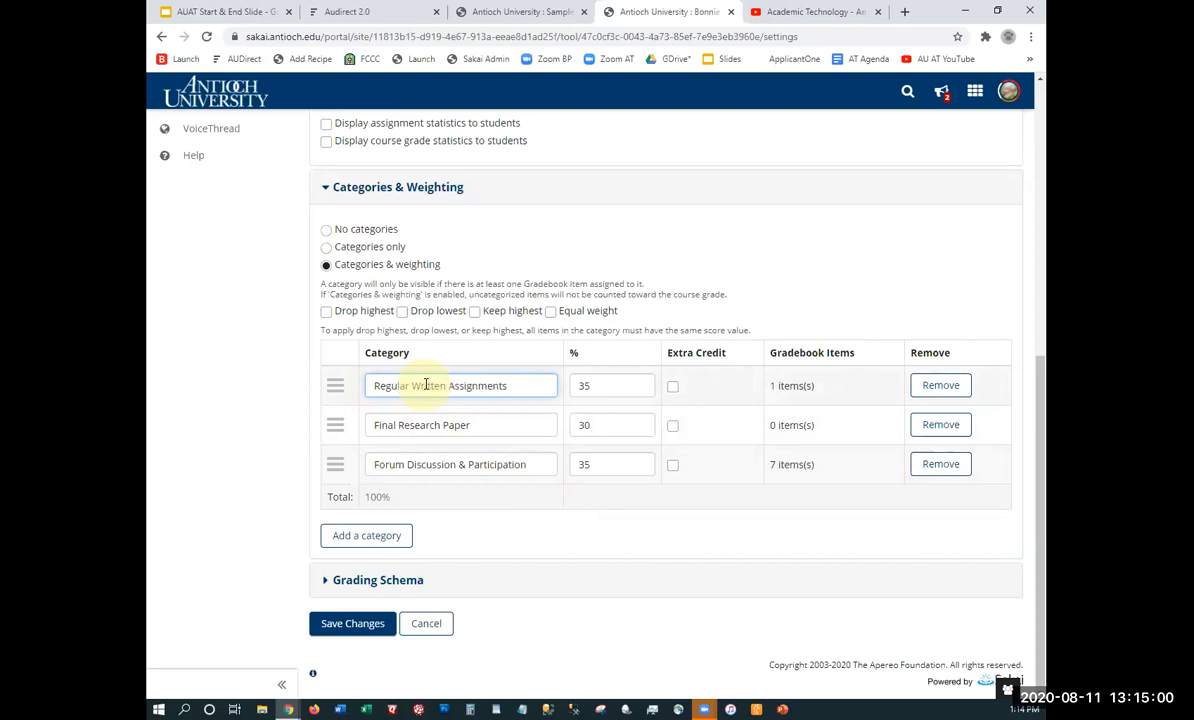
pyautogui.click(432, 343)
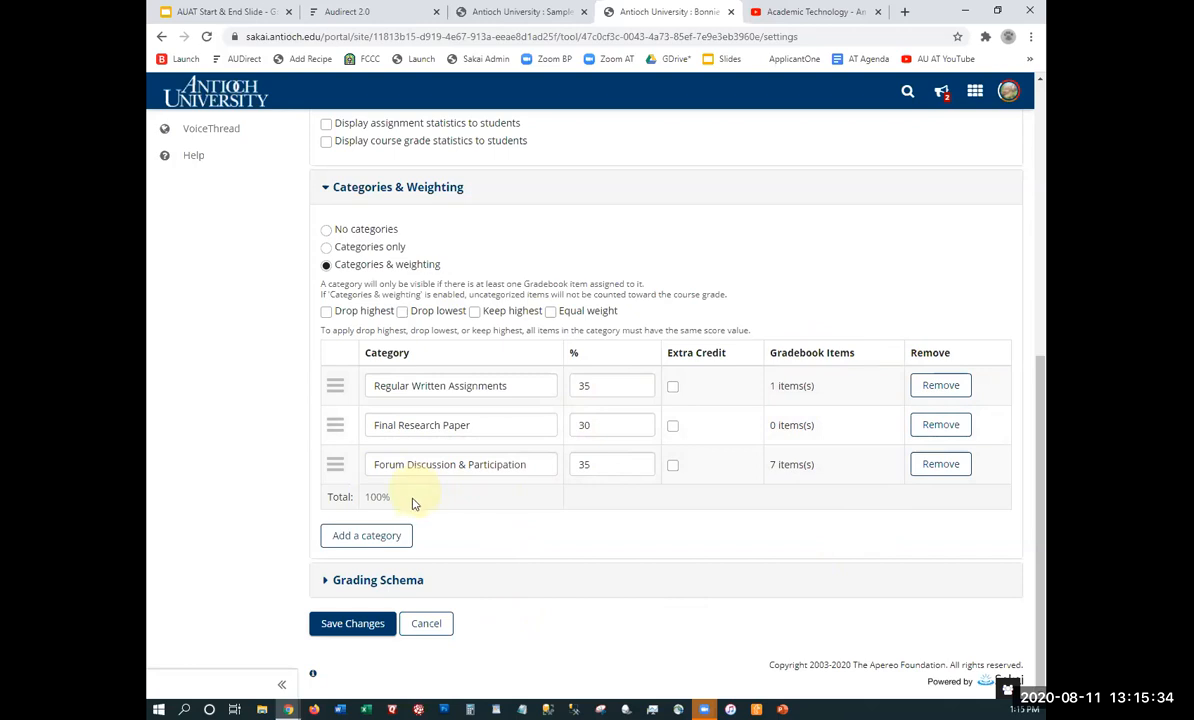
# Add a gradebook category named Presentation In-Class with a weight of 10%
pyautogui.click(362, 540)
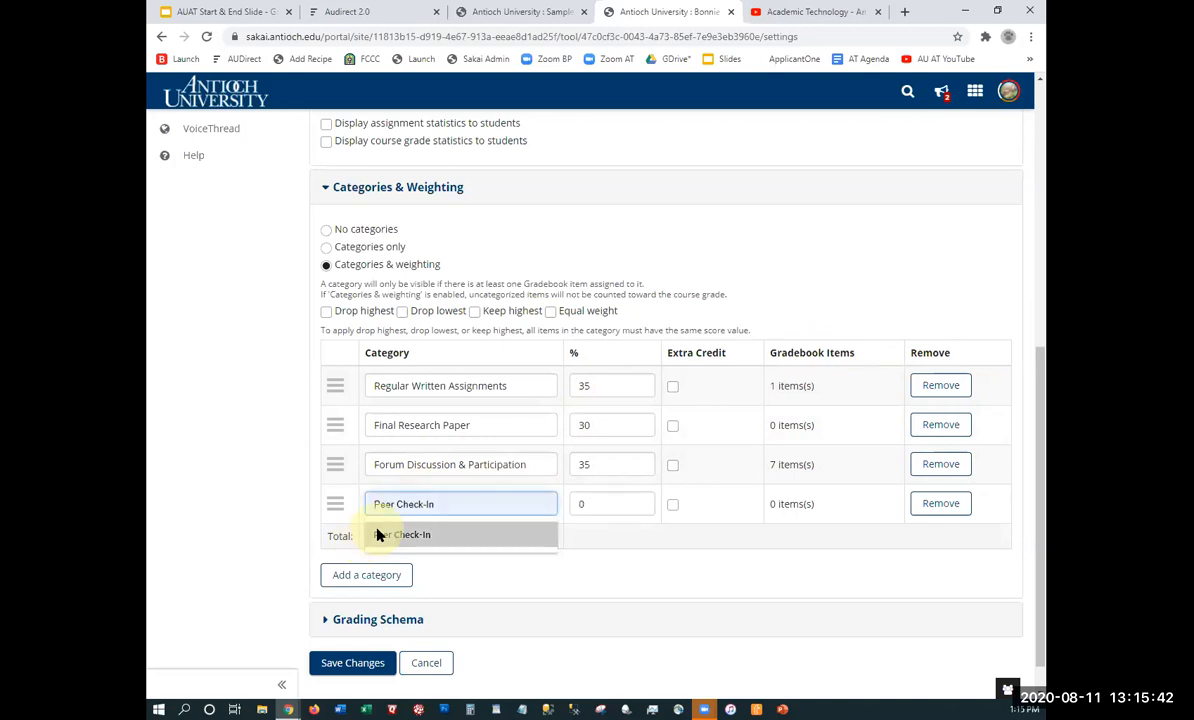
pyautogui.write('Presentation In-Ca')
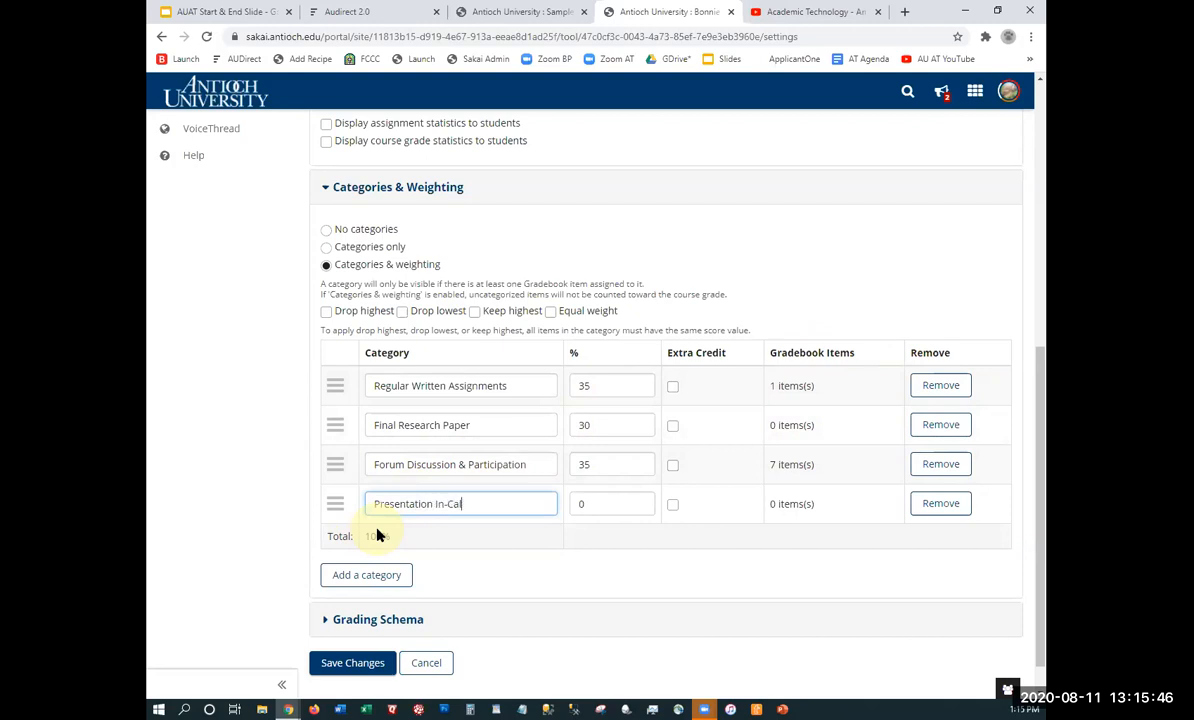
pyautogui.press('BackSpace')
pyautogui.write('lass')
pyautogui.press('Tab')
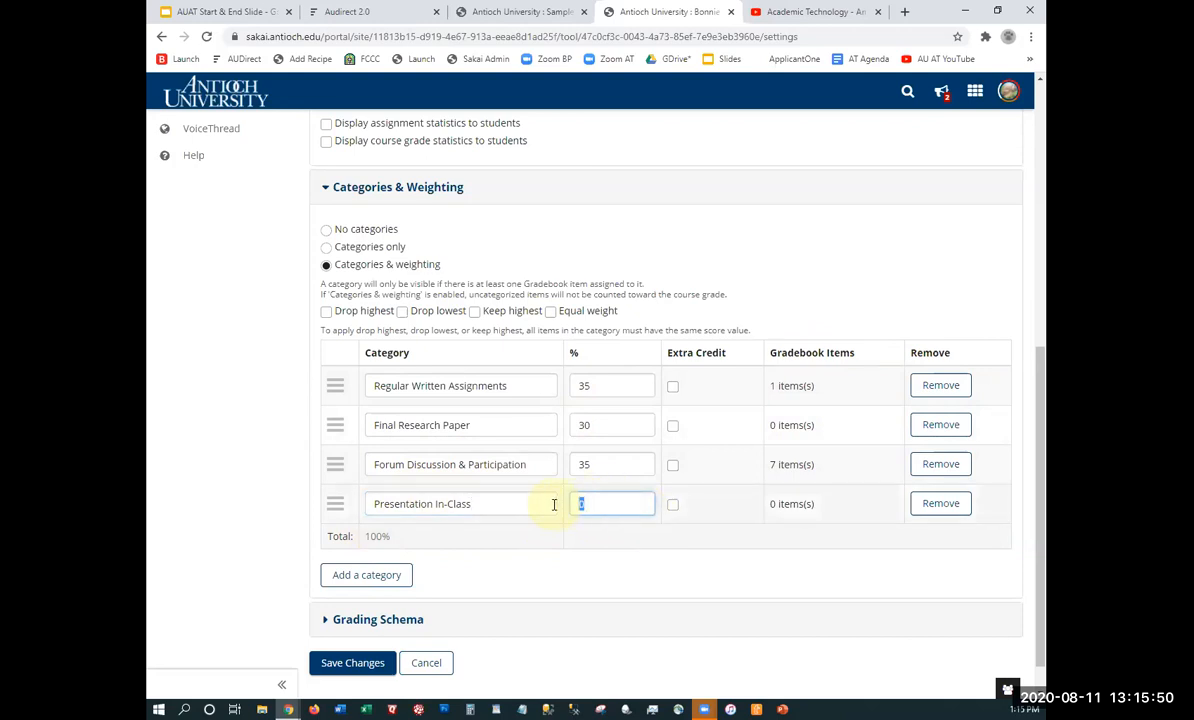
pyautogui.write('10')
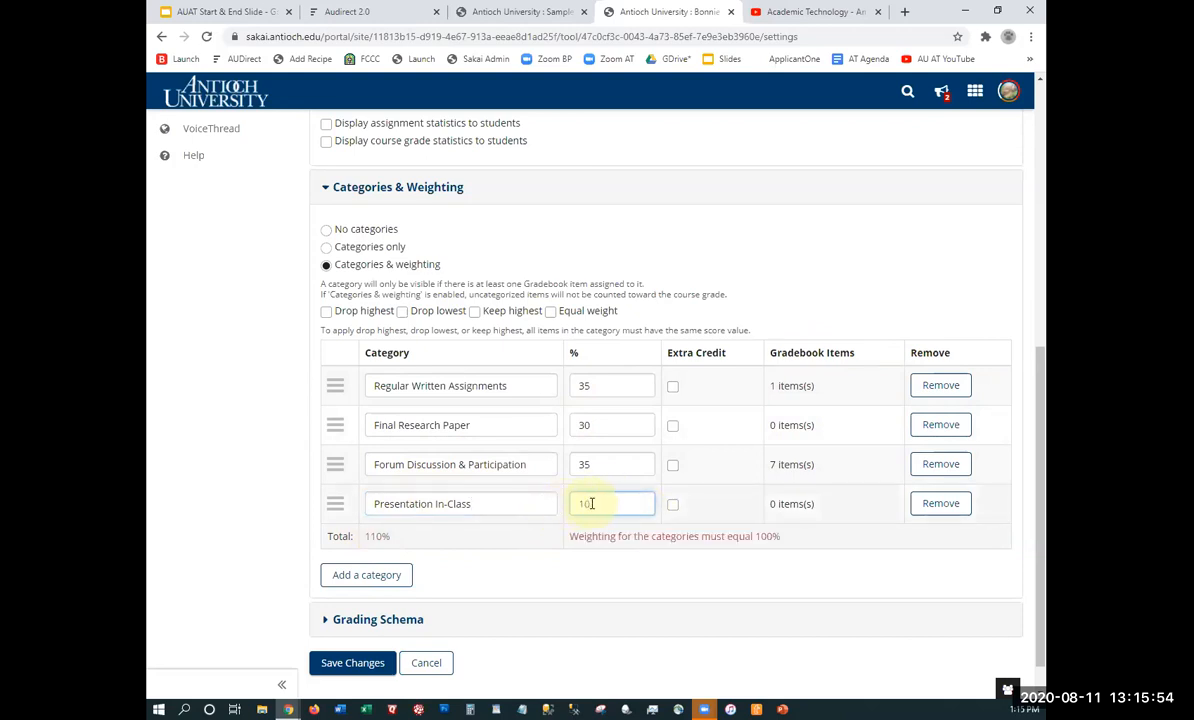
# Set the Regular Written Assignments category's weight to 25%
pyautogui.moveTo(571, 540); pyautogui.dragTo(928, 575)
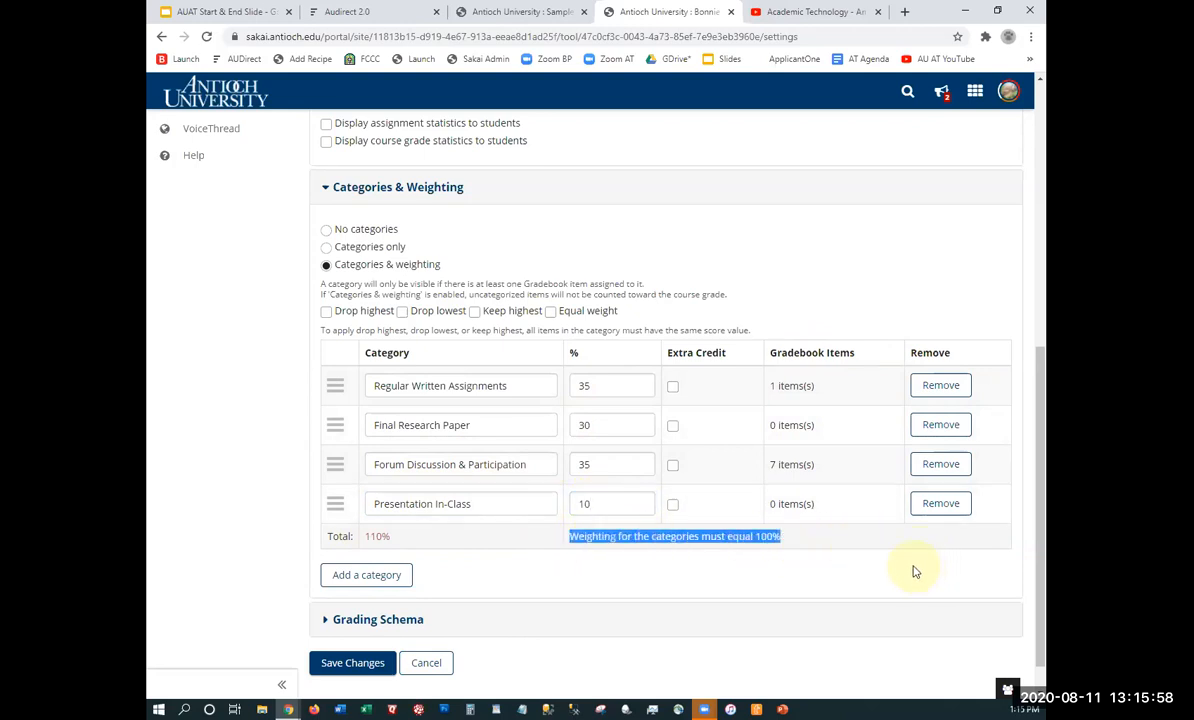
pyautogui.click(581, 385)
pyautogui.moveTo(581, 385); pyautogui.dragTo(587, 386)
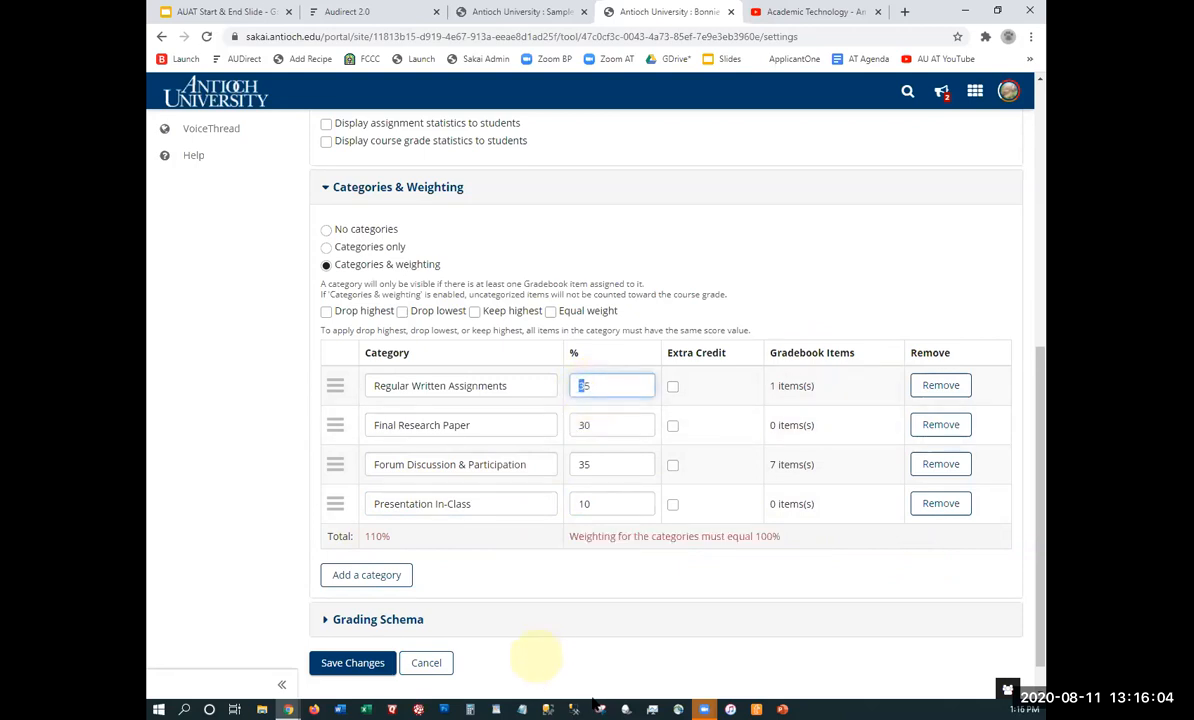
pyautogui.write('2')
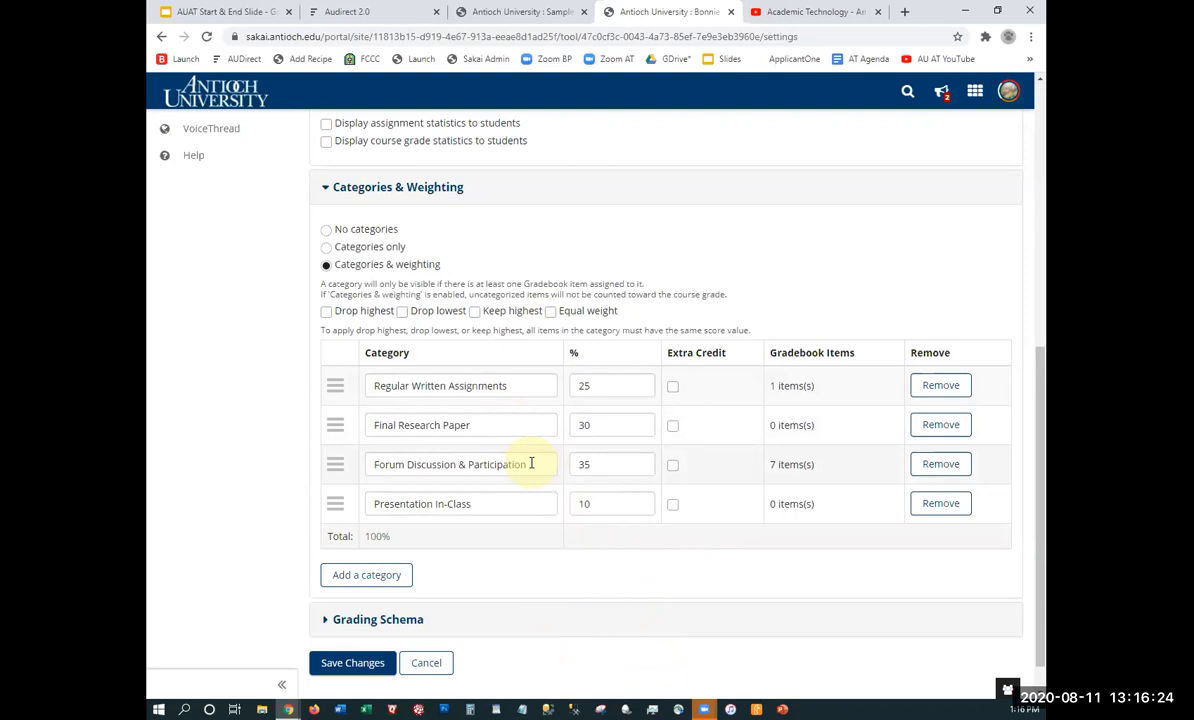
pyautogui.click(497, 510)
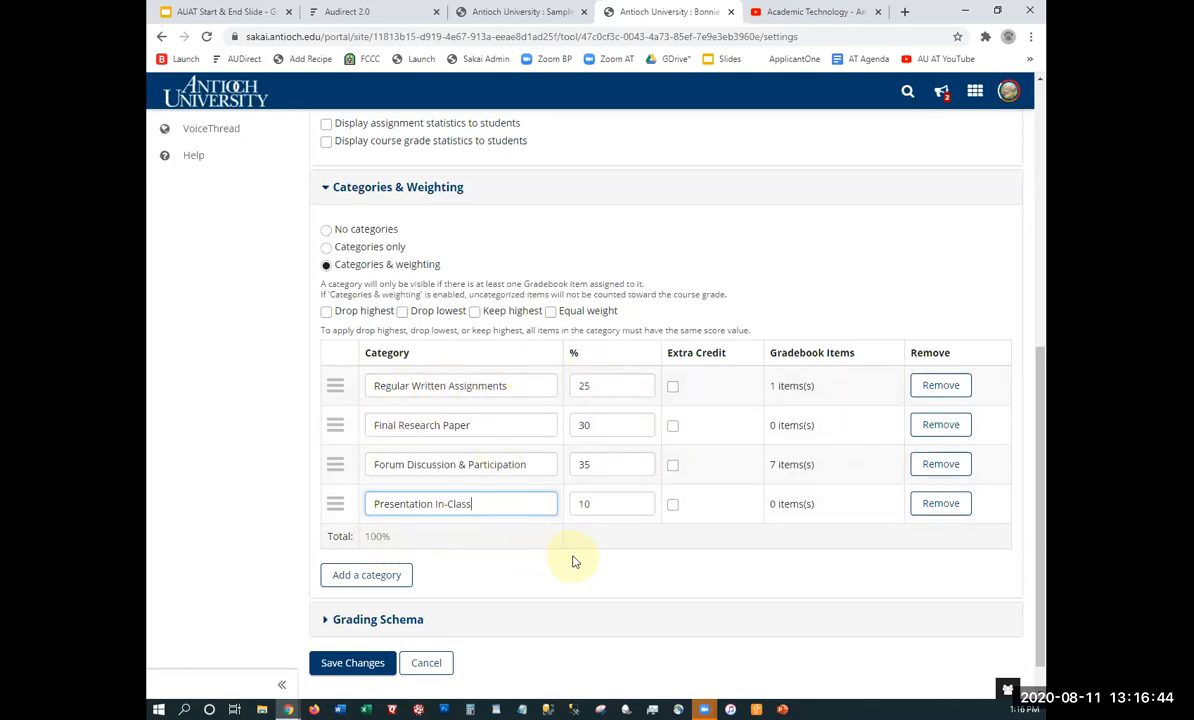
pyautogui.scroll(-1, 563, 558)
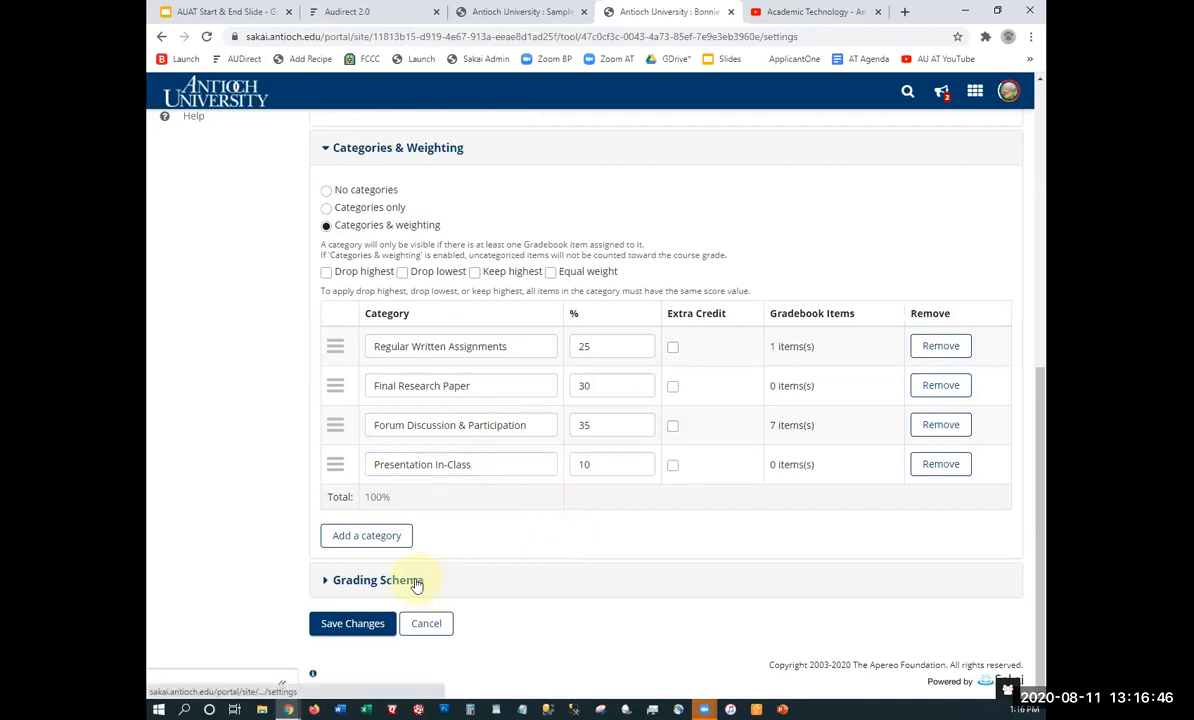
# Expand the Grading Schema settings, try the Grade Points type, and set the grade type to Letter Grades
pyautogui.click(416, 582)
pyautogui.scroll(-1, 549, 544)
pyautogui.scroll(-2, 551, 537)
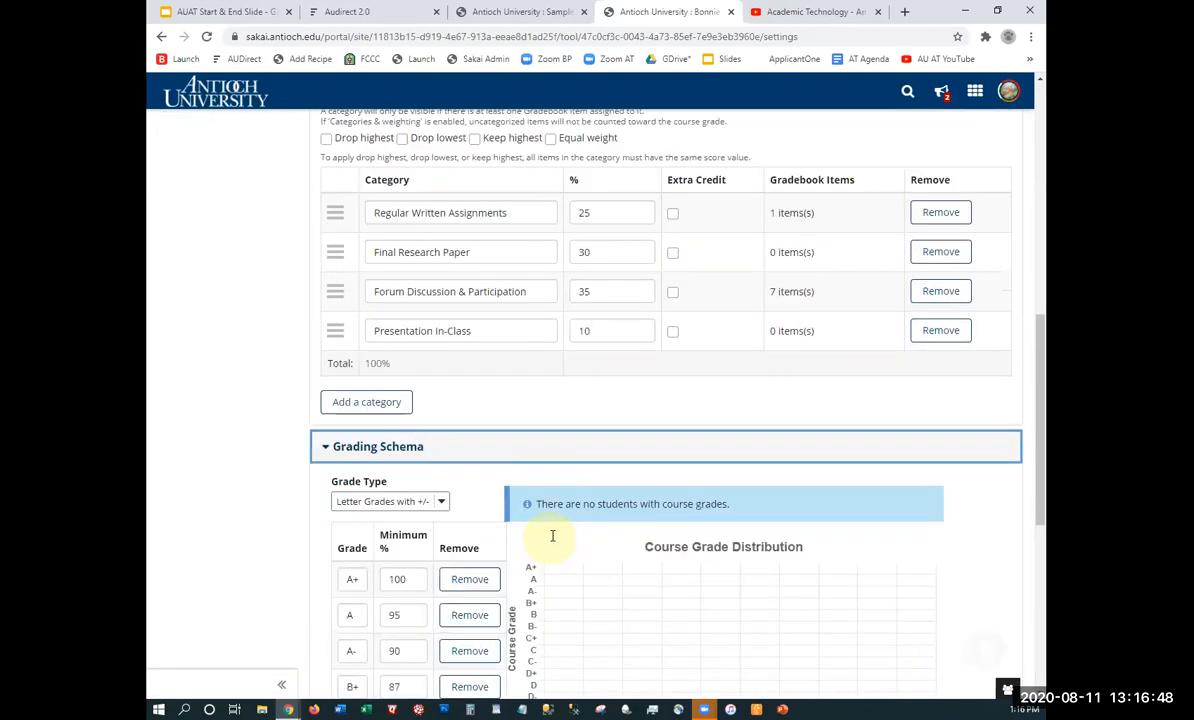
pyautogui.scroll(-2, 554, 537)
pyautogui.scroll(-1, 556, 537)
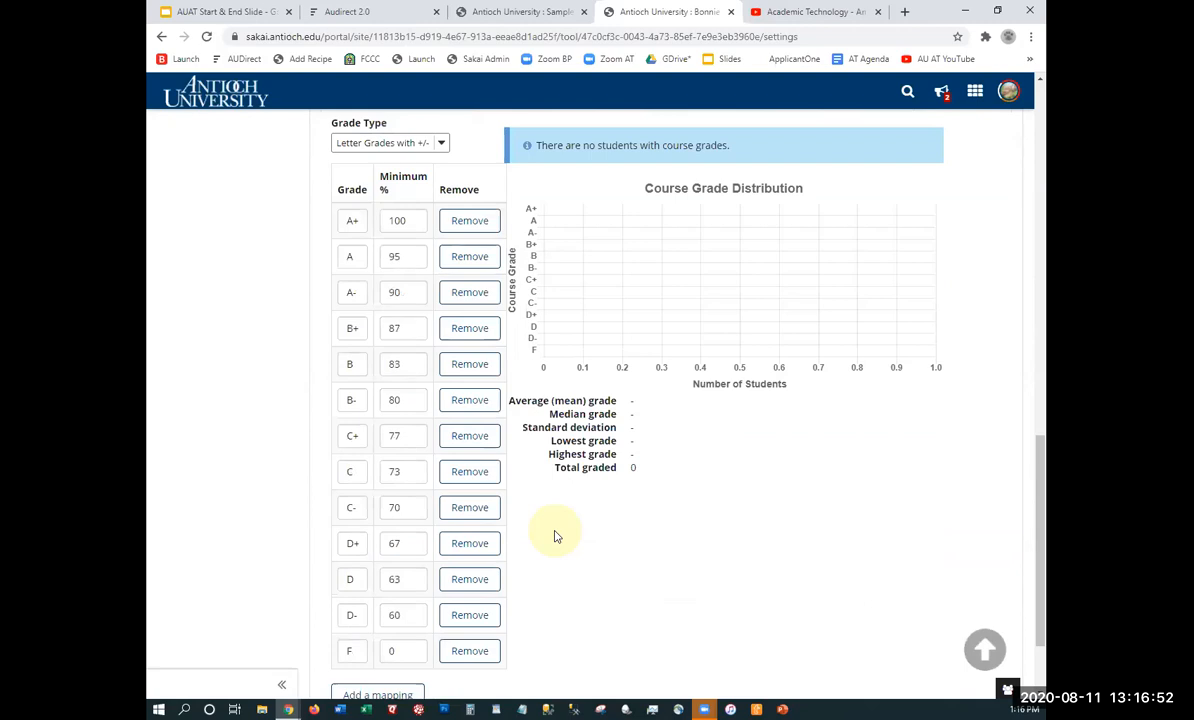
pyautogui.click(441, 143)
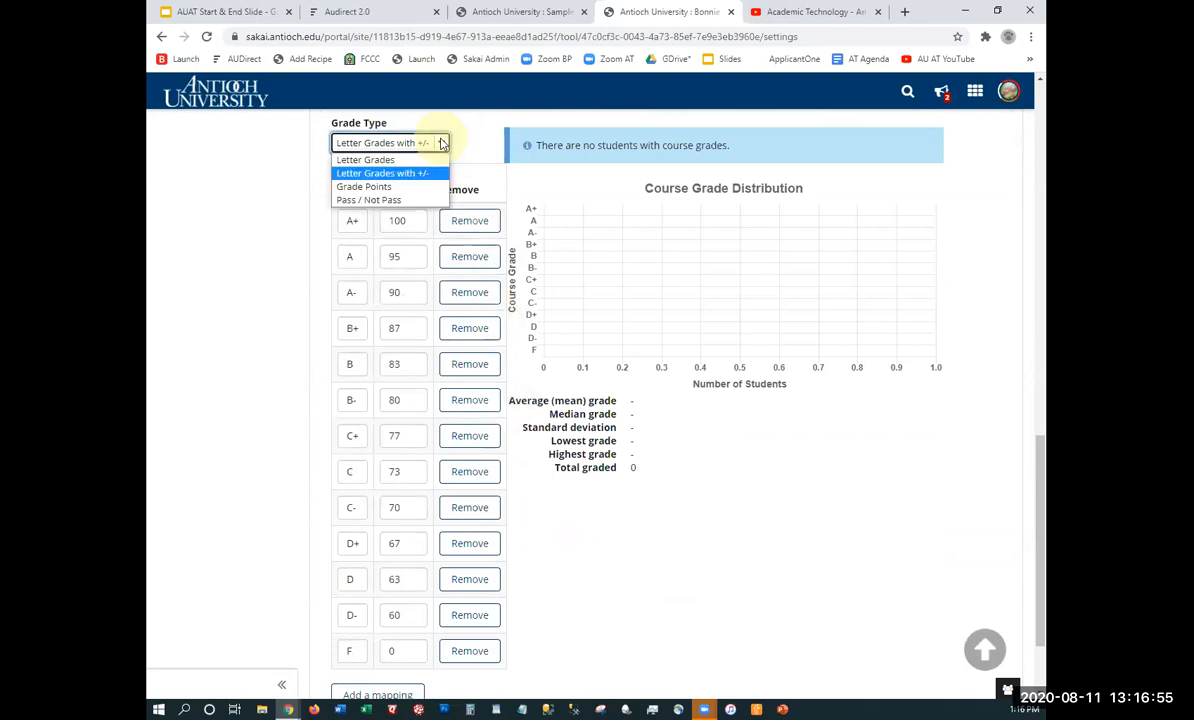
pyautogui.click(420, 188)
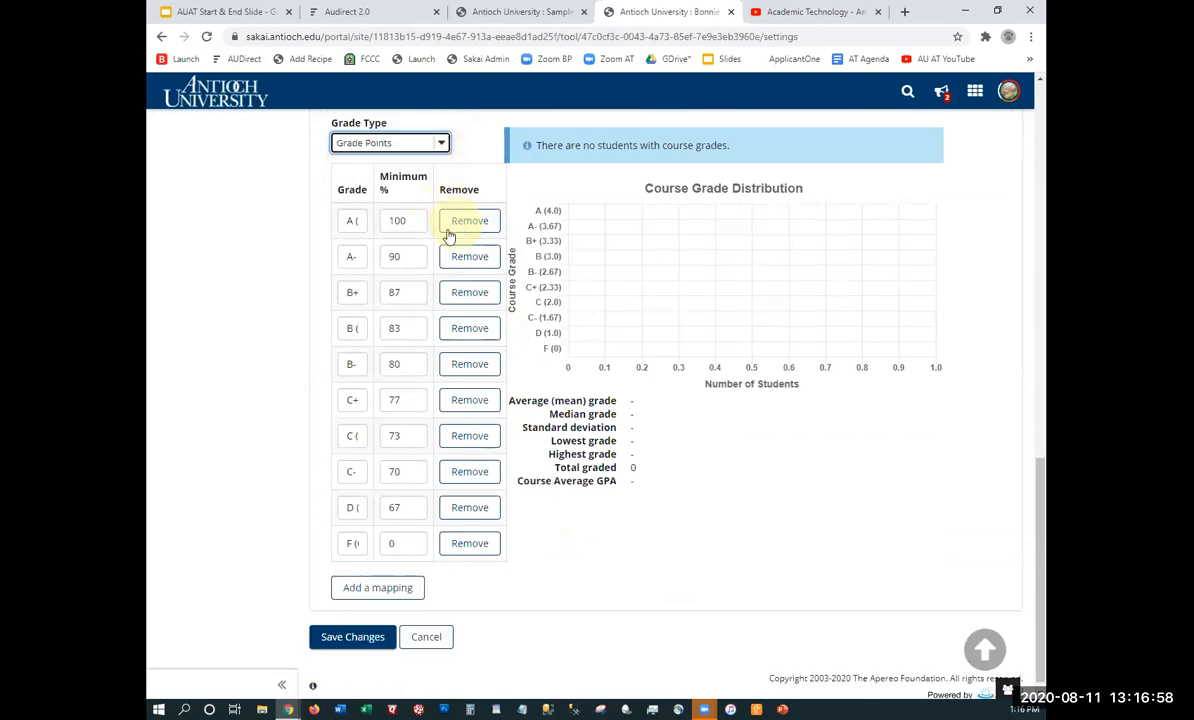
pyautogui.click(441, 143)
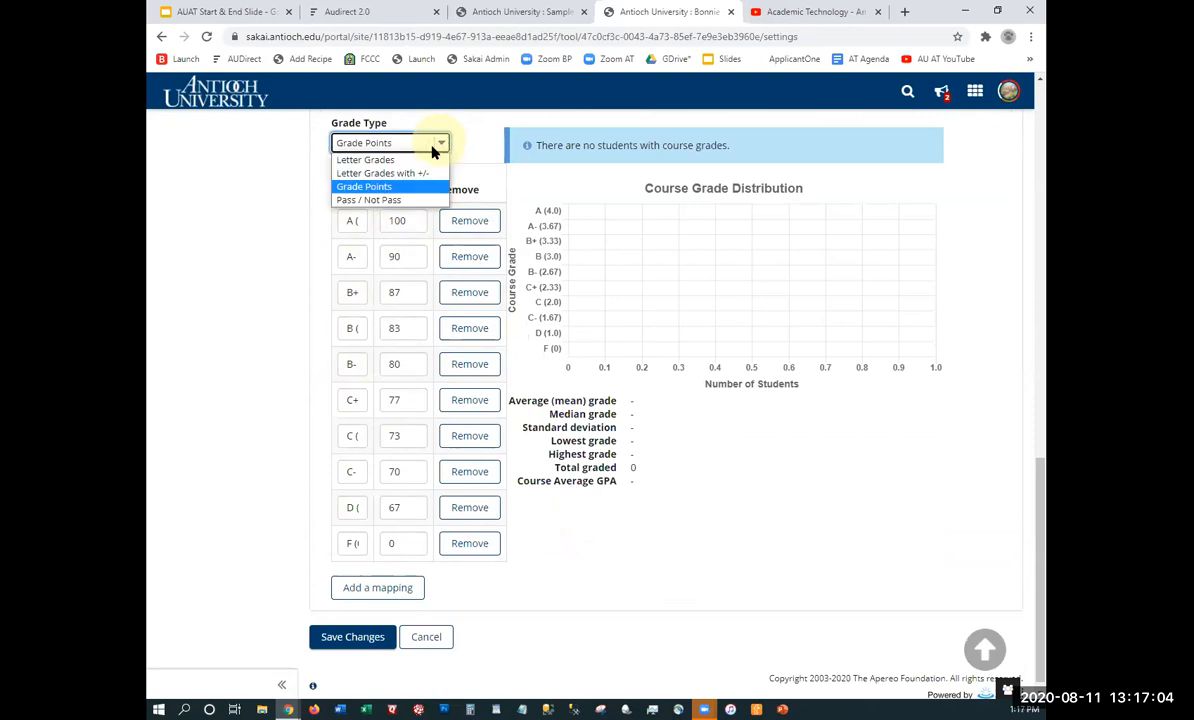
pyautogui.click(418, 160)
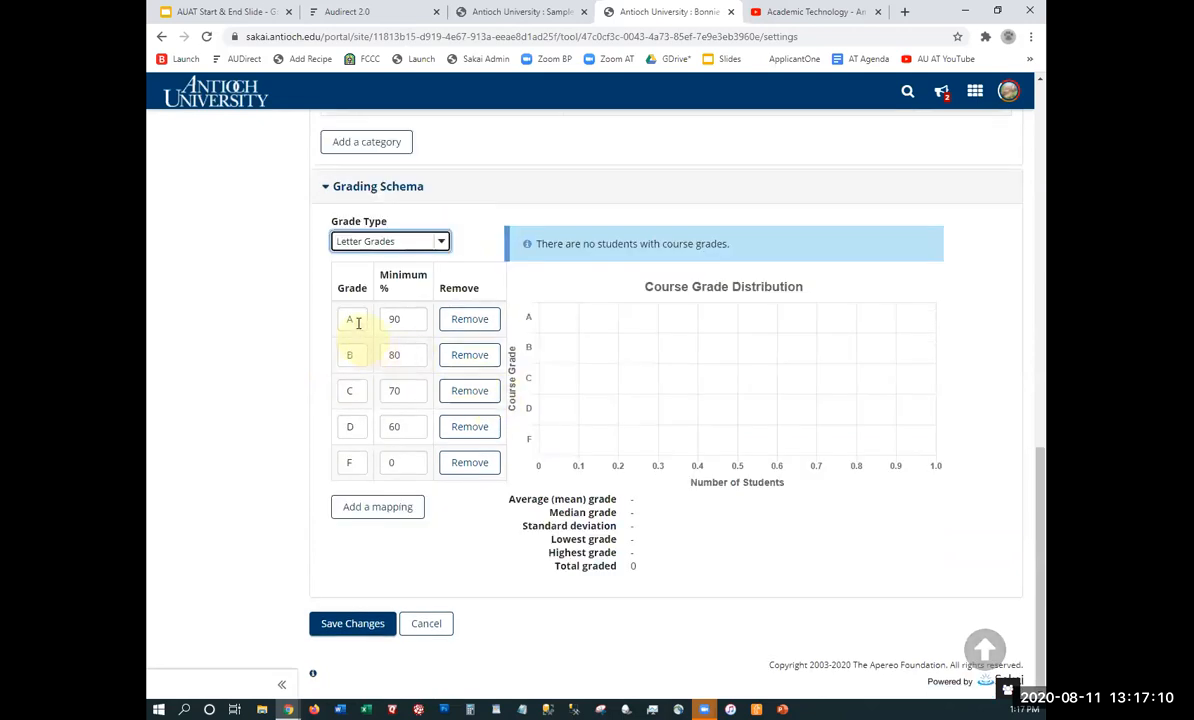
# Switch to the sample course site's gradebook settings and examine the customized grade names in its Grading Schema
pyautogui.click(531, 10)
pyautogui.click(493, 202)
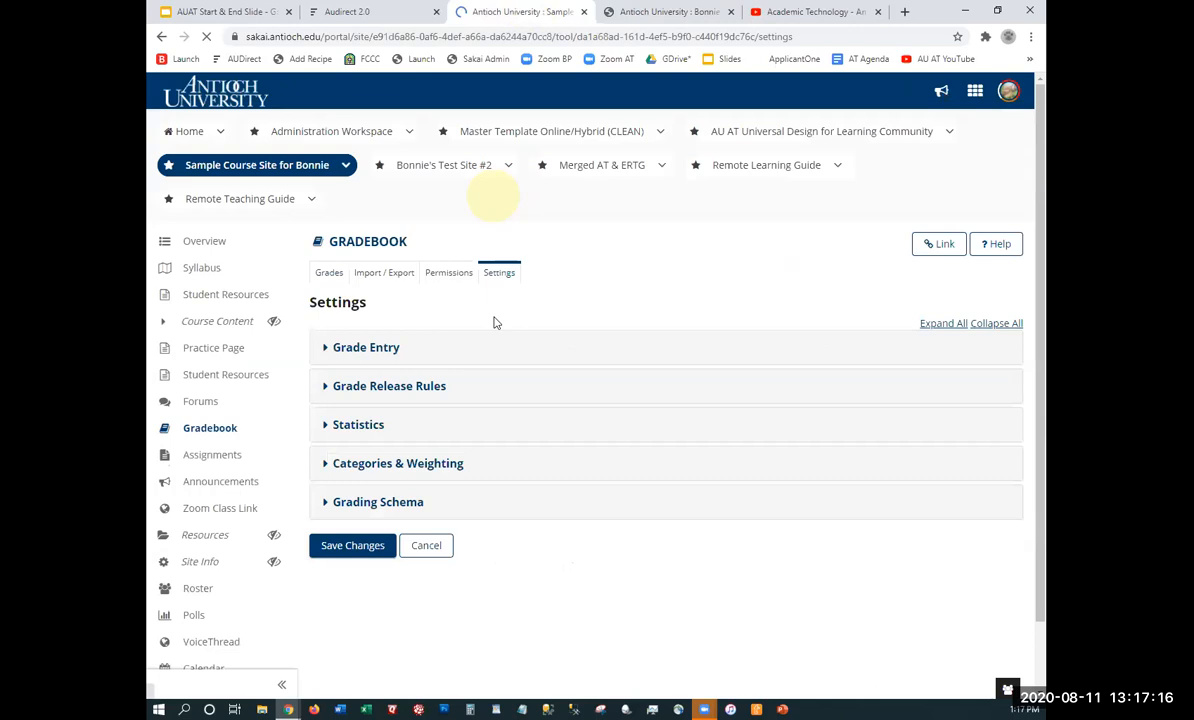
pyautogui.click(394, 503)
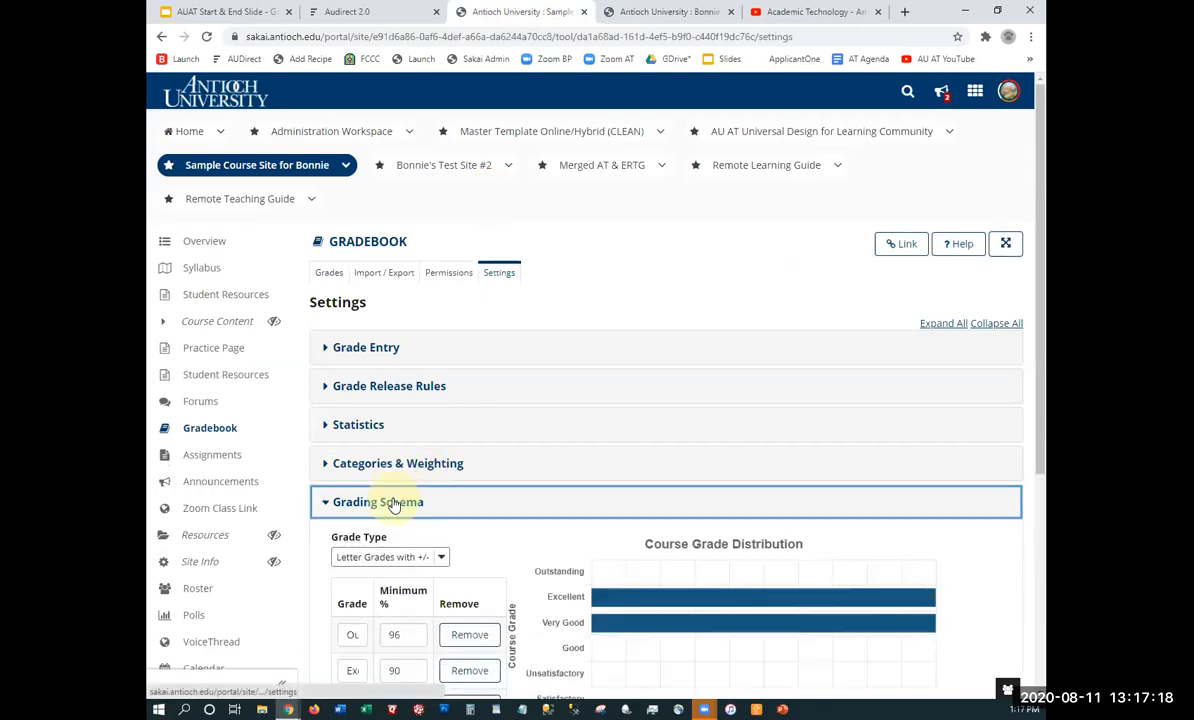
pyautogui.scroll(-4, 394, 503)
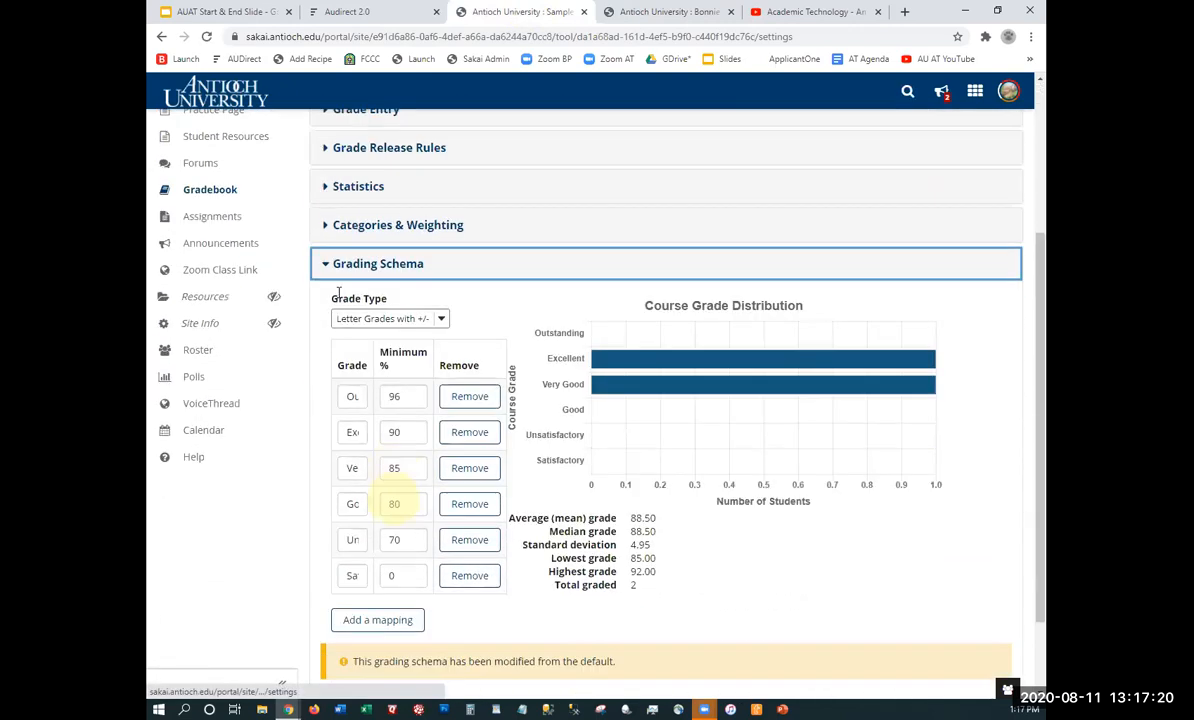
pyautogui.click(349, 292)
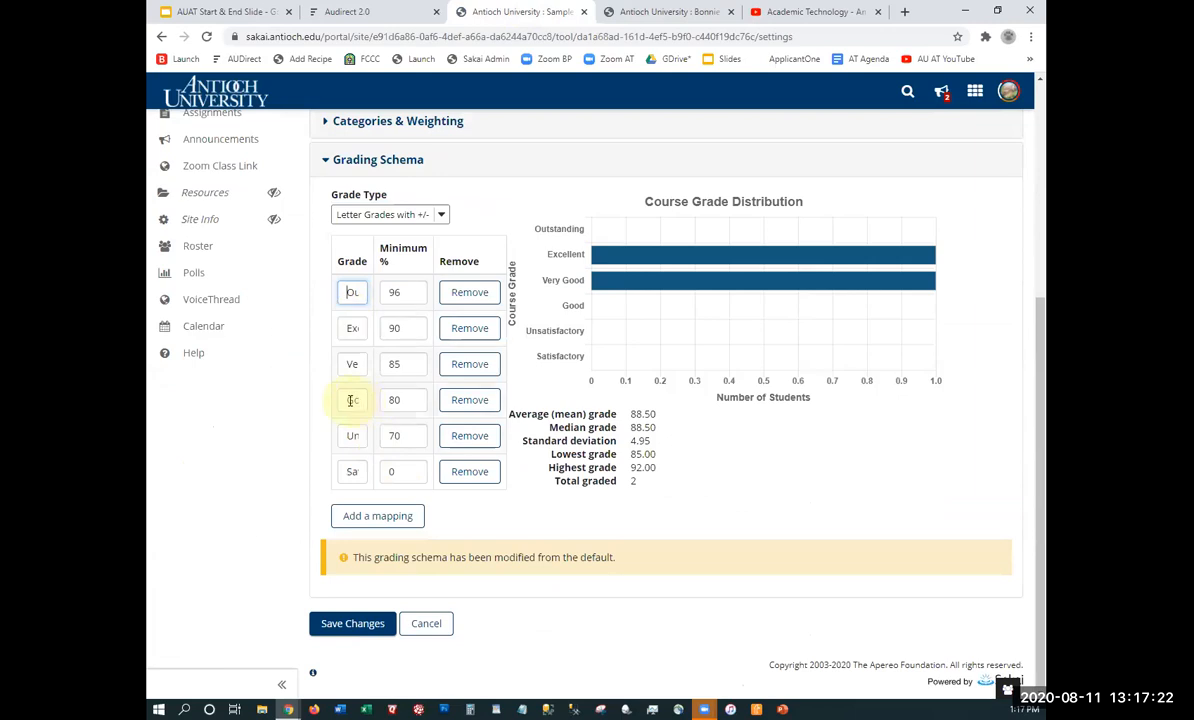
pyautogui.press('Right')
pyautogui.press('Right')
pyautogui.press('Right')
pyautogui.press('Right')
pyautogui.press('Right')
pyautogui.press('Right')
pyautogui.press('Right')
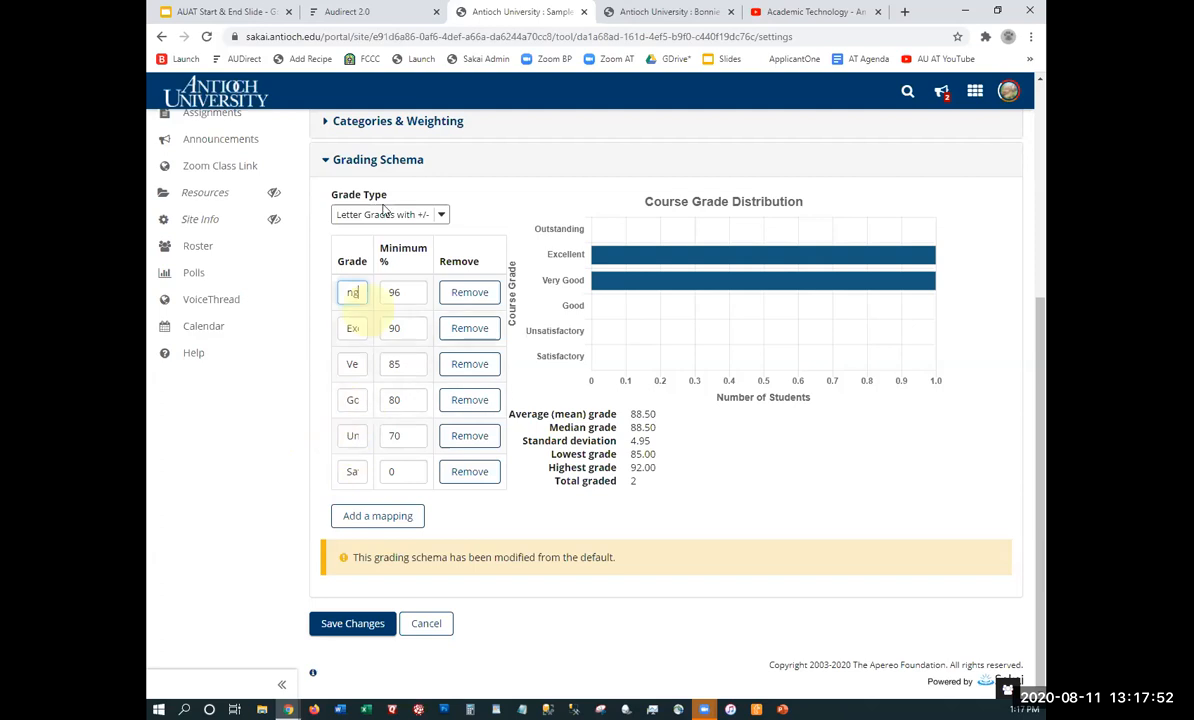
# Return to the test site's gradebook settings, save the changes and review the updated settings
pyautogui.click(663, 10)
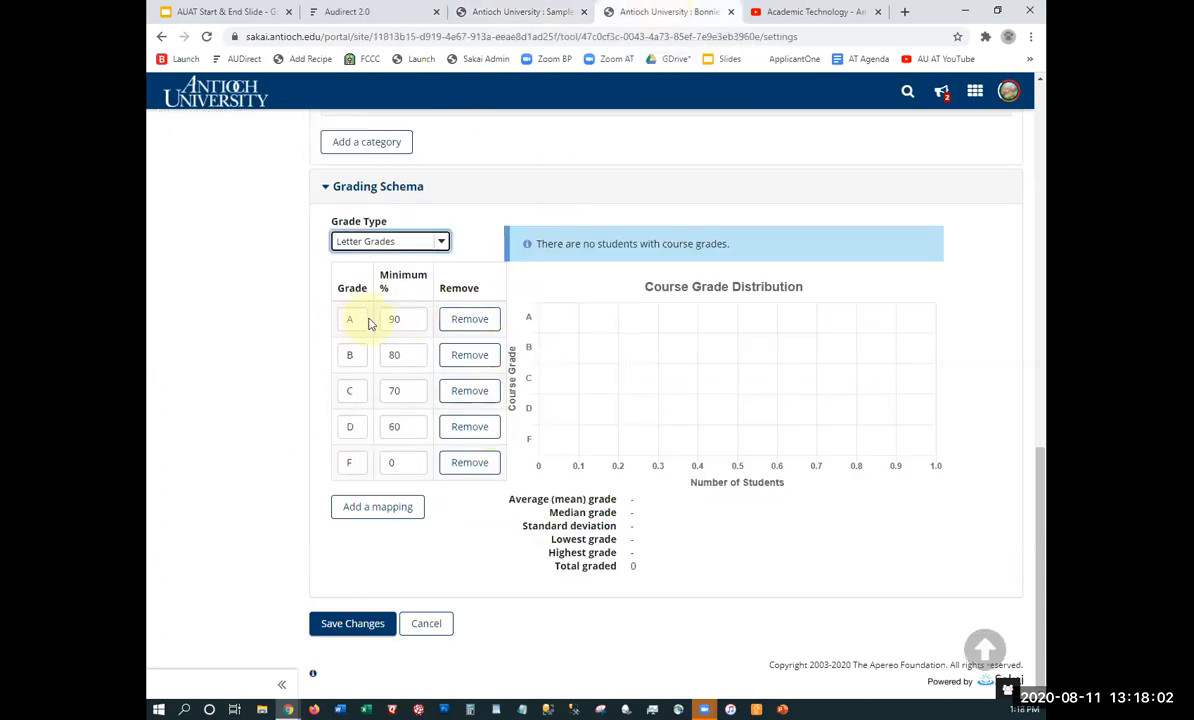
pyautogui.click(352, 624)
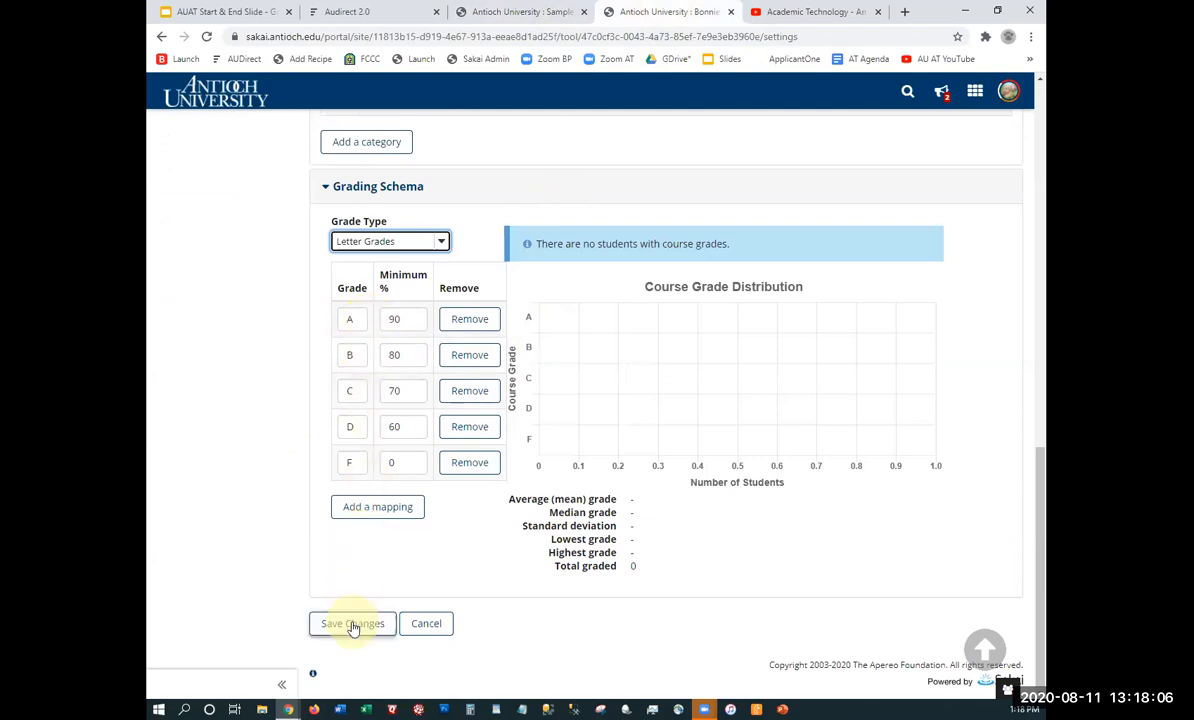
pyautogui.click(360, 626)
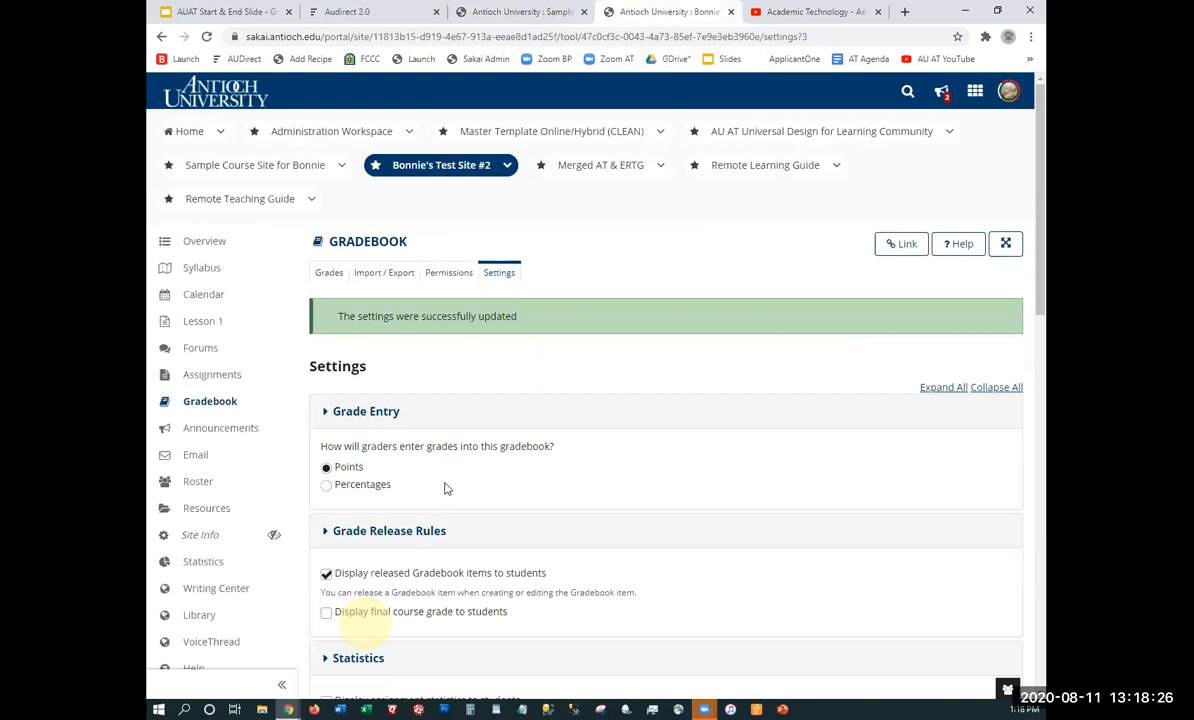
pyautogui.scroll(-3, 515, 450)
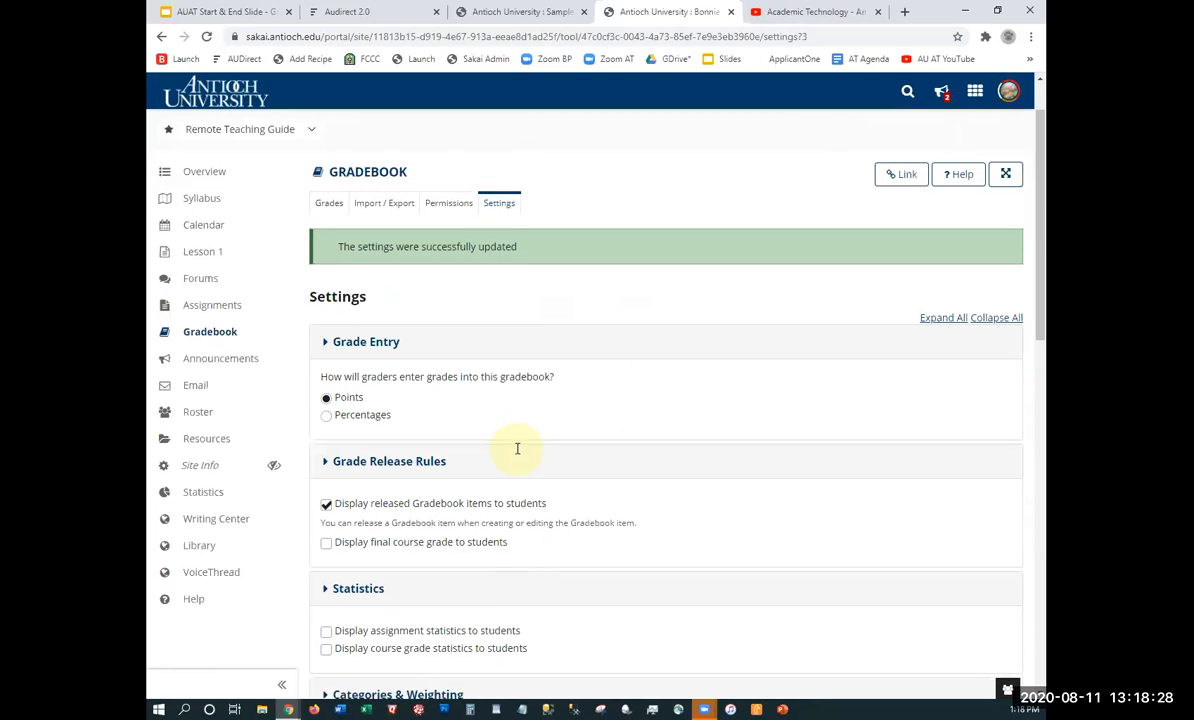
pyautogui.scroll(-7, 515, 452)
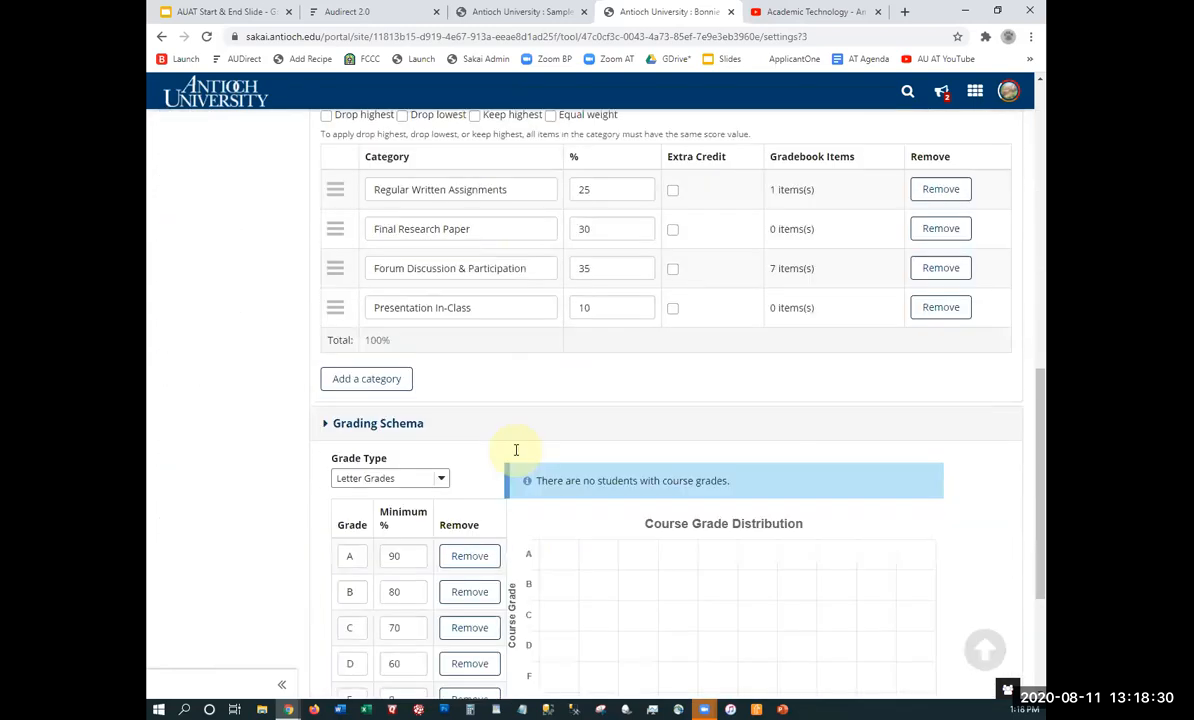
pyautogui.scroll(10, 483, 425)
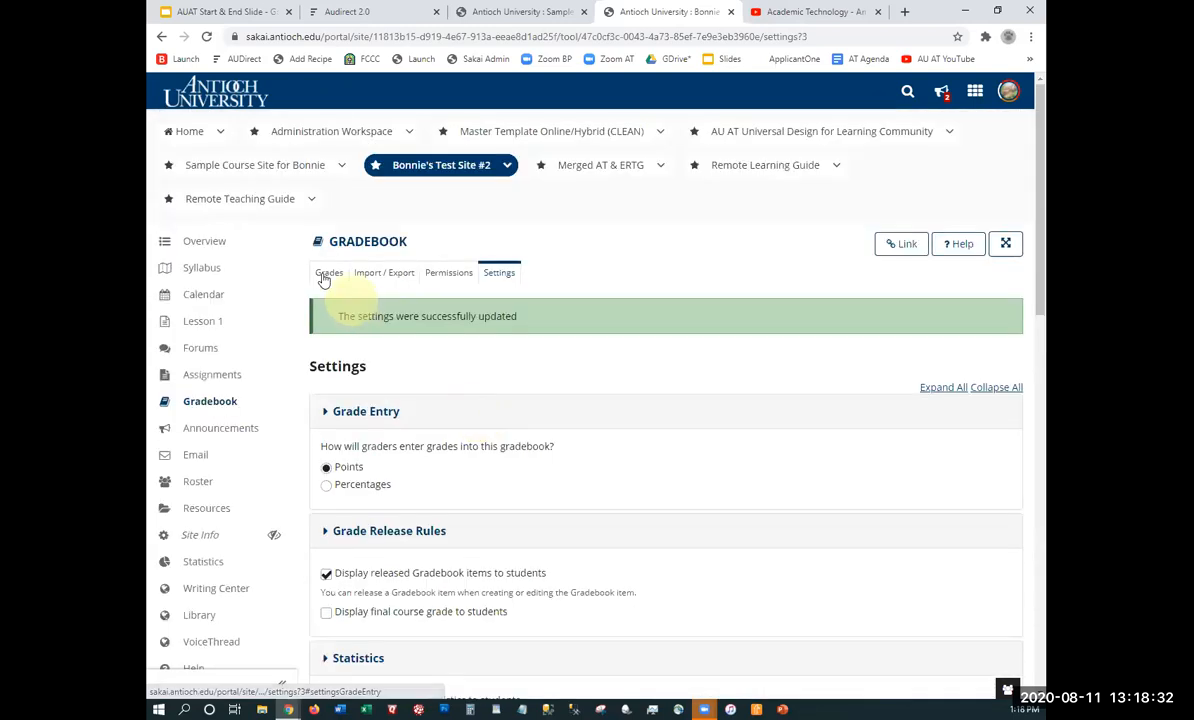
# Open the Grades table in the test site's gradebook and in the sample course site's gradebook
pyautogui.click(326, 274)
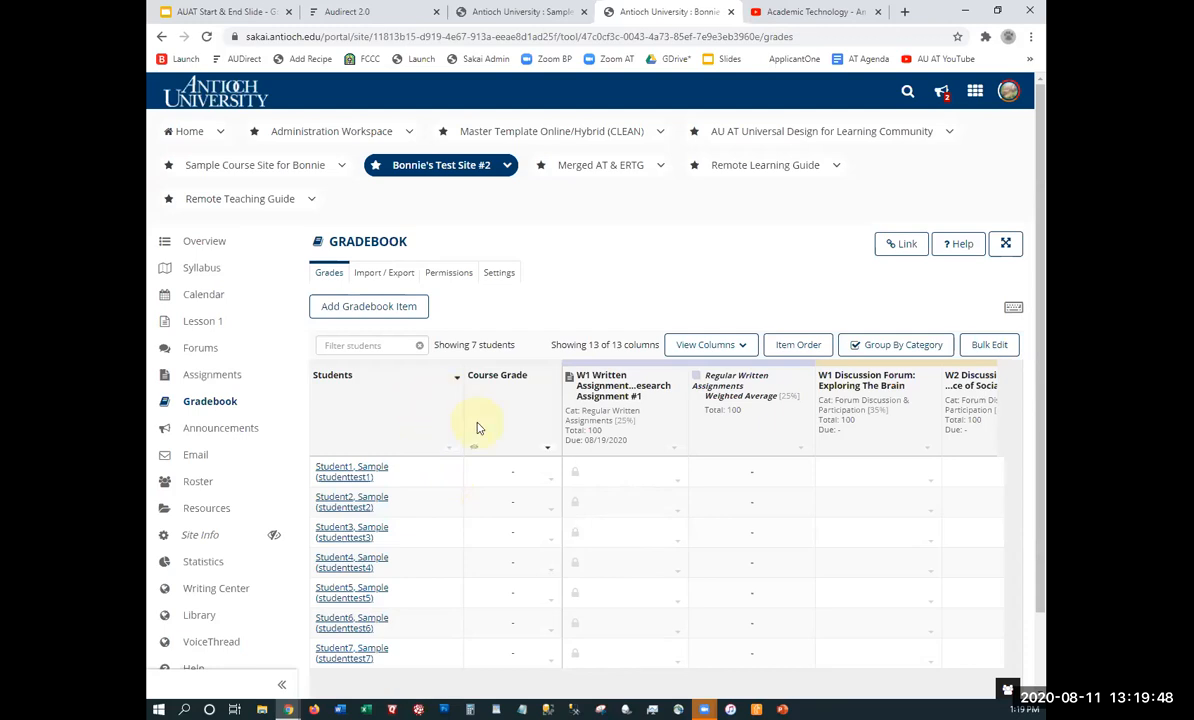
pyautogui.scroll(-2, 648, 258)
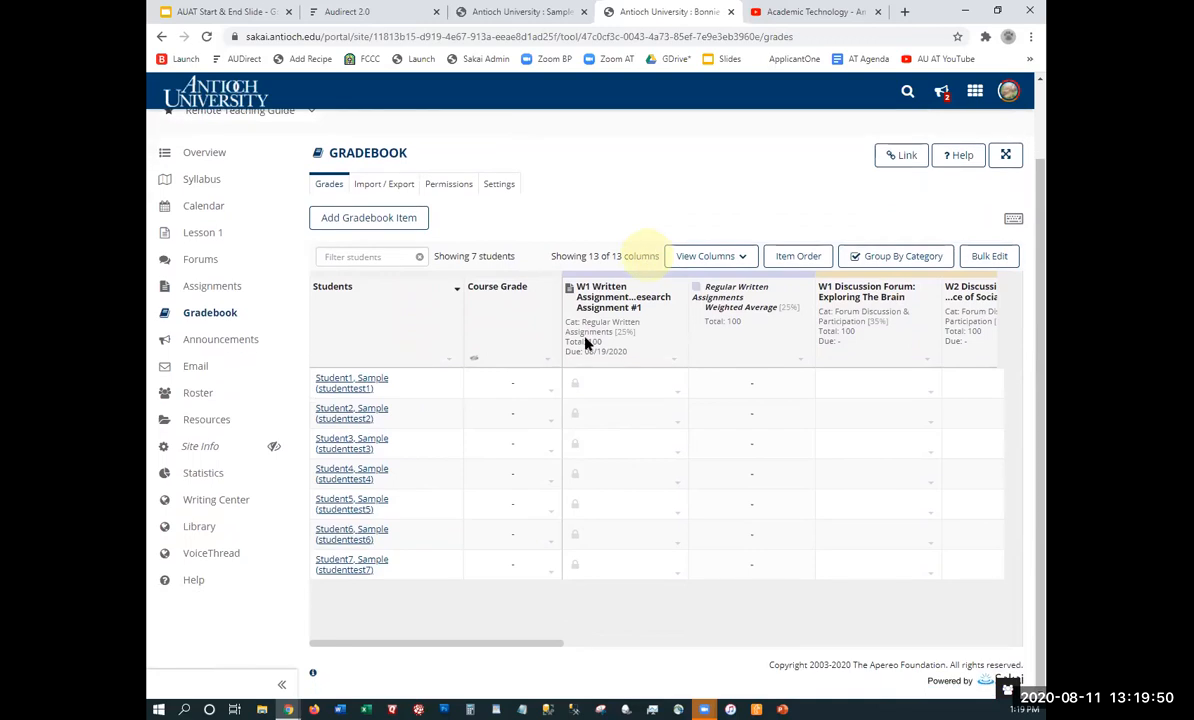
pyautogui.click(466, 11)
pyautogui.scroll(6, 432, 195)
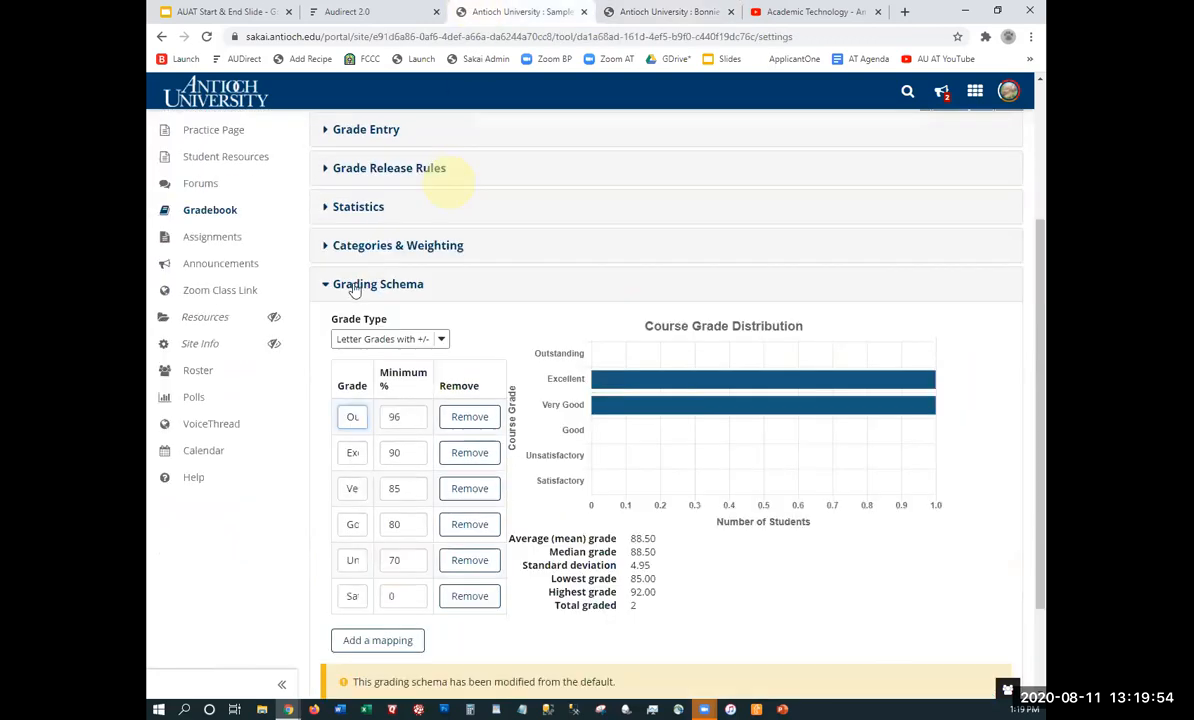
pyautogui.scroll(1, 339, 276)
pyautogui.click(339, 276)
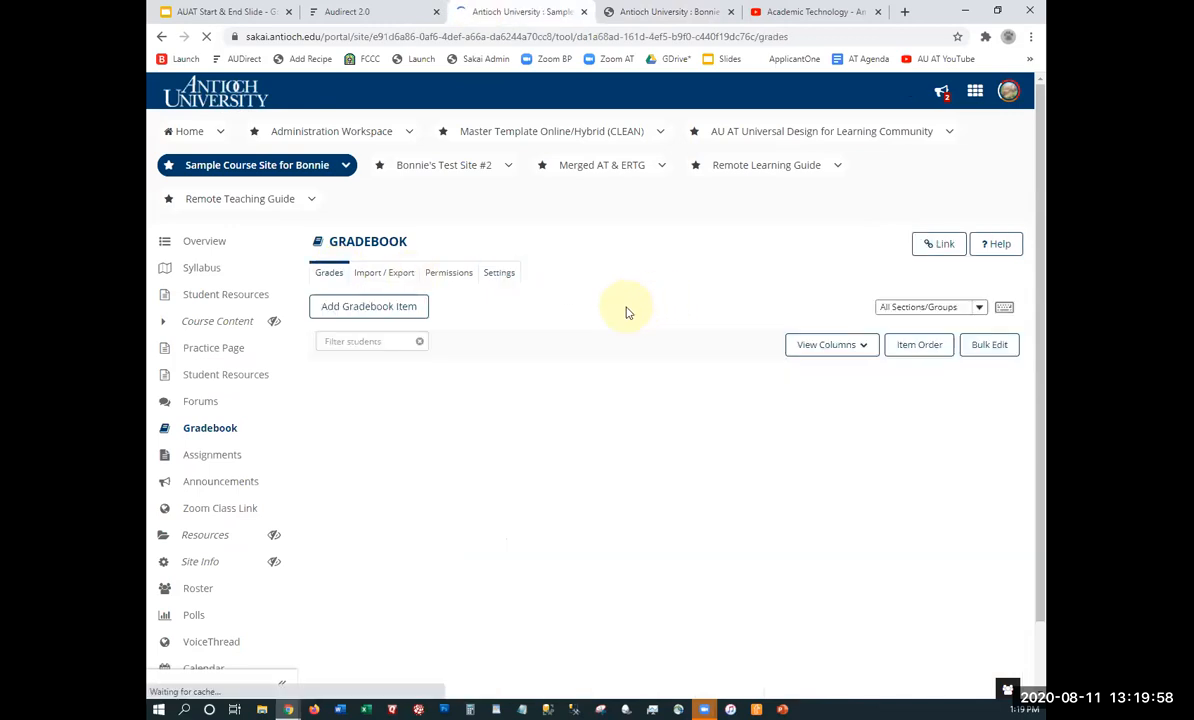
pyautogui.scroll(-2, 620, 307)
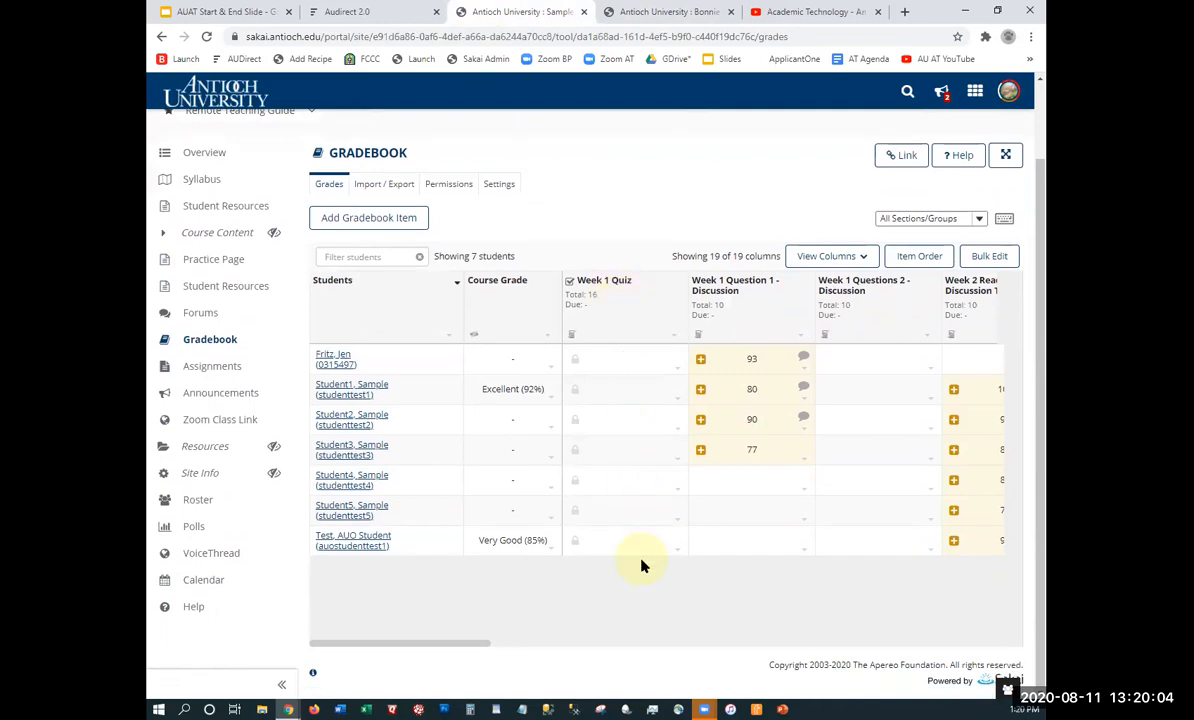
# Add the comment "not complete" to Student1's Week 1 Quiz grade cell and save it
pyautogui.click(667, 393)
pyautogui.click(678, 400)
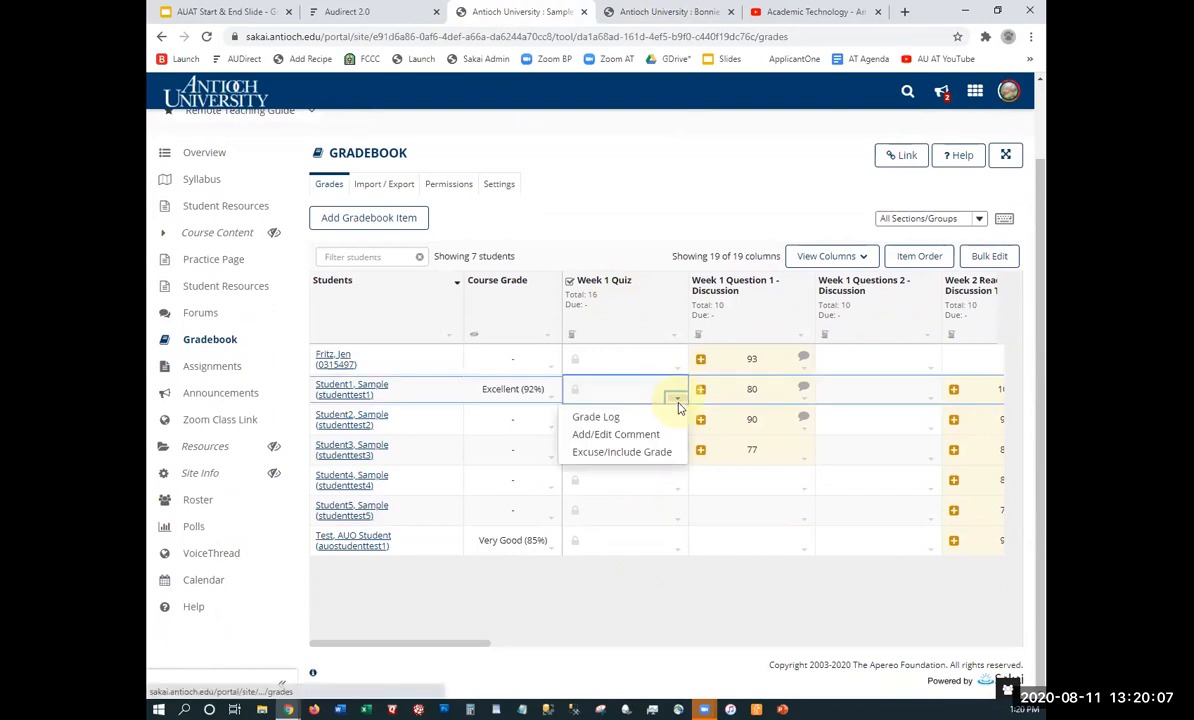
pyautogui.click(621, 436)
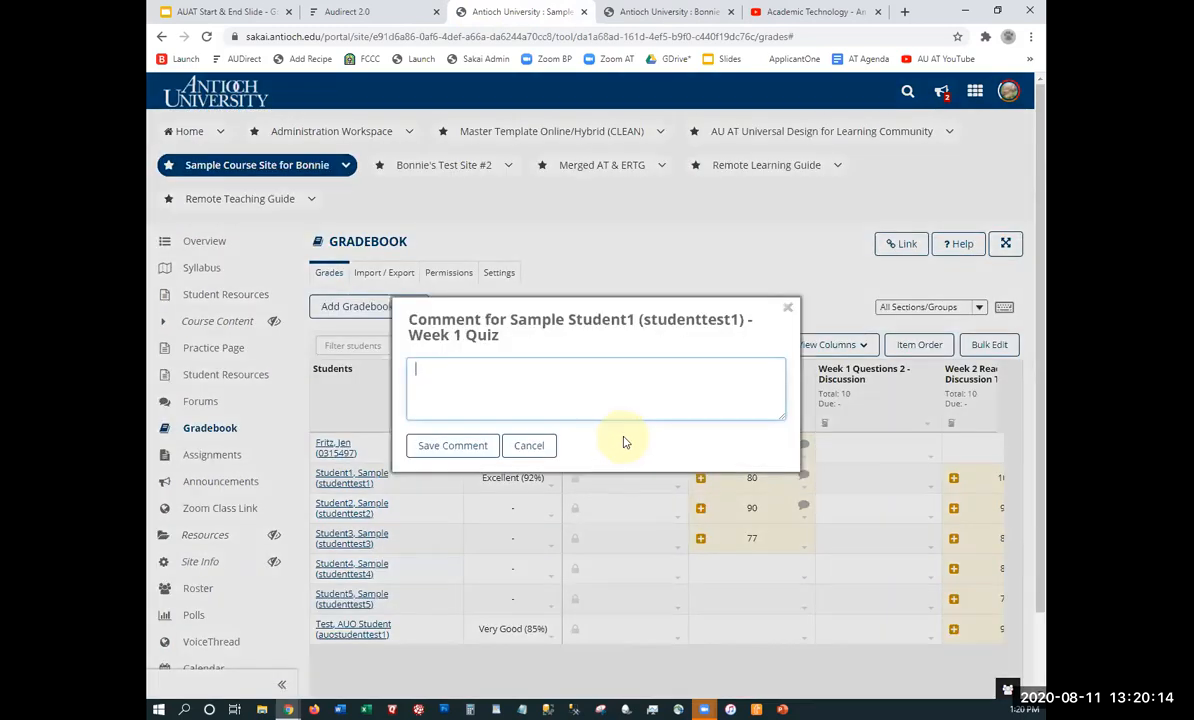
pyautogui.write('not completed')
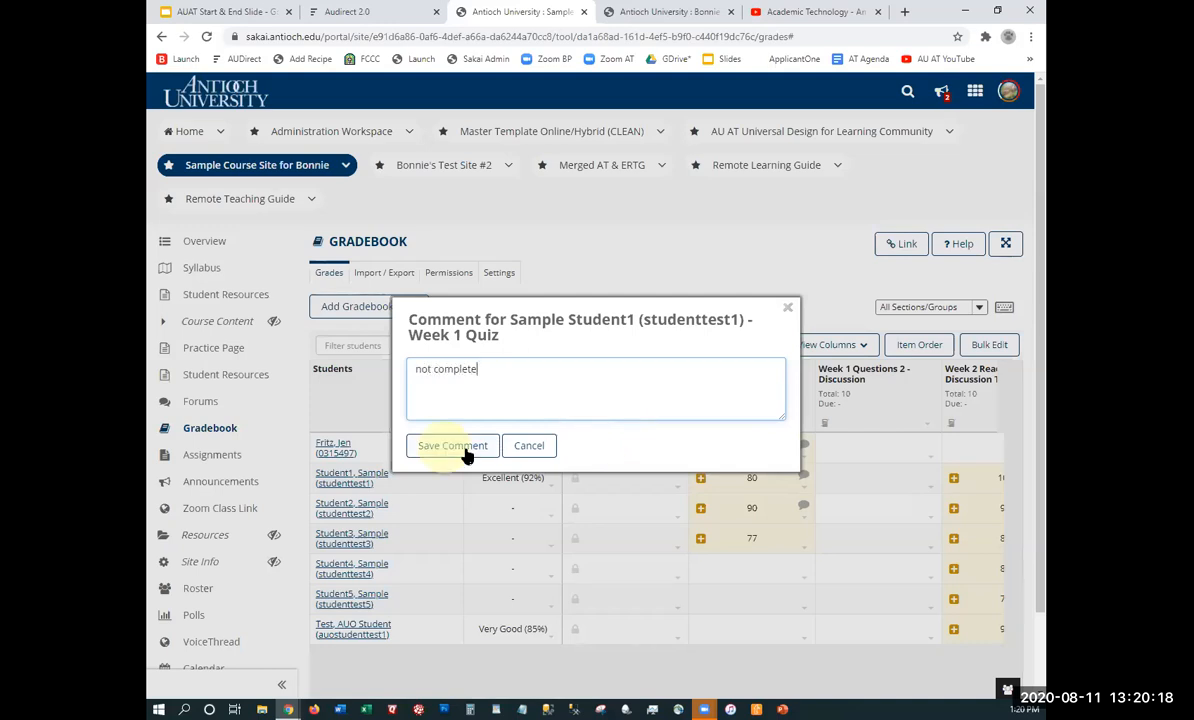
pyautogui.click(462, 450)
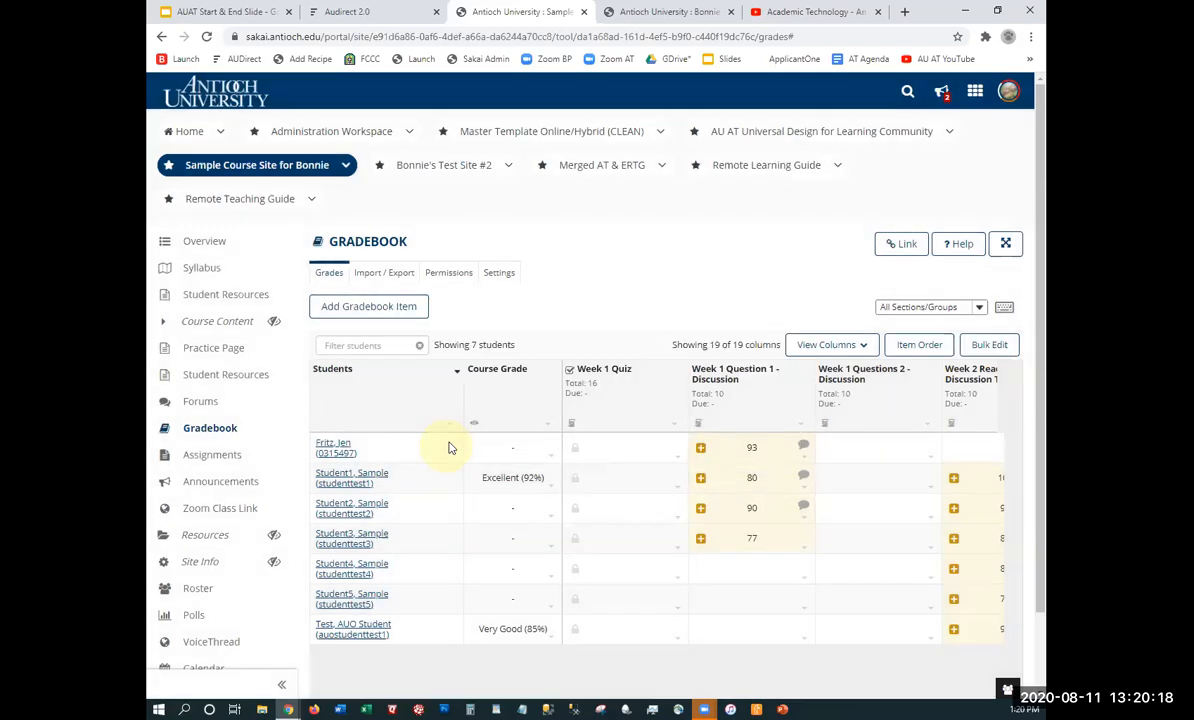
# Check the Grade Log of Student1's Week 1 Quiz cell and close it
pyautogui.click(638, 481)
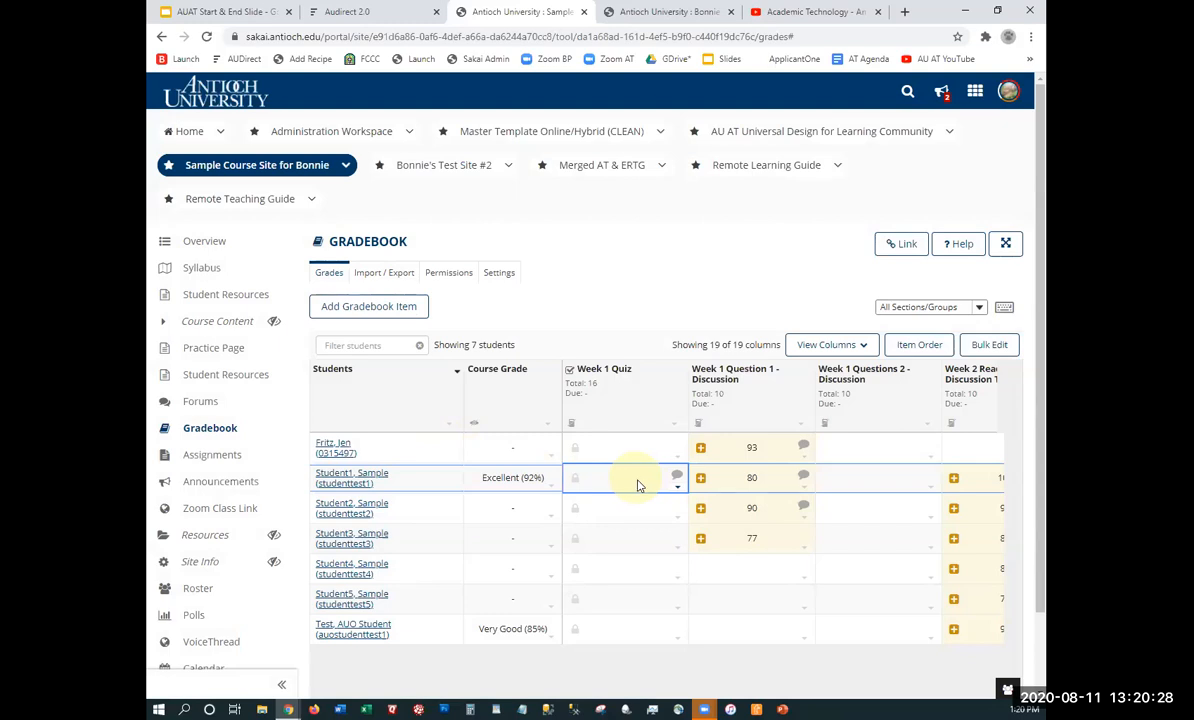
pyautogui.click(677, 486)
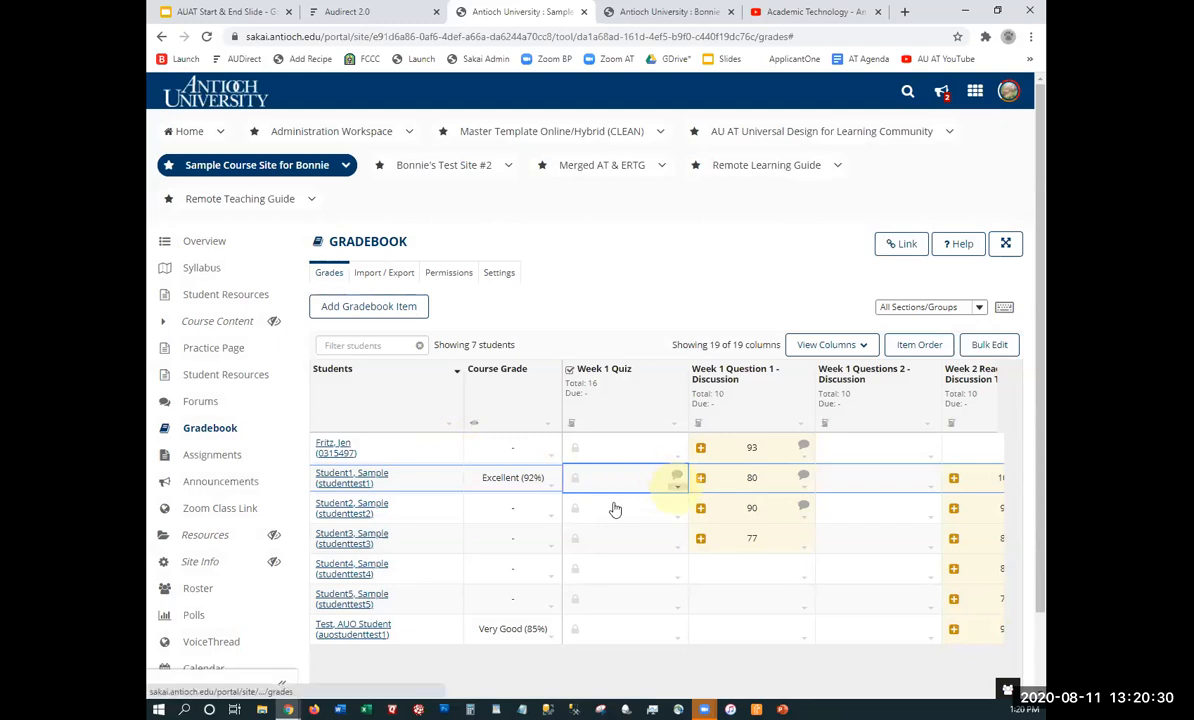
pyautogui.click(598, 506)
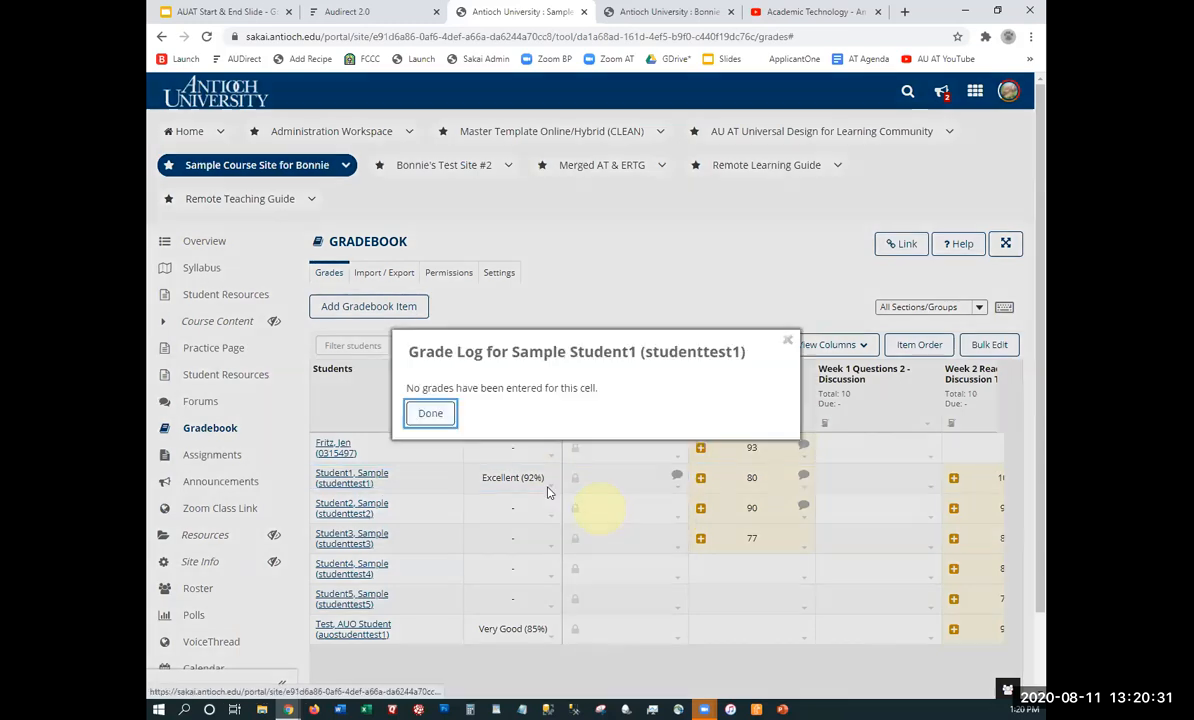
pyautogui.click(432, 417)
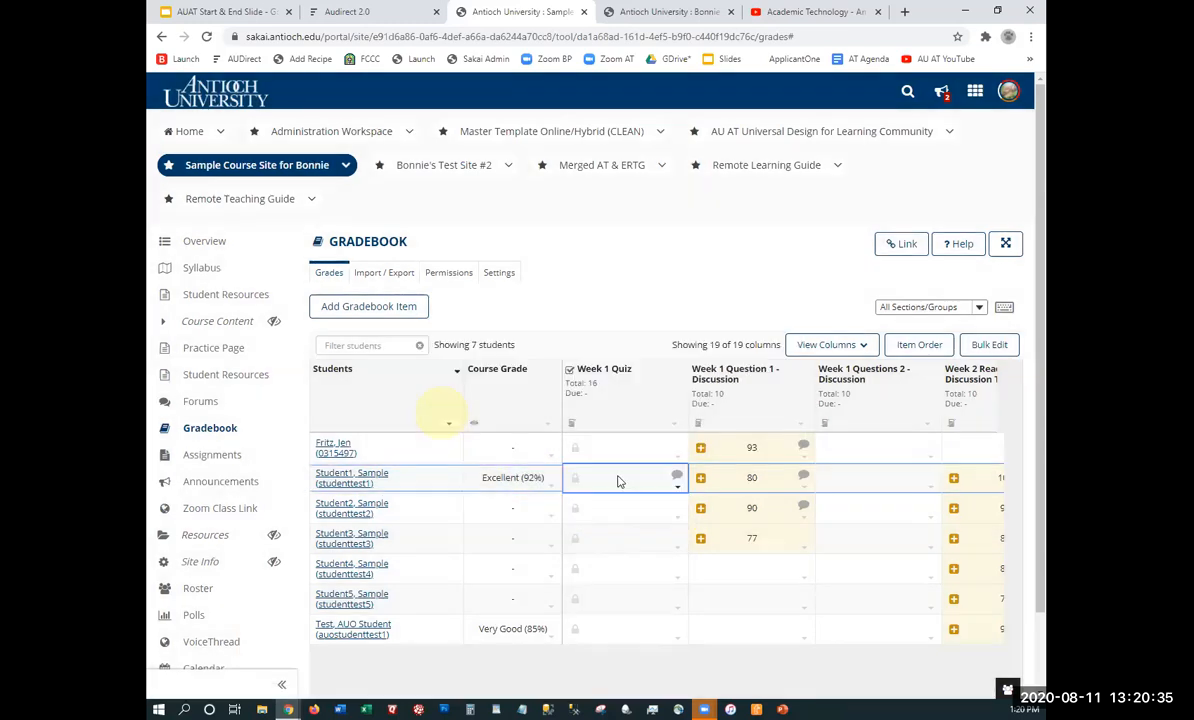
pyautogui.click(619, 481)
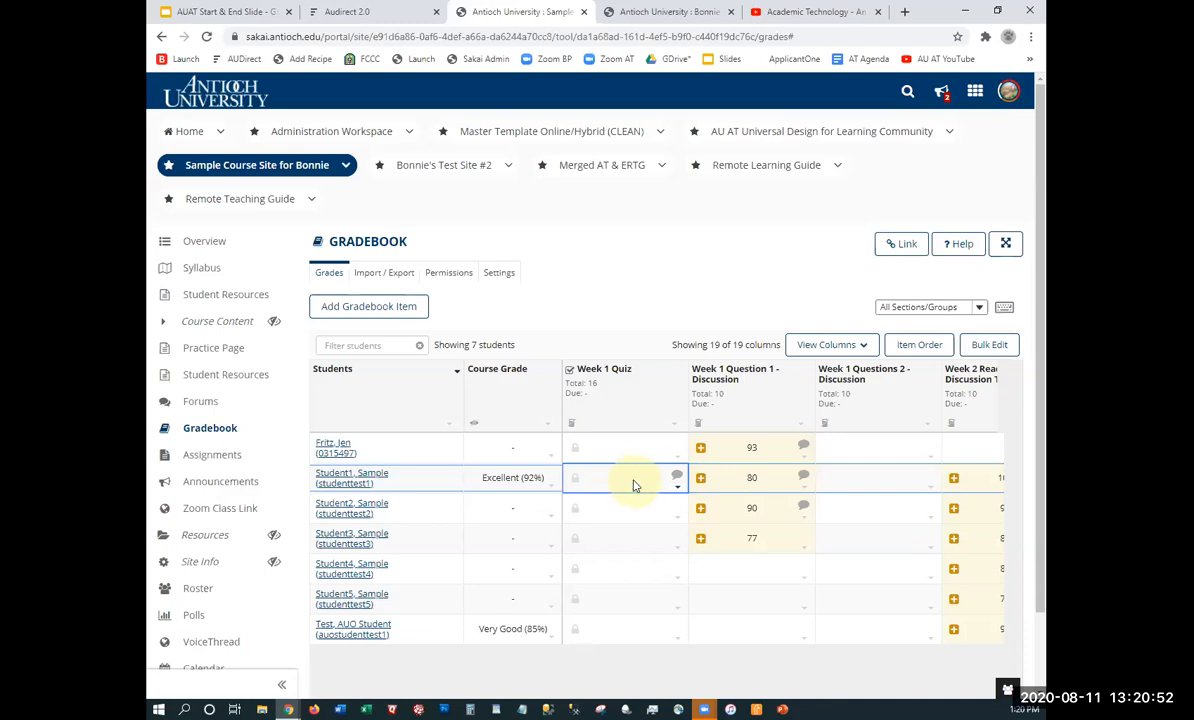
# Enter a grade of 0 for Student1 in the Week 1 Questions 2 - Discussion column
pyautogui.click(866, 481)
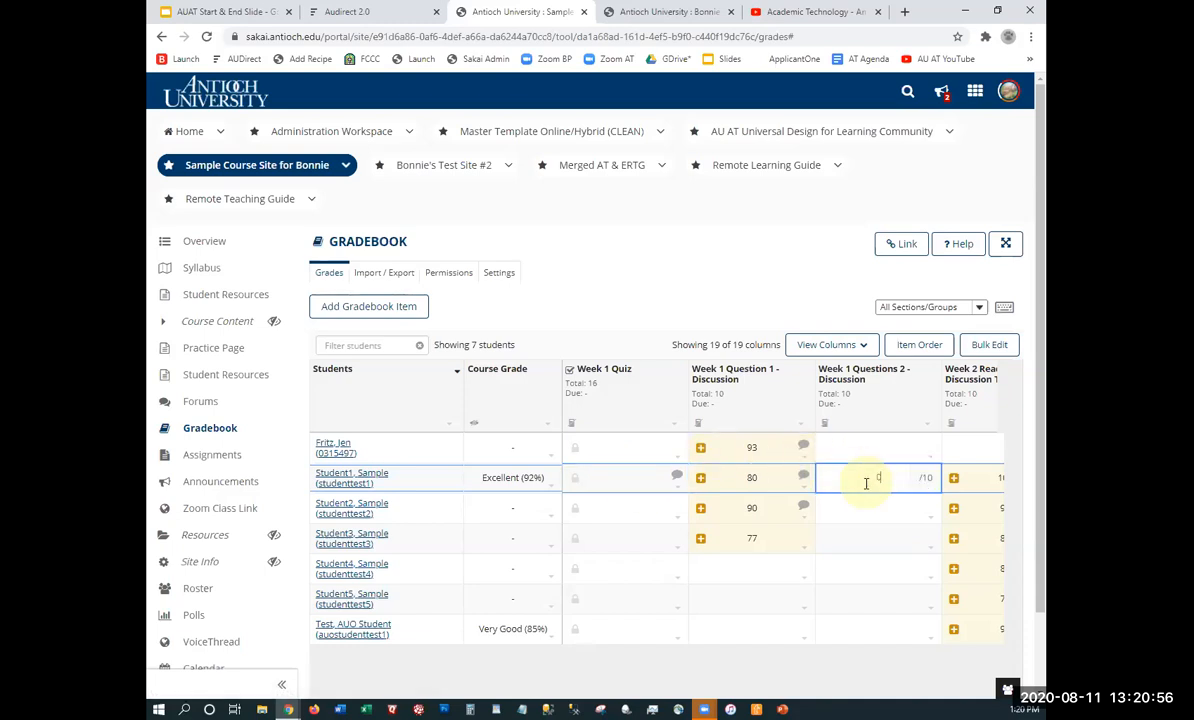
pyautogui.write('0')
pyautogui.click(857, 570)
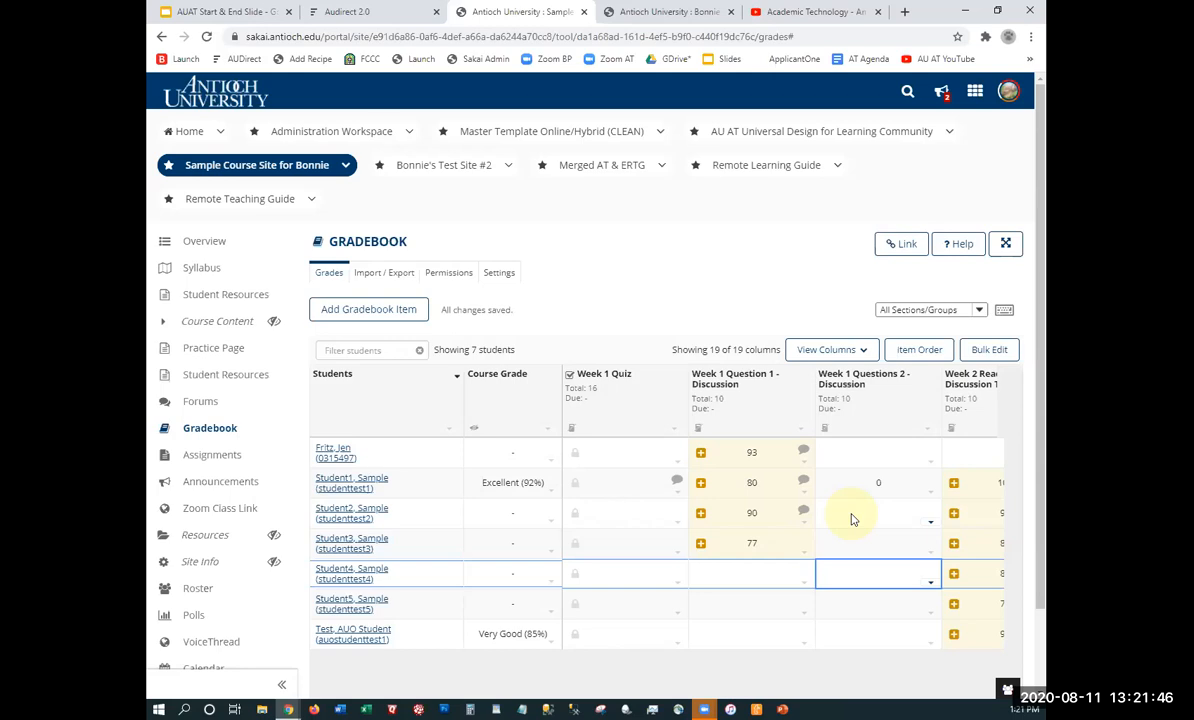
# Open the draft assignment "SAMPLE: NOT TO BE PUBLISHED - W7: Final Project (Google Doc) - Copy" for editing in the course site's Assignments
pyautogui.click(208, 464)
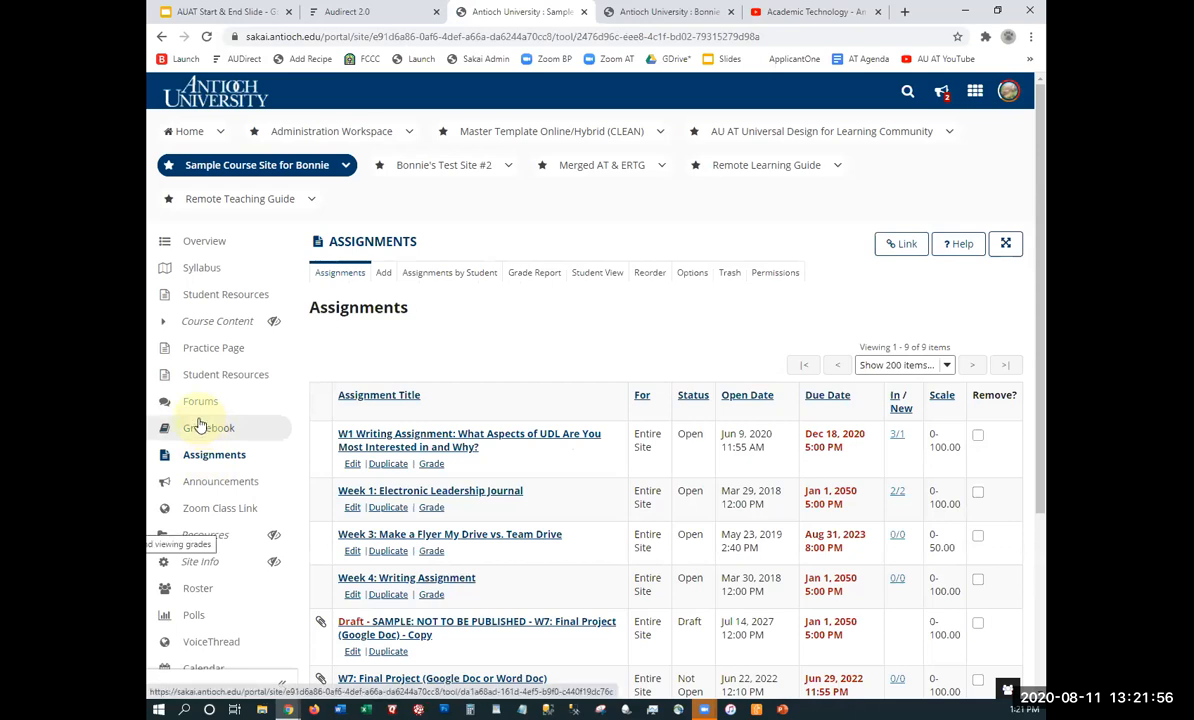
pyautogui.scroll(-3, 405, 322)
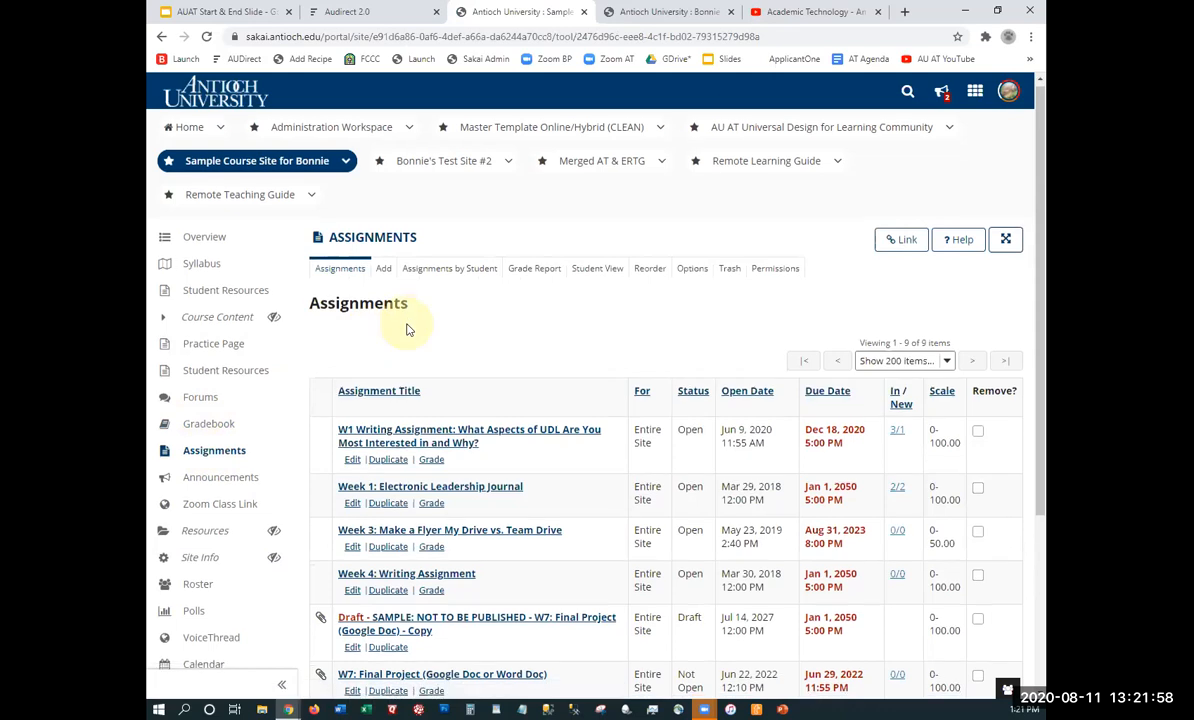
pyautogui.scroll(-2, 450, 220)
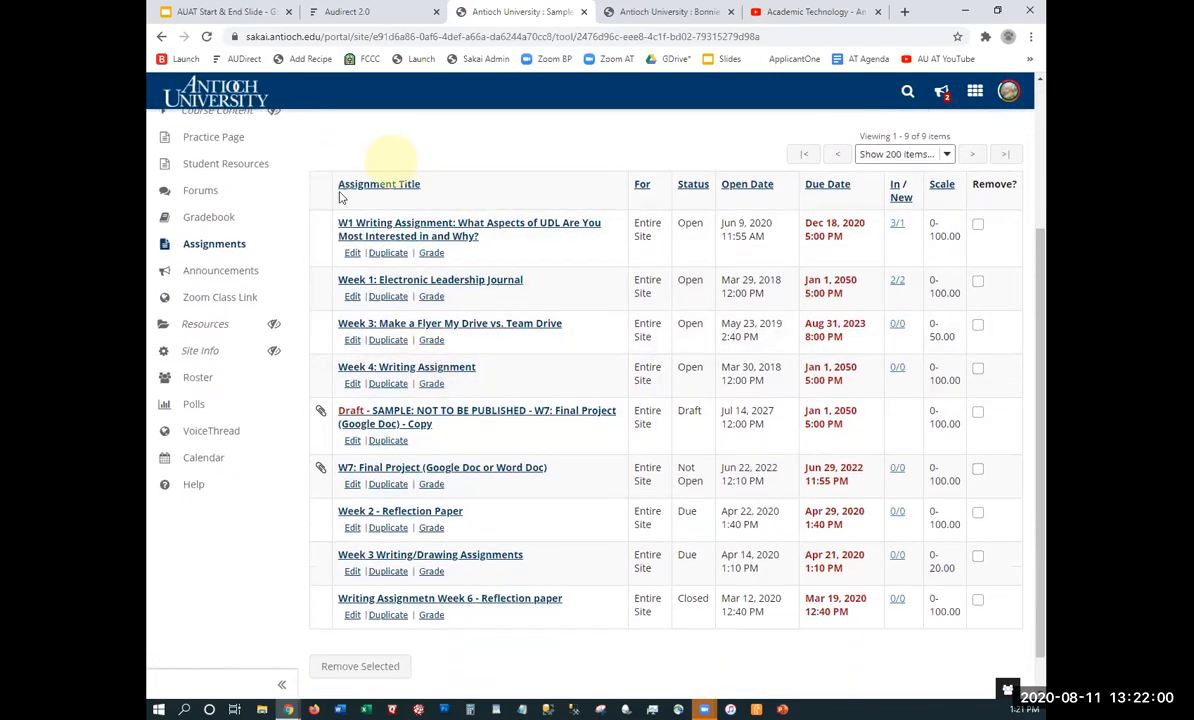
pyautogui.click(351, 443)
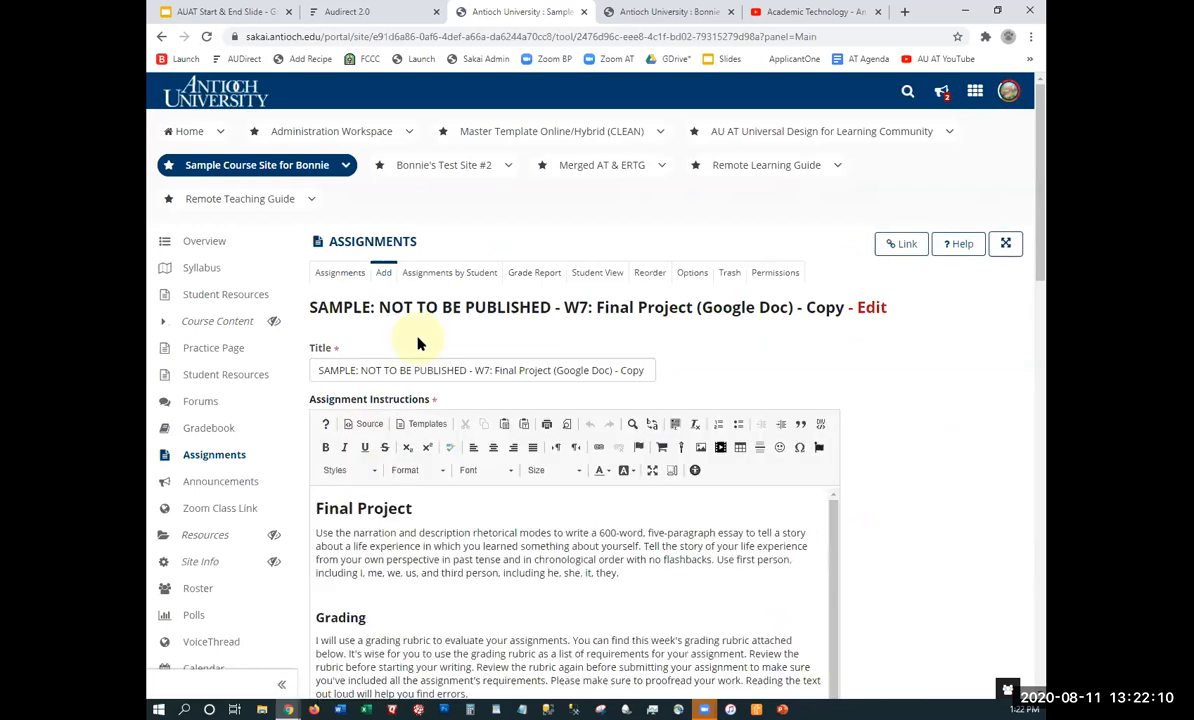
# Set the sample Final Project assignment's open date to 07/14/2021 12:00 pm
pyautogui.scroll(-1, 418, 338)
pyautogui.scroll(-4, 420, 338)
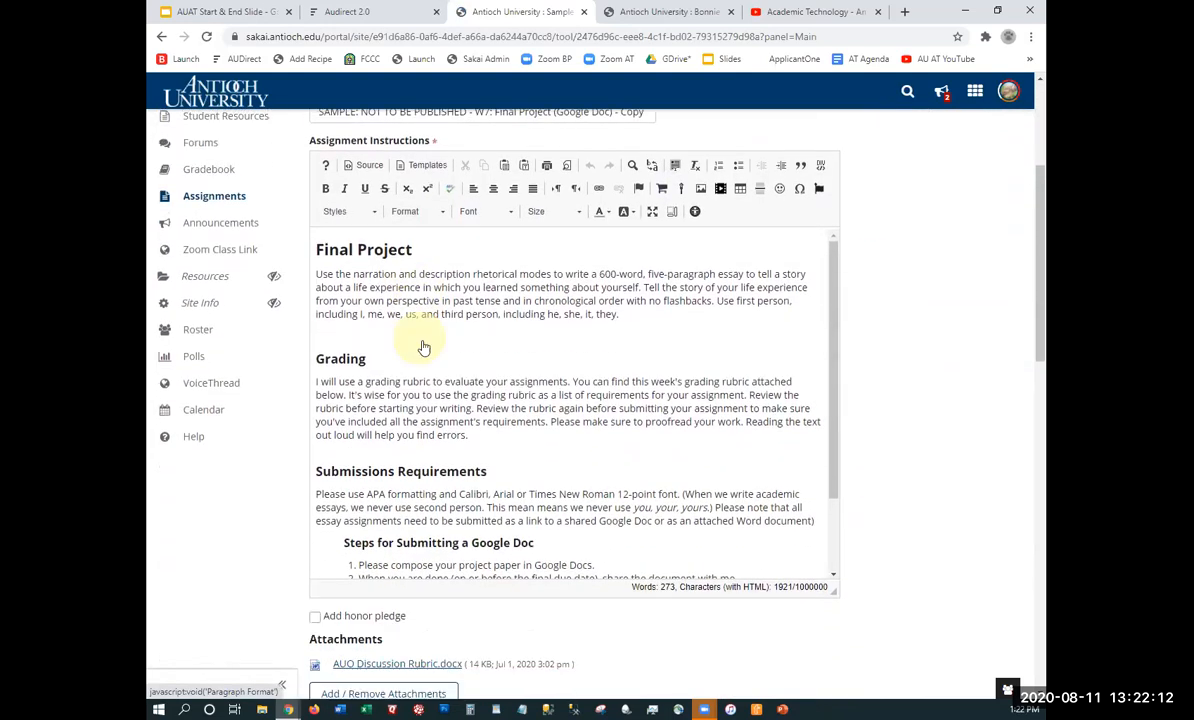
pyautogui.scroll(-3, 456, 376)
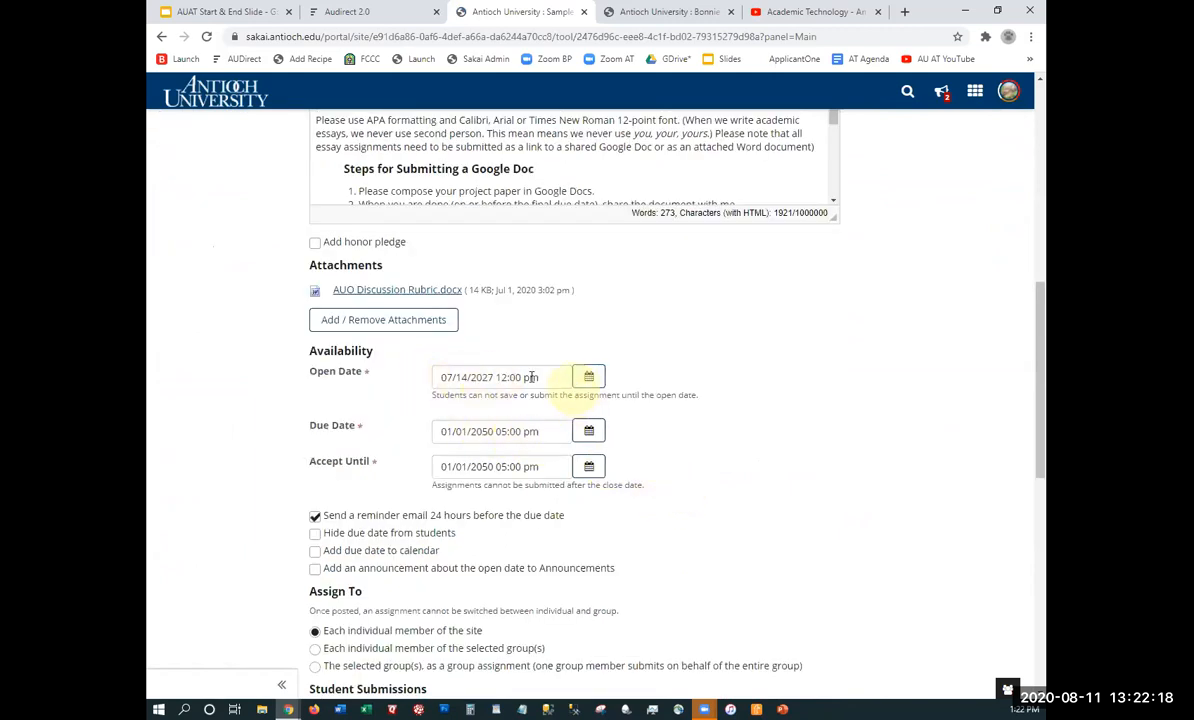
pyautogui.click(492, 377)
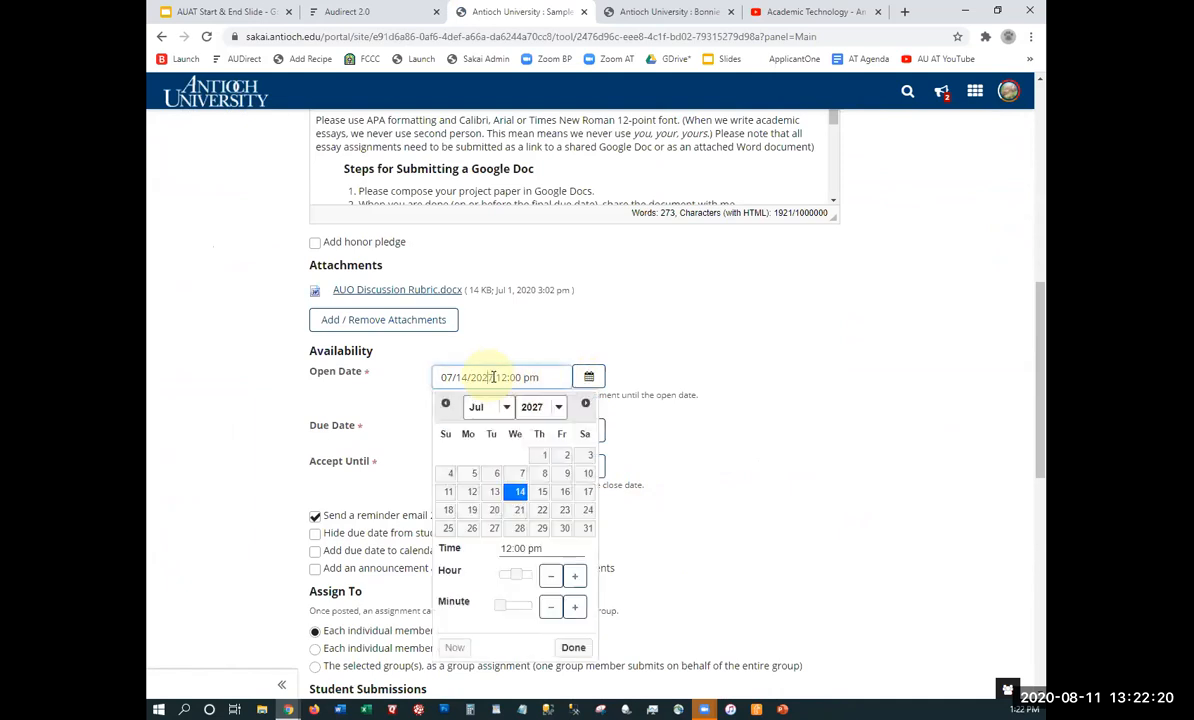
pyautogui.press('BackSpace')
pyautogui.write('1')
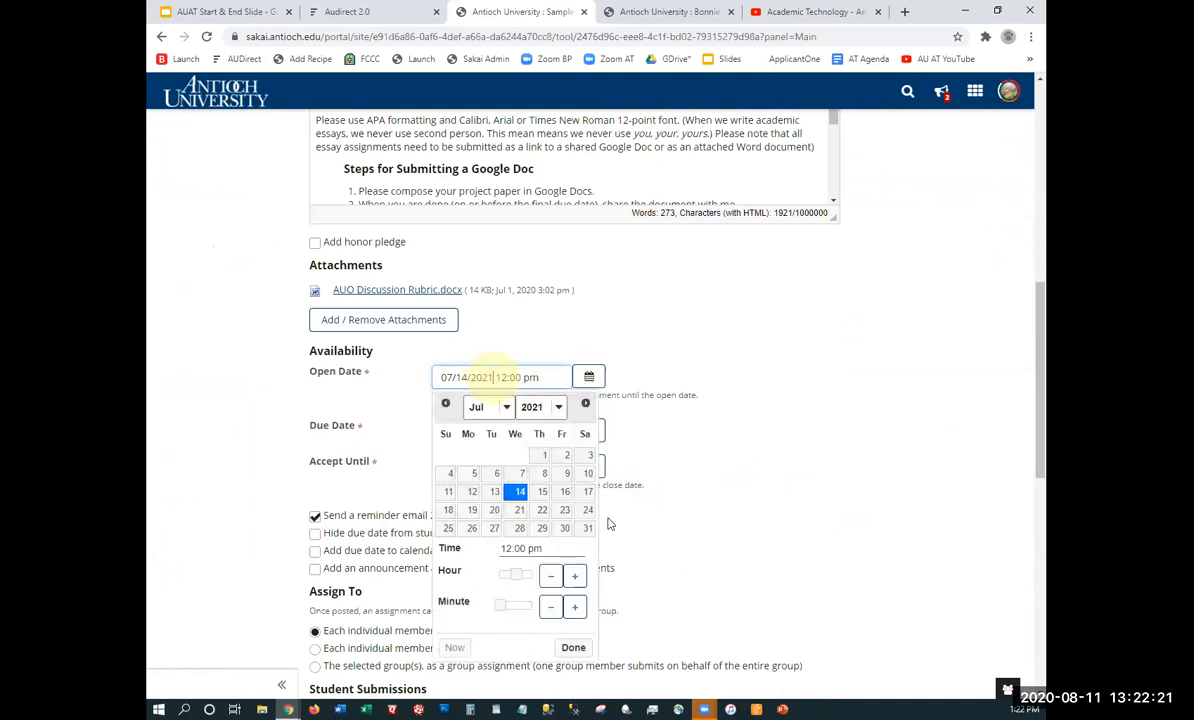
pyautogui.click(573, 647)
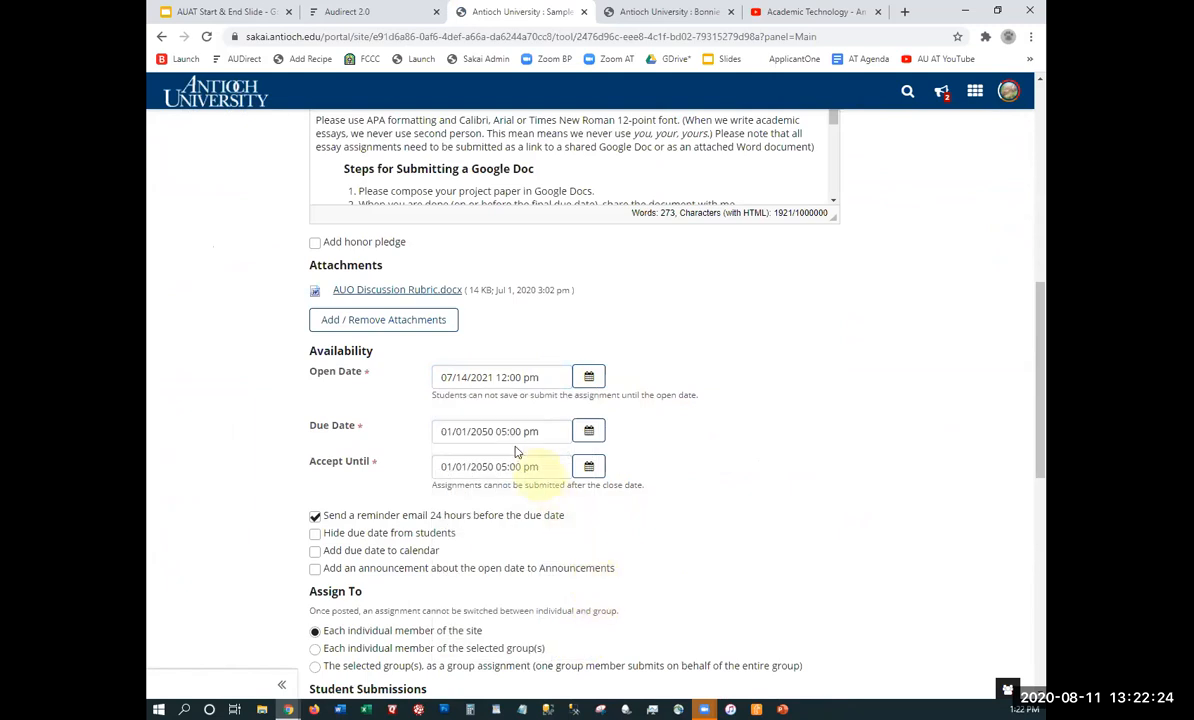
# Keep the grade scale as Points, send grades to the Gradebook as a new Gradebook item, and post the assignment
pyautogui.scroll(-5, 515, 452)
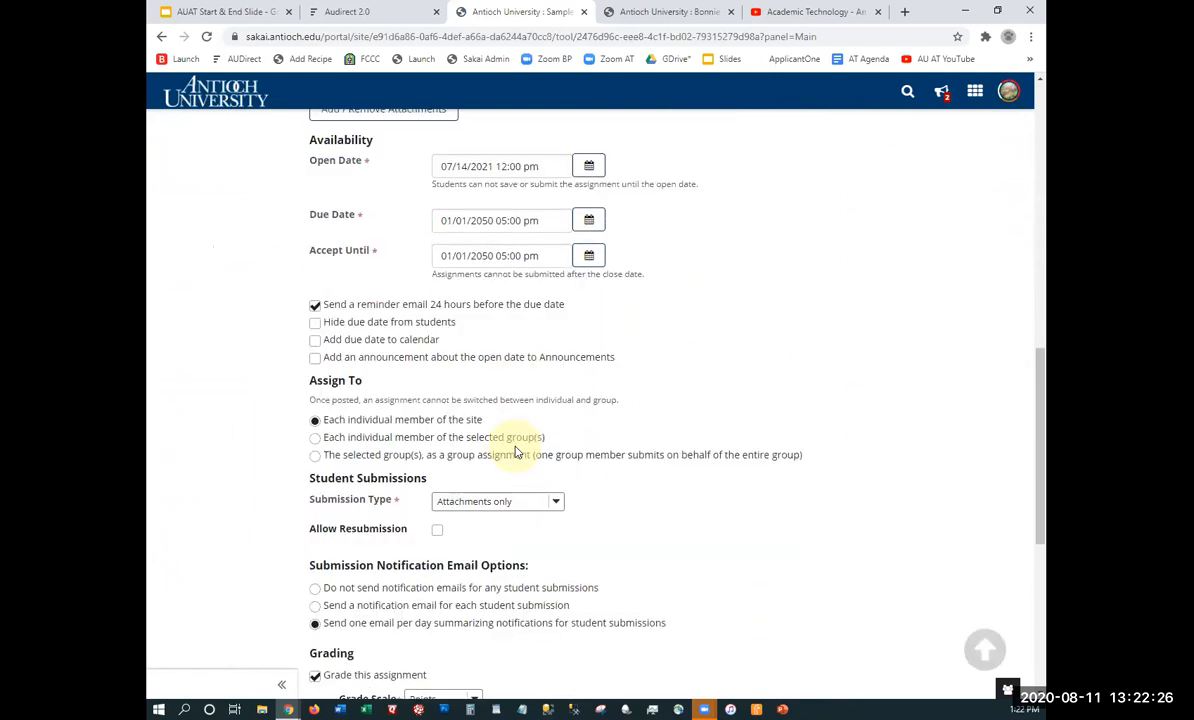
pyautogui.scroll(-7, 490, 350)
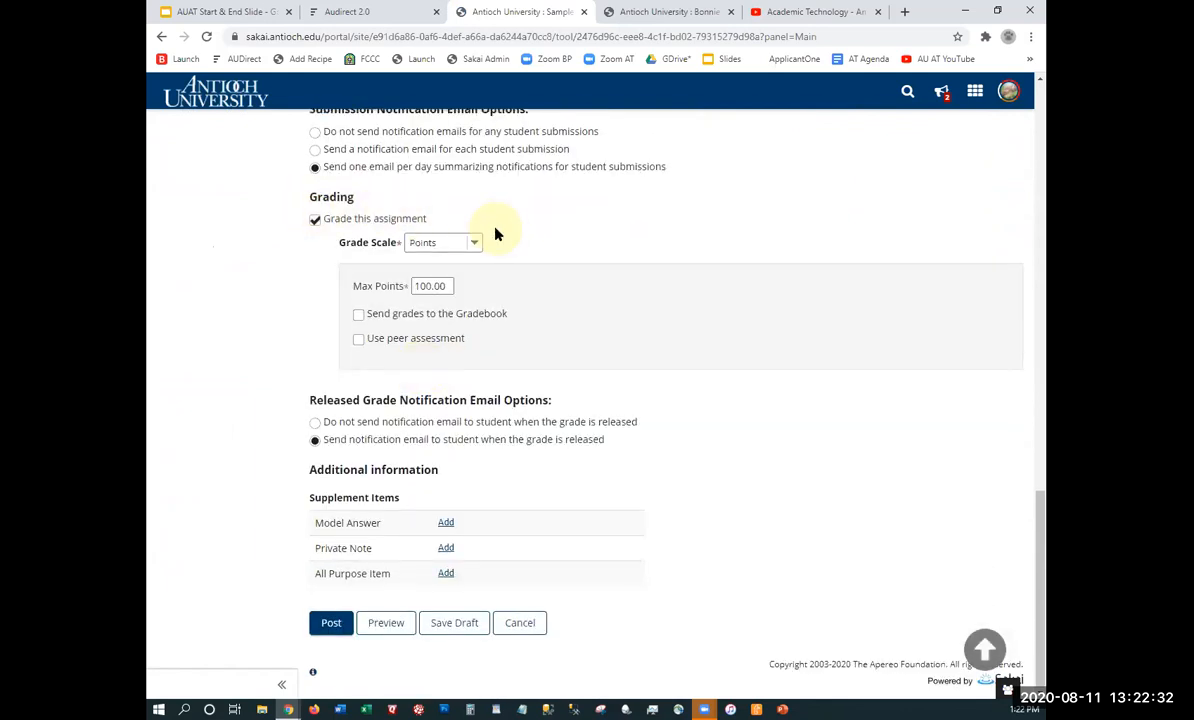
pyautogui.click(474, 244)
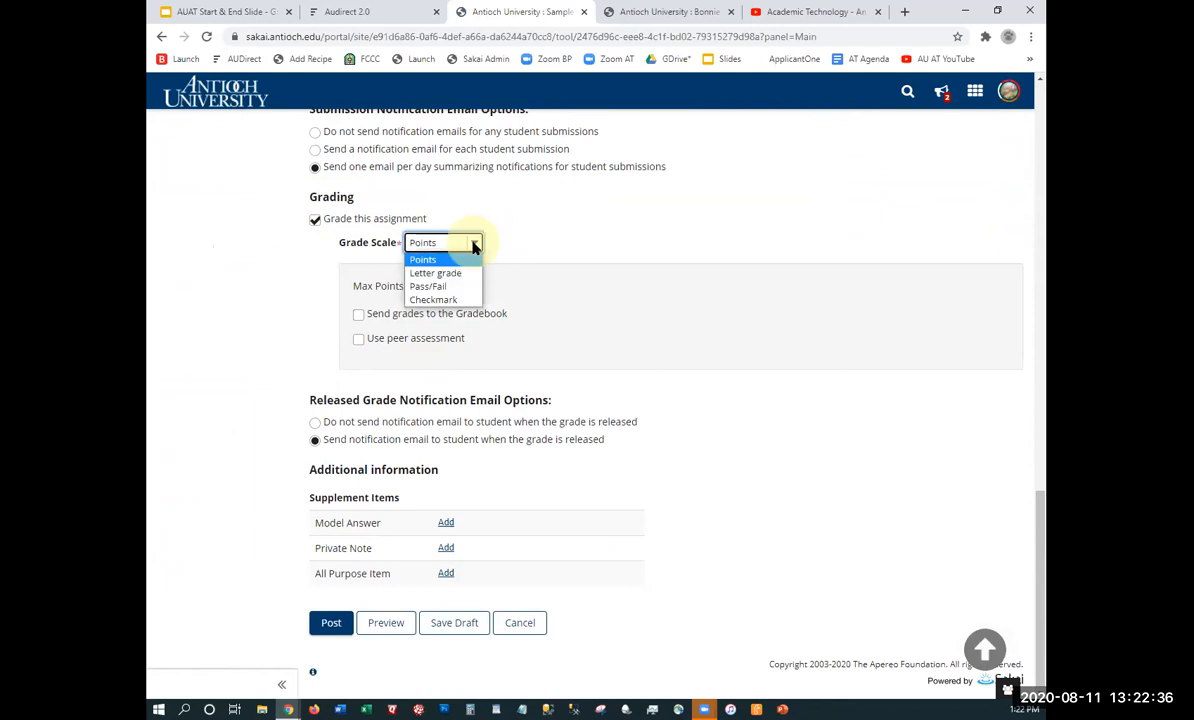
pyautogui.click(466, 259)
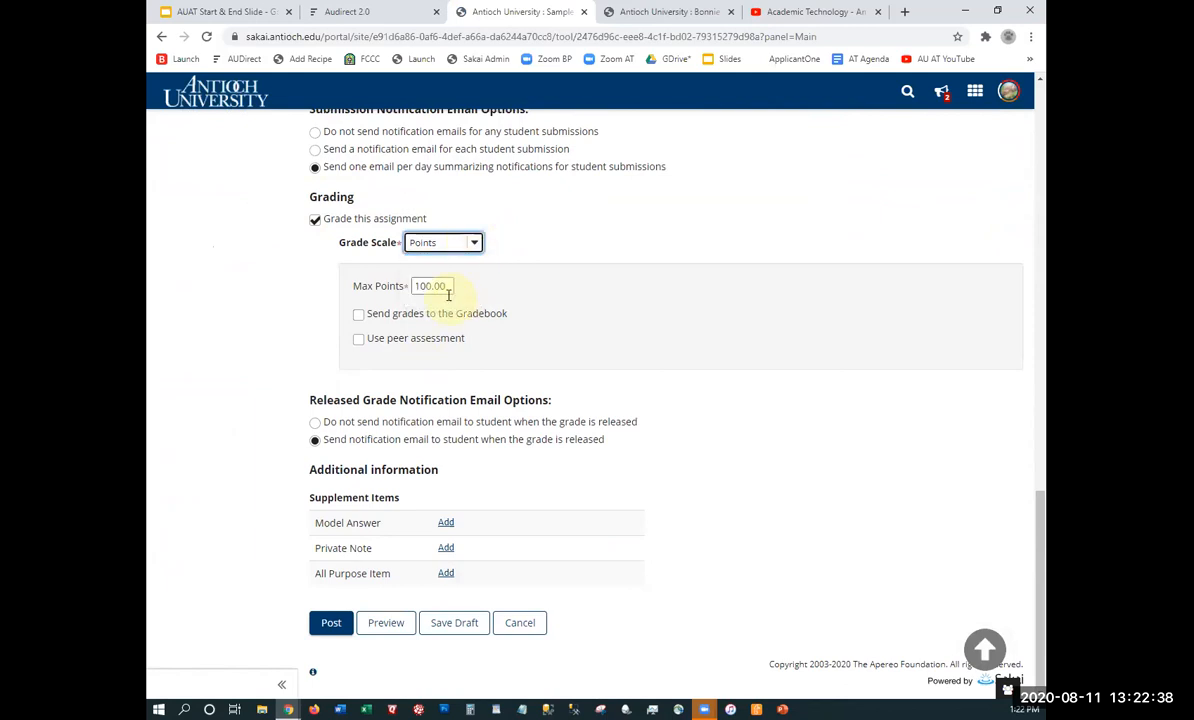
pyautogui.click(359, 315)
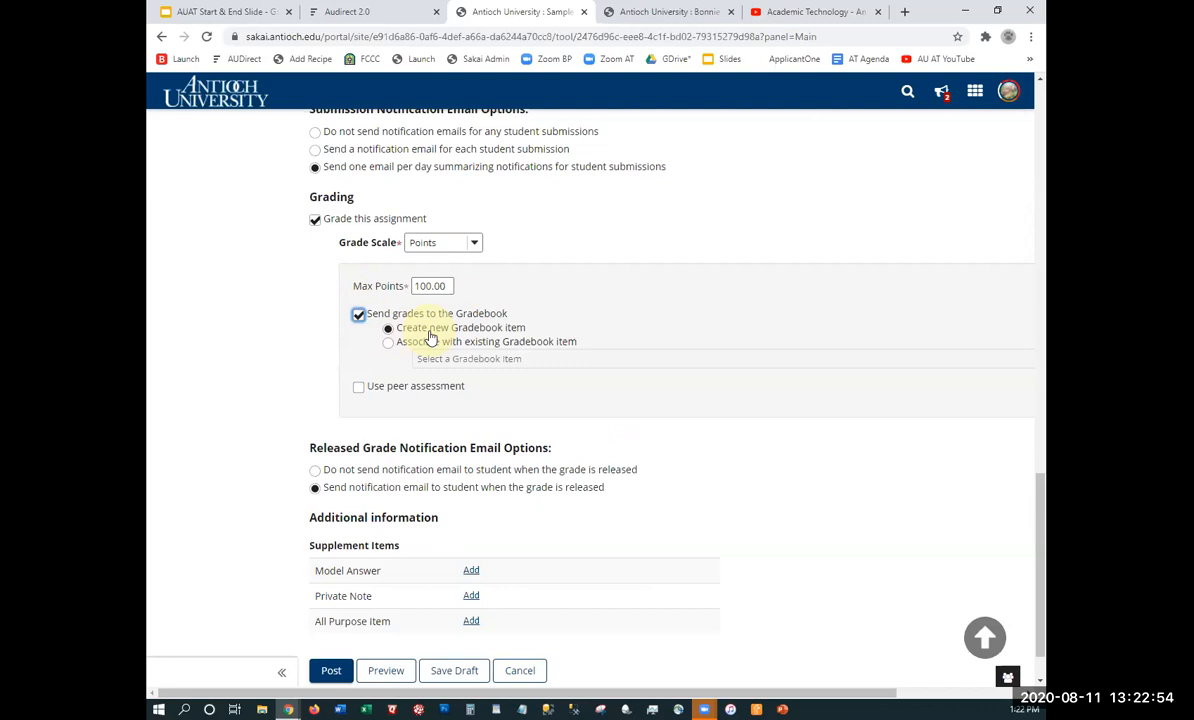
pyautogui.scroll(-1, 430, 338)
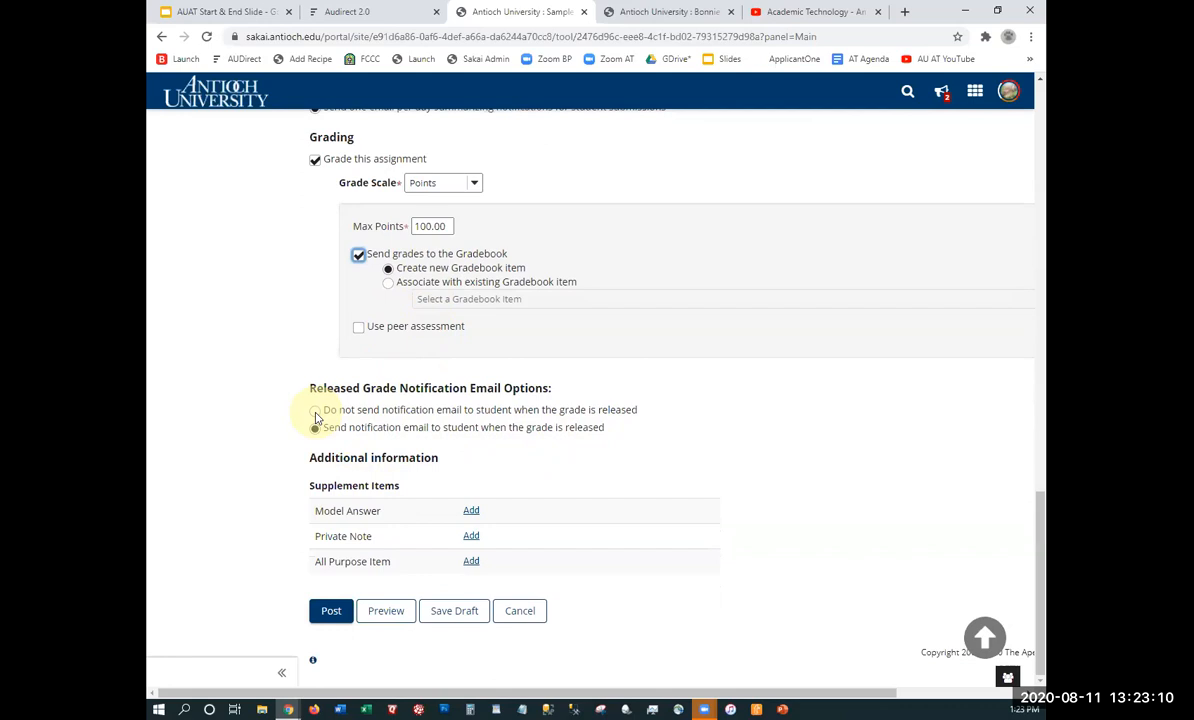
pyautogui.click(329, 612)
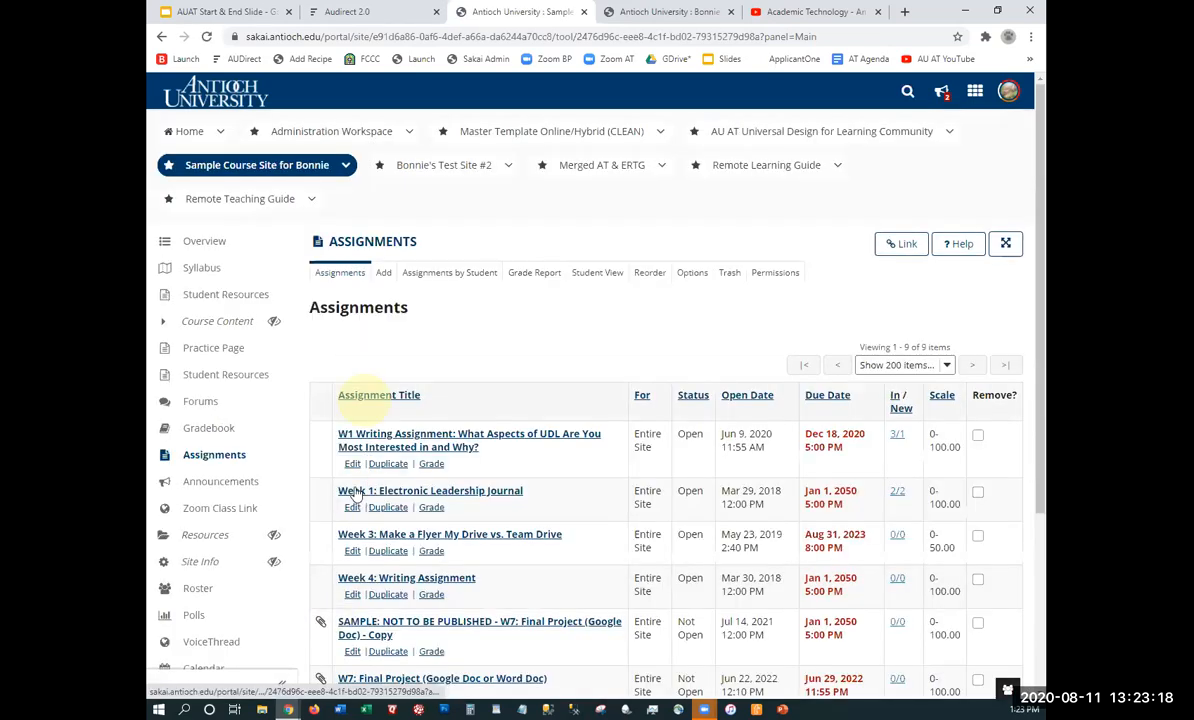
# Open the course site's gradebook and bring the column of the posted sample Final Project assignment into view
pyautogui.scroll(-2, 440, 486)
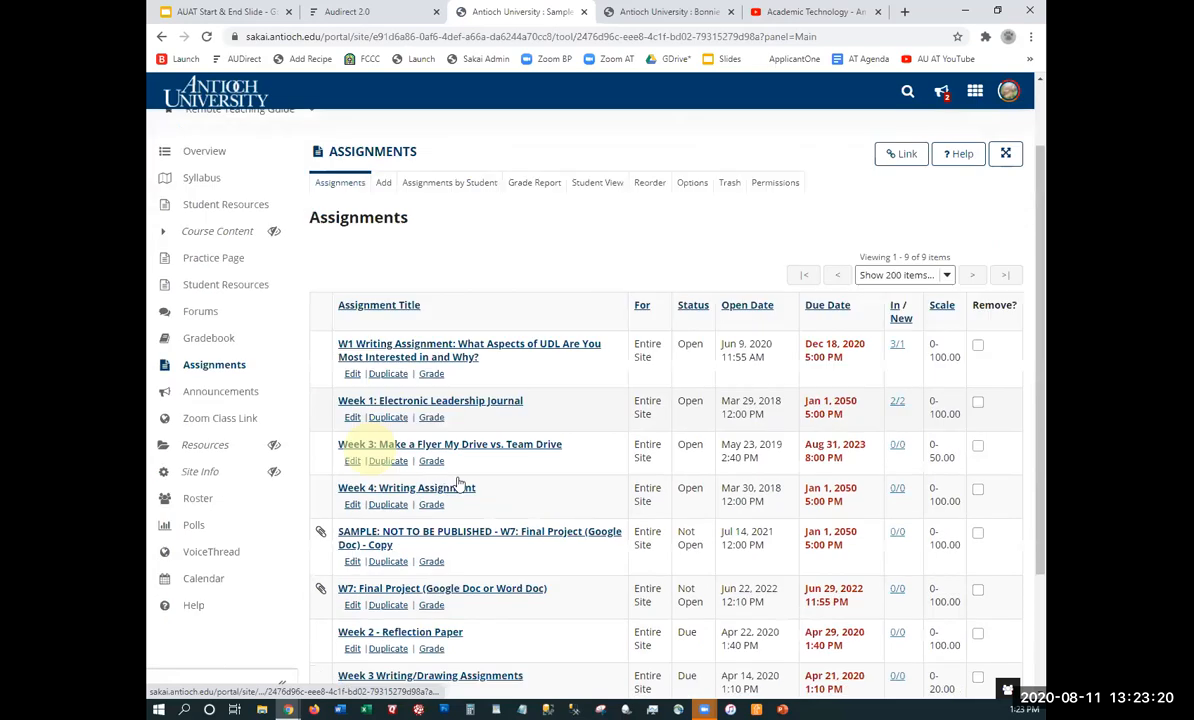
pyautogui.scroll(-1, 458, 483)
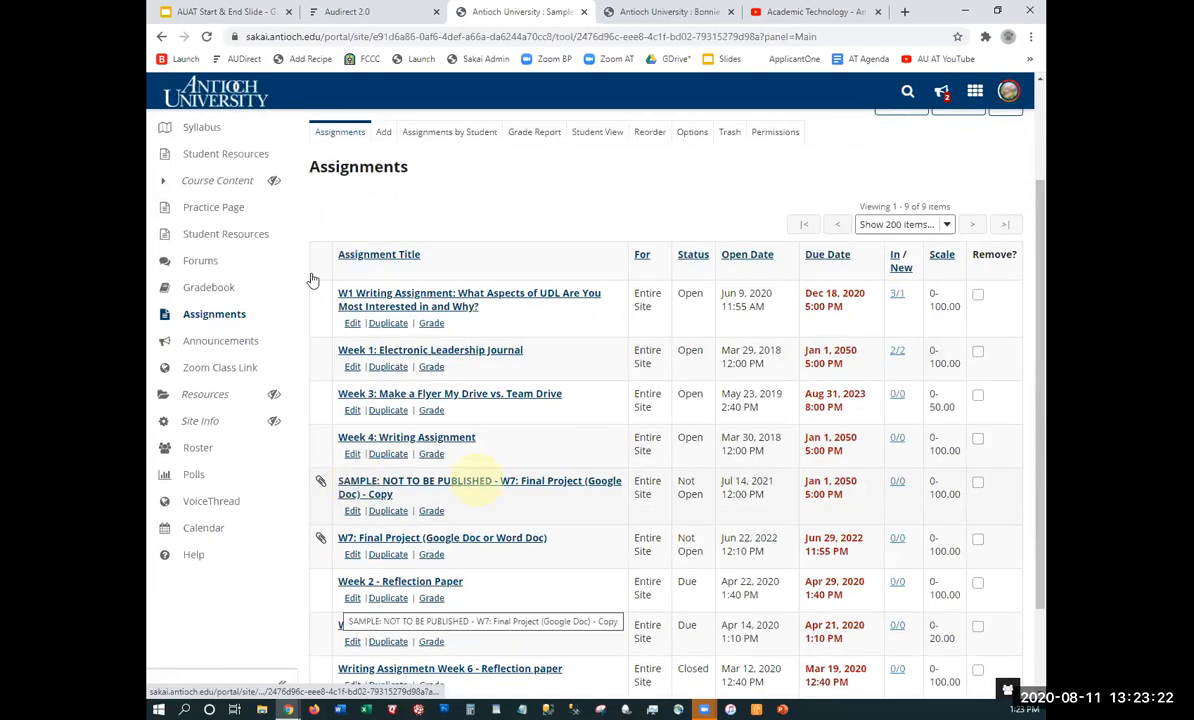
pyautogui.click(222, 289)
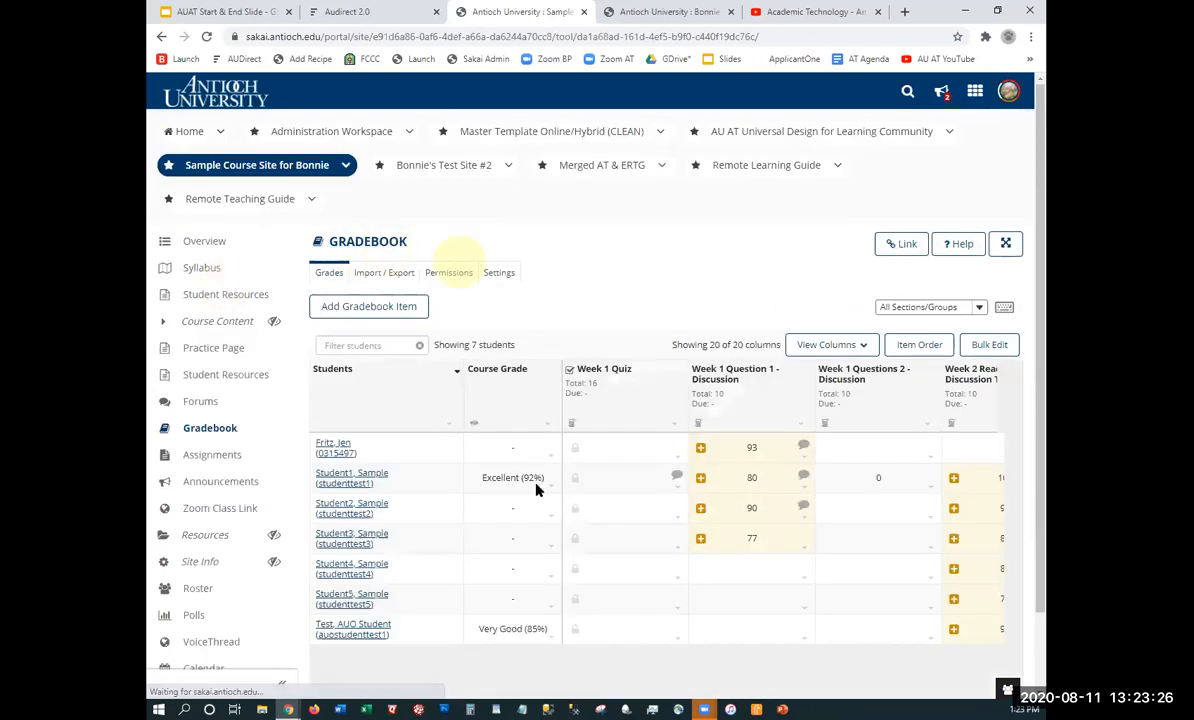
pyautogui.scroll(-2, 499, 597)
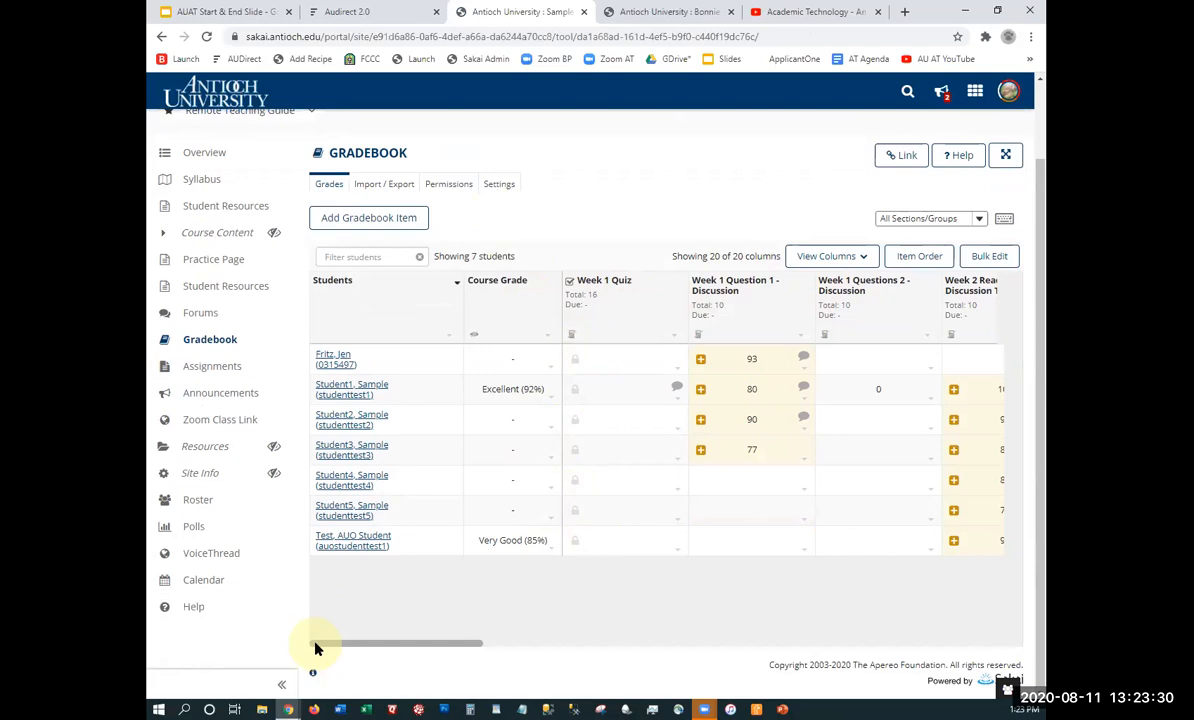
pyautogui.moveTo(315, 648); pyautogui.dragTo(1002, 640)
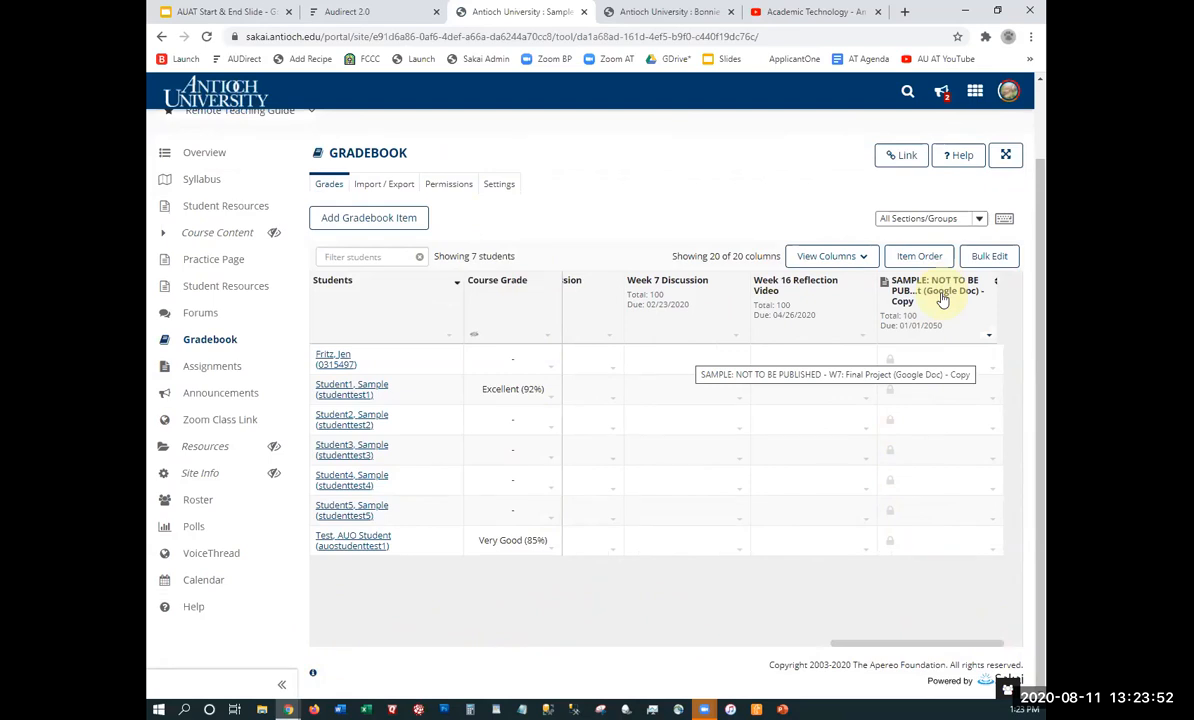
# Check the item details of the sample Final Project column and close them without saving
pyautogui.click(988, 337)
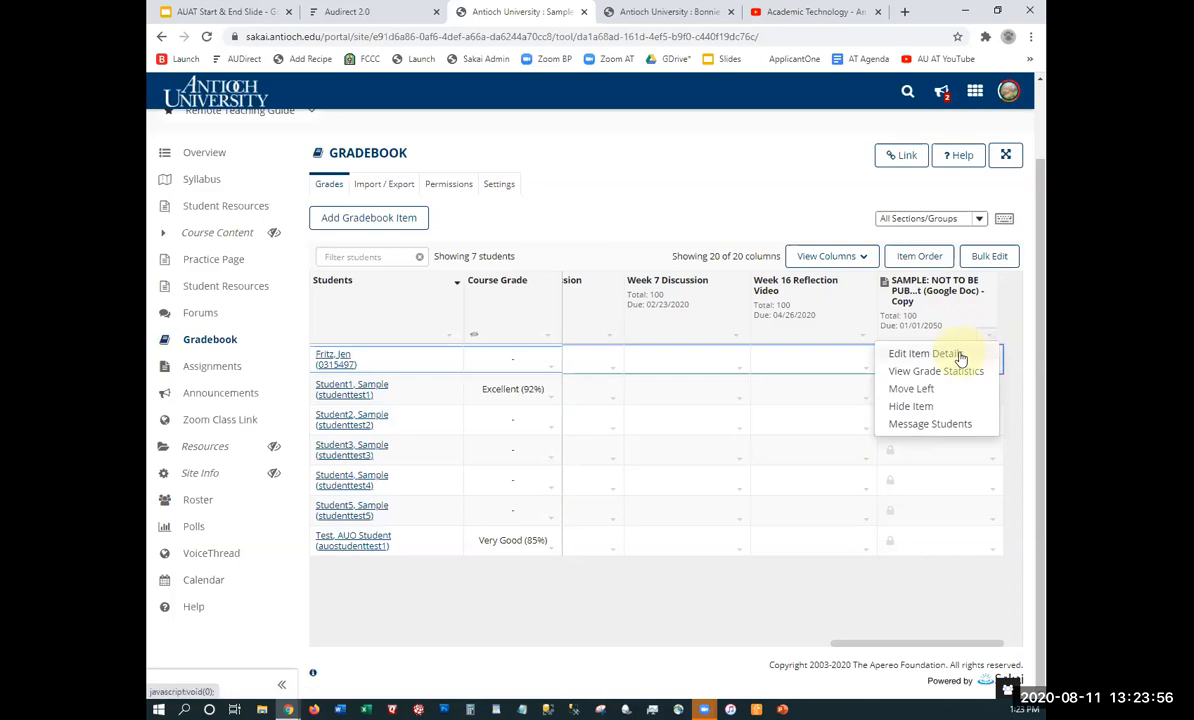
pyautogui.click(953, 356)
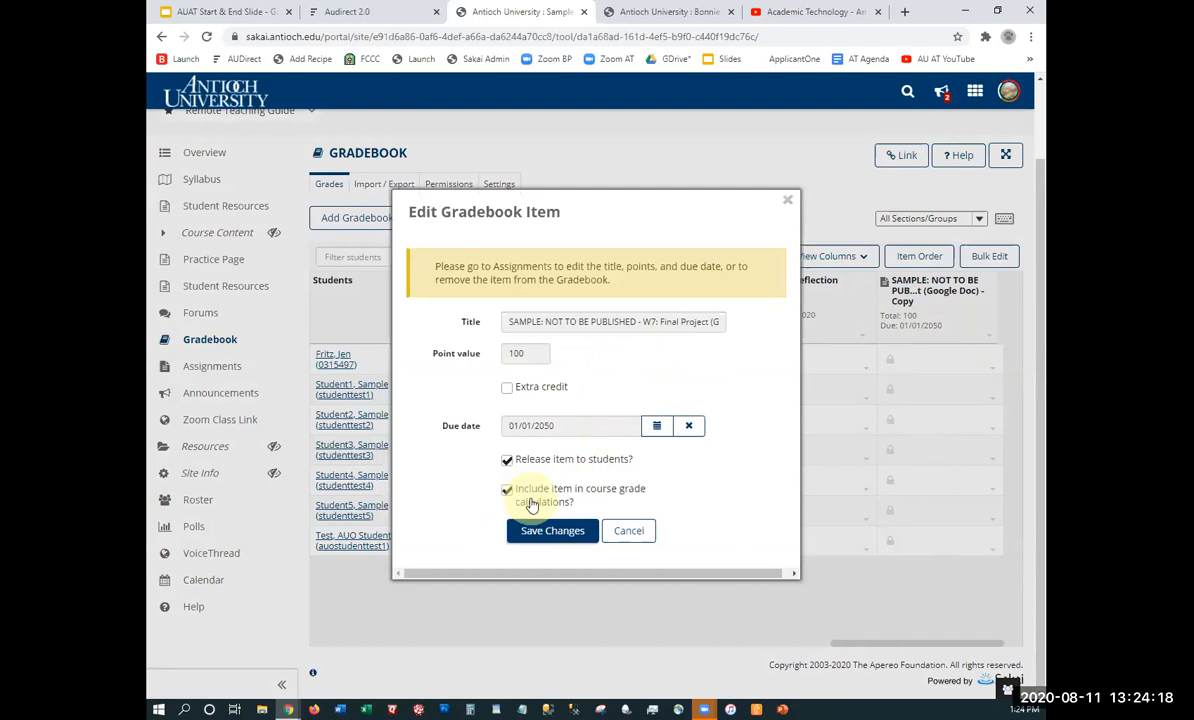
pyautogui.click(631, 537)
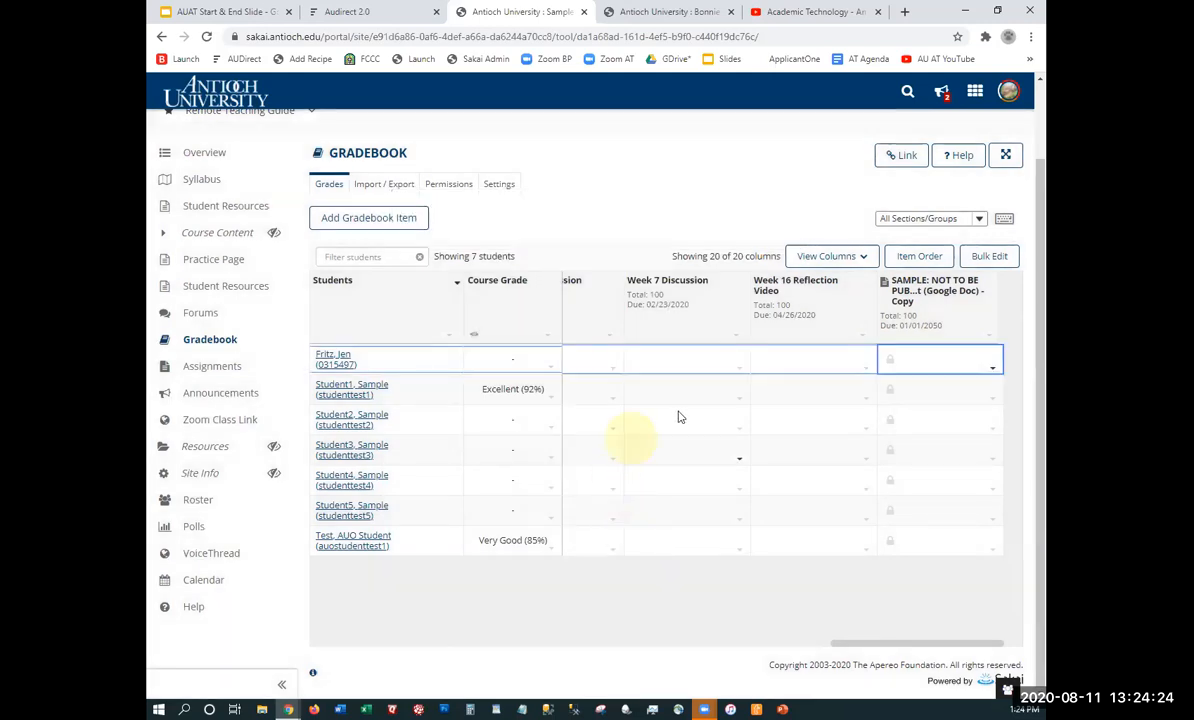
# Examine the grading and permission settings of the Master's Project Chat Room topic in Forums and leave without saving
pyautogui.click(201, 314)
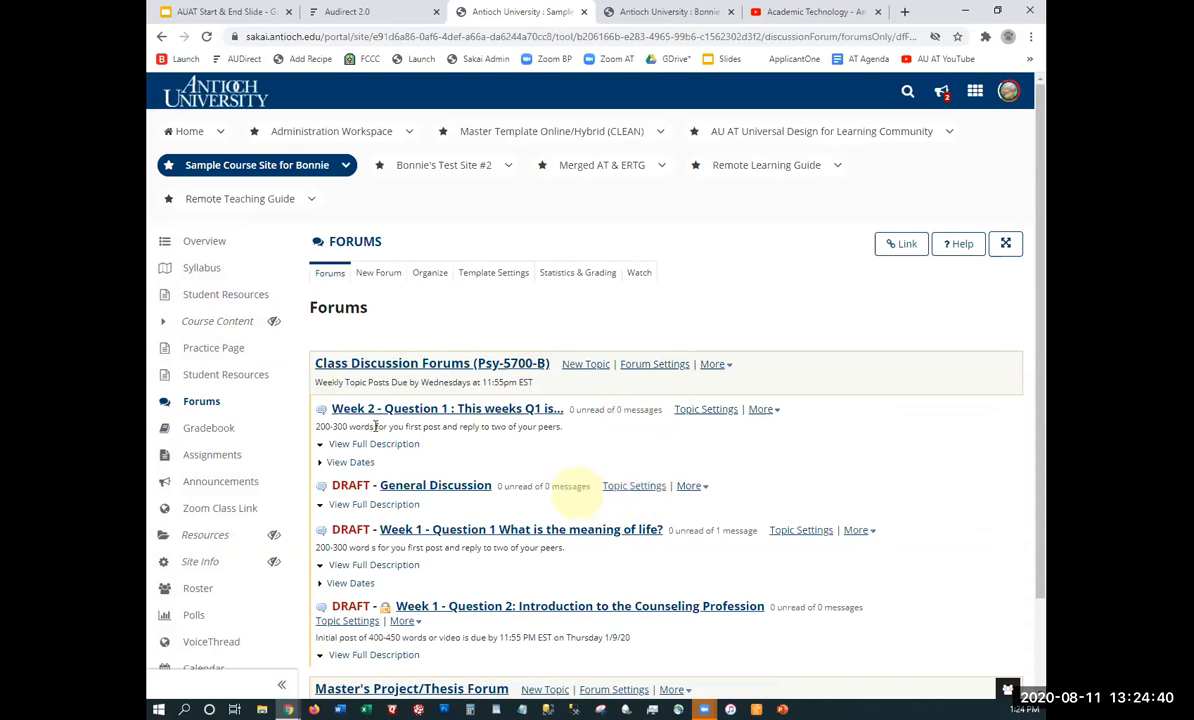
pyautogui.scroll(-2, 443, 426)
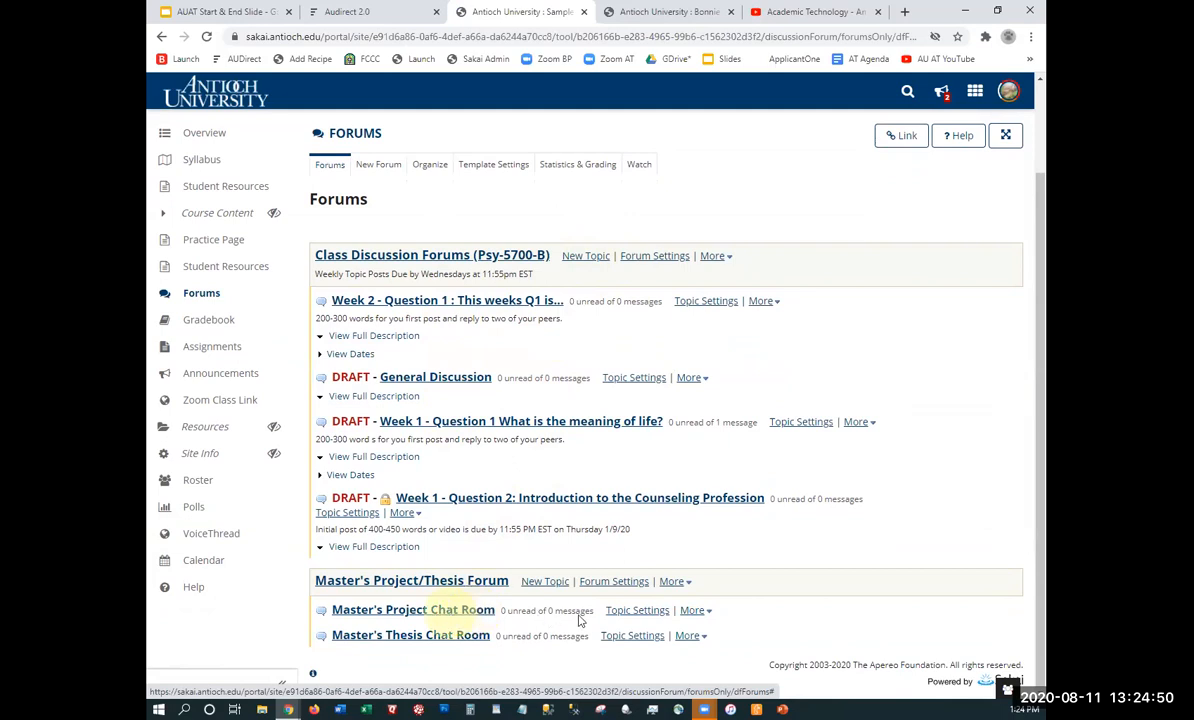
pyautogui.click(621, 612)
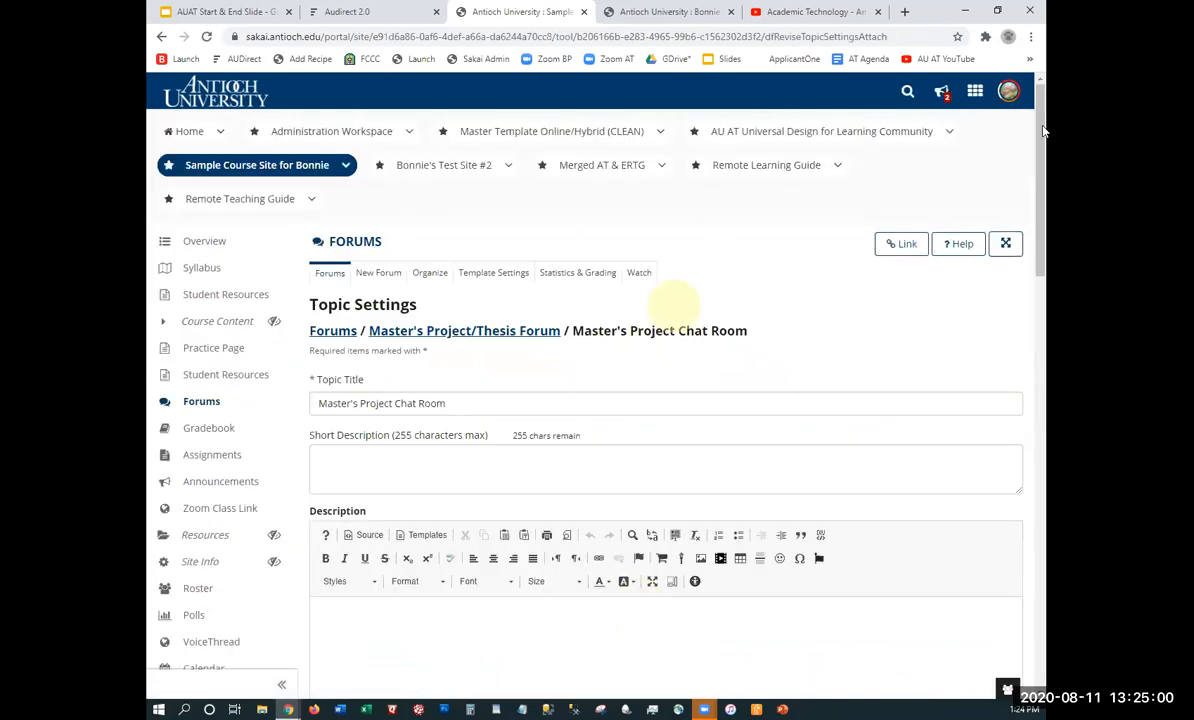
pyautogui.click(1038, 635)
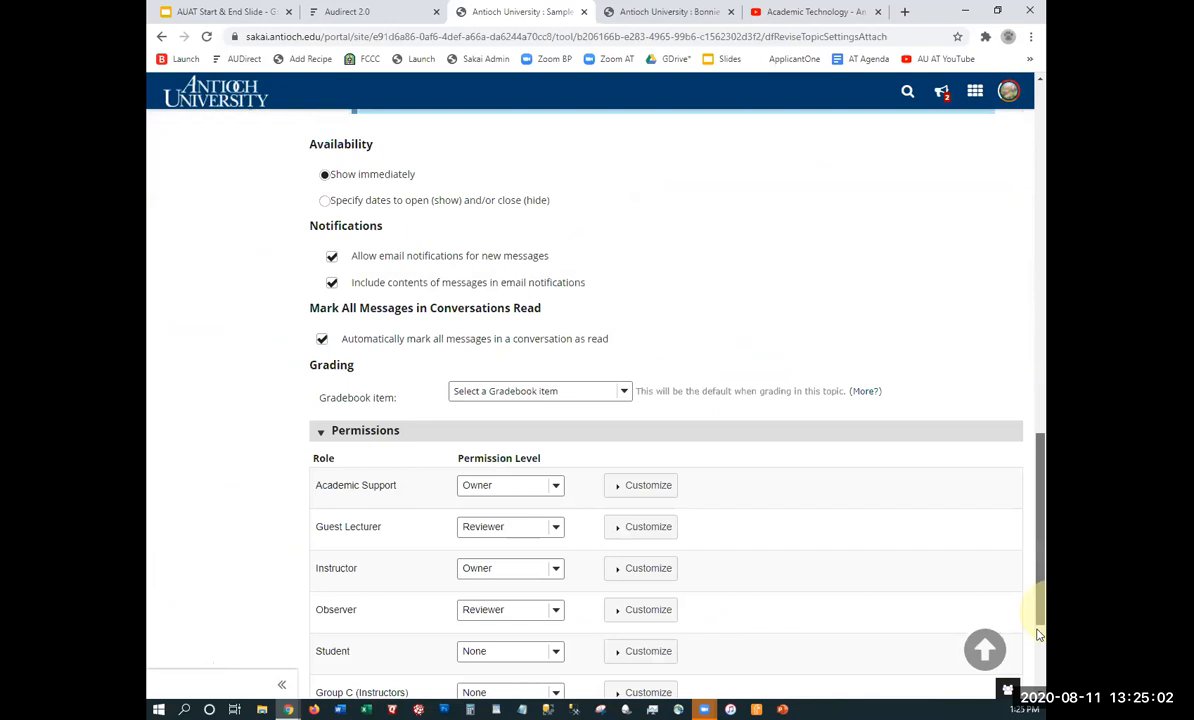
pyautogui.click(1038, 635)
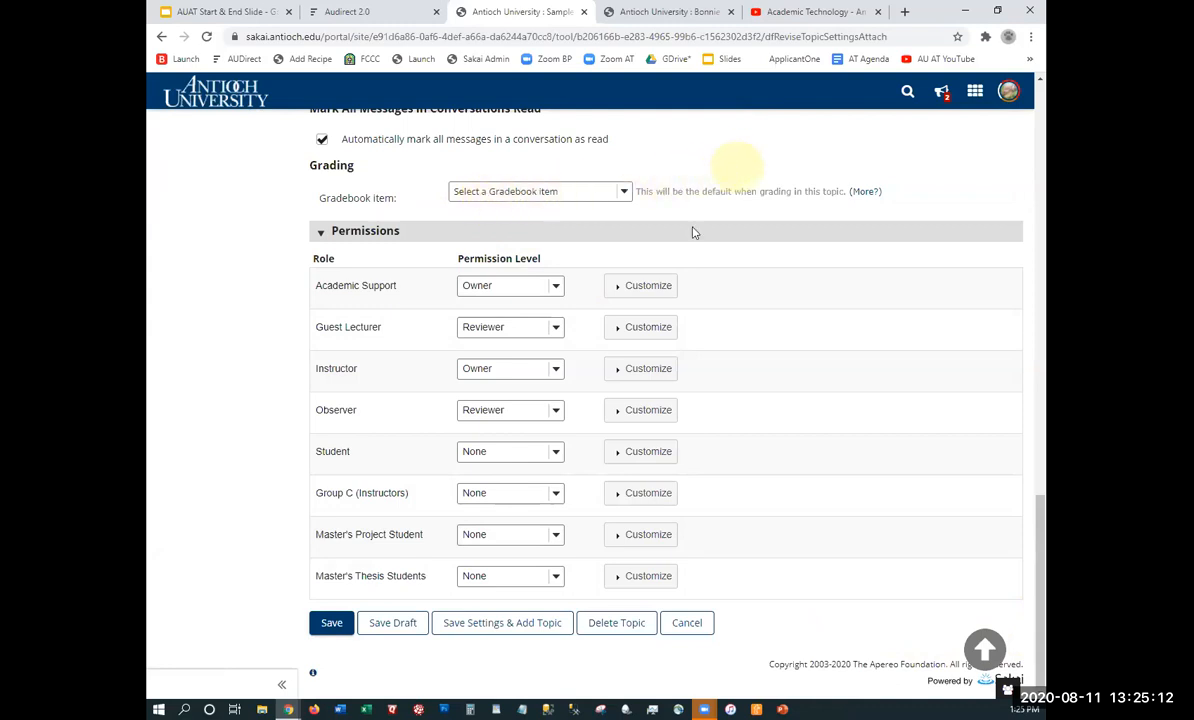
pyautogui.click(686, 621)
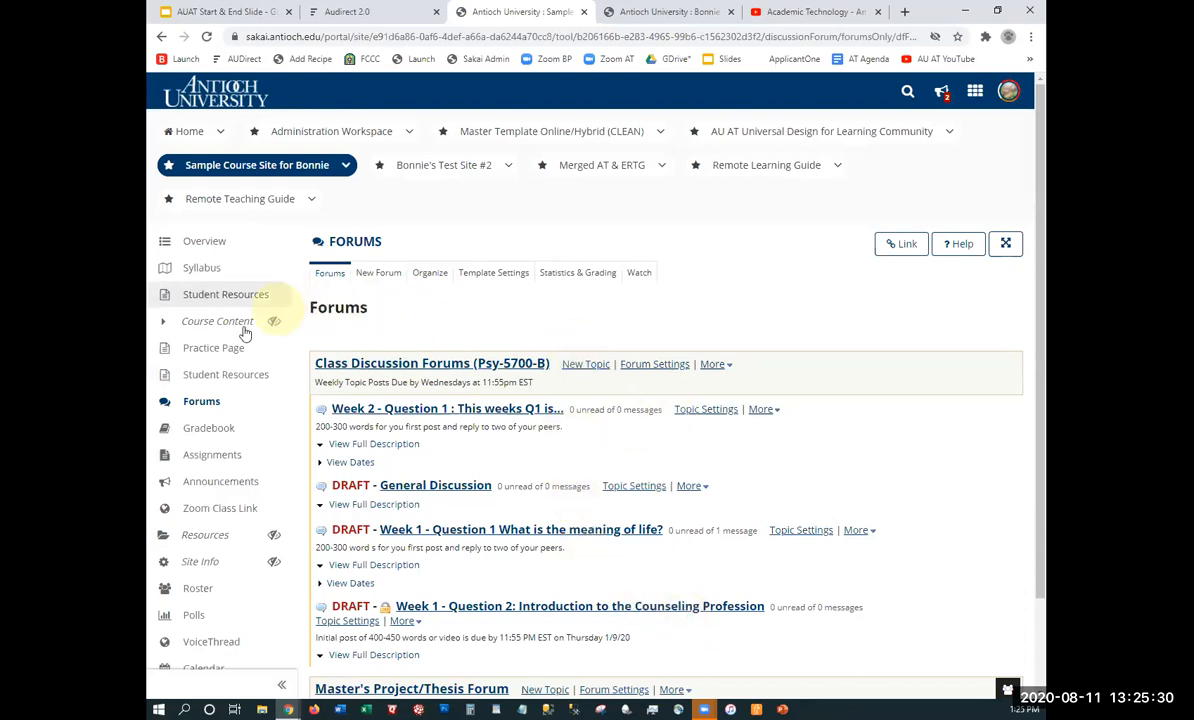
# Start a new gradebook item in the course site and title it "Week7 Master's Project Dicussion"
pyautogui.click(207, 433)
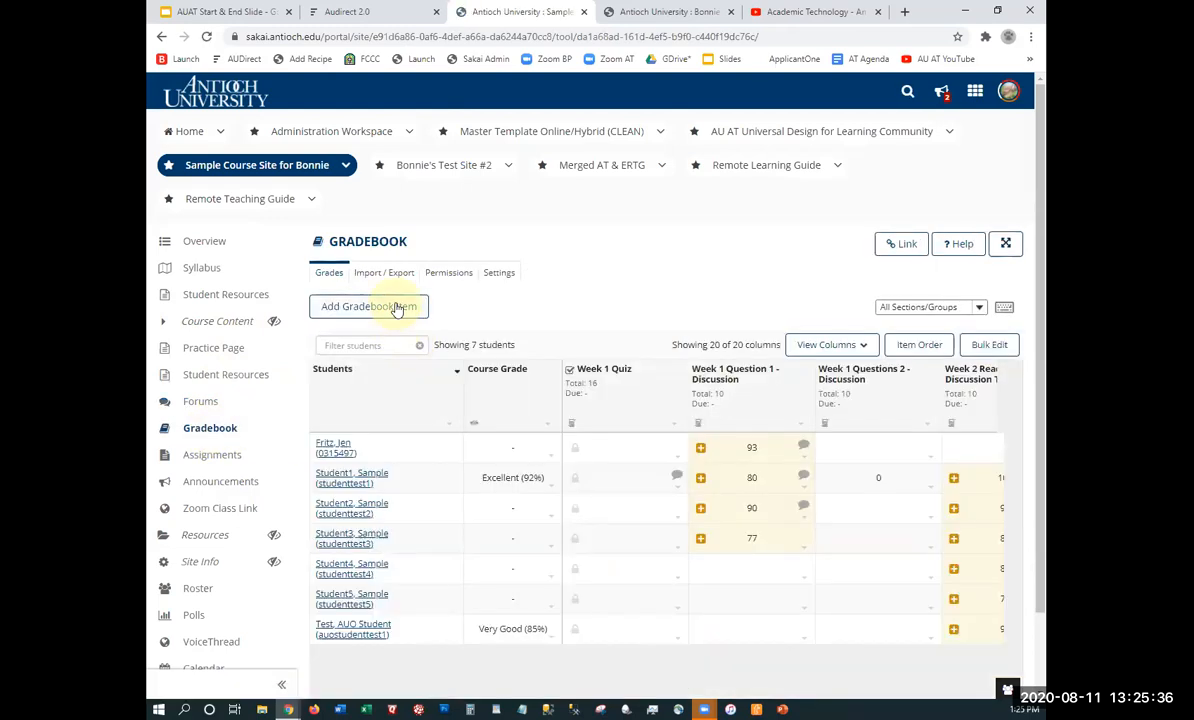
pyautogui.click(400, 309)
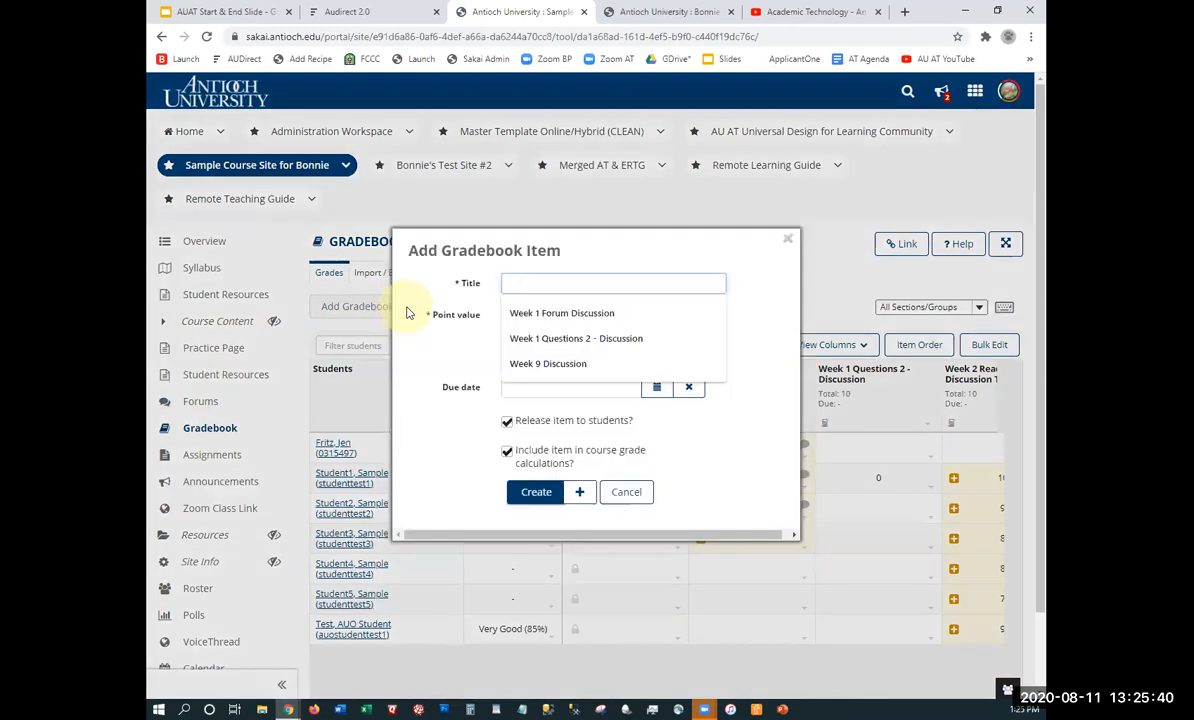
pyautogui.write("Master's P")
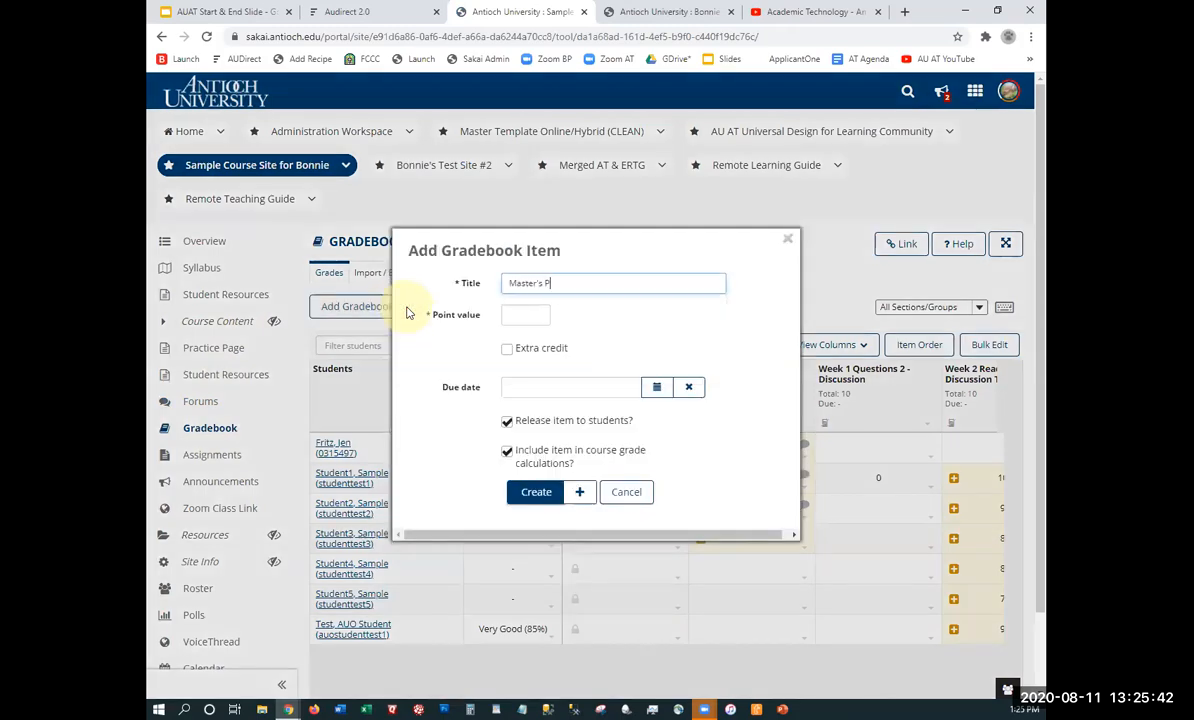
pyautogui.write('roject Discussion')
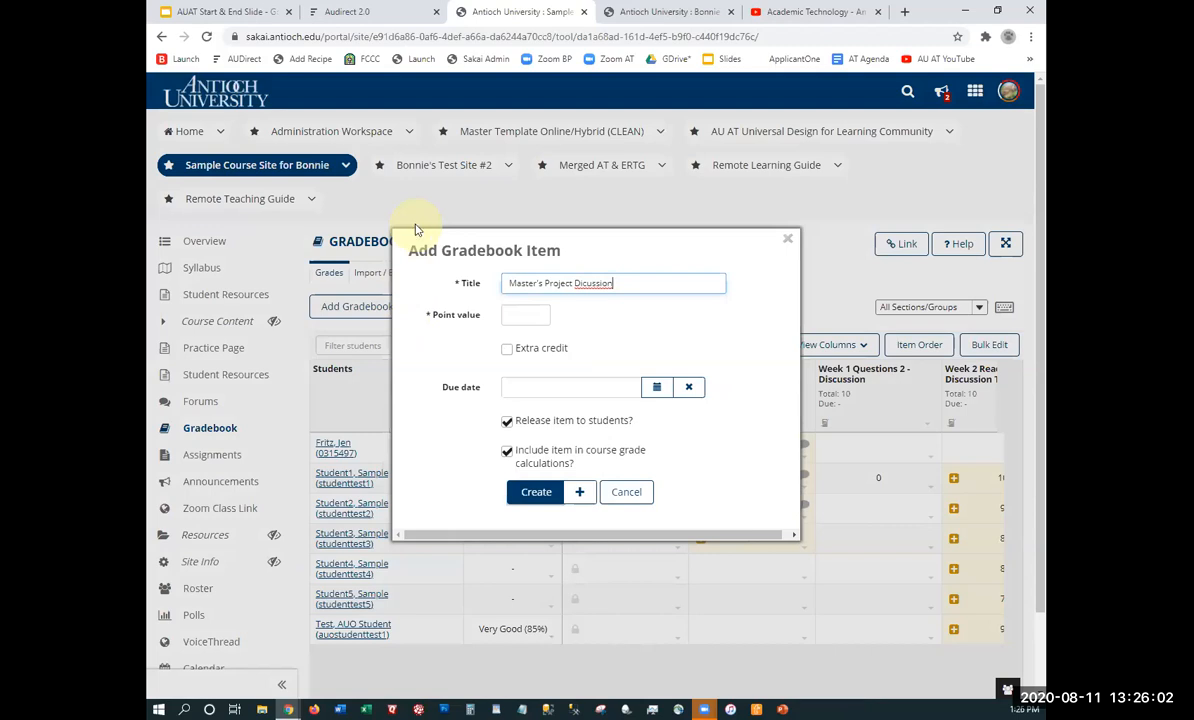
pyautogui.click(510, 283)
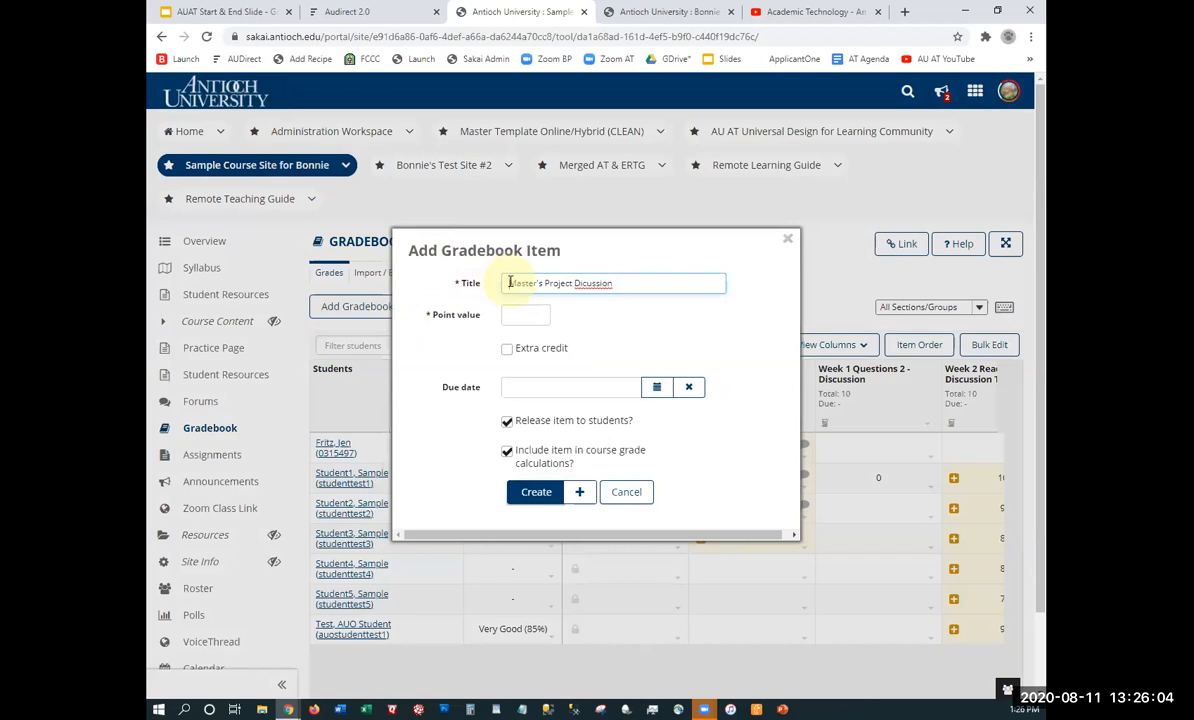
pyautogui.write('Week7')
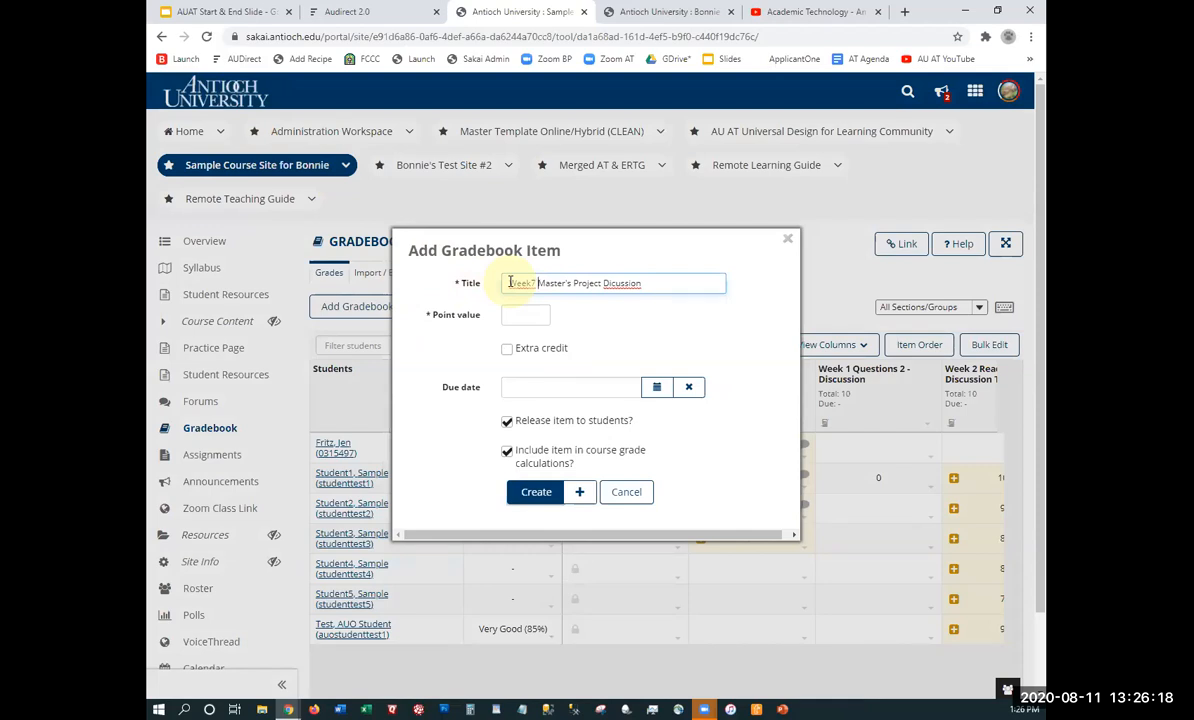
# Give the new discussion item a point value of 10, keep it released and counted in the course grade, and create it
pyautogui.click(516, 318)
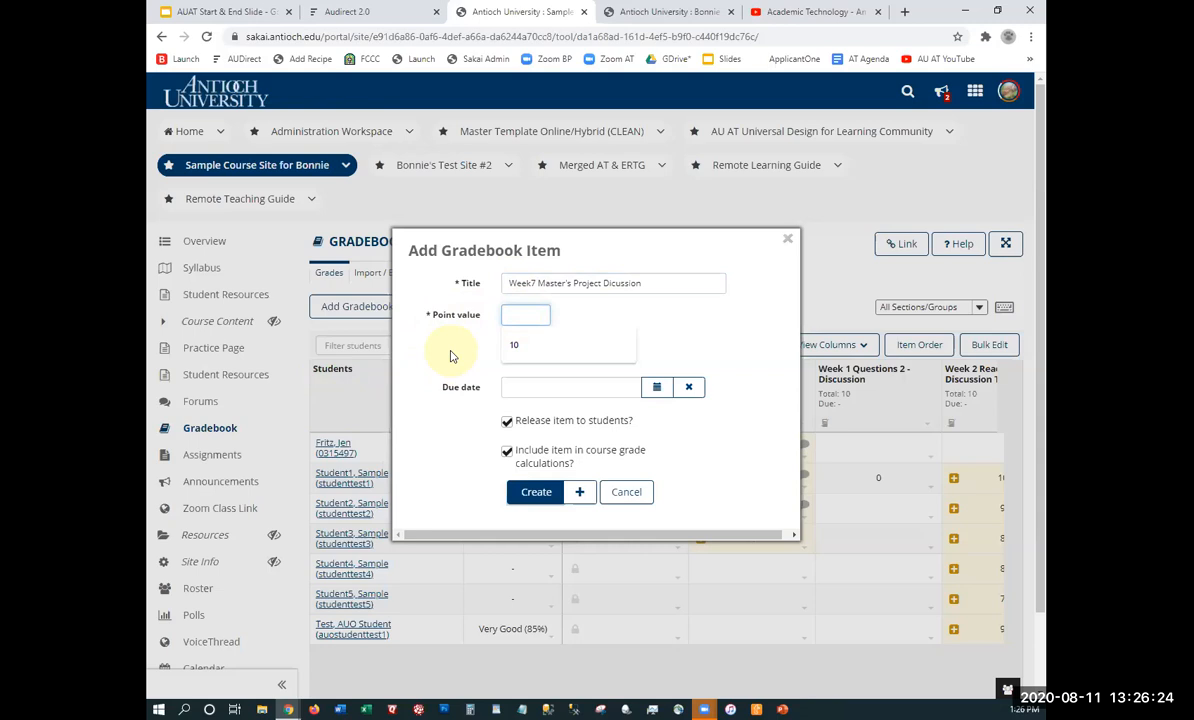
pyautogui.click(514, 347)
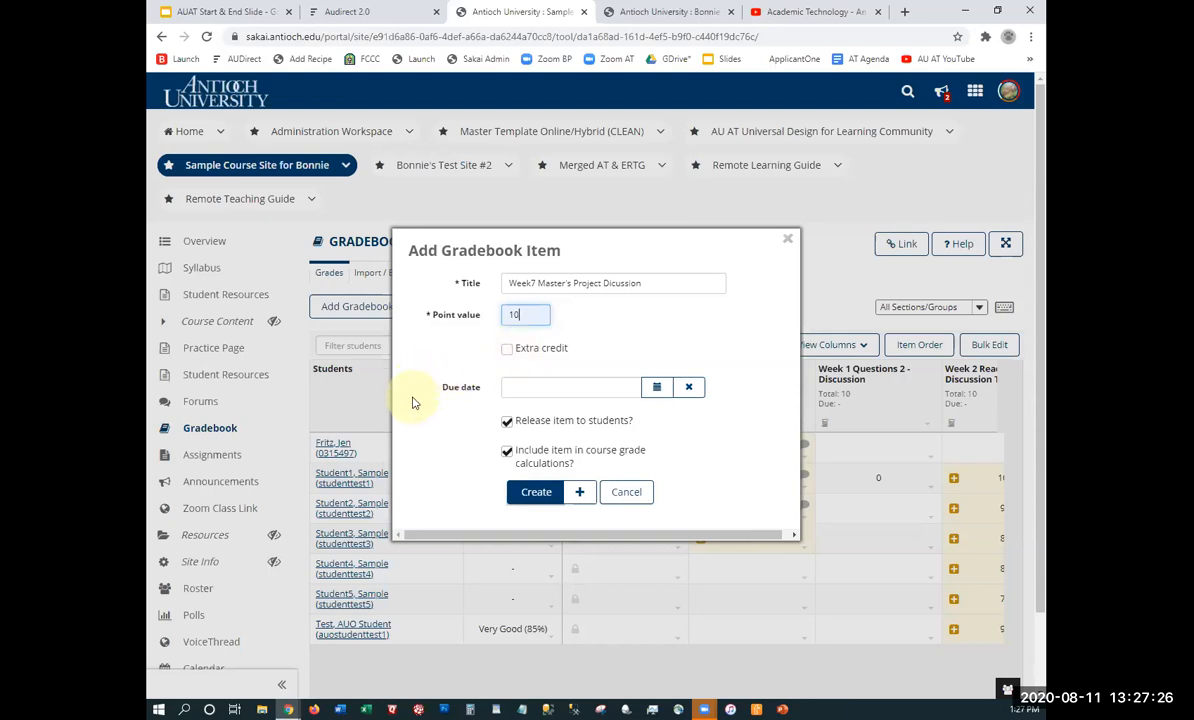
pyautogui.click(507, 421)
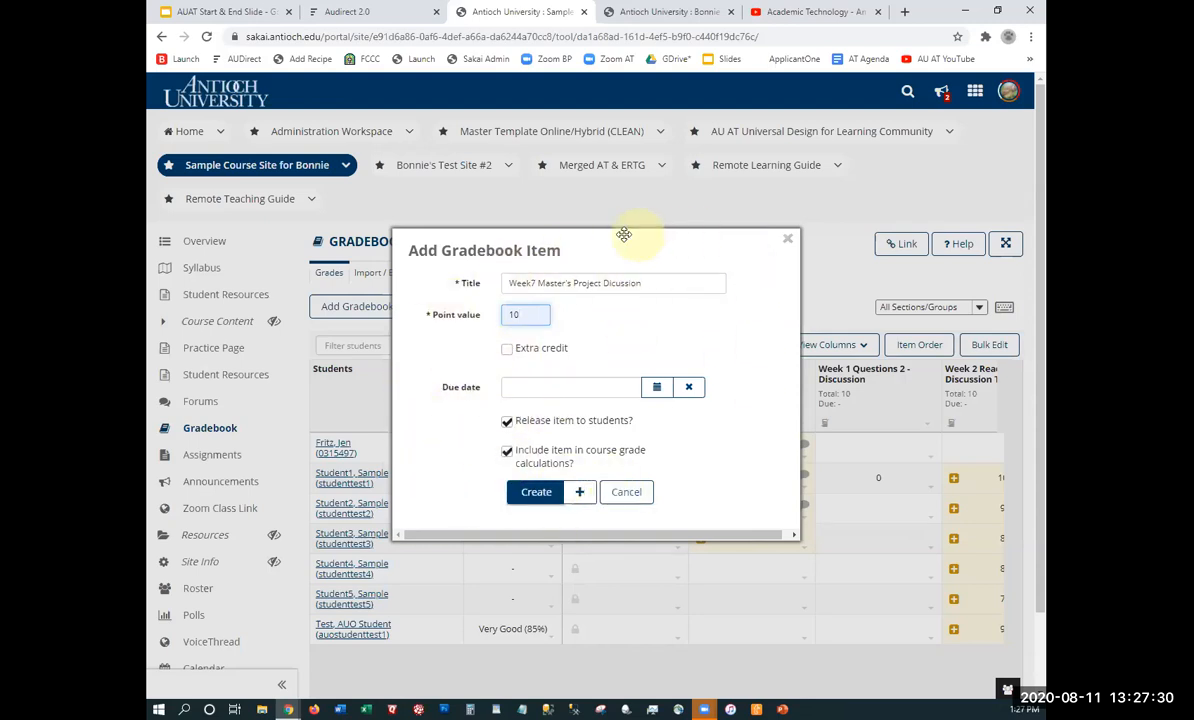
pyautogui.click(522, 503)
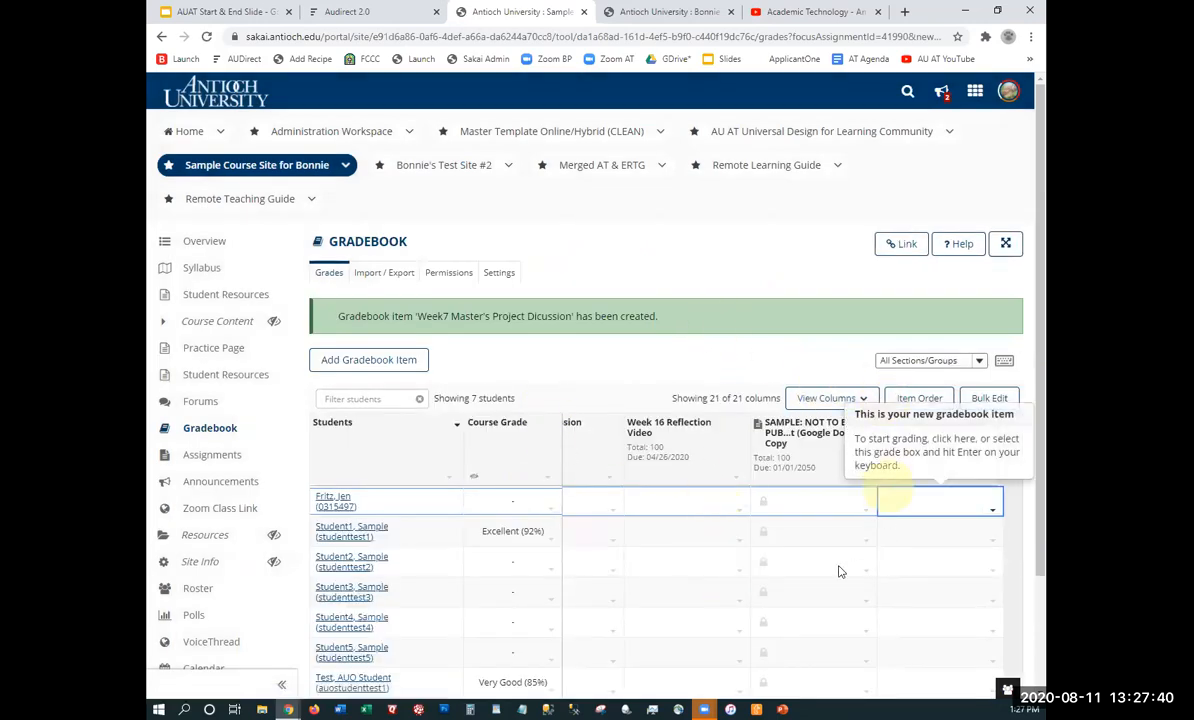
pyautogui.click(796, 571)
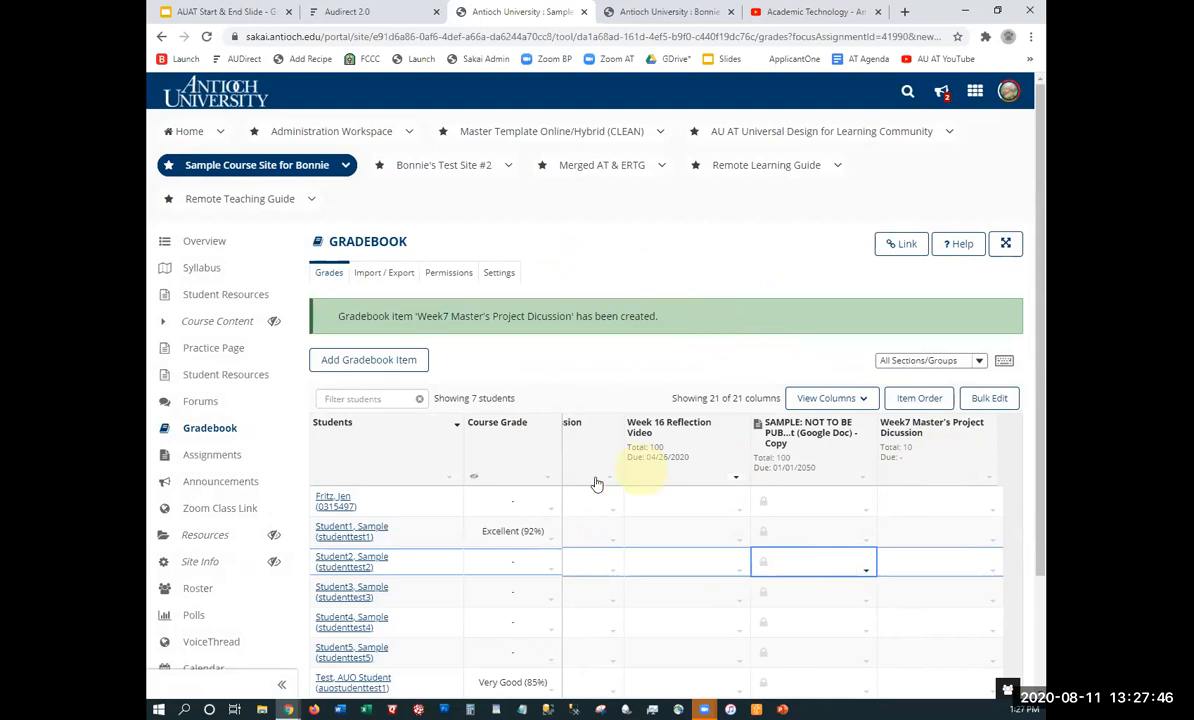
# Set the gradebook's Categories & Weighting option to Categories only and save the settings
pyautogui.click(494, 281)
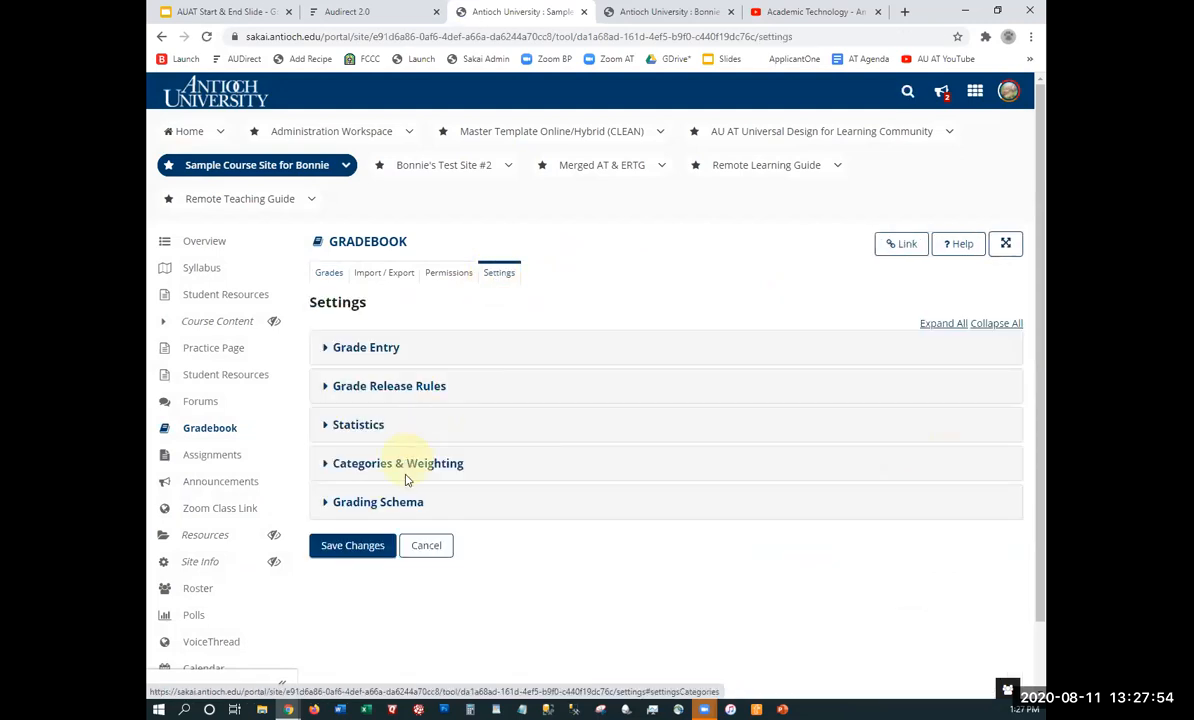
pyautogui.click(407, 466)
pyautogui.scroll(-1, 362, 418)
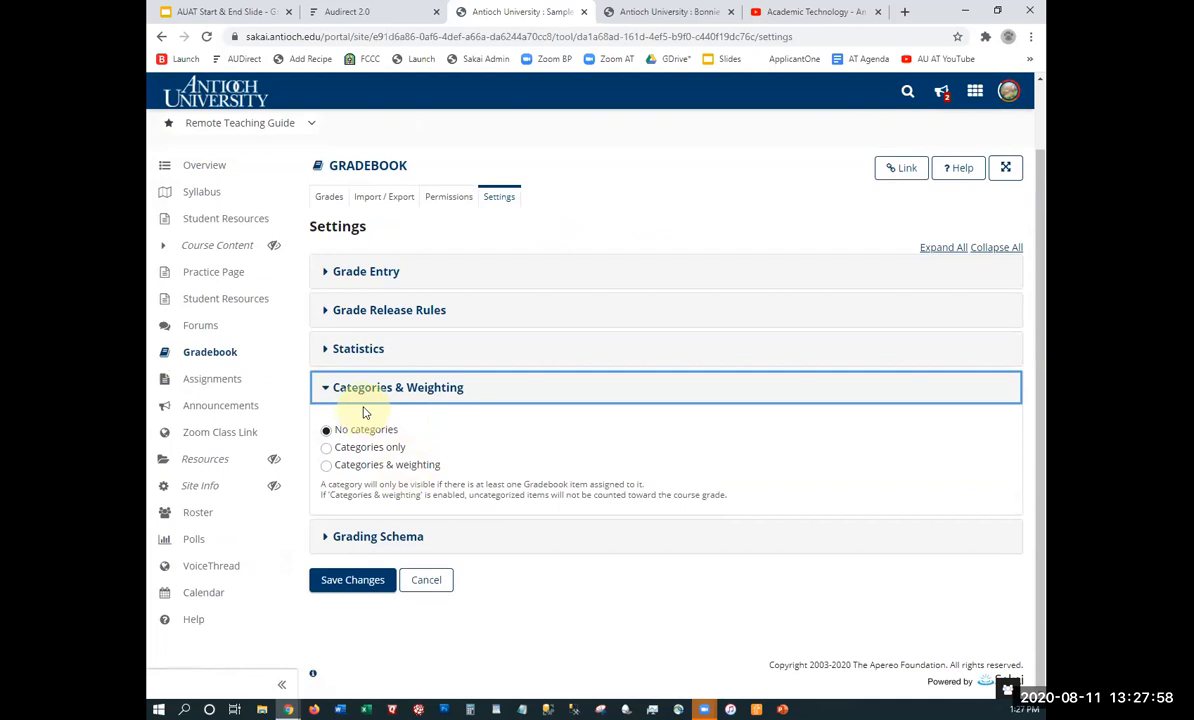
pyautogui.click(363, 466)
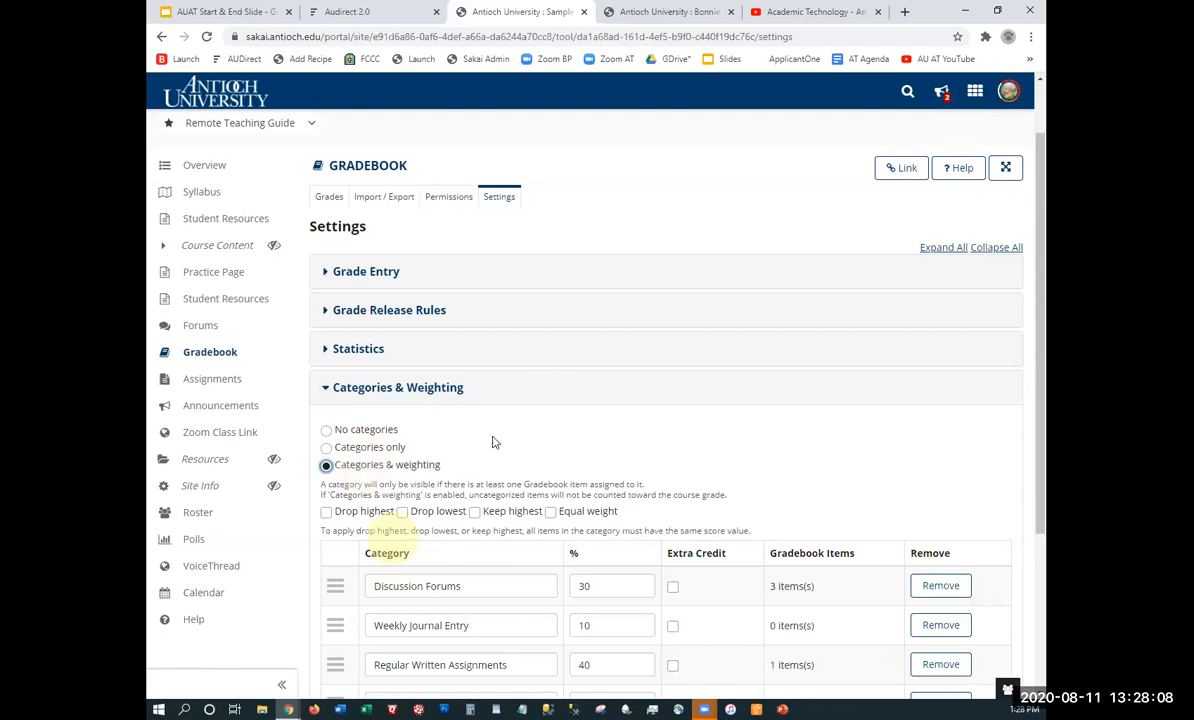
pyautogui.scroll(-3, 521, 497)
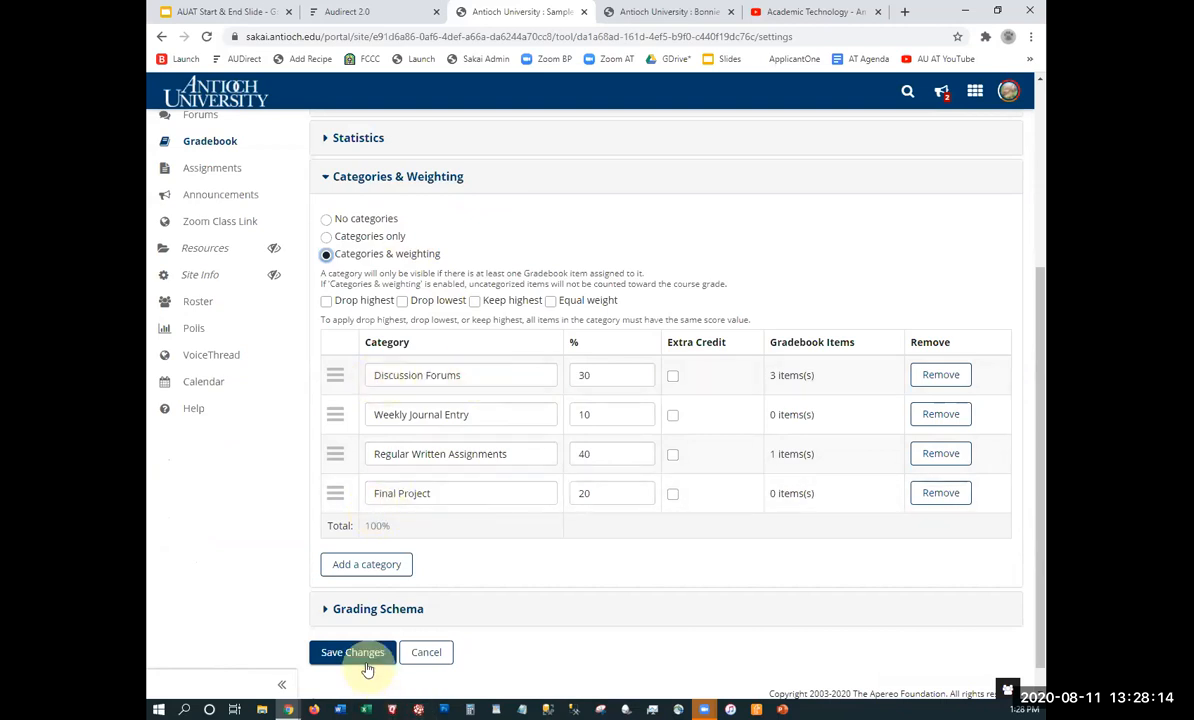
pyautogui.click(326, 237)
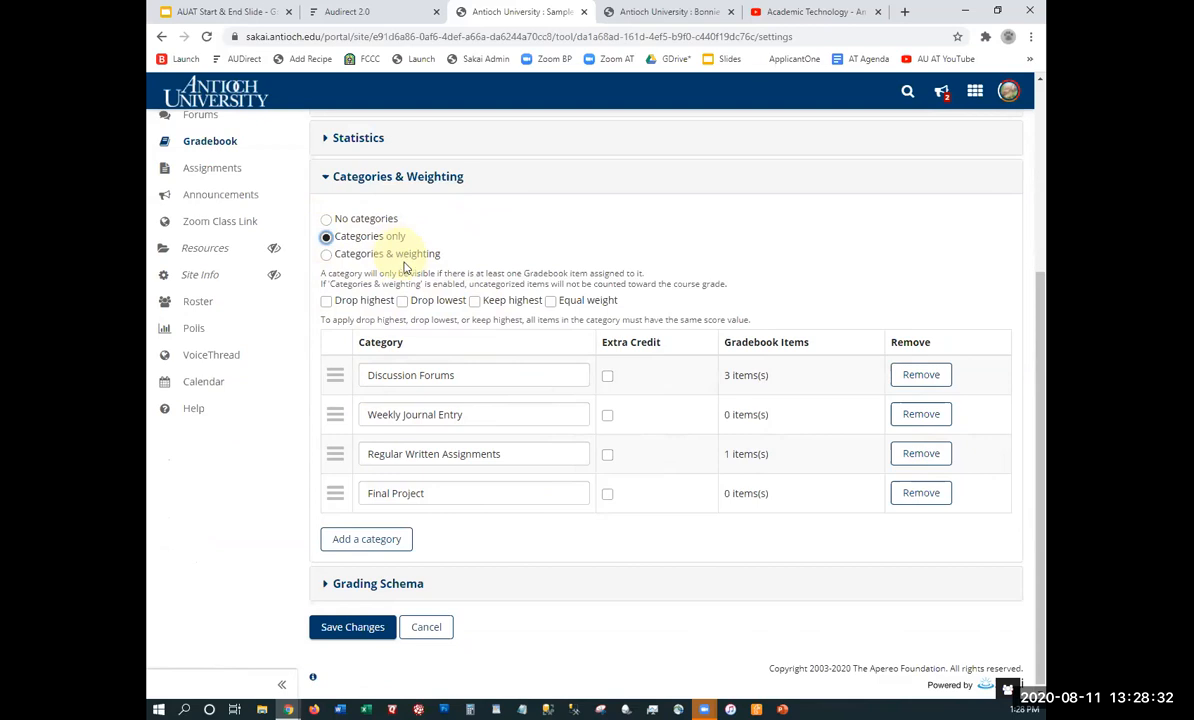
pyautogui.click(380, 627)
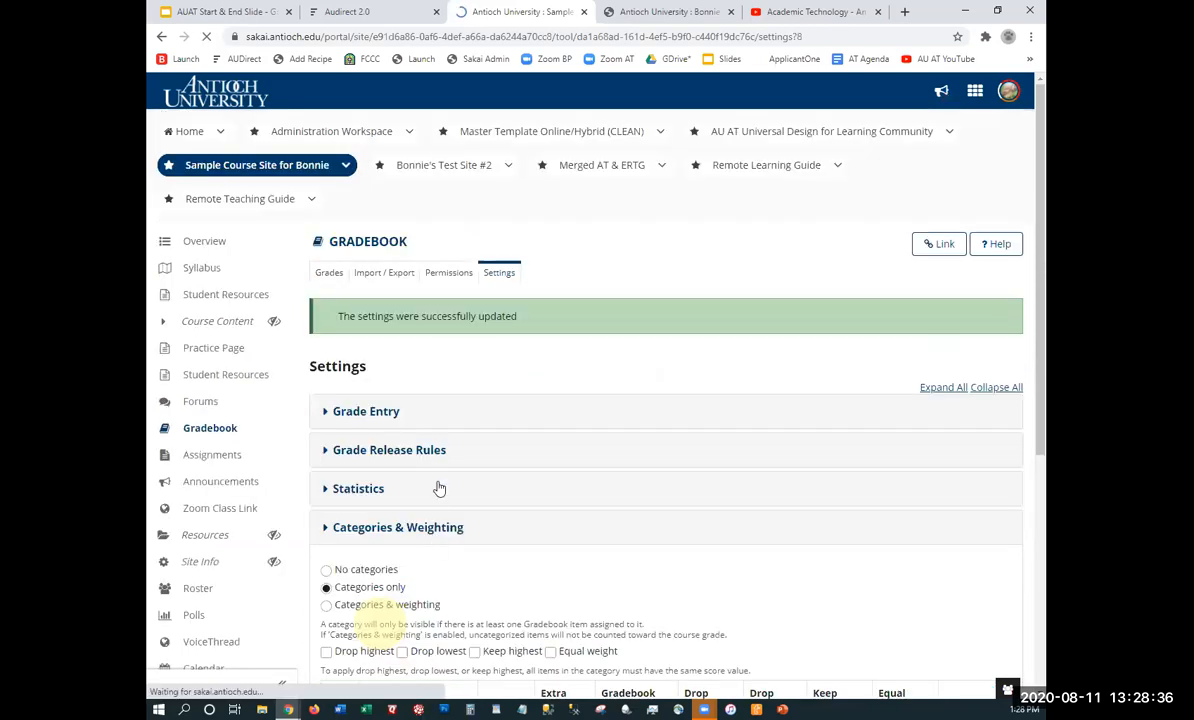
# Assign the Week 1 Question 1 - Discussion grade item to the Discussion Forums category and save it
pyautogui.click(330, 275)
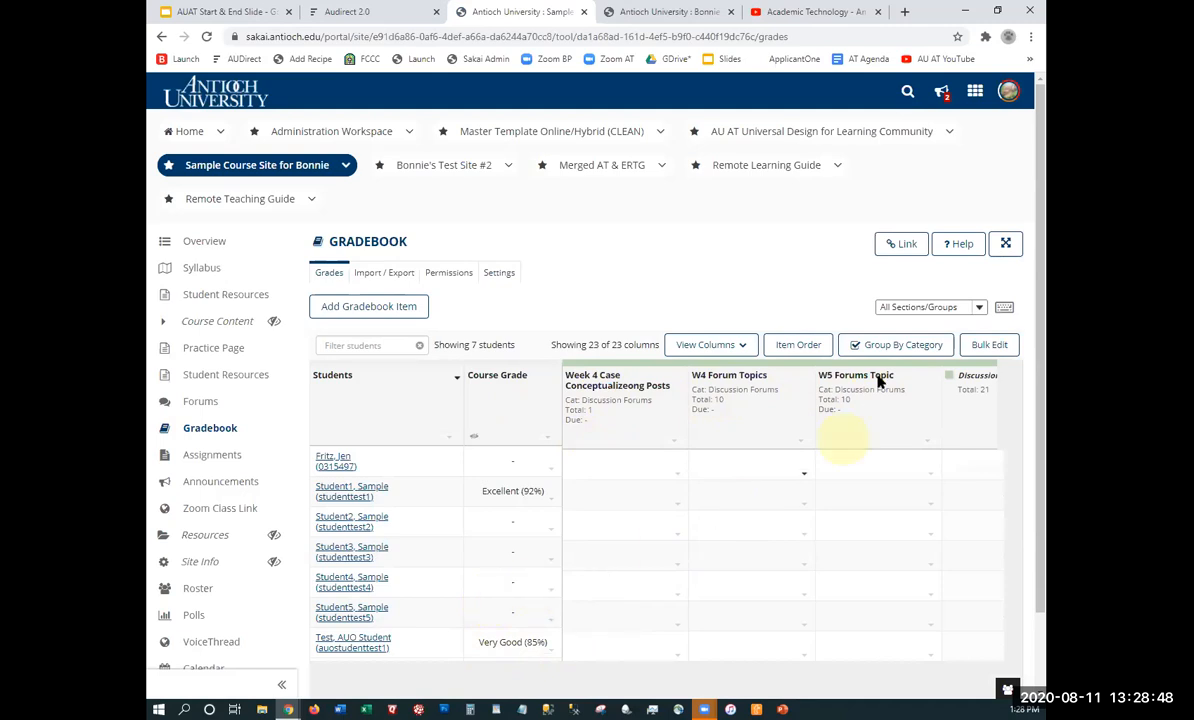
pyautogui.moveTo(1041, 333); pyautogui.dragTo(1041, 480)
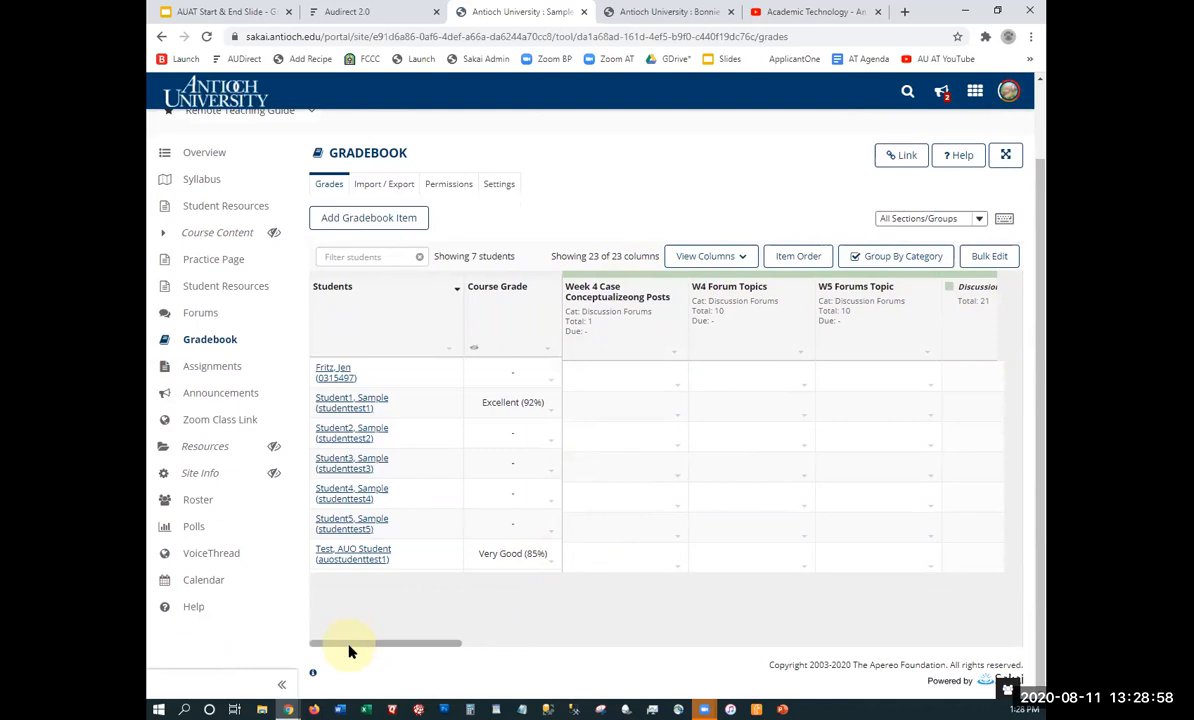
pyautogui.moveTo(349, 651); pyautogui.dragTo(530, 644)
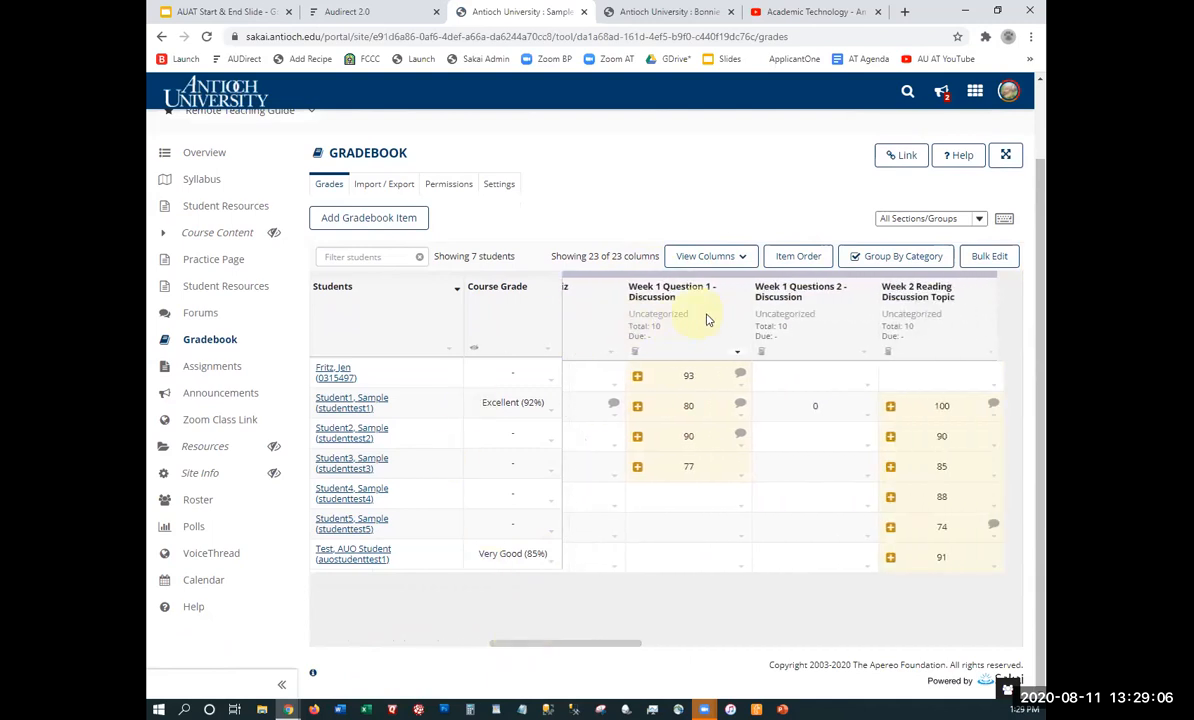
pyautogui.click(737, 351)
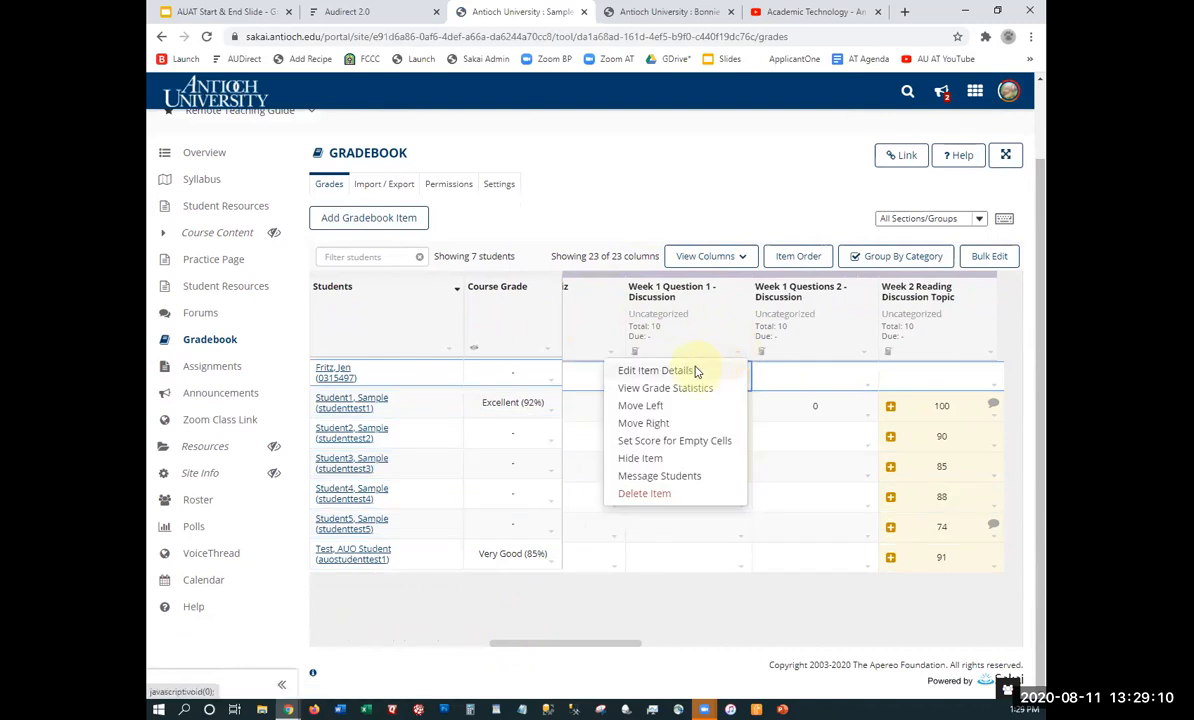
pyautogui.click(695, 371)
pyautogui.click(640, 391)
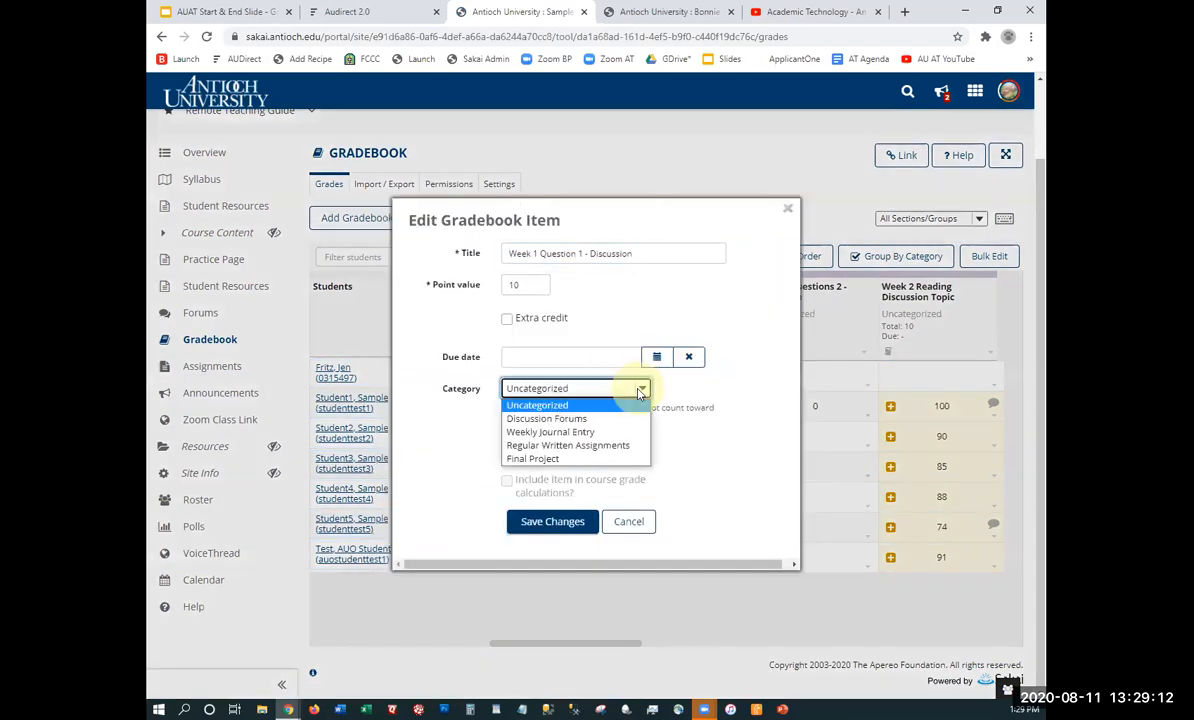
pyautogui.click(632, 425)
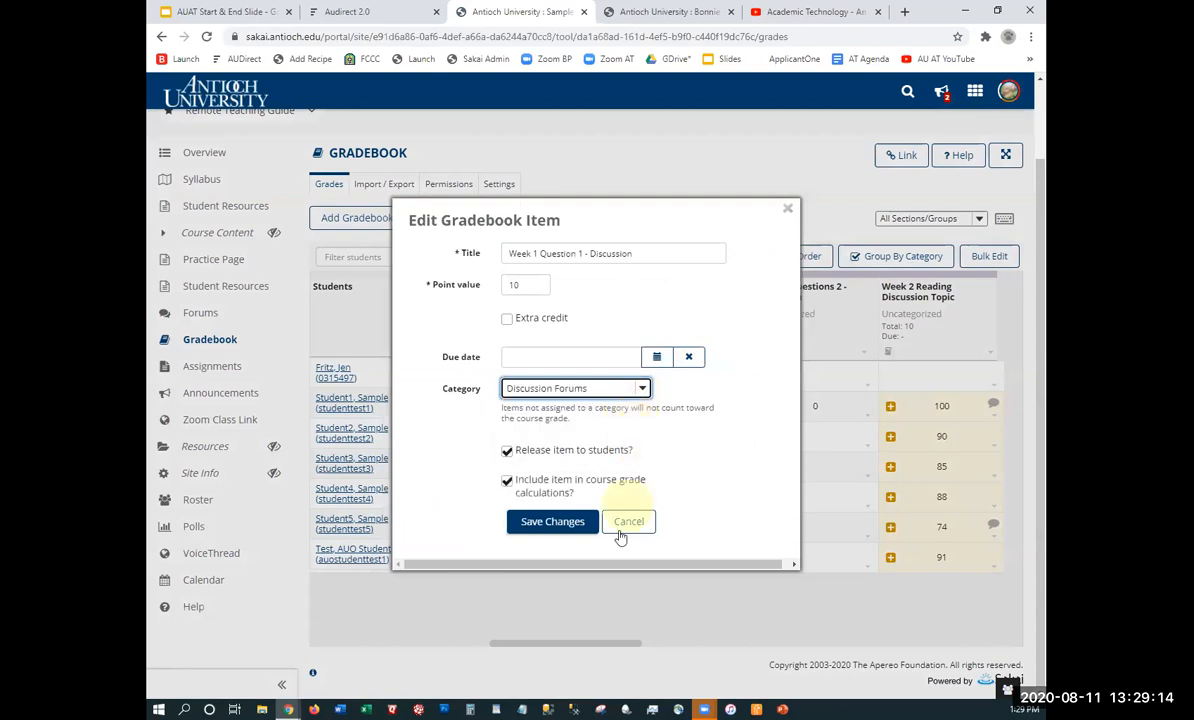
pyautogui.click(566, 523)
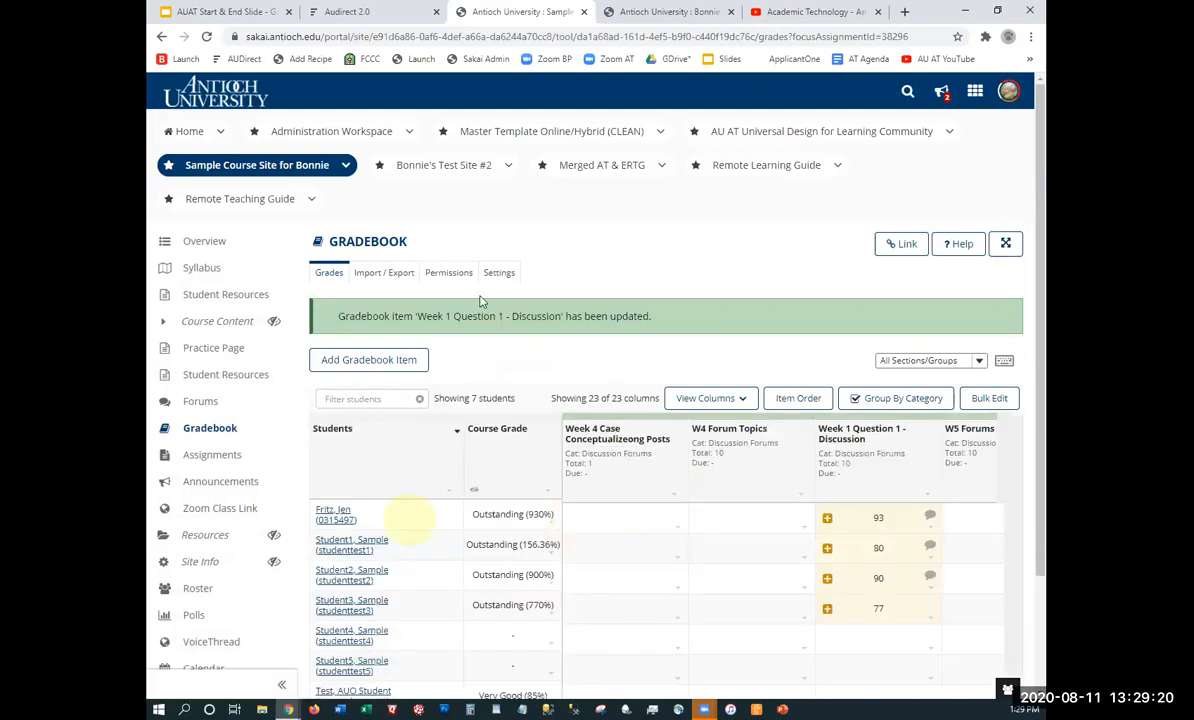
# Assign the Week 1 Questions 2 - Discussion grade item to the Discussion Forums category and save it
pyautogui.scroll(-3, 474, 293)
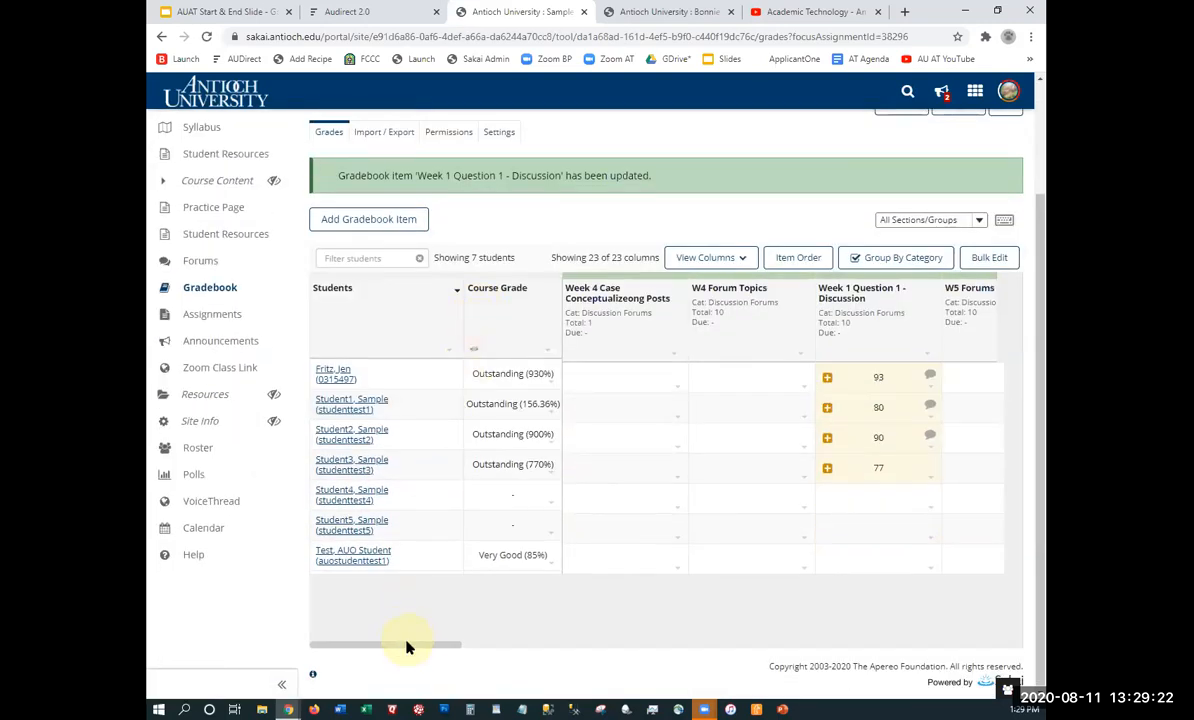
pyautogui.moveTo(469, 643); pyautogui.dragTo(634, 630)
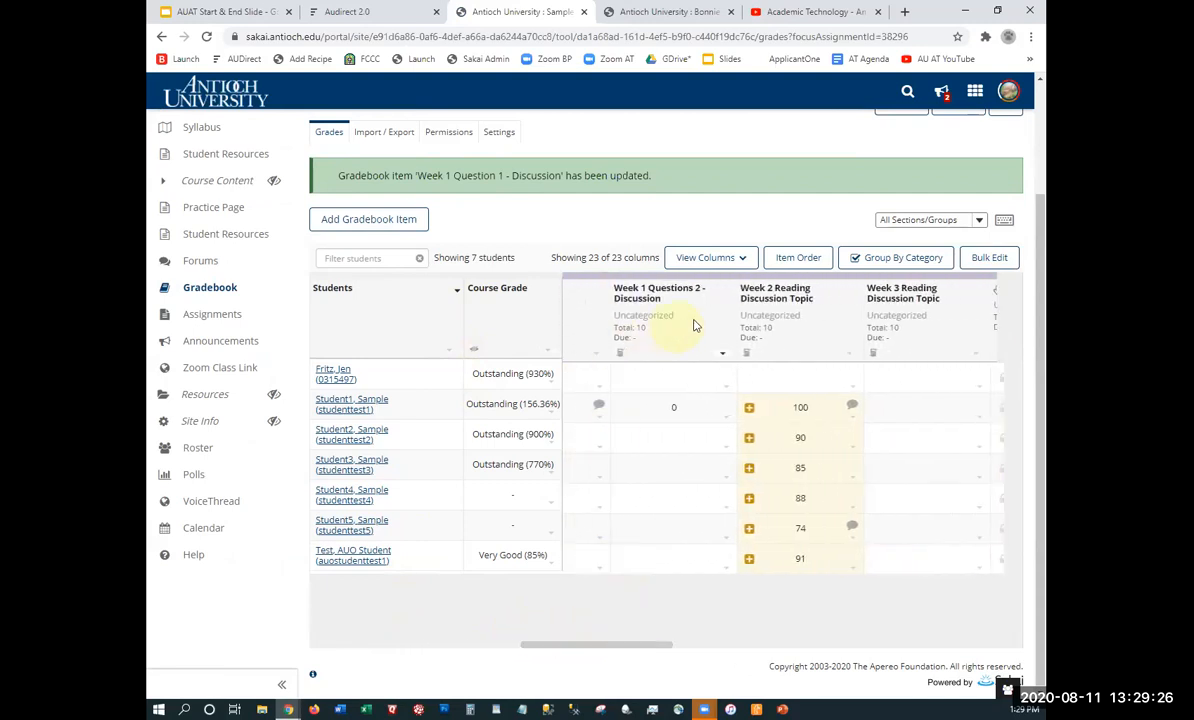
pyautogui.click(724, 355)
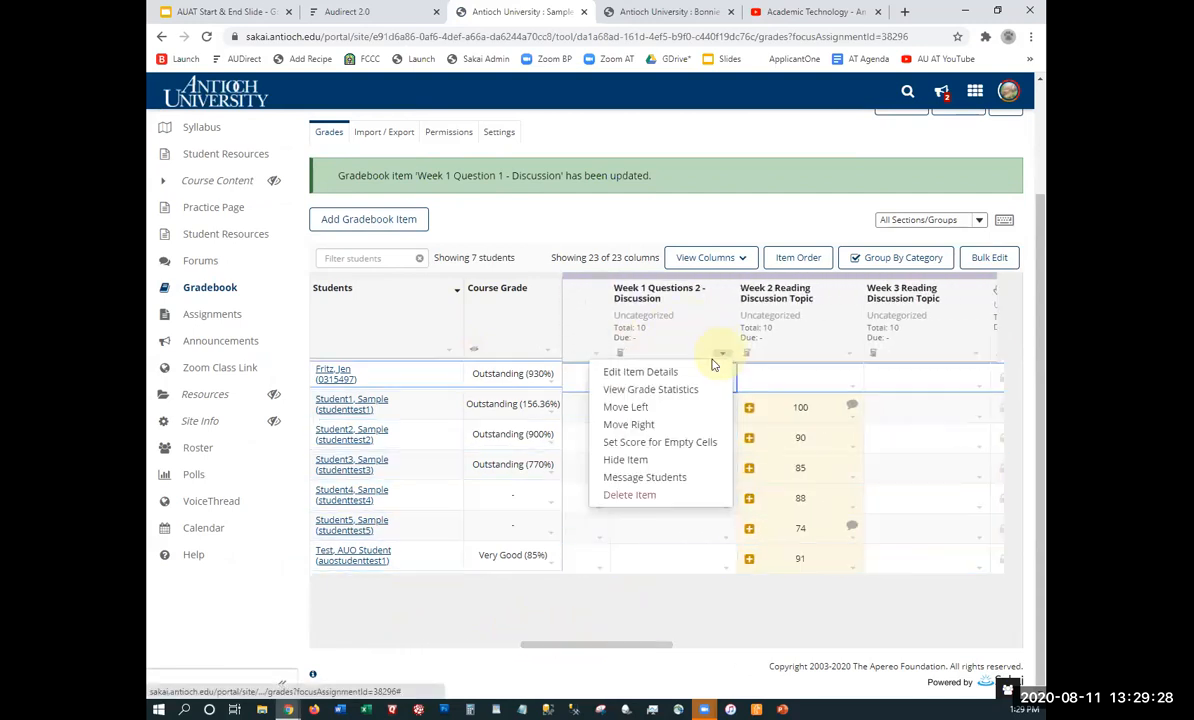
pyautogui.click(669, 380)
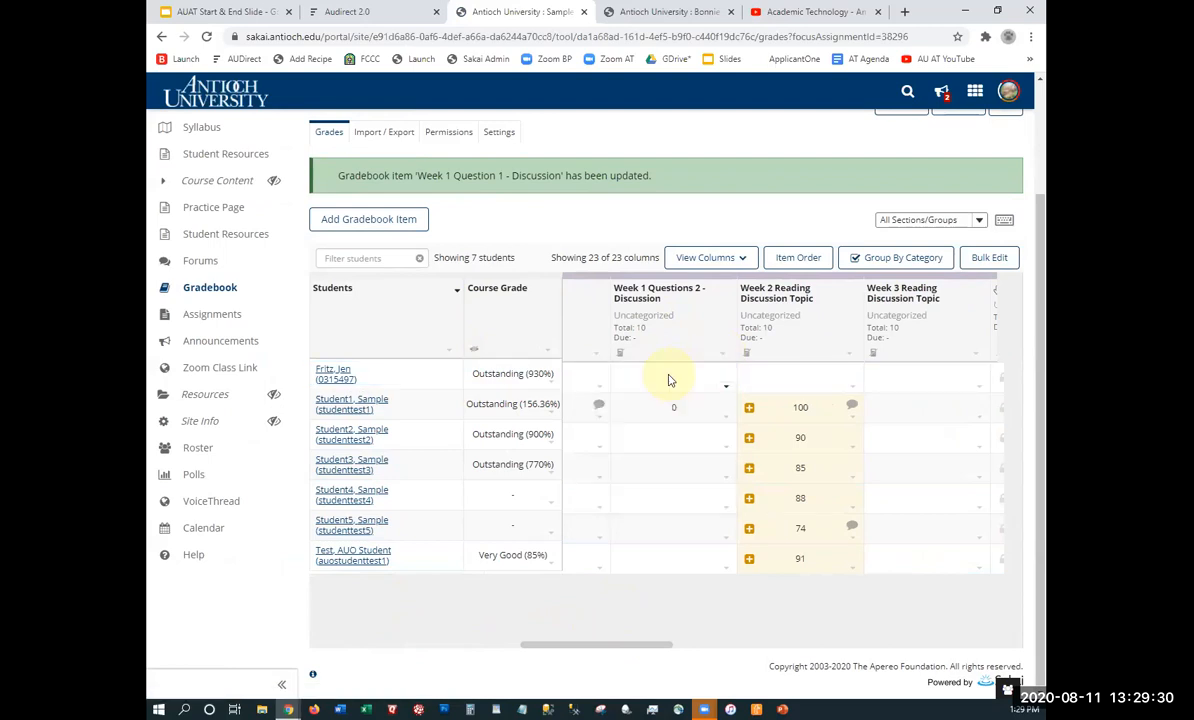
pyautogui.click(640, 390)
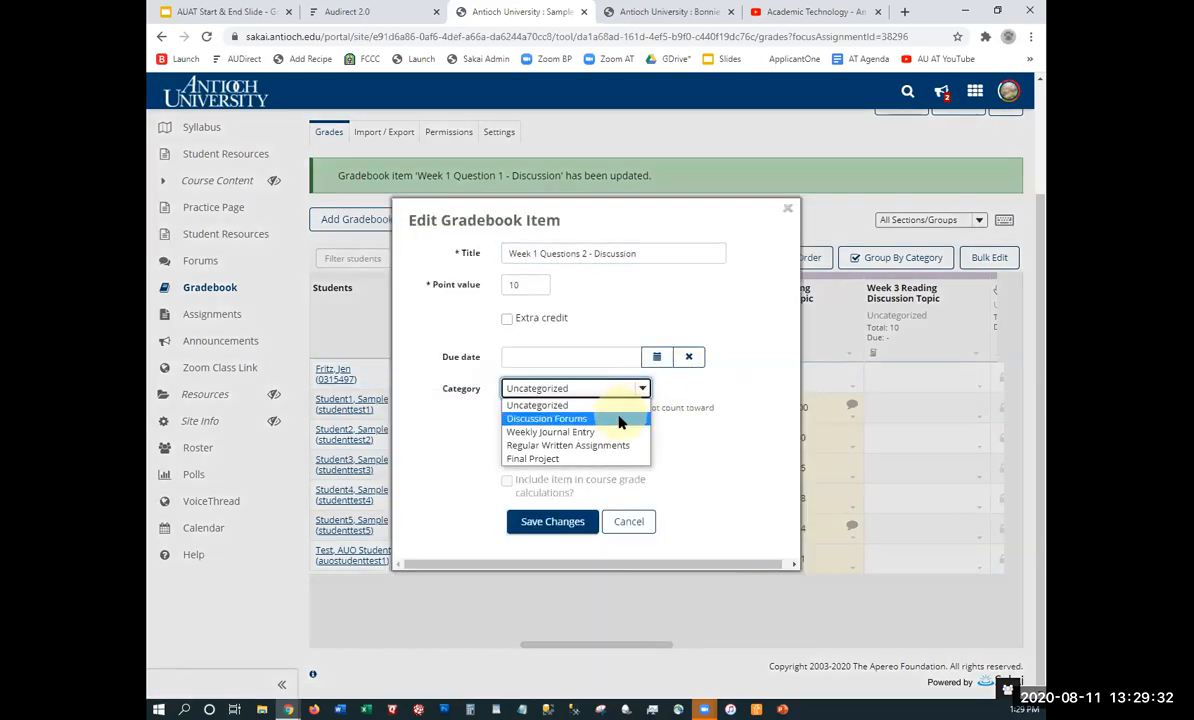
pyautogui.click(620, 420)
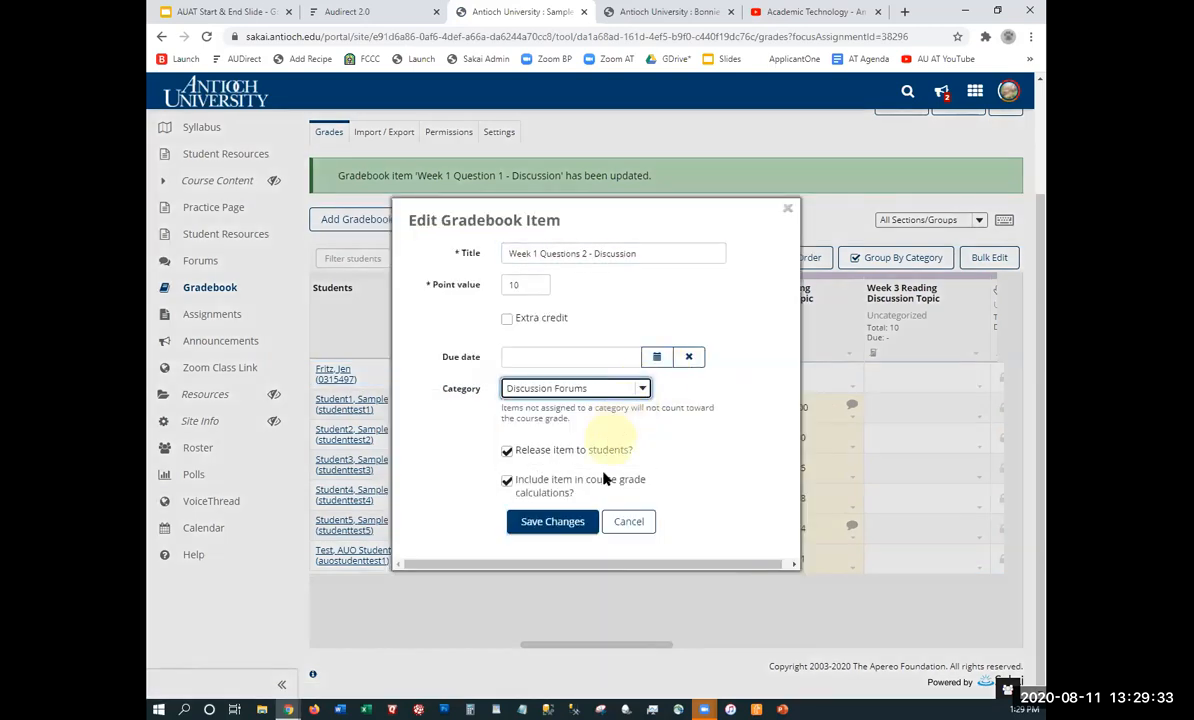
pyautogui.click(581, 521)
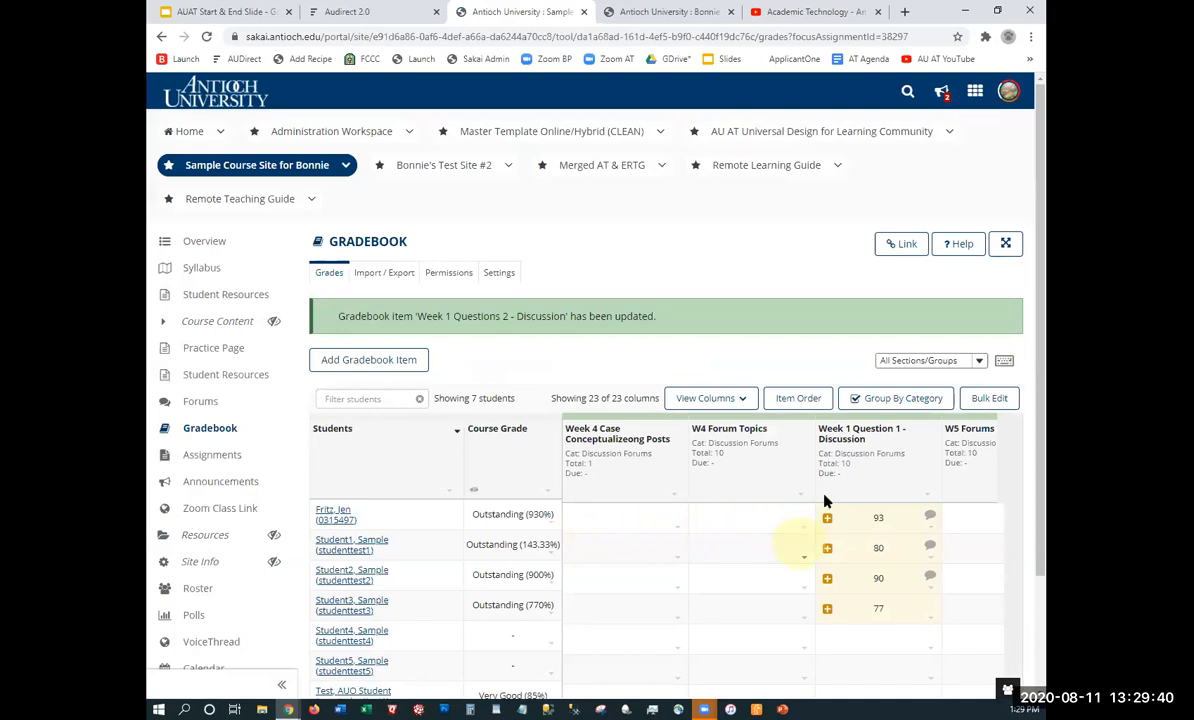
# Reorder the Discussion Forums category so Week 1 Question 1 - Discussion comes first and Week 1 Questions 2 - Discussion second, and update the sort order
pyautogui.click(795, 400)
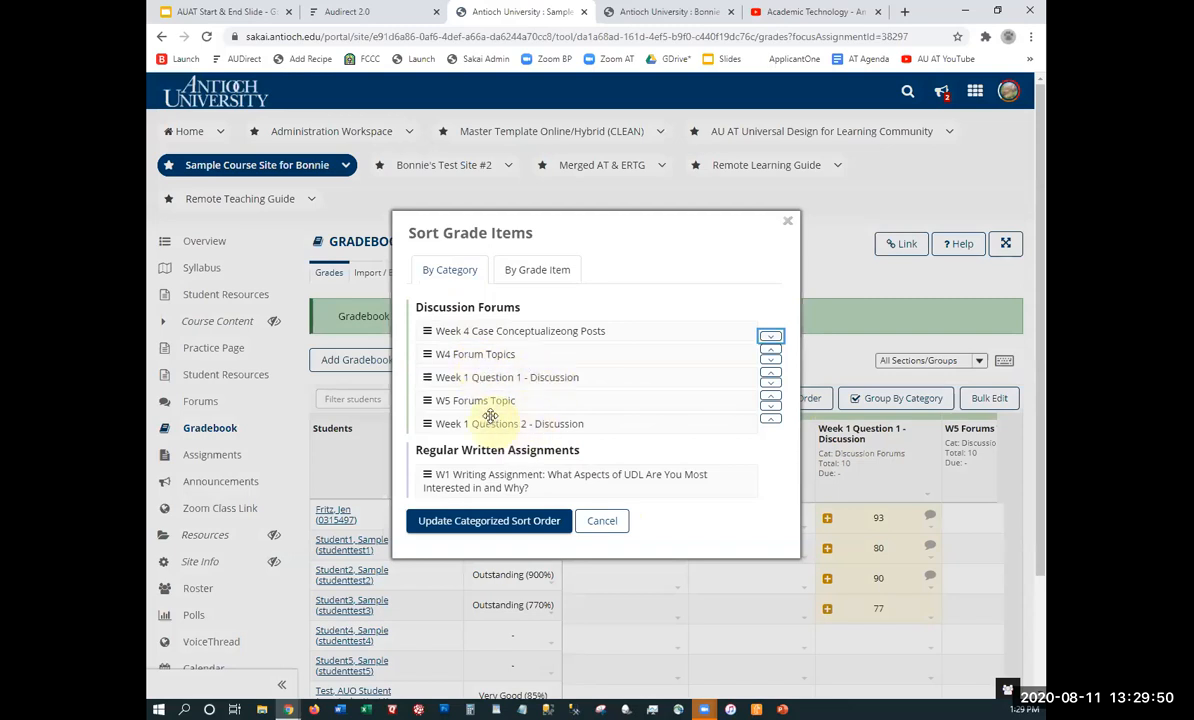
pyautogui.moveTo(424, 376); pyautogui.dragTo(432, 326)
pyautogui.moveTo(429, 425); pyautogui.dragTo(421, 352)
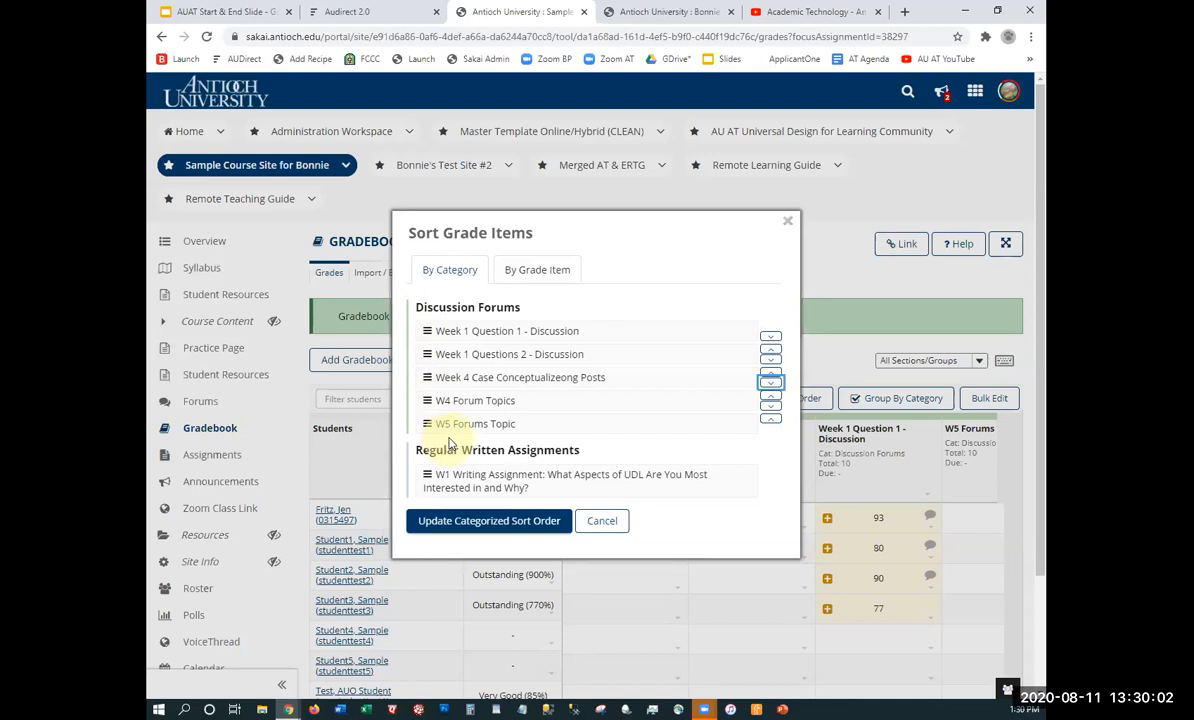
pyautogui.scroll(-2, 562, 425)
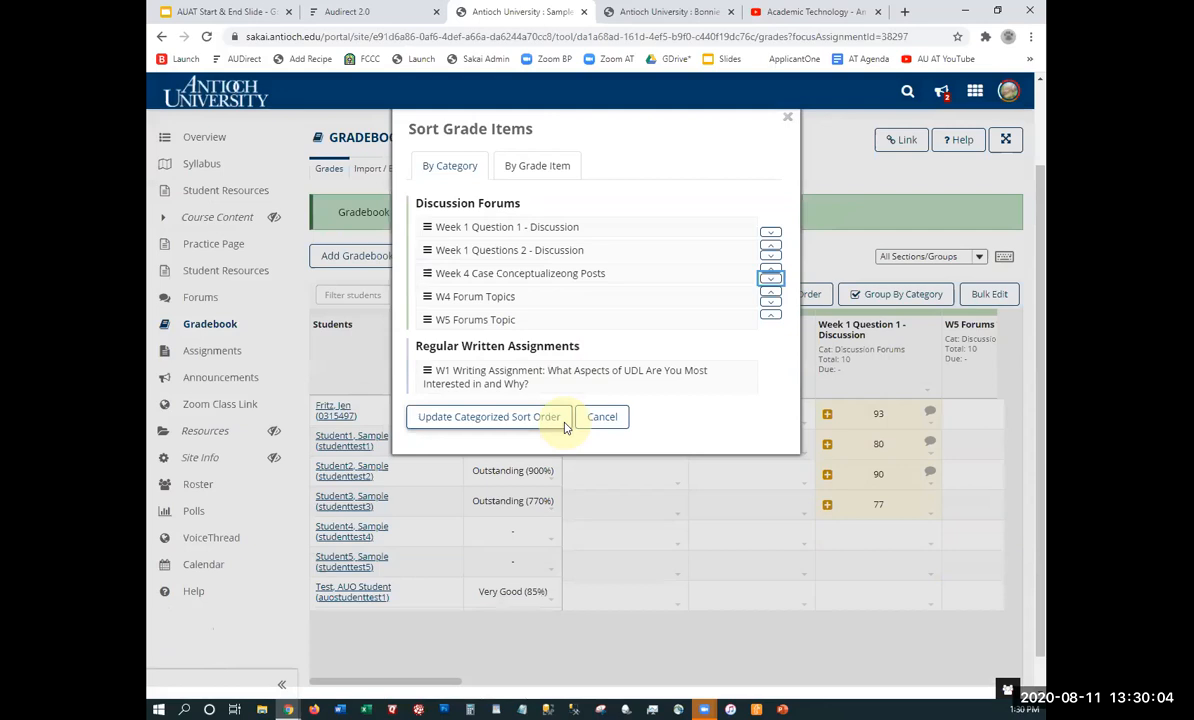
pyautogui.scroll(2, 571, 421)
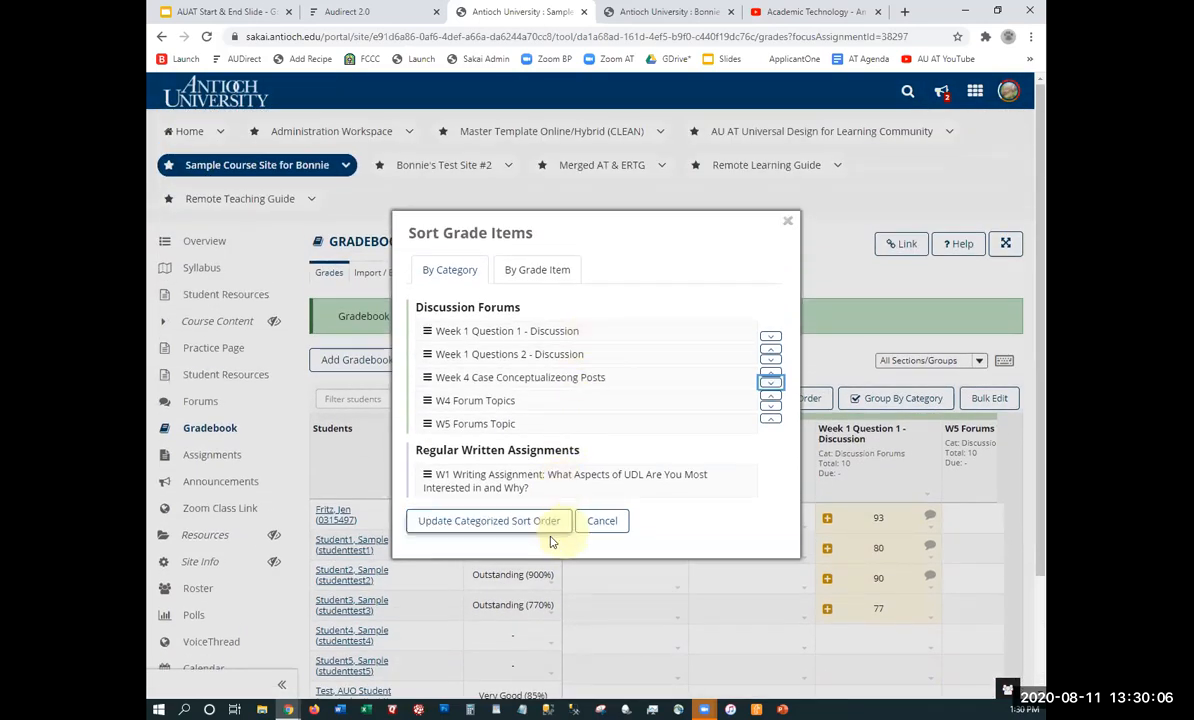
pyautogui.click(493, 526)
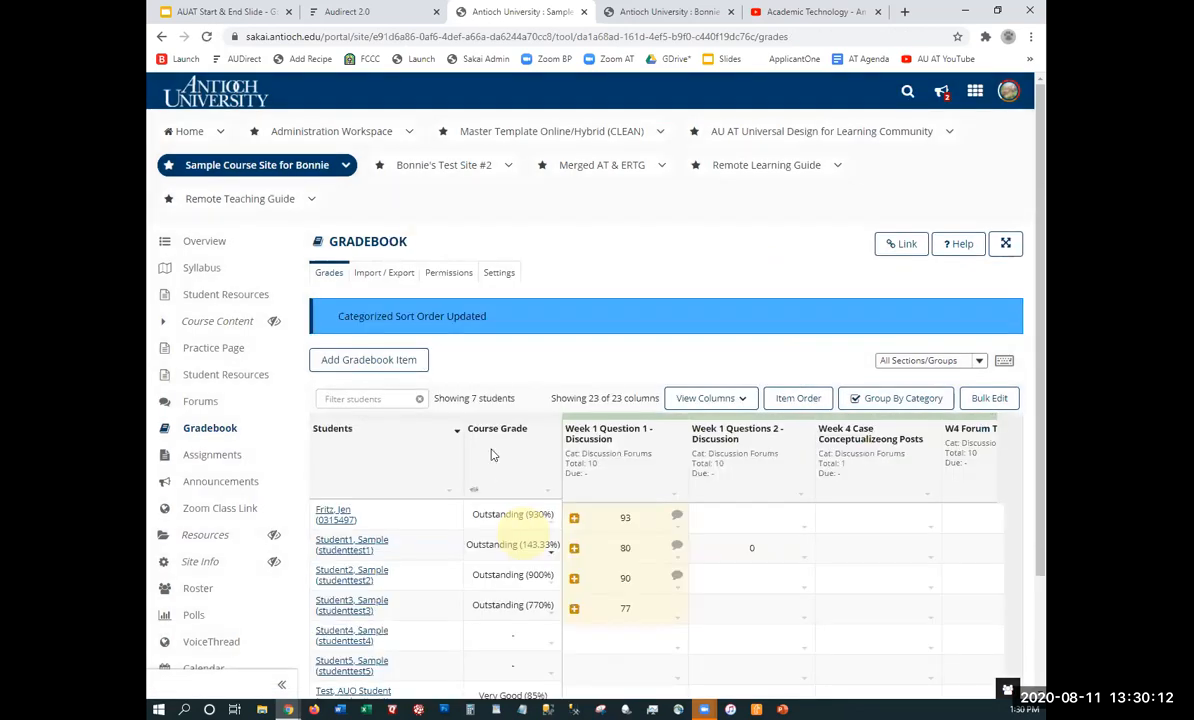
# Examine the Discussion Forums category total column and its options, plus the item details of Week 1 Question 1 - Discussion
pyautogui.scroll(-3, 550, 258)
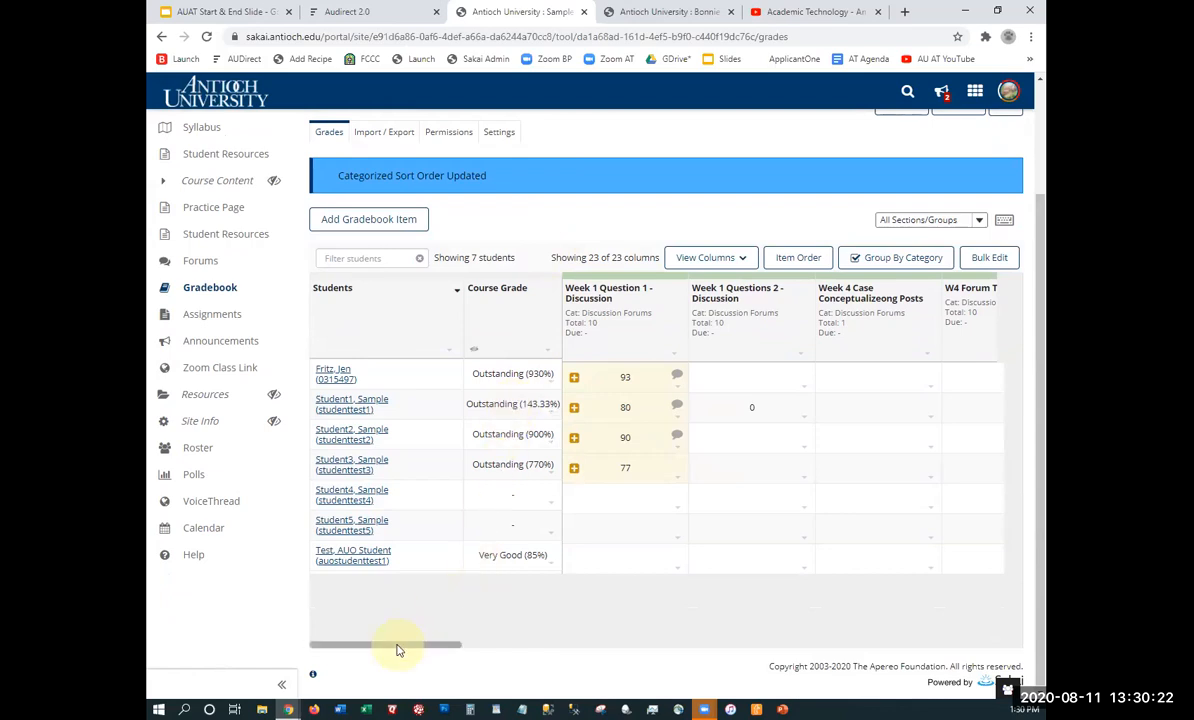
pyautogui.moveTo(398, 650); pyautogui.dragTo(521, 654)
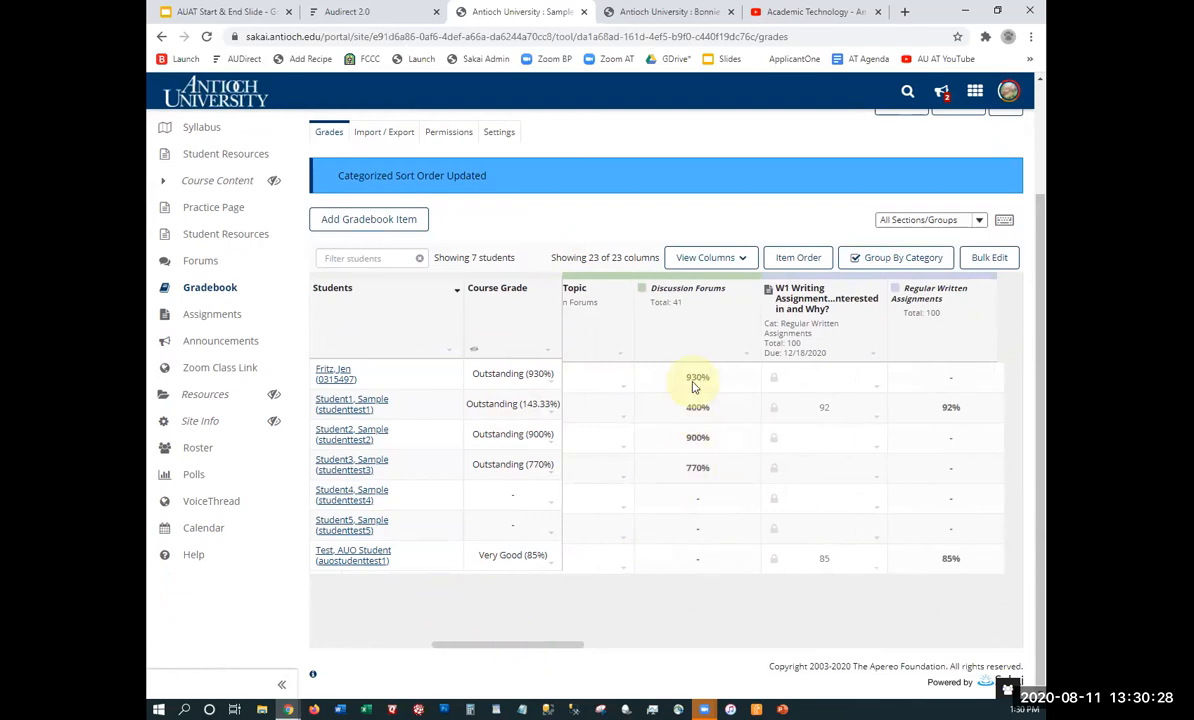
pyautogui.click(746, 358)
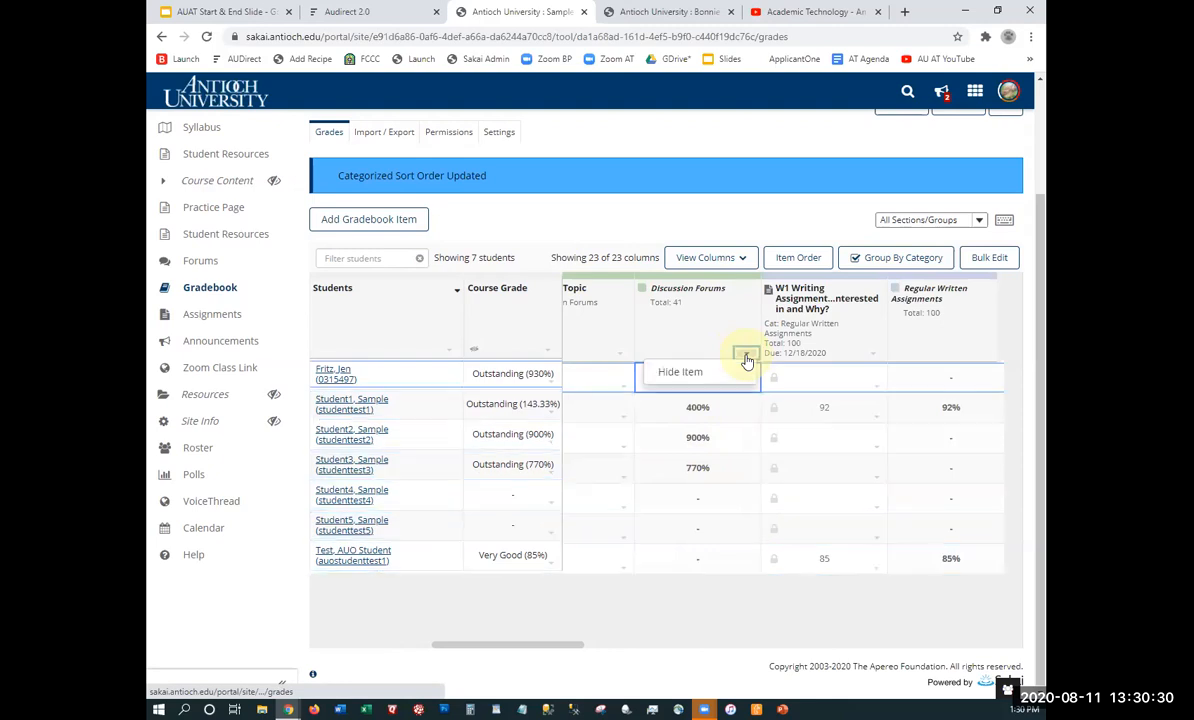
pyautogui.click(697, 341)
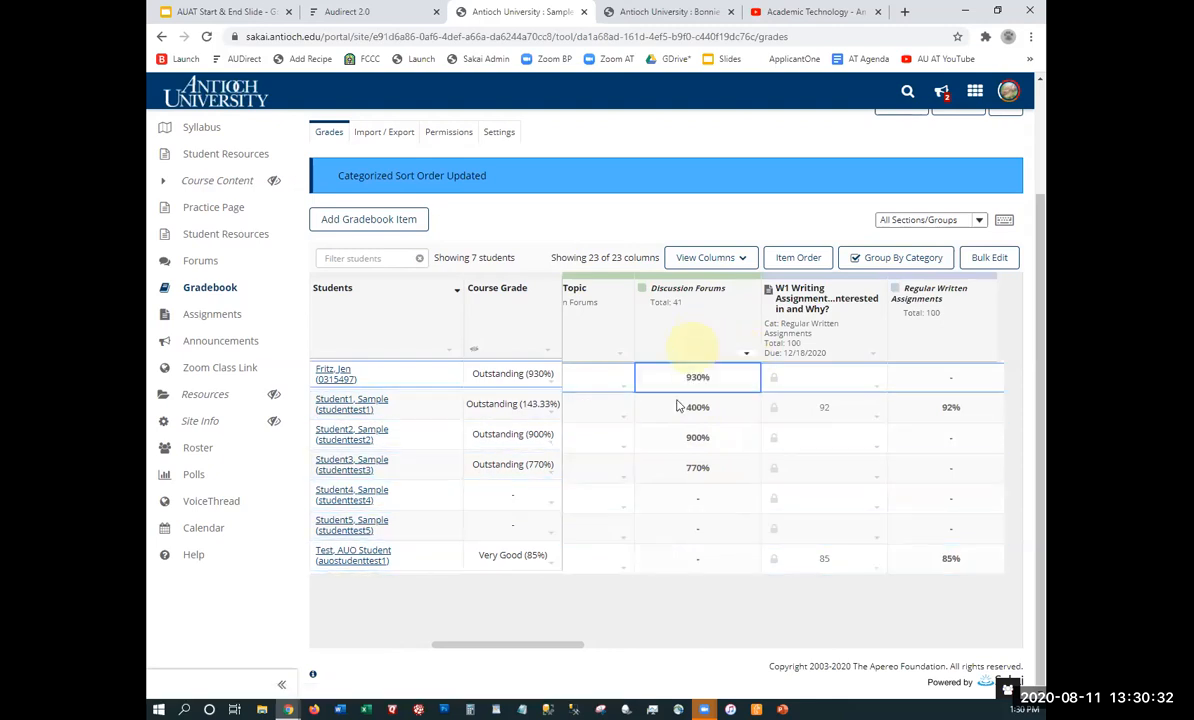
pyautogui.moveTo(518, 652); pyautogui.dragTo(396, 648)
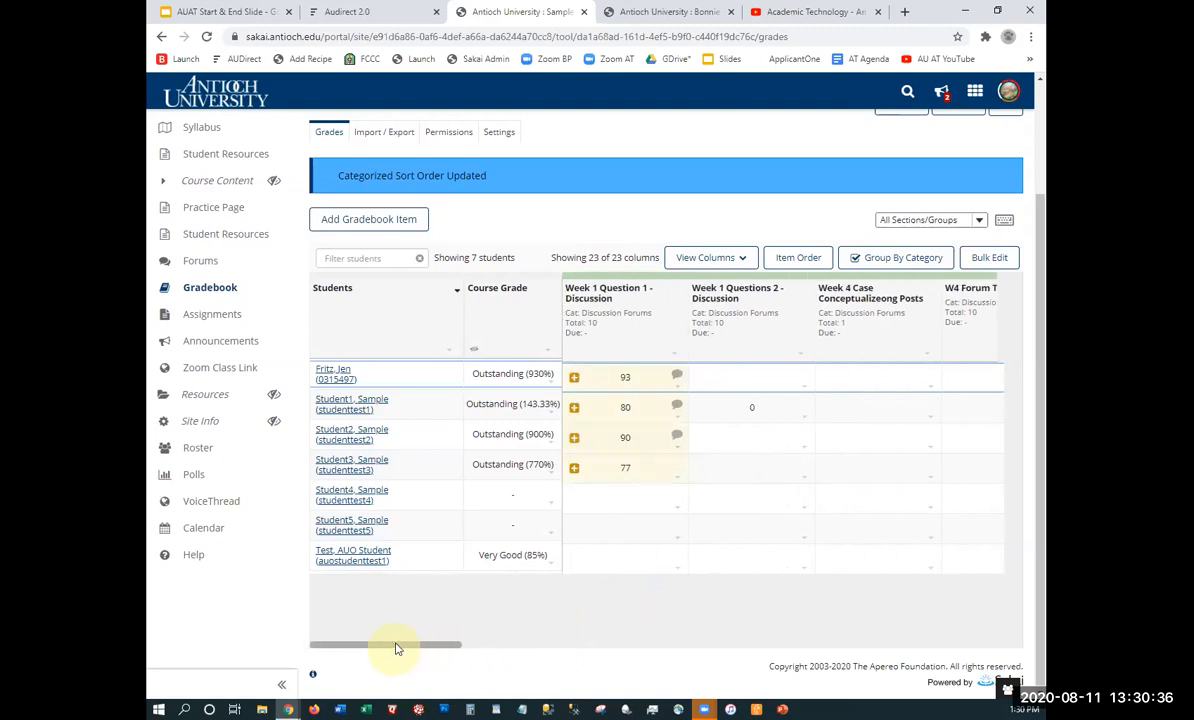
pyautogui.click(674, 354)
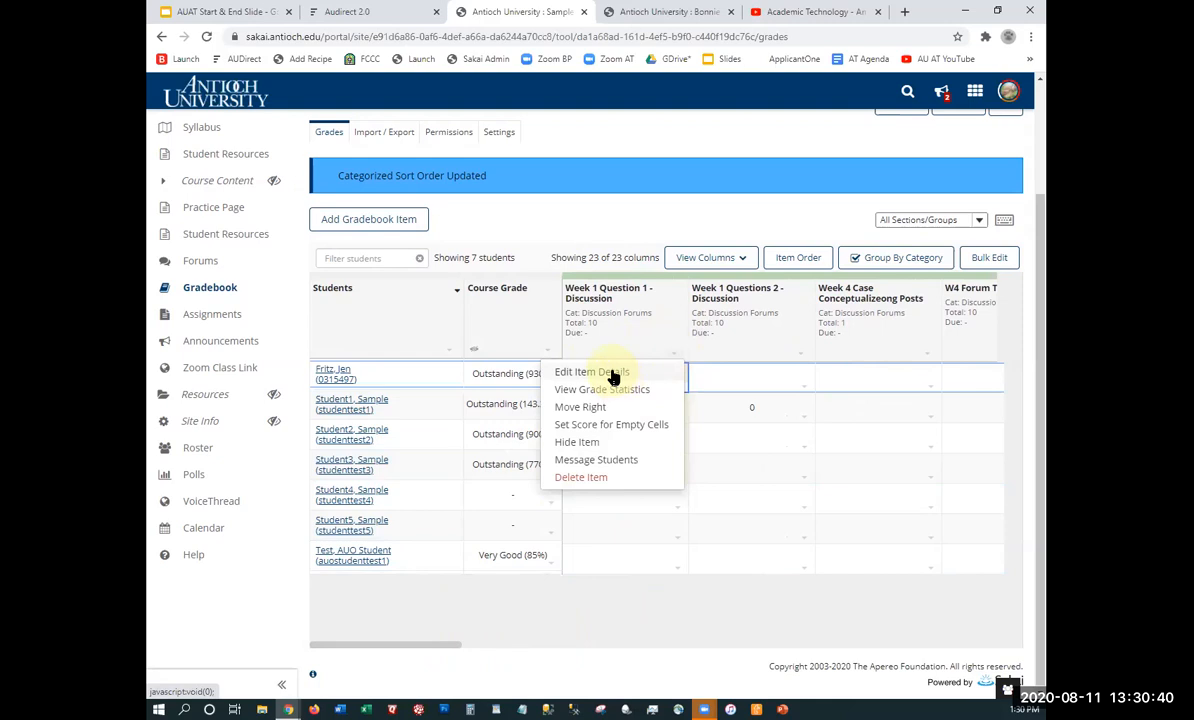
pyautogui.click(612, 374)
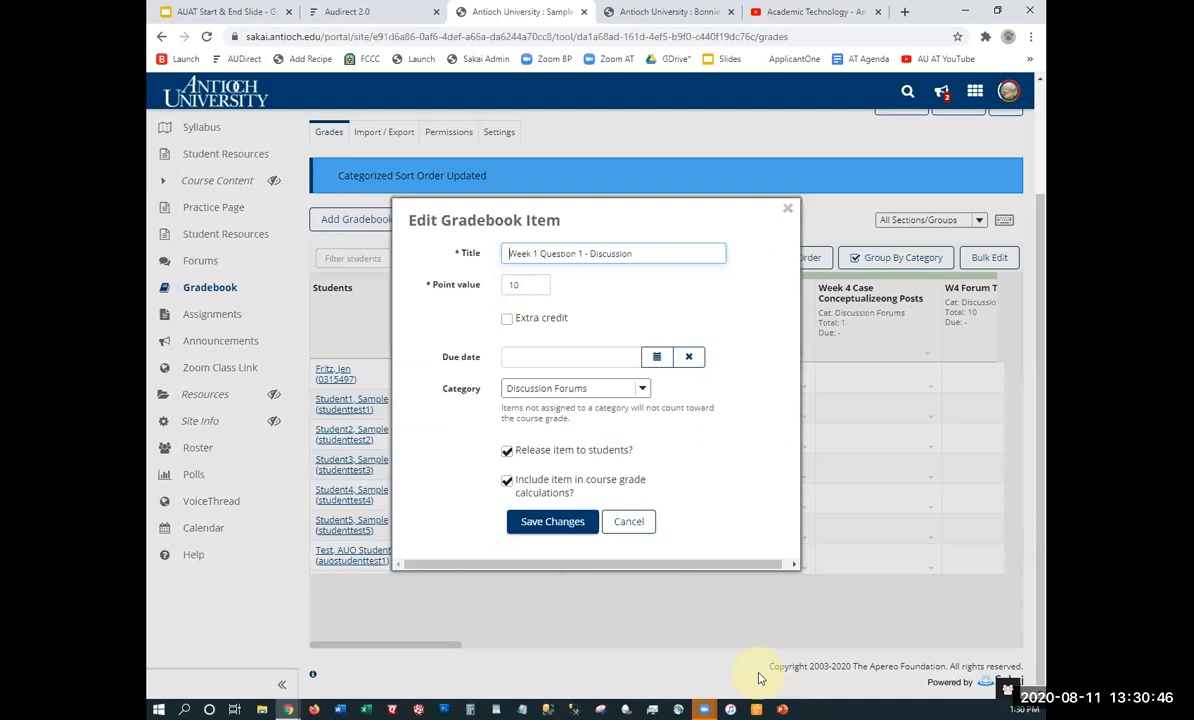
pyautogui.click(629, 523)
# Set the Week 1 Question 1 - Discussion scores of the first two listed students to 9 and 8
pyautogui.doubleClick(622, 380)
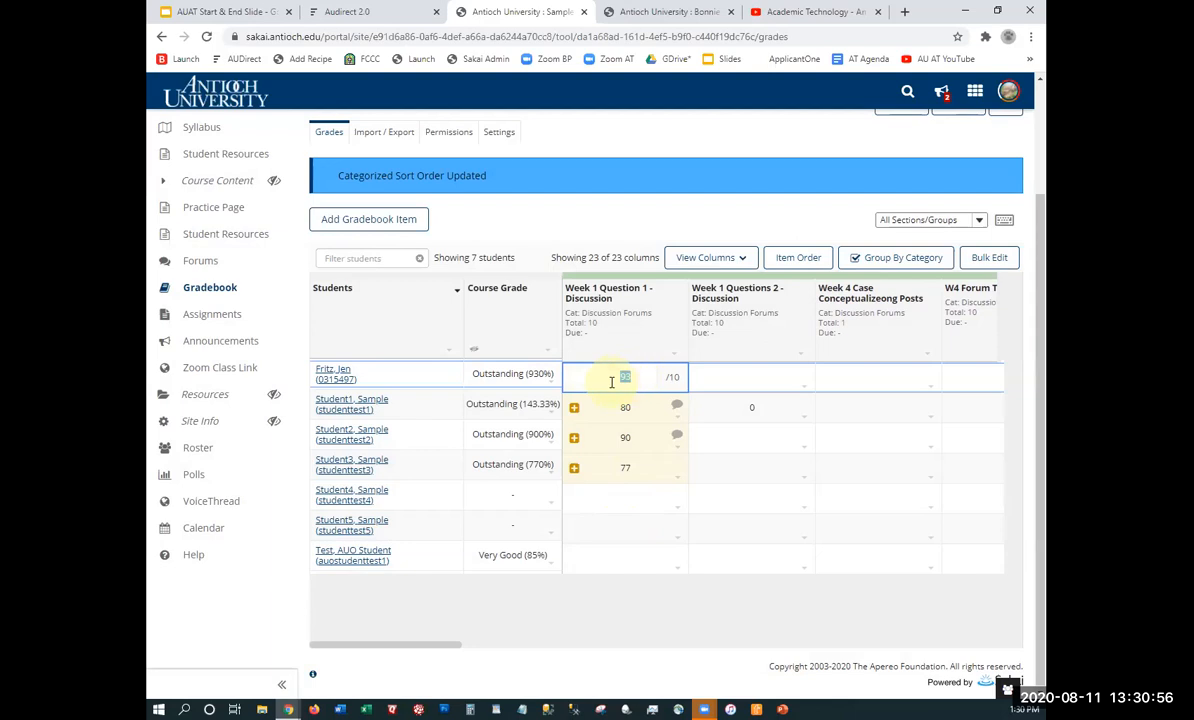
pyautogui.write('9')
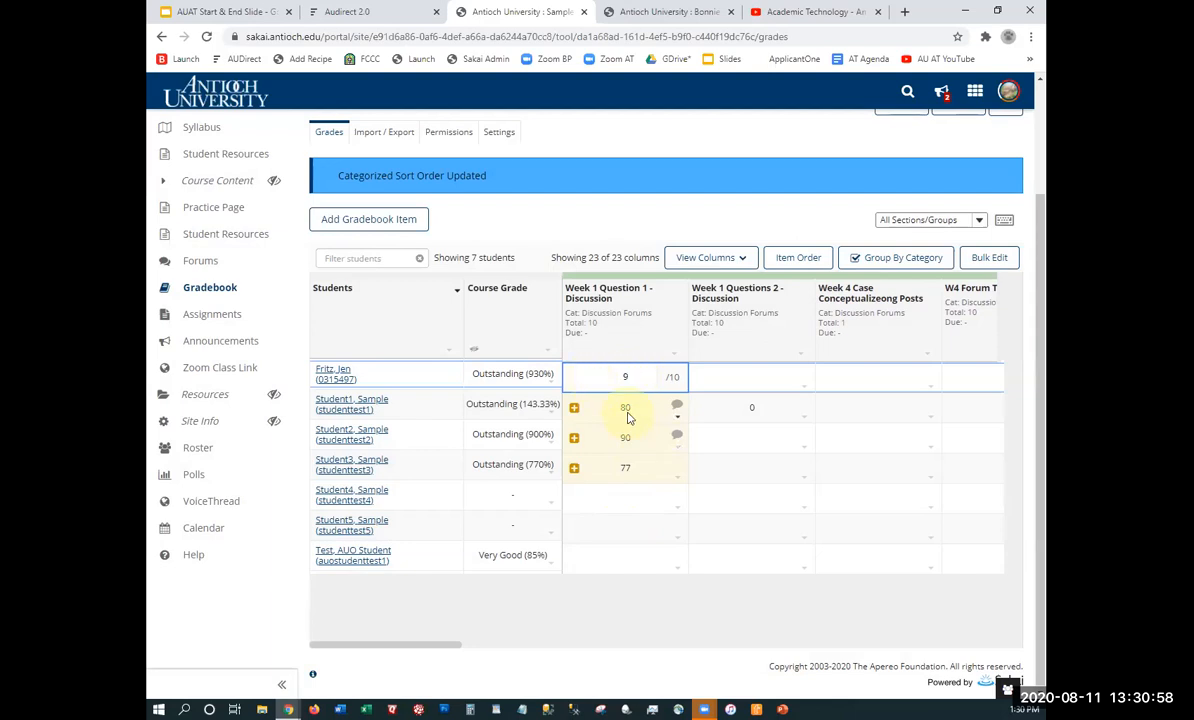
pyautogui.doubleClick(626, 412)
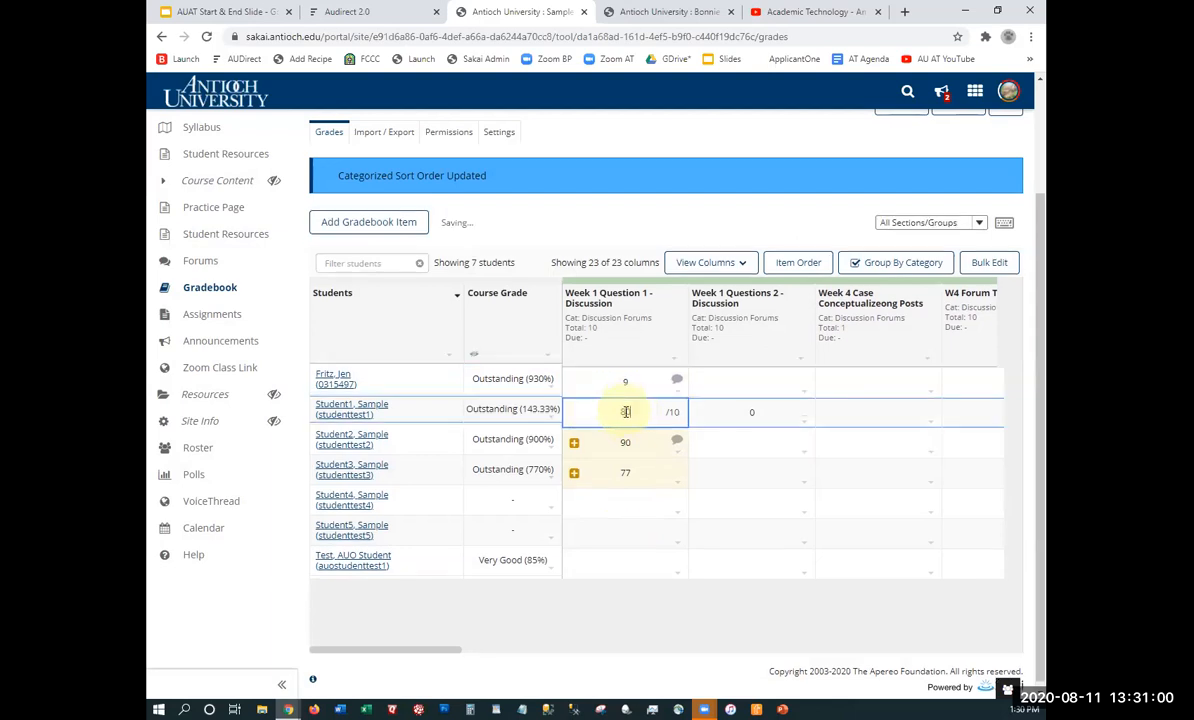
pyautogui.write('80')
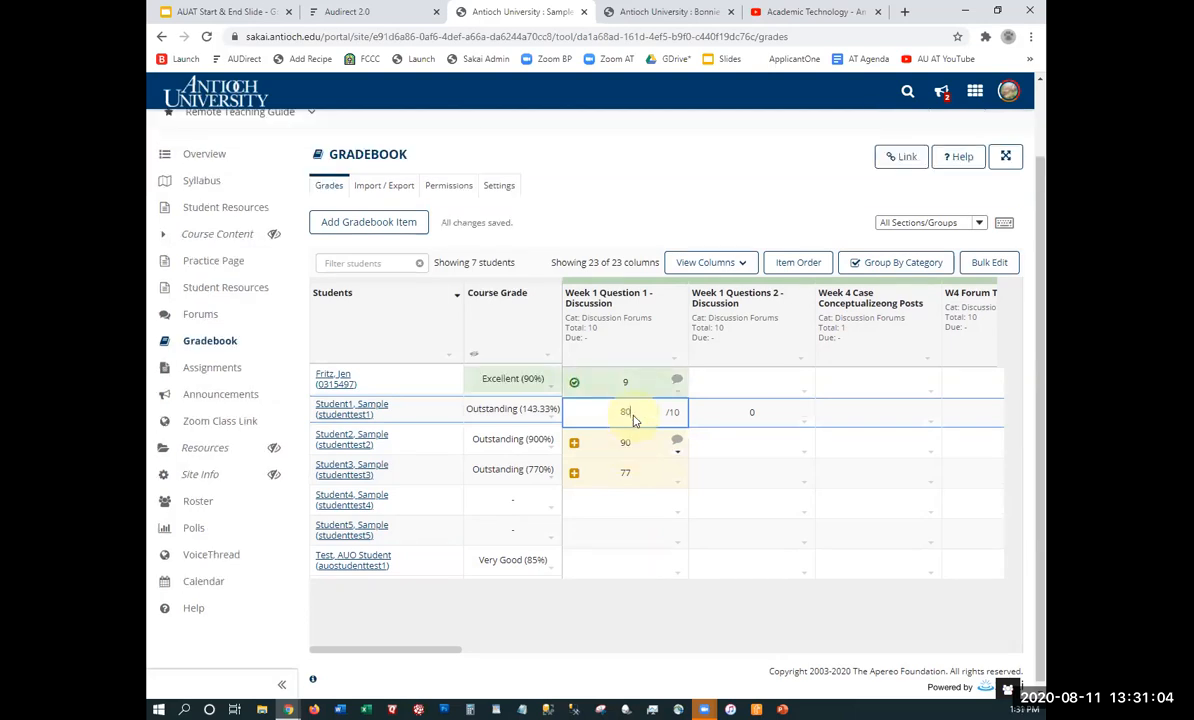
pyautogui.doubleClick(633, 412)
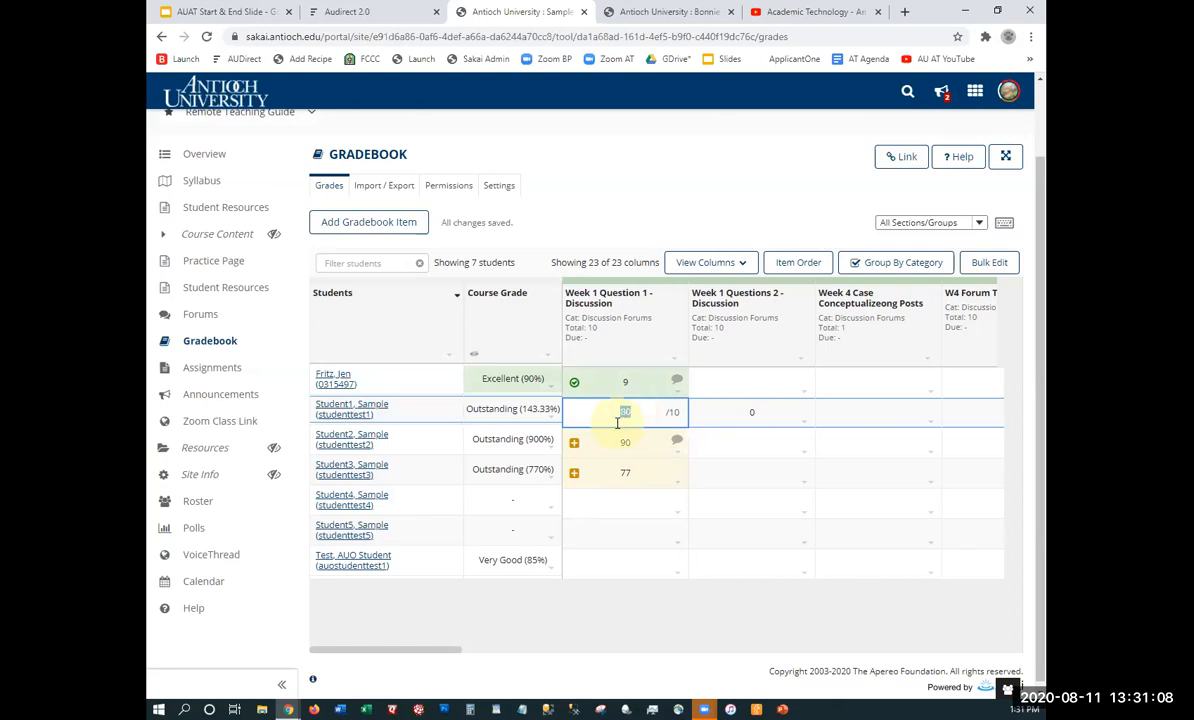
pyautogui.write('8')
pyautogui.press('Return')
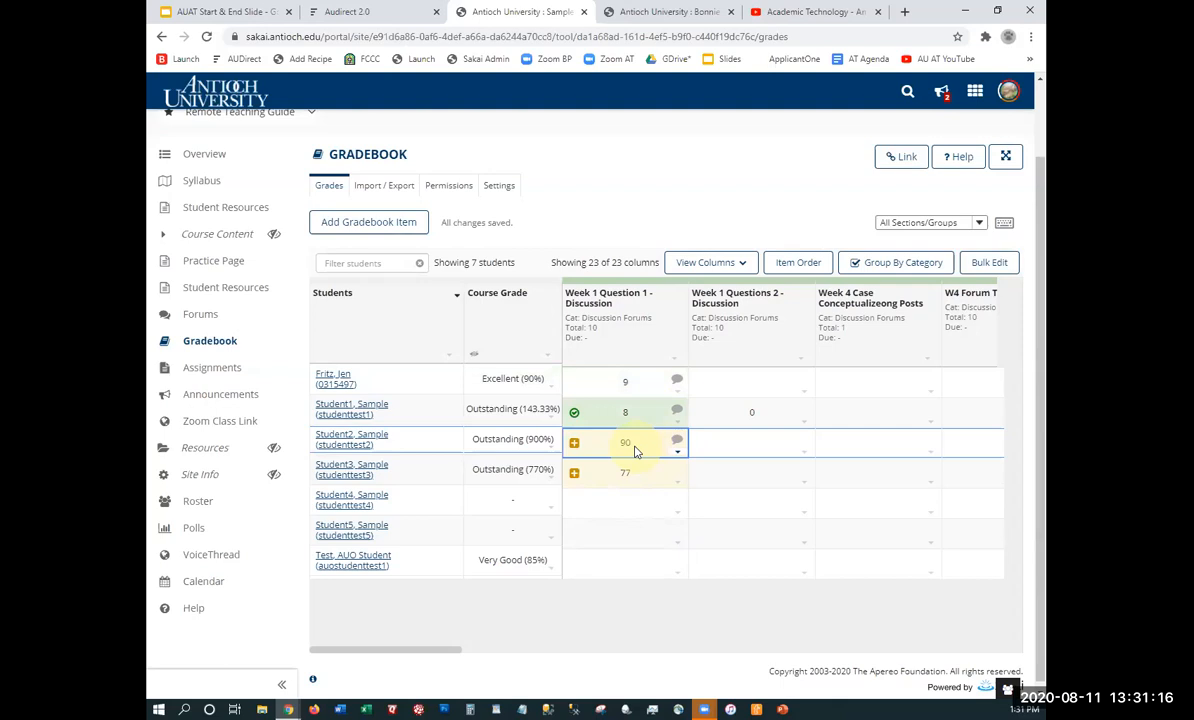
# Set the Week 1 Question 1 - Discussion scores of the third and fourth listed students to 9 and 7
pyautogui.doubleClick(632, 447)
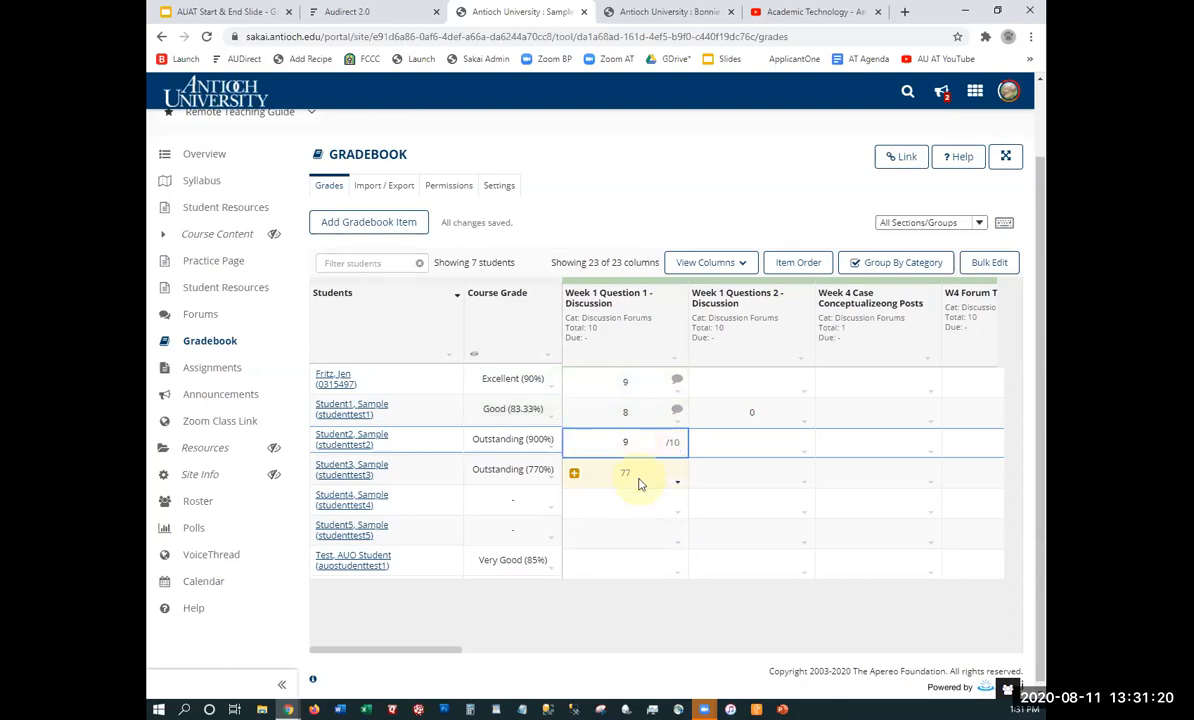
pyautogui.click(639, 483)
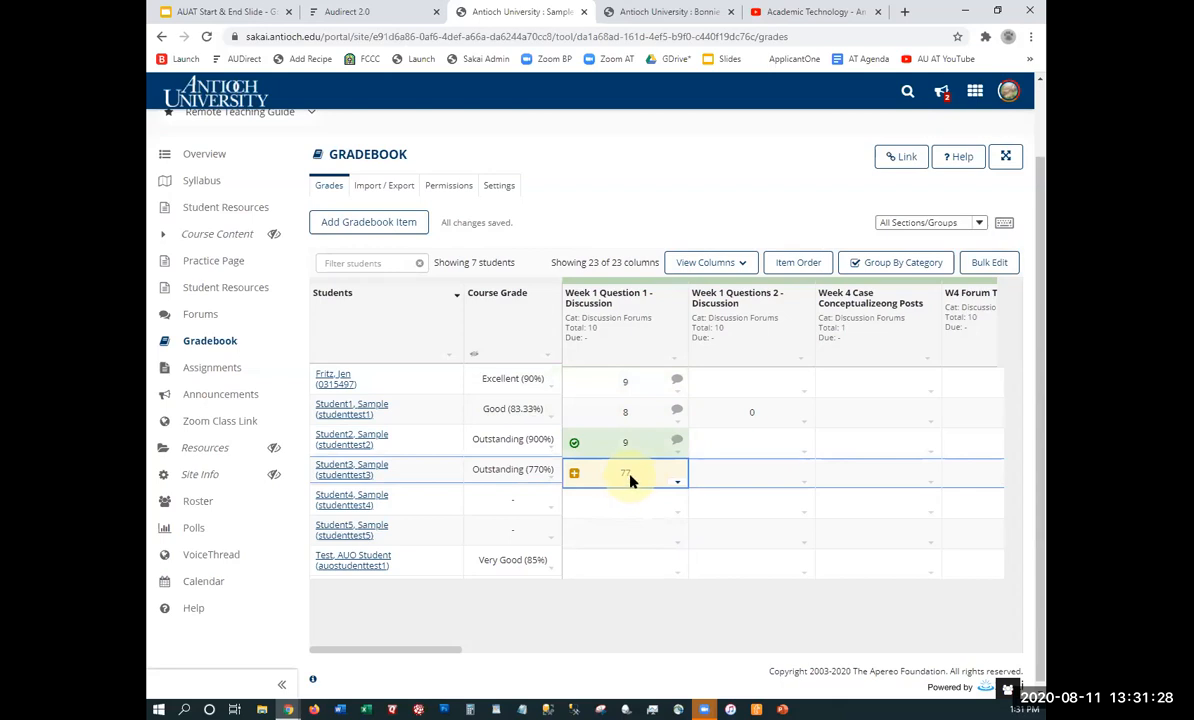
pyautogui.click(630, 478)
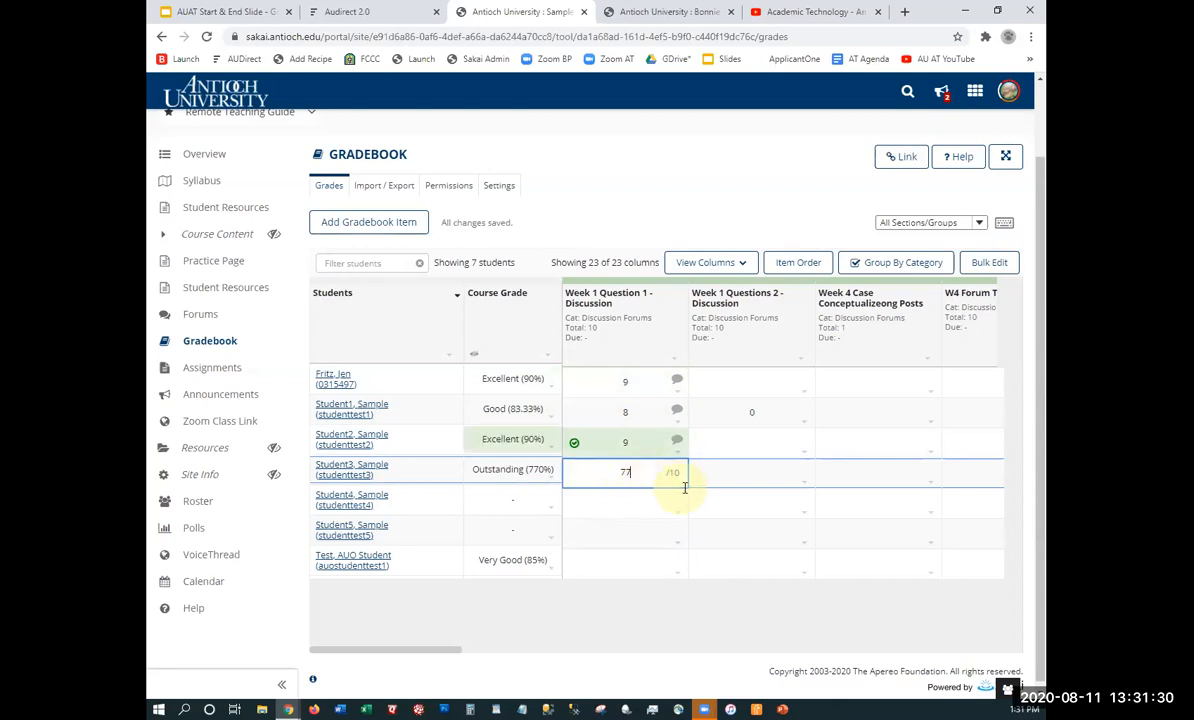
pyautogui.moveTo(681, 478); pyautogui.dragTo(666, 477)
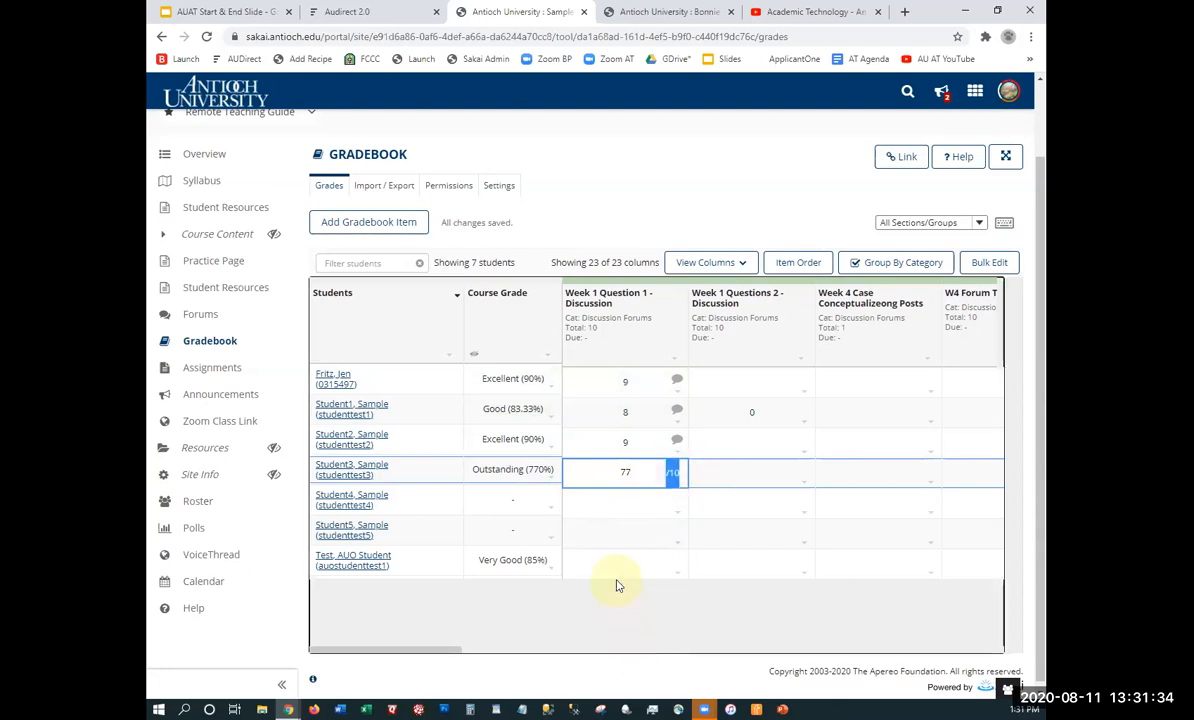
pyautogui.click(628, 473)
pyautogui.press('BackSpace')
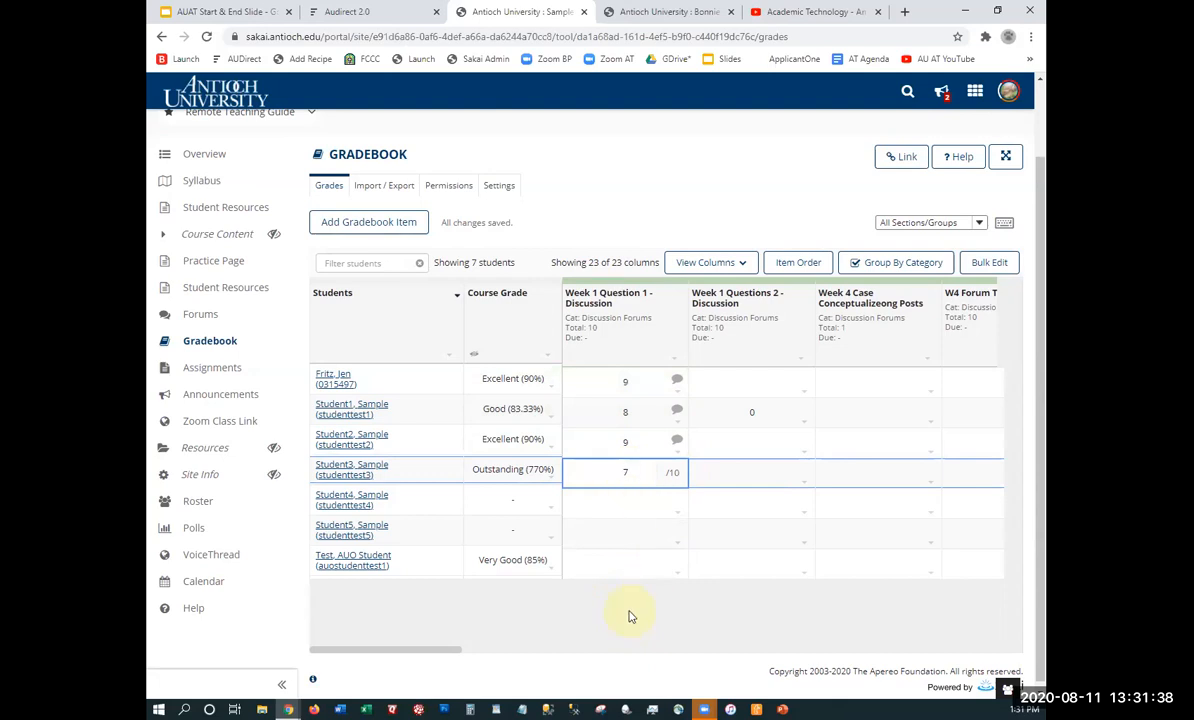
pyautogui.press('Return')
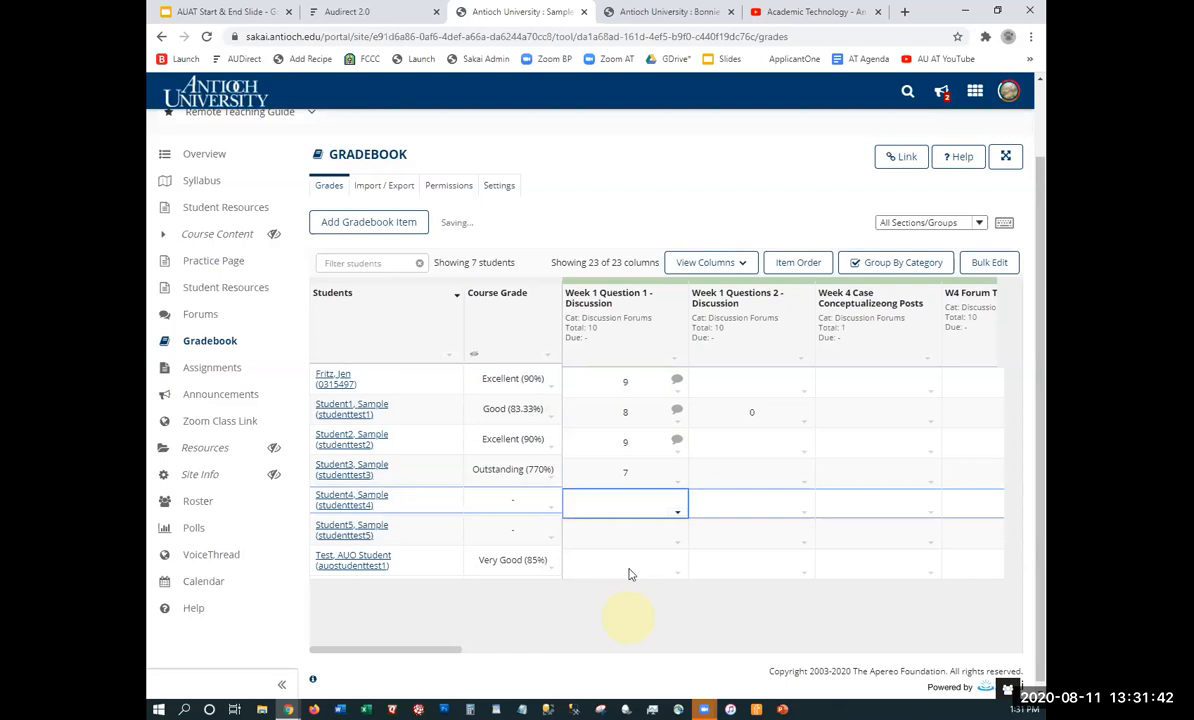
pyautogui.press('Return')
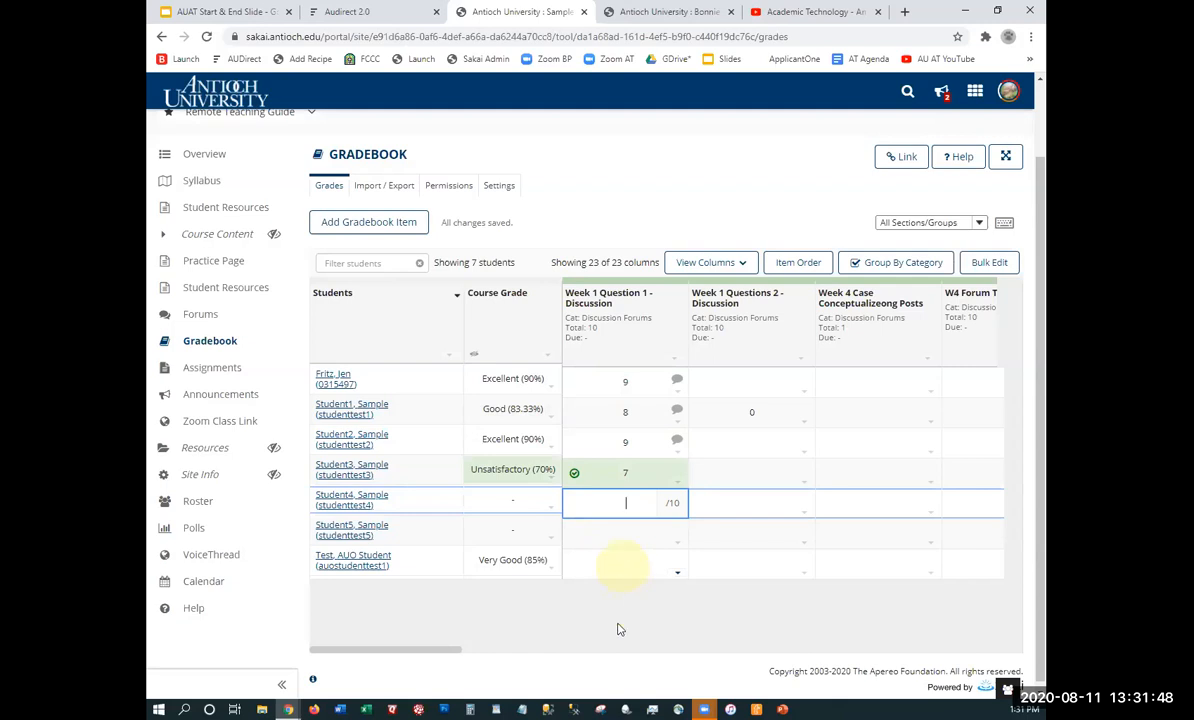
# Append "Good analysis." to the first listed student's comment on Week 1 Question 1 - Discussion and save the comment
pyautogui.moveTo(420, 649); pyautogui.dragTo(544, 650)
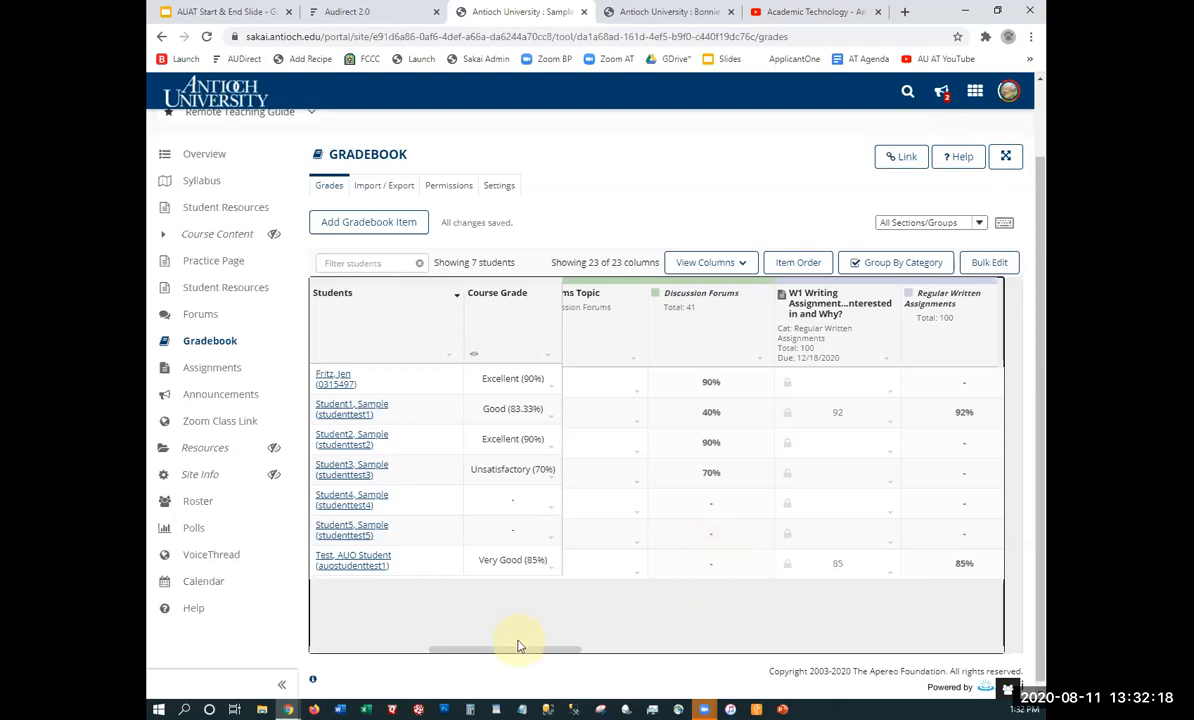
pyautogui.moveTo(537, 656); pyautogui.dragTo(653, 661)
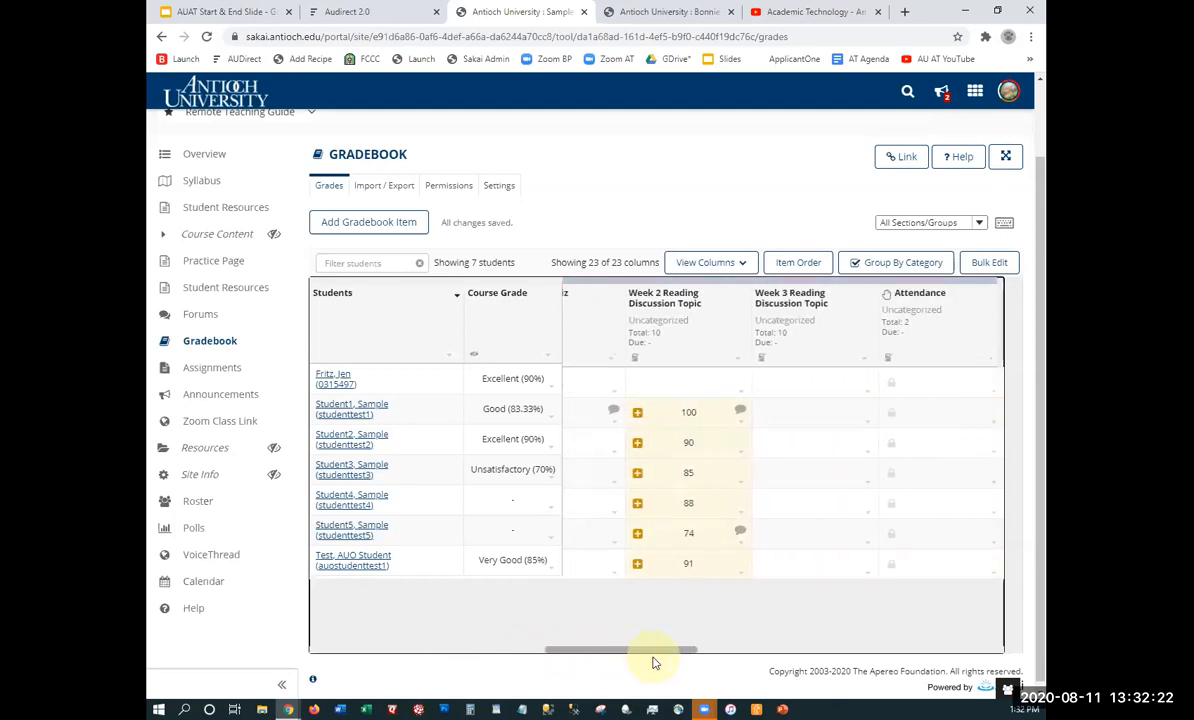
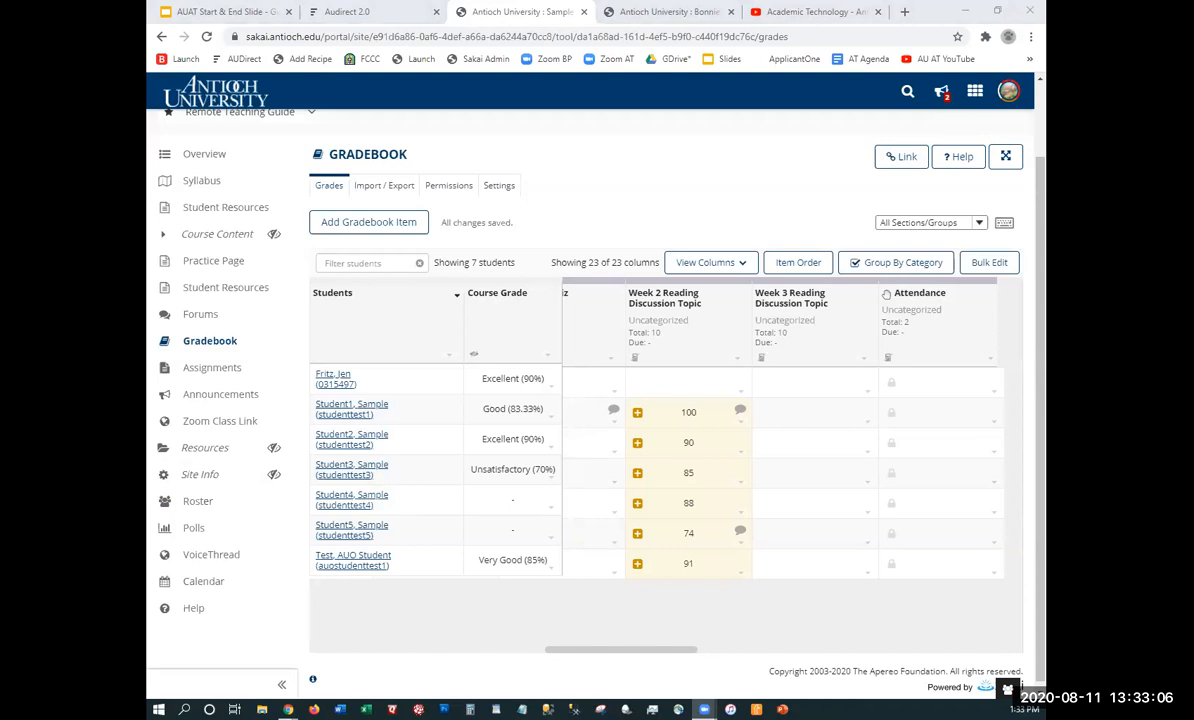
pyautogui.moveTo(658, 650); pyautogui.dragTo(381, 648)
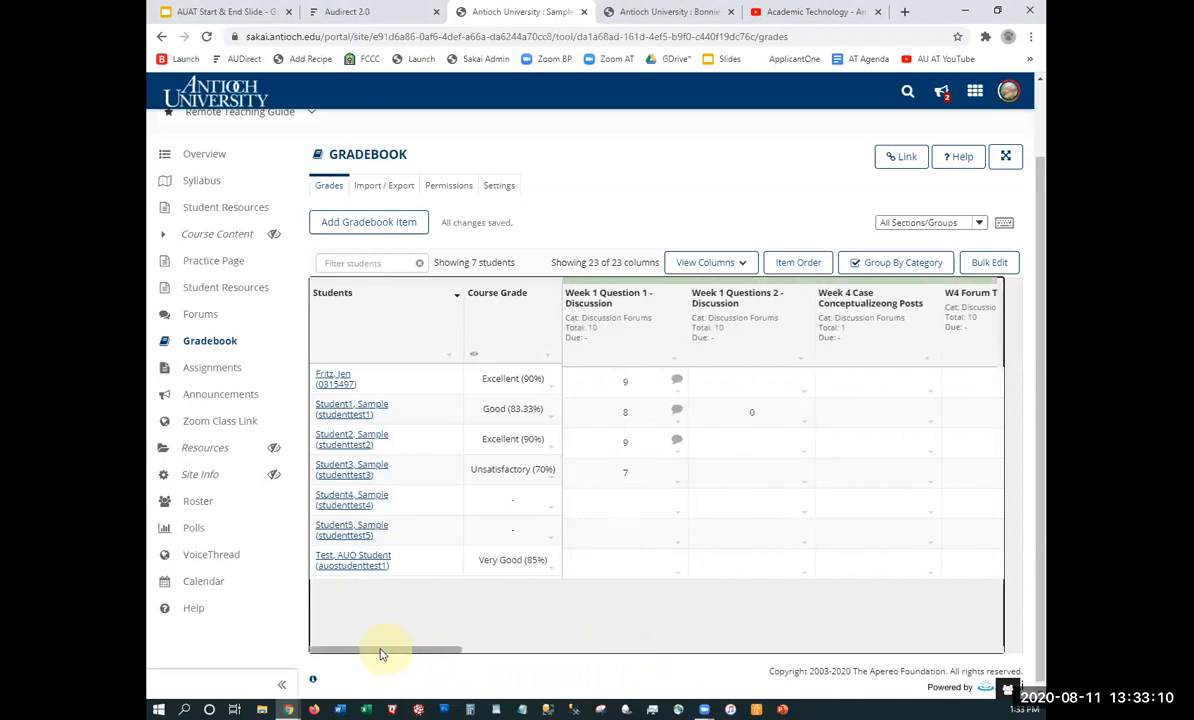
pyautogui.click(677, 394)
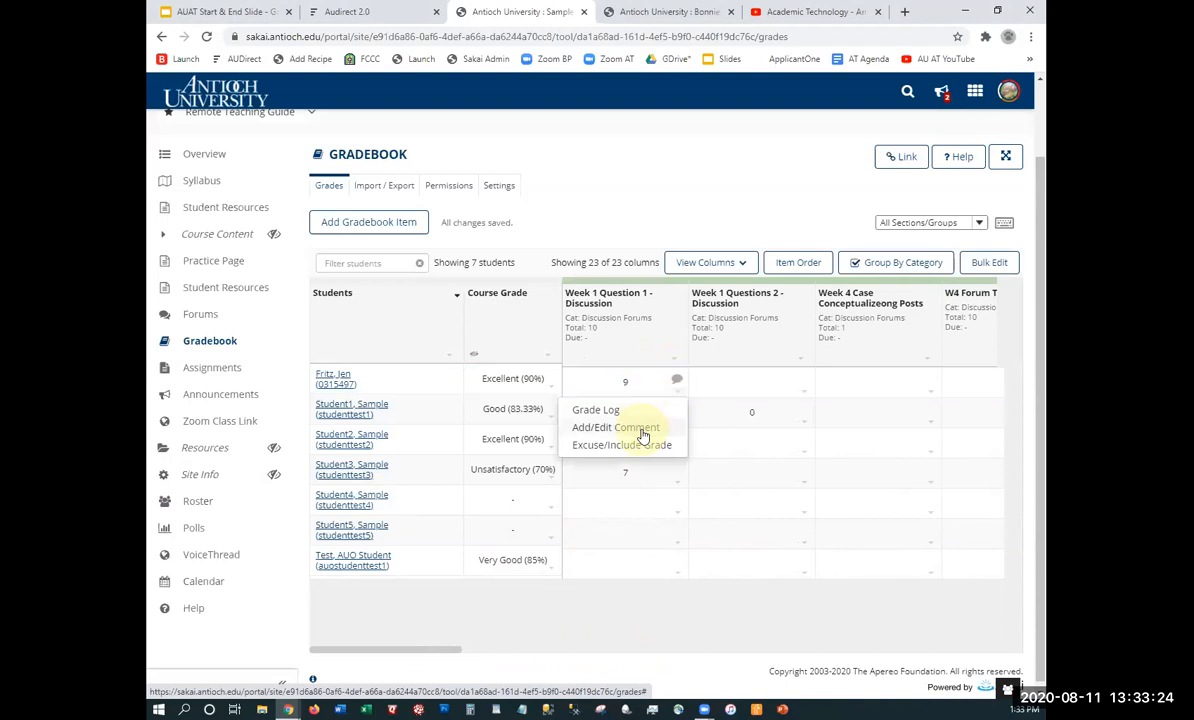
pyautogui.click(643, 436)
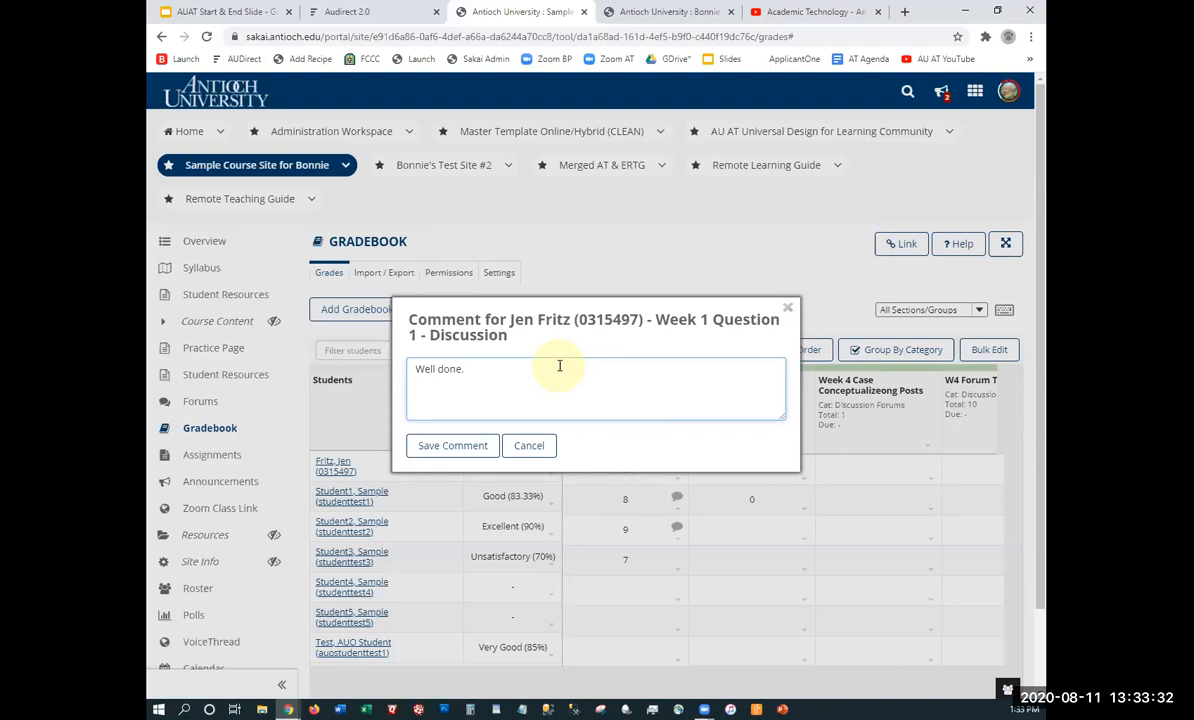
pyautogui.write('Goog analysis.')
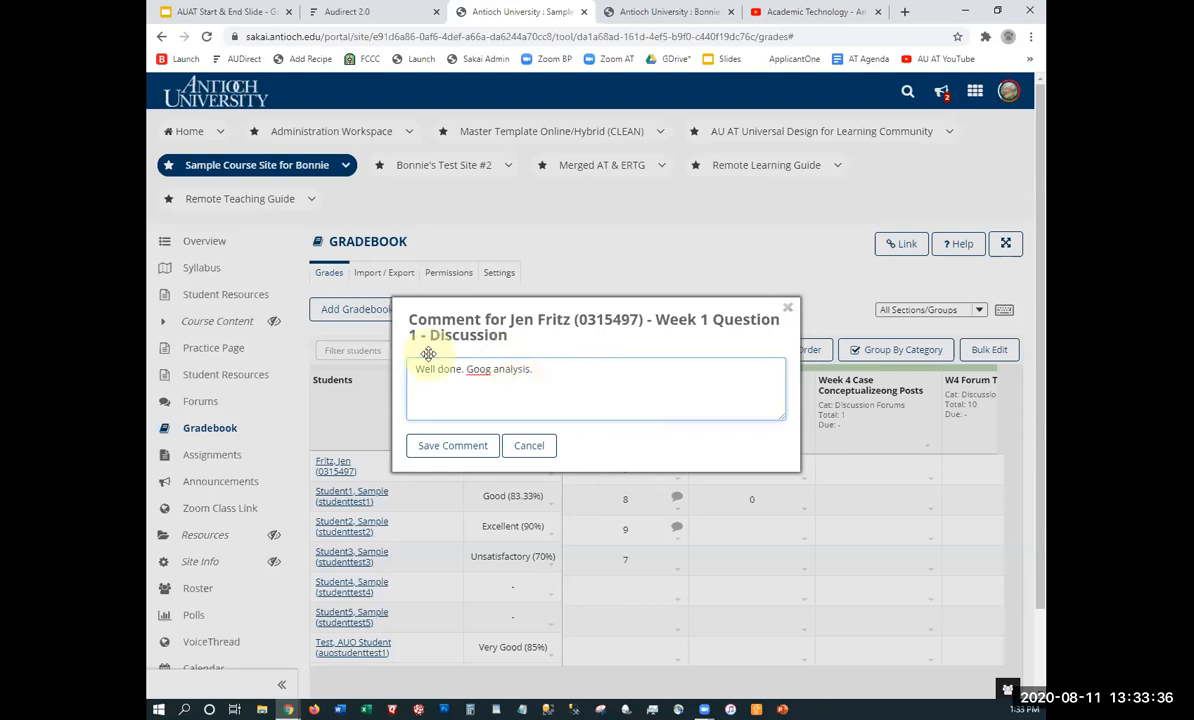
pyautogui.moveTo(491, 371); pyautogui.dragTo(488, 374)
pyautogui.write('d')
pyautogui.click(458, 446)
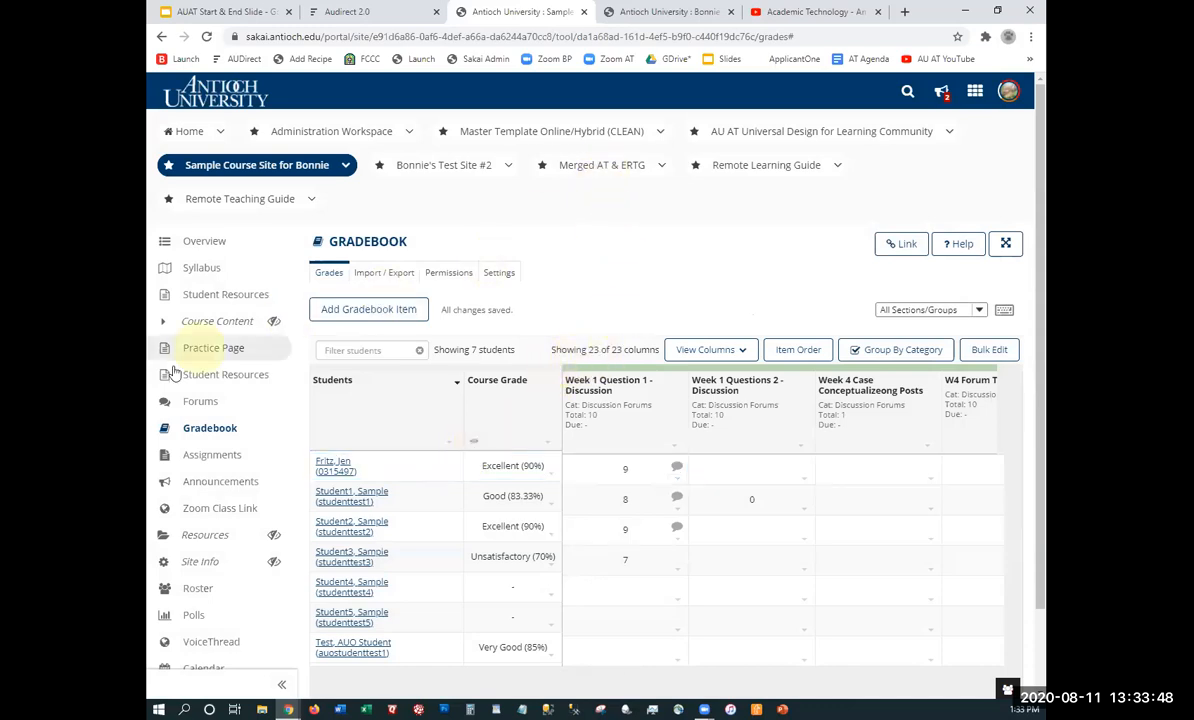
# Publish the draft topic Week 1 - Question 1 What is the meaning of life? from its topic settings in Forums
pyautogui.click(265, 408)
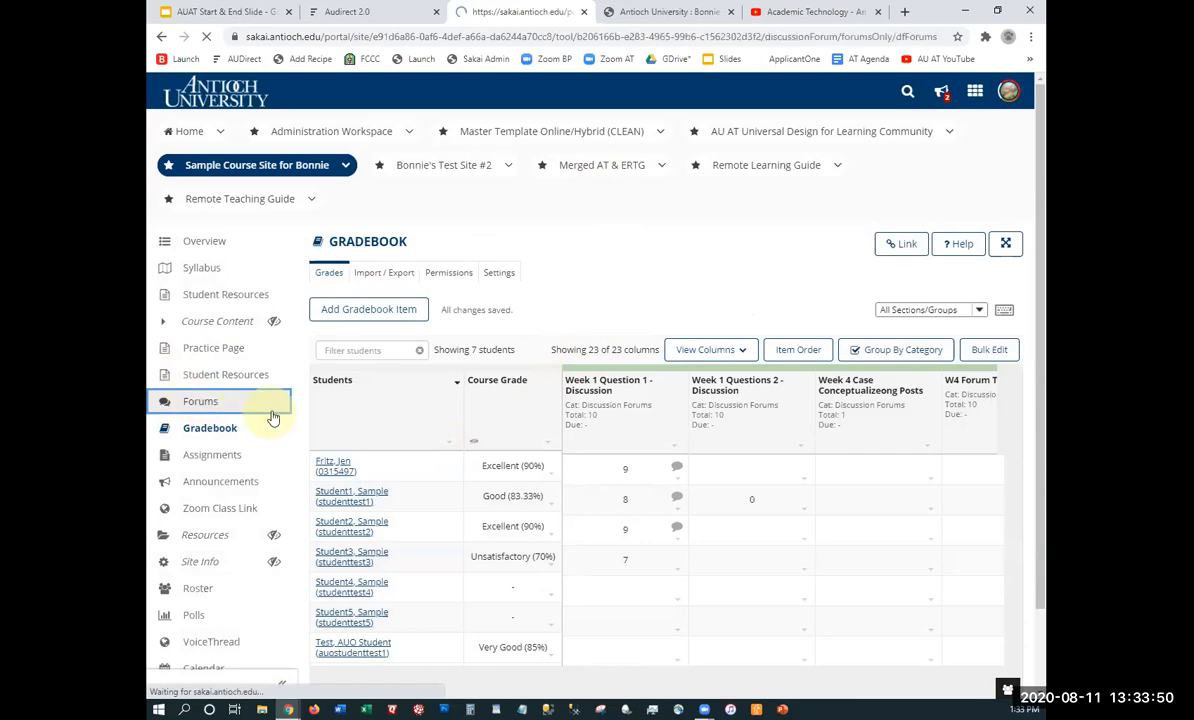
pyautogui.scroll(-1, 666, 312)
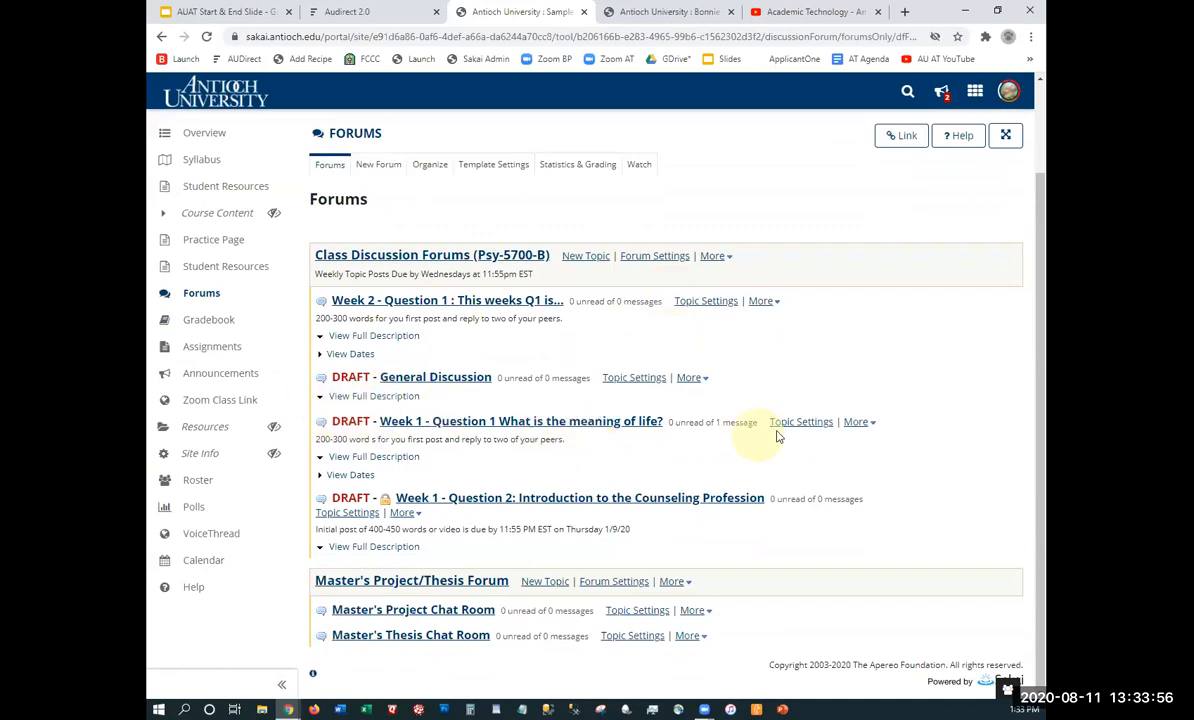
pyautogui.click(858, 423)
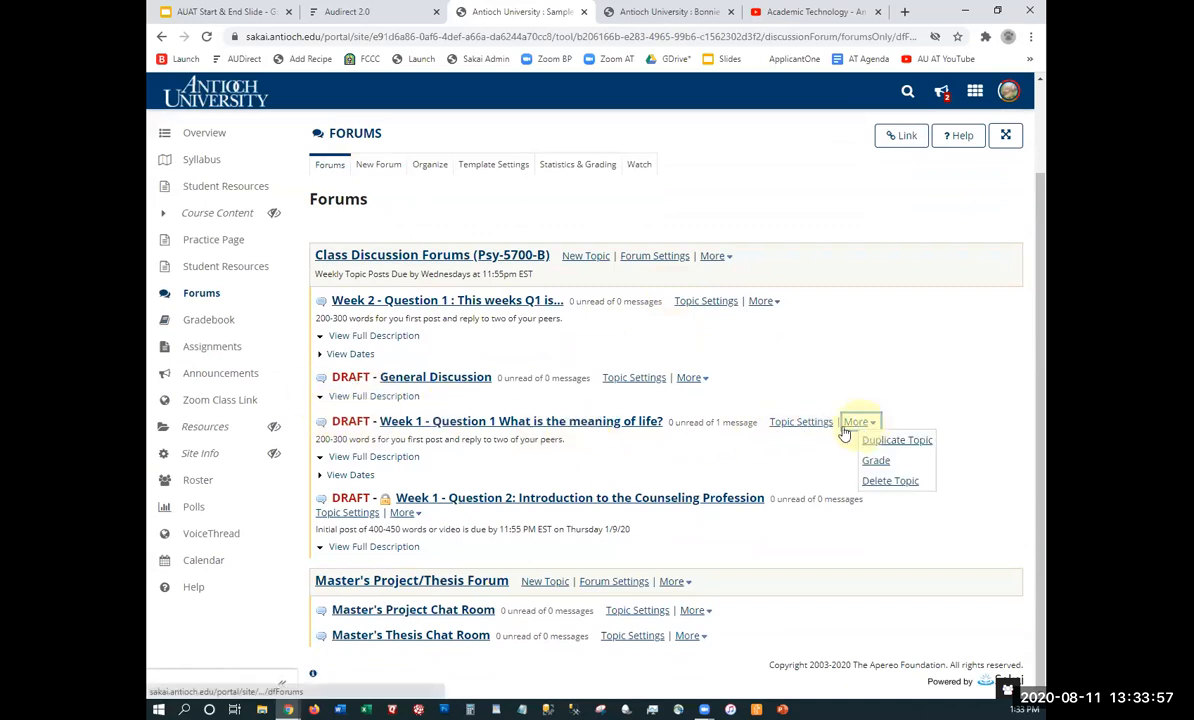
pyautogui.click(792, 424)
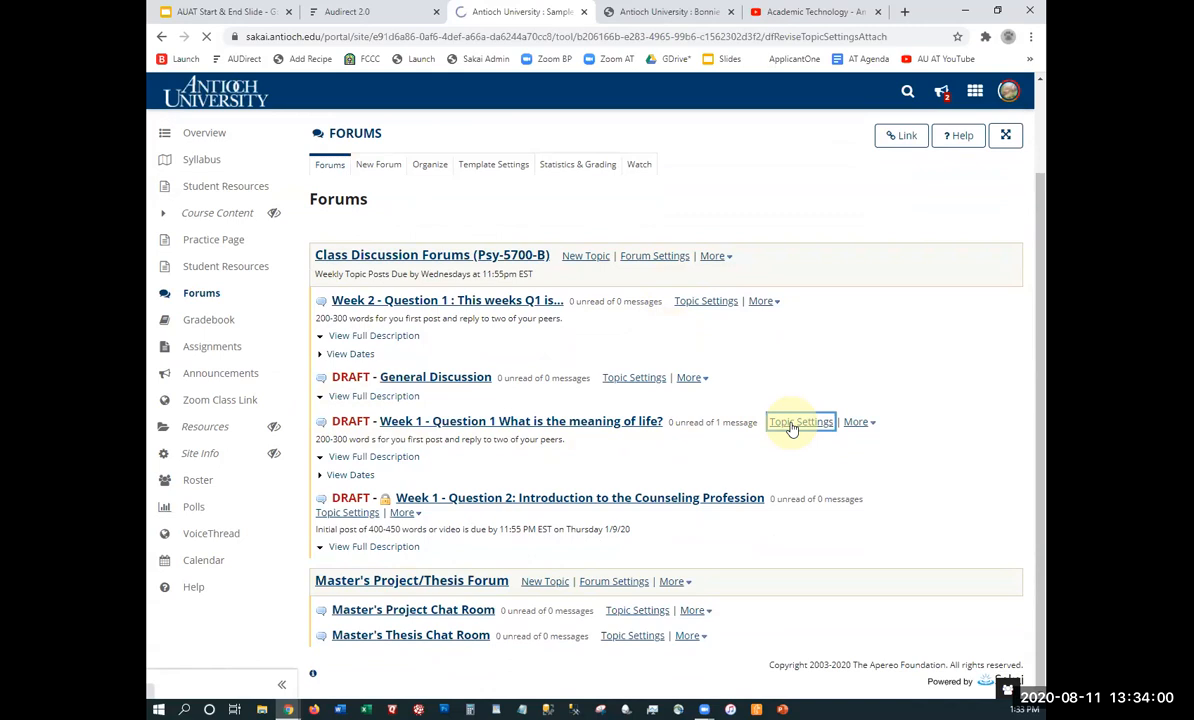
pyautogui.scroll(-5, 725, 430)
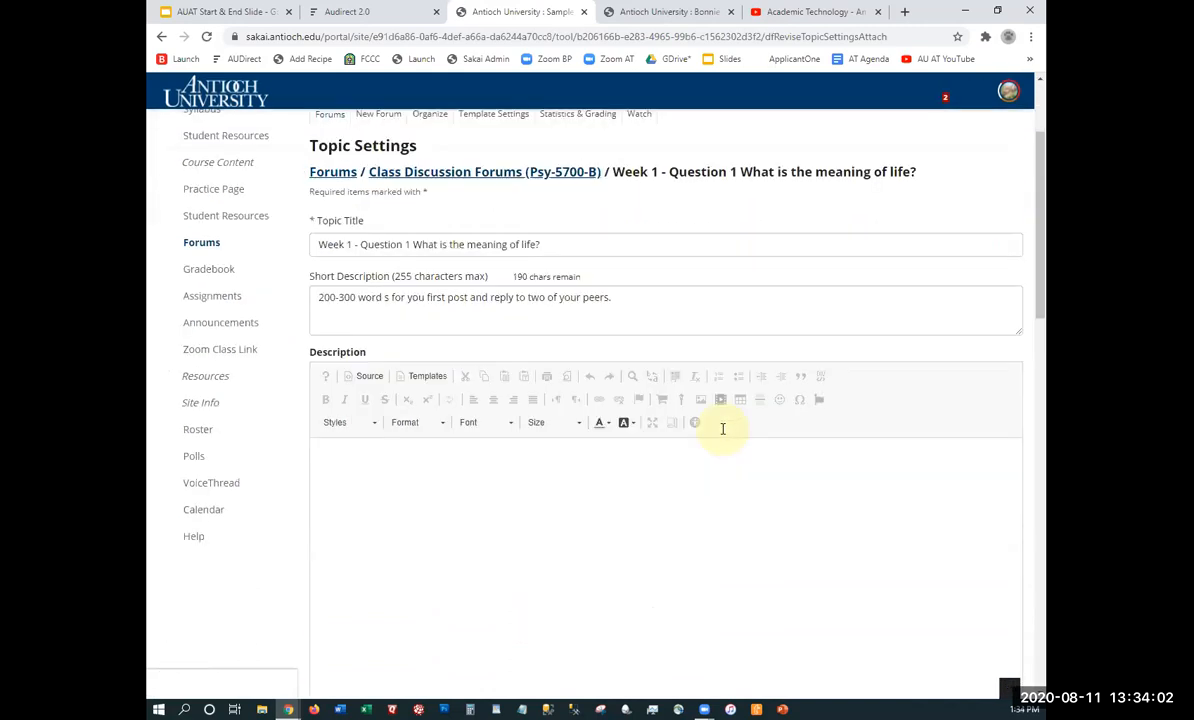
pyautogui.scroll(-1, 723, 428)
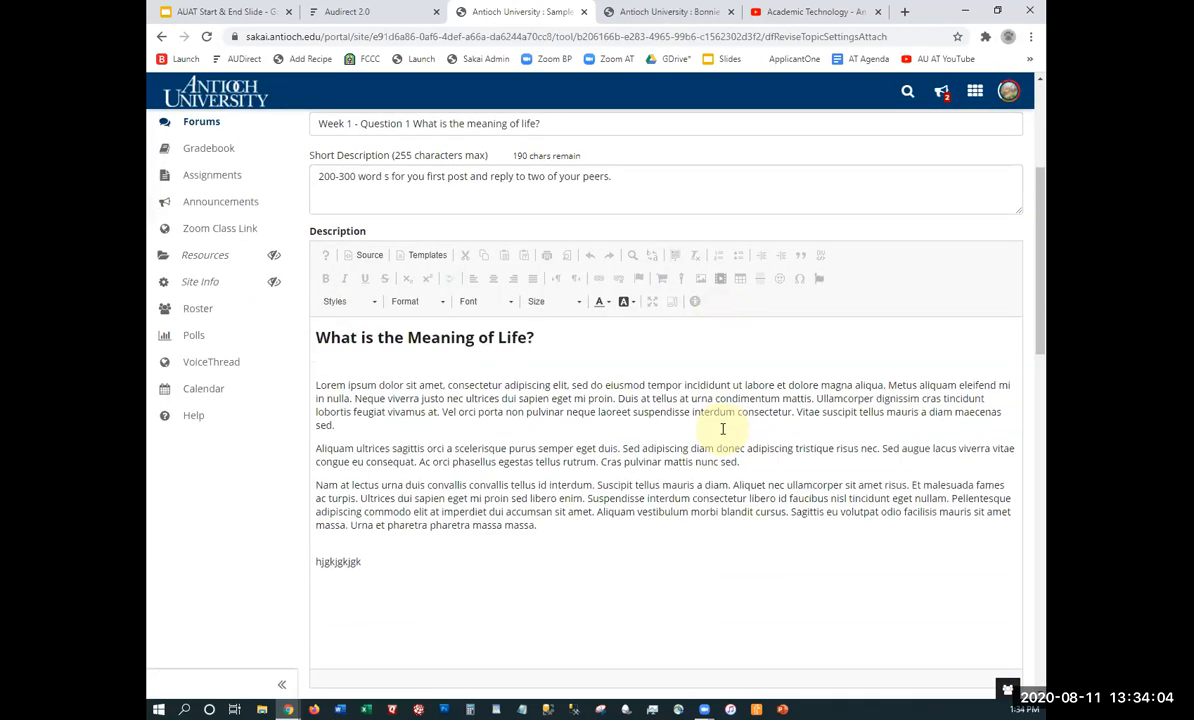
pyautogui.scroll(-10, 335, 654)
pyautogui.click(332, 622)
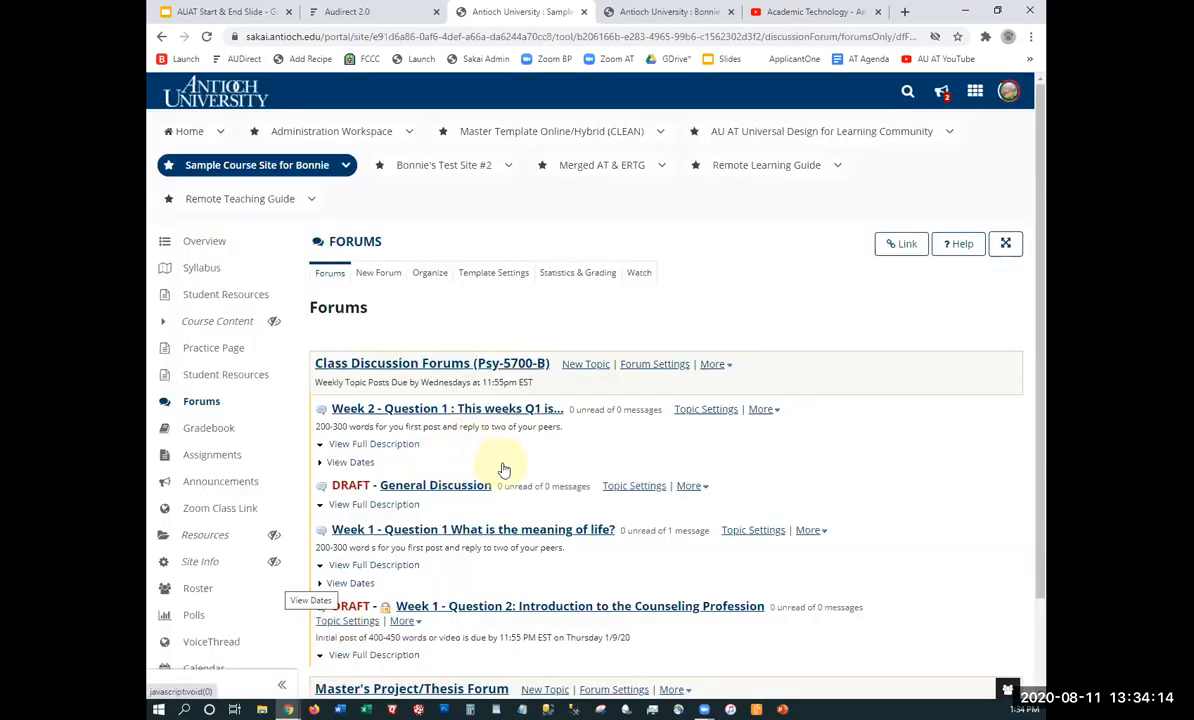
# Open grading for the Week 1 - Question 1 topic and select the gradebook item Week 1 Question 1 - Discussion
pyautogui.scroll(-2, 504, 470)
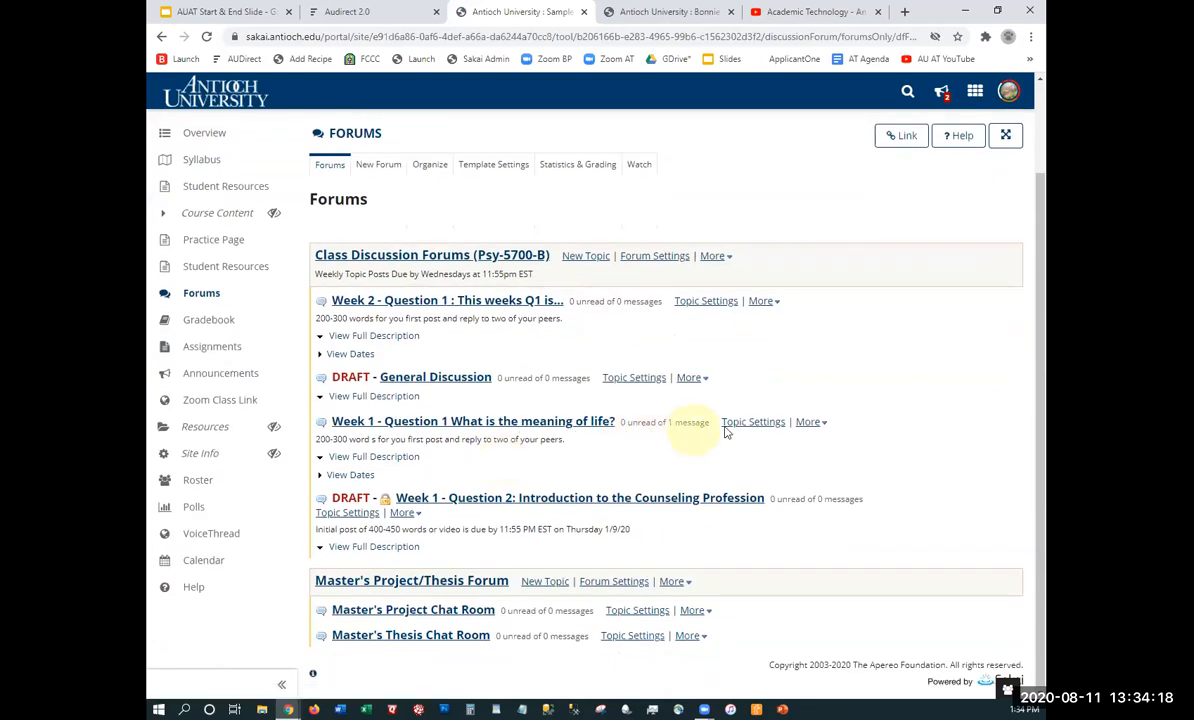
pyautogui.click(812, 423)
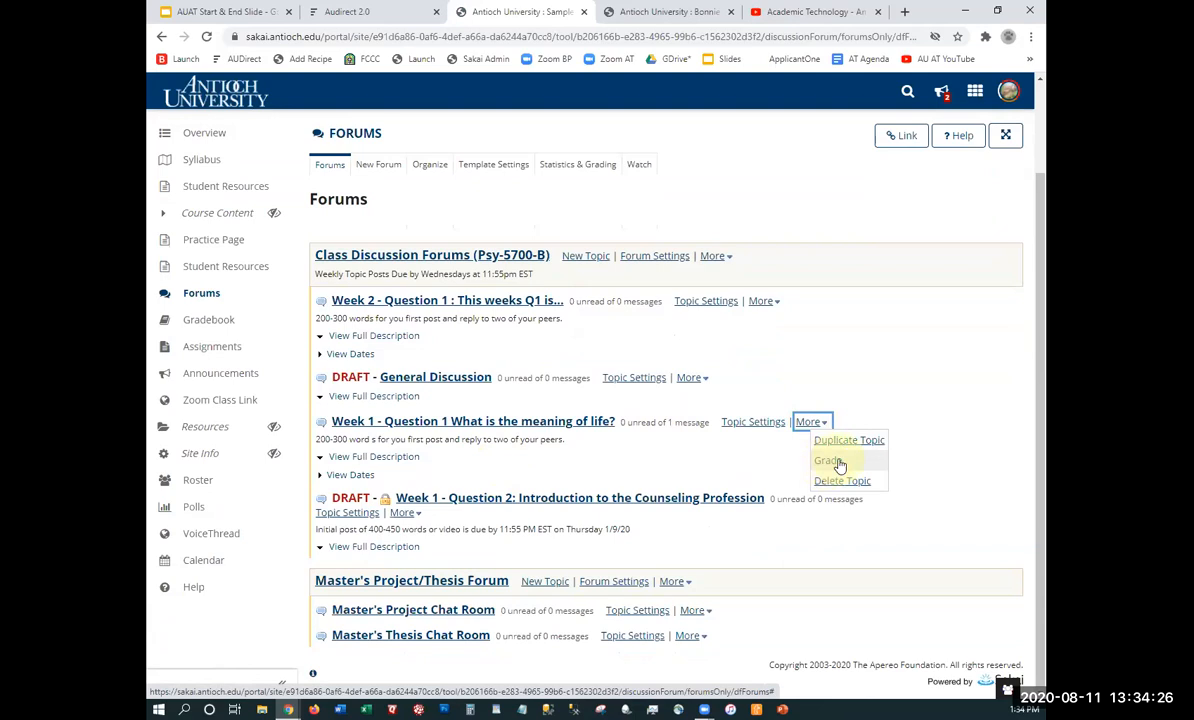
pyautogui.click(838, 464)
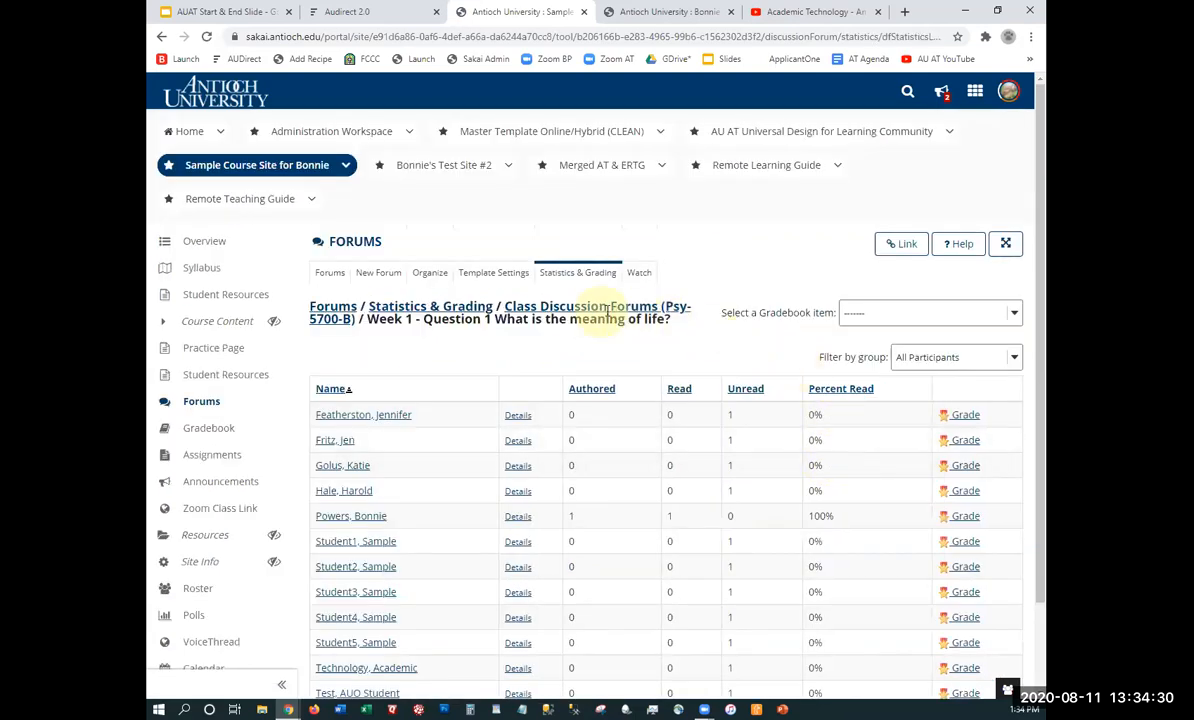
pyautogui.click(858, 313)
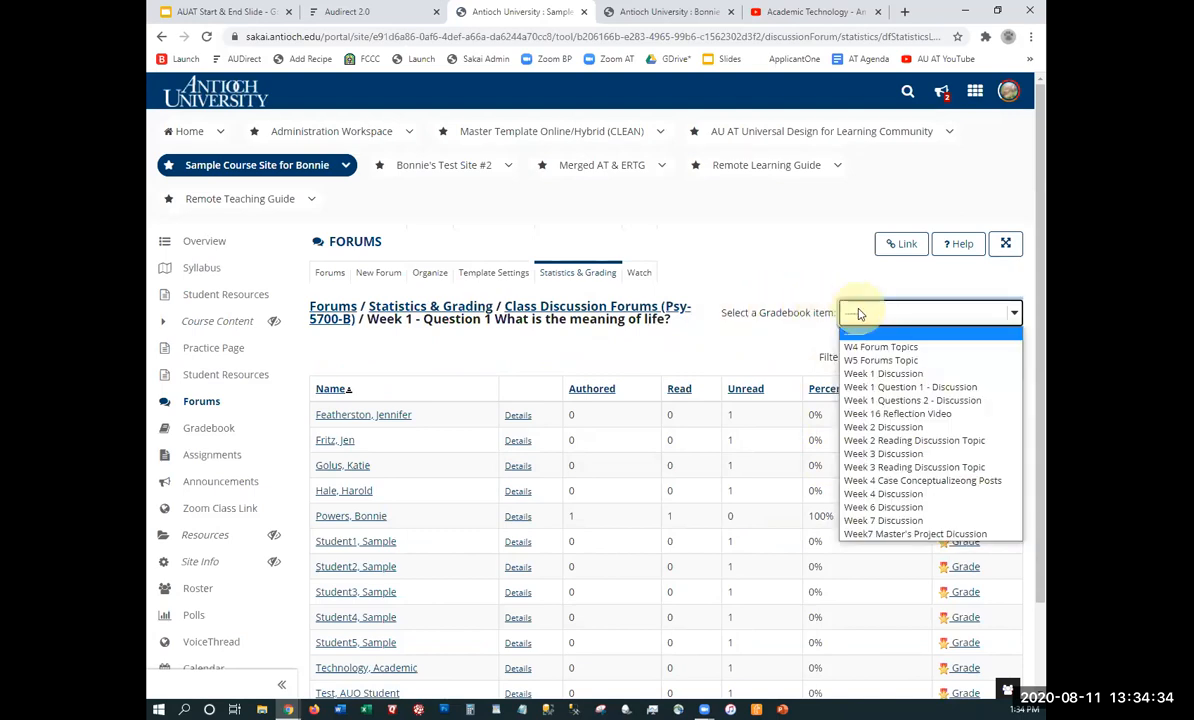
pyautogui.click(859, 391)
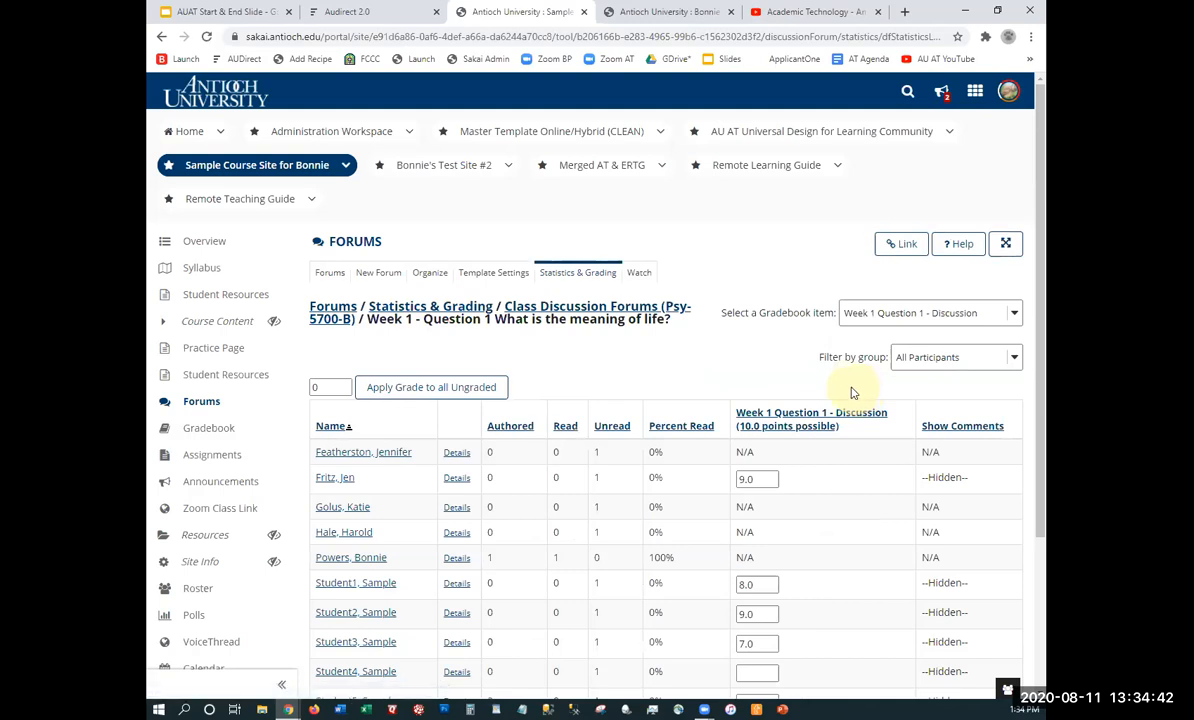
# Show the comments, give the fourth sample student a score of 8 with the comment "Some comments go here", and submit the grades
pyautogui.scroll(-3, 725, 350)
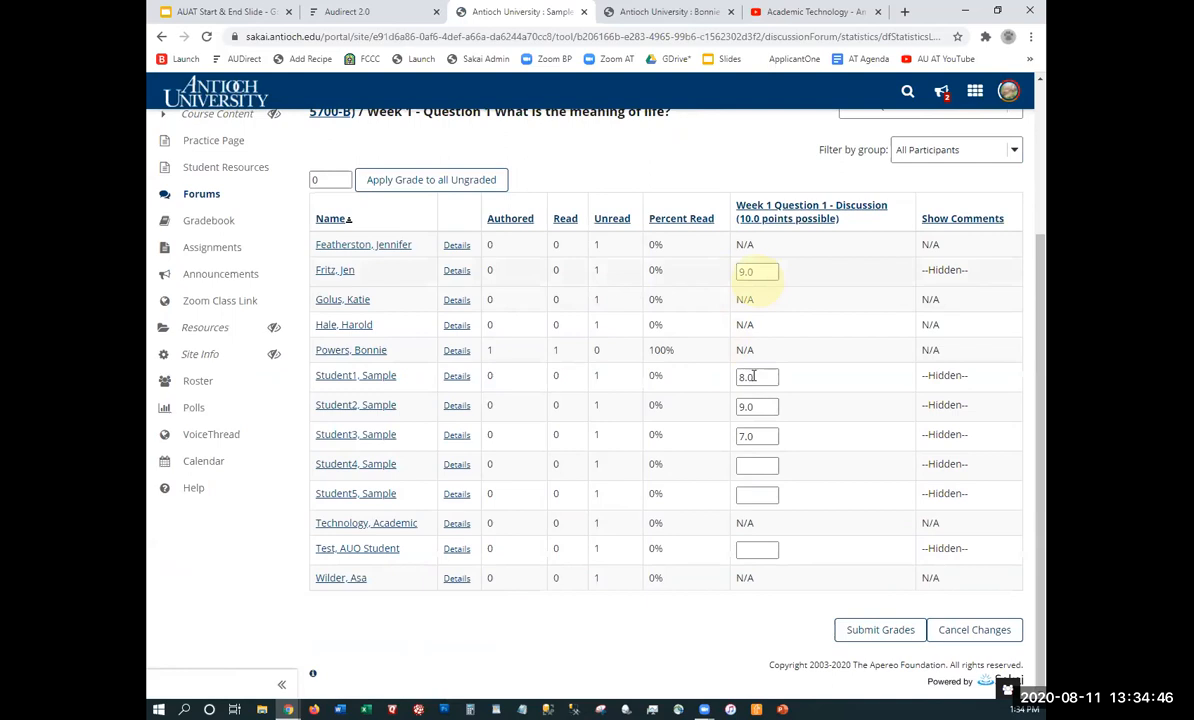
pyautogui.click(956, 220)
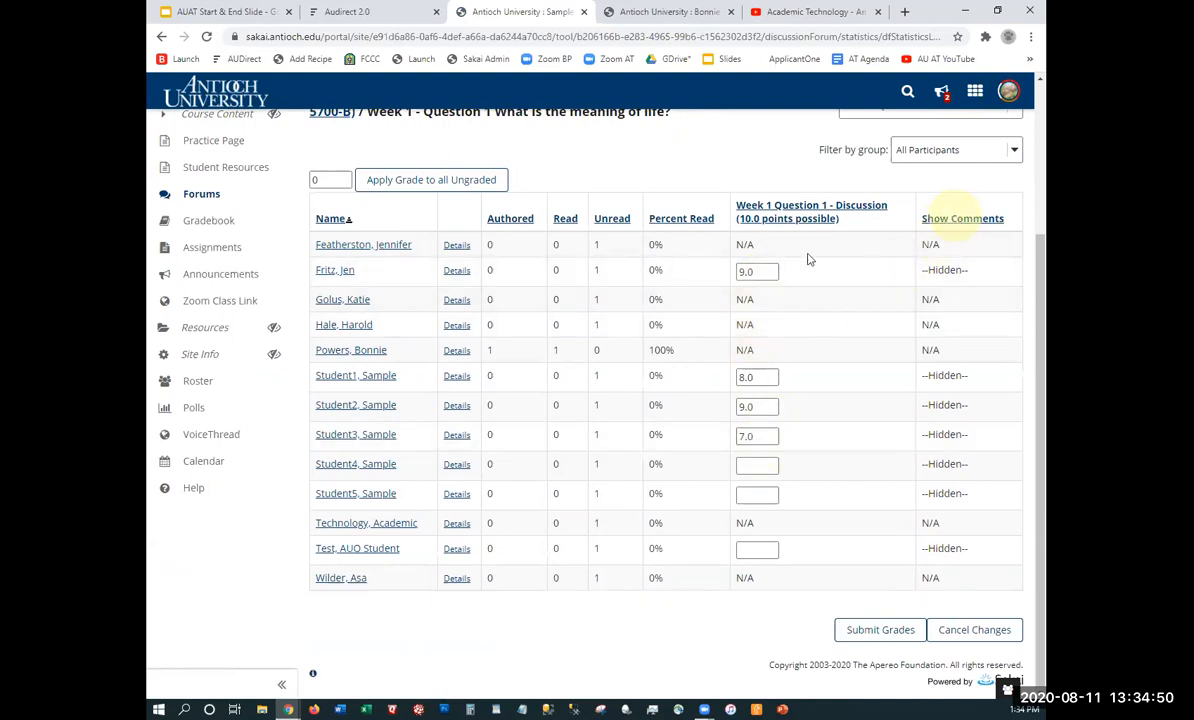
pyautogui.scroll(-4, 780, 400)
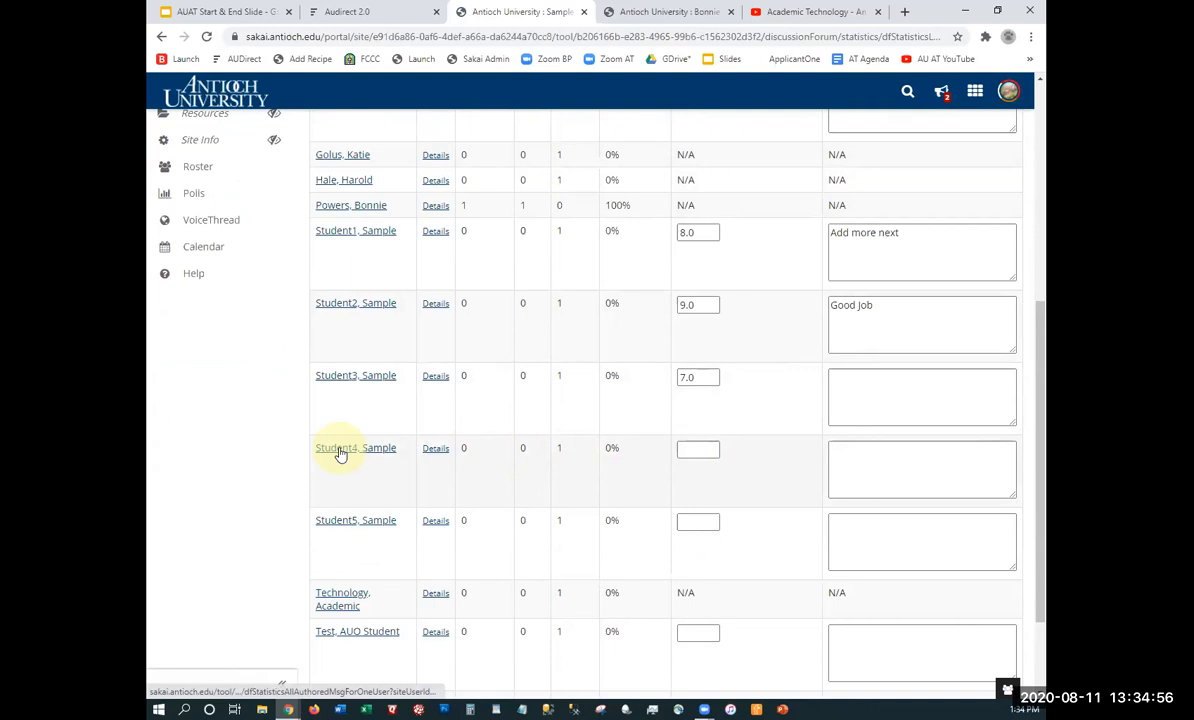
pyautogui.click(708, 450)
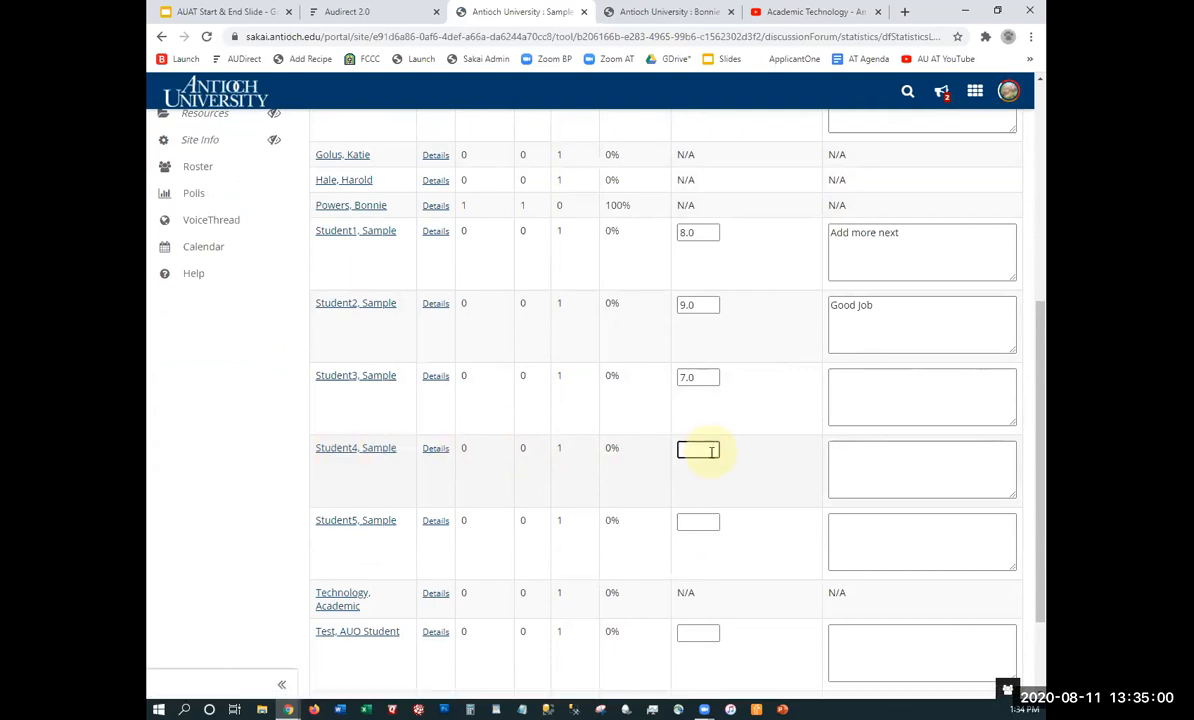
pyautogui.click(867, 451)
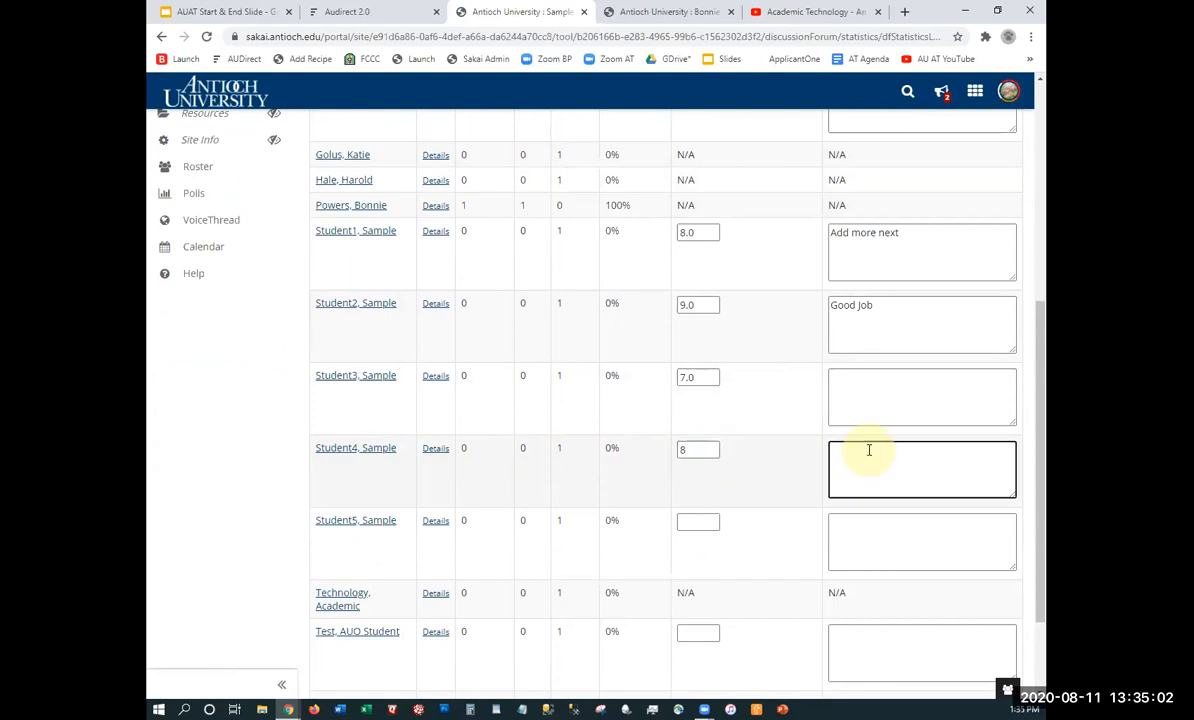
pyautogui.write('Some comments go here')
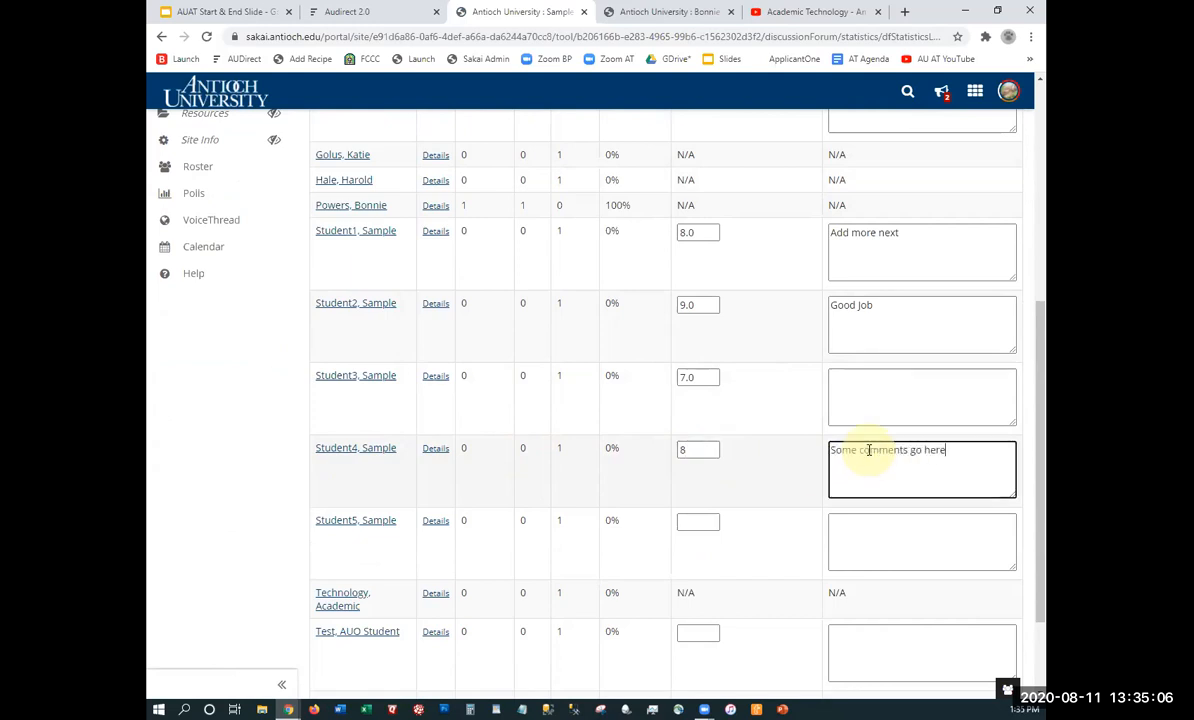
pyautogui.scroll(-2, 728, 408)
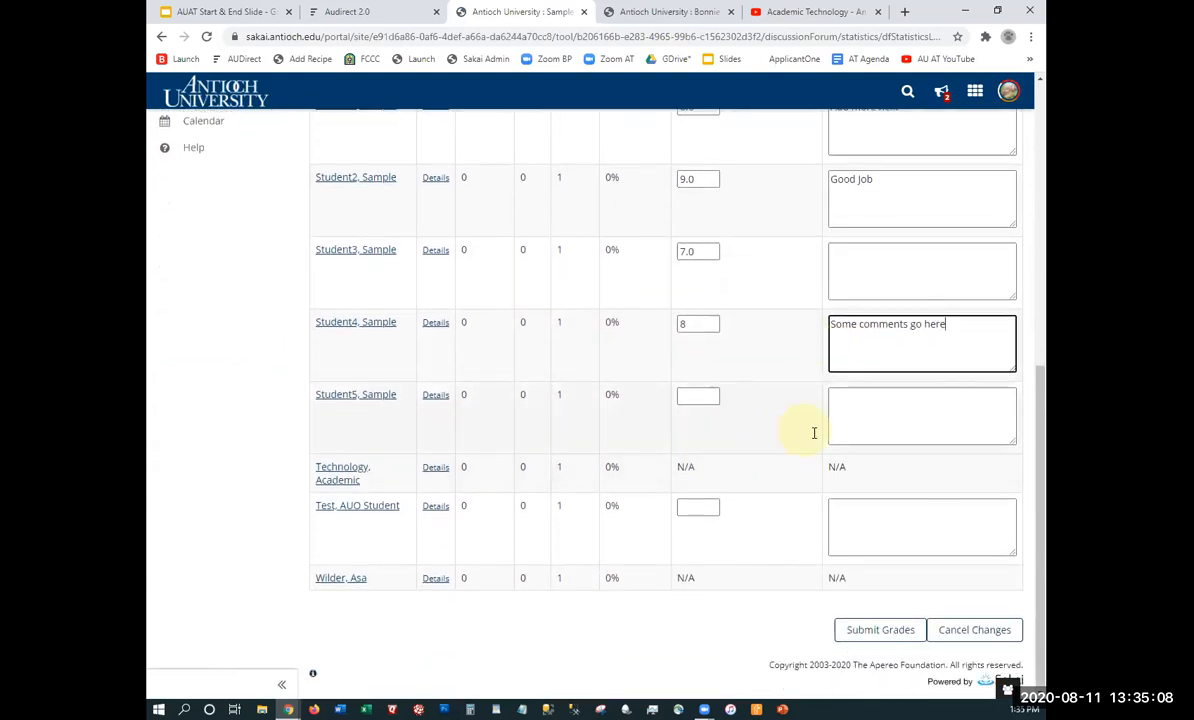
pyautogui.click(881, 630)
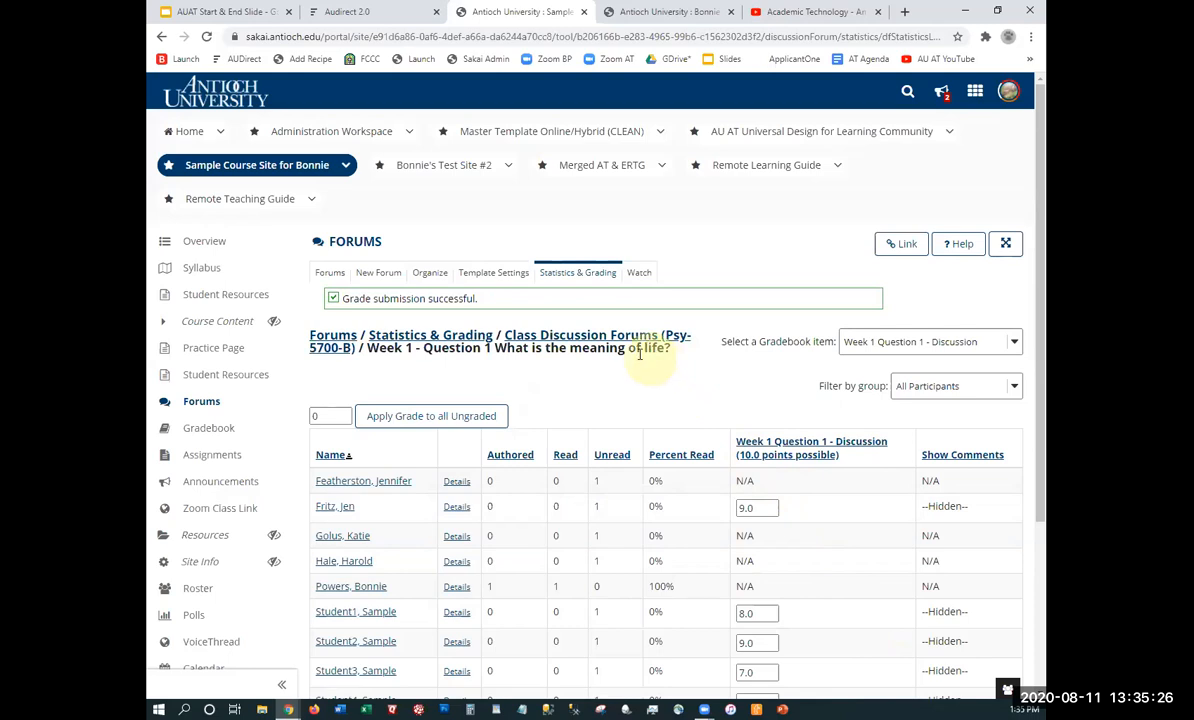
# Return to the forum list, open grading for the Week 2 - Question 1 topic and select the gradebook item Week 2 Discussion
pyautogui.click(1010, 343)
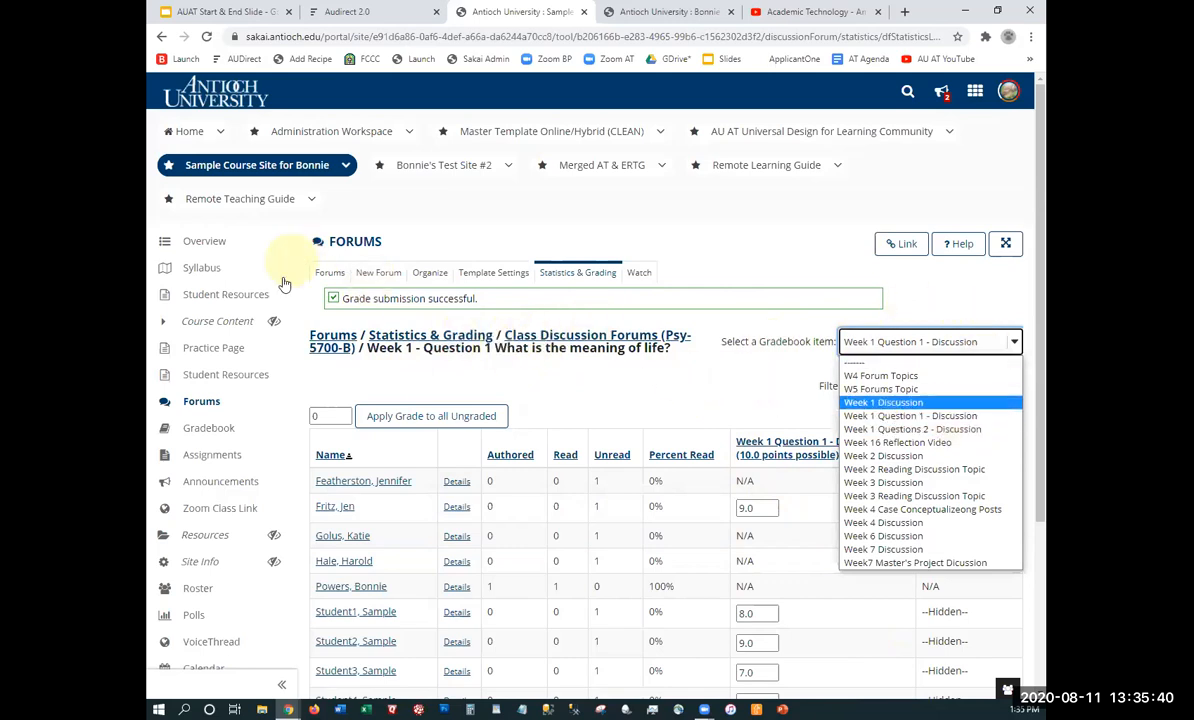
pyautogui.click(321, 341)
pyautogui.click(322, 341)
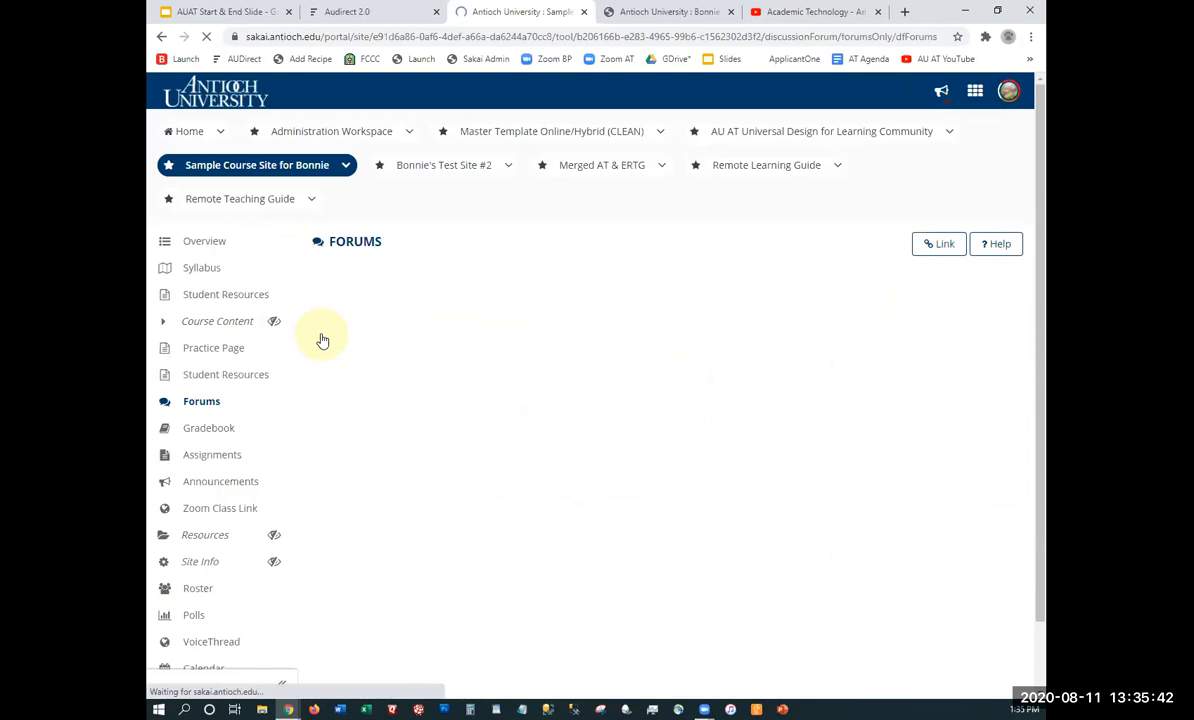
pyautogui.scroll(-2, 420, 322)
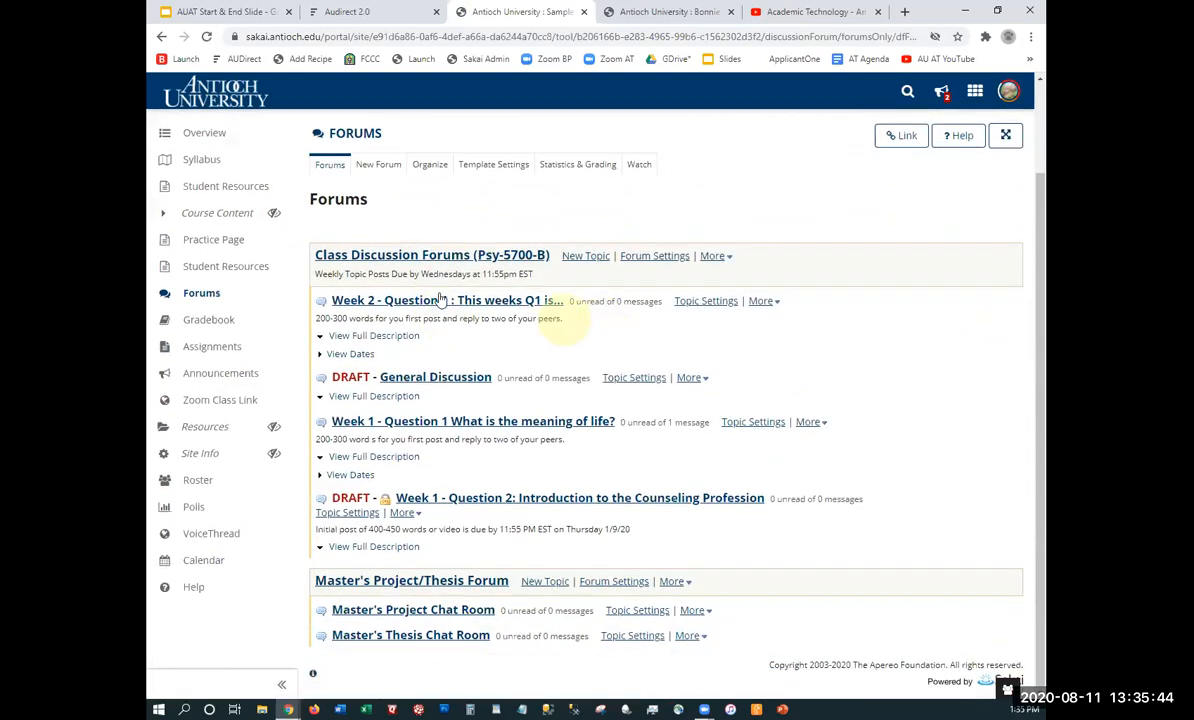
pyautogui.click(757, 302)
pyautogui.click(781, 341)
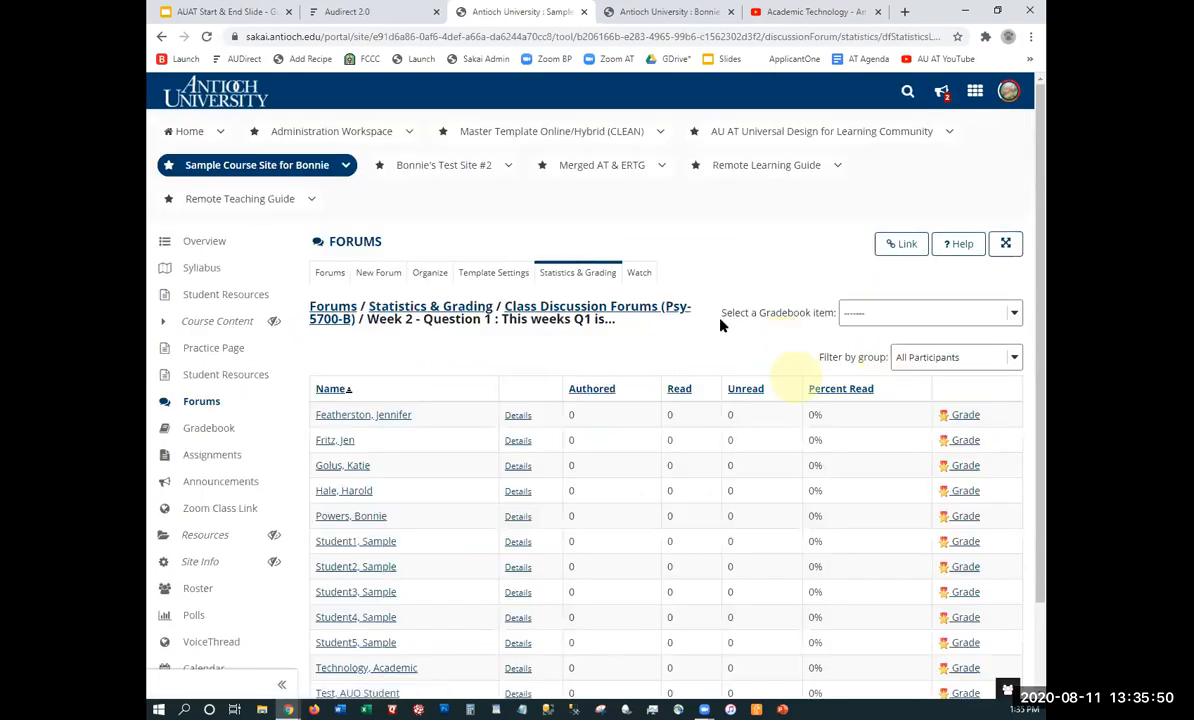
pyautogui.click(869, 314)
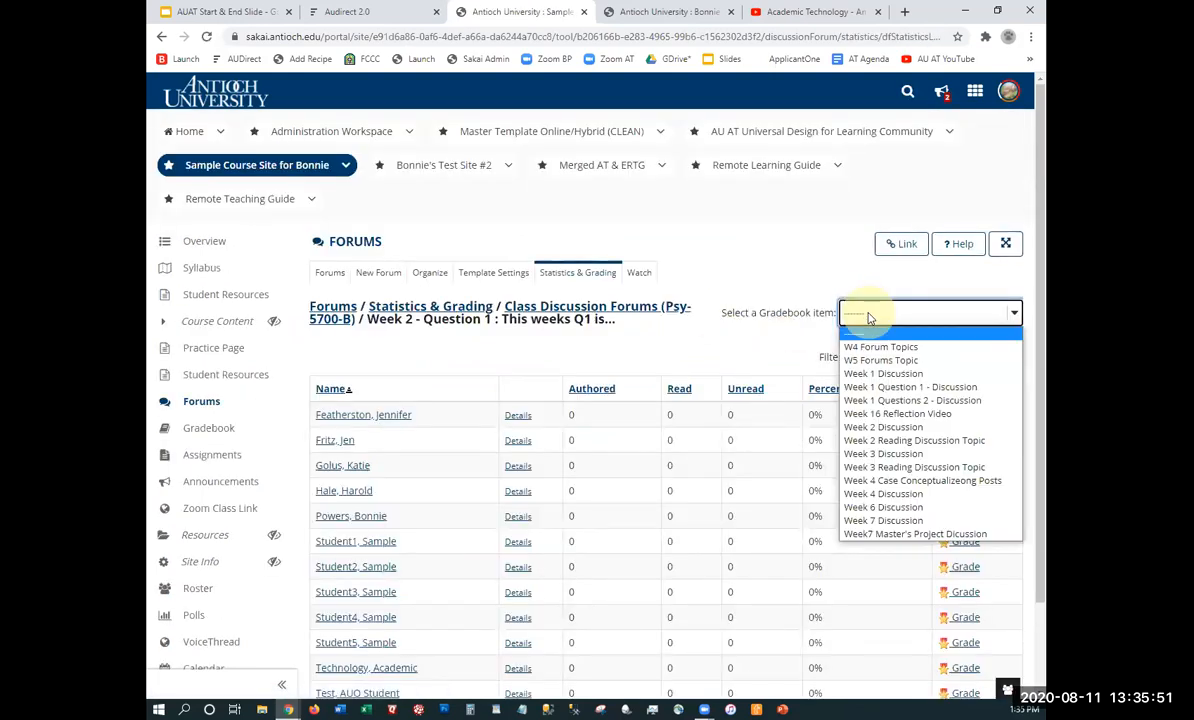
pyautogui.click(868, 427)
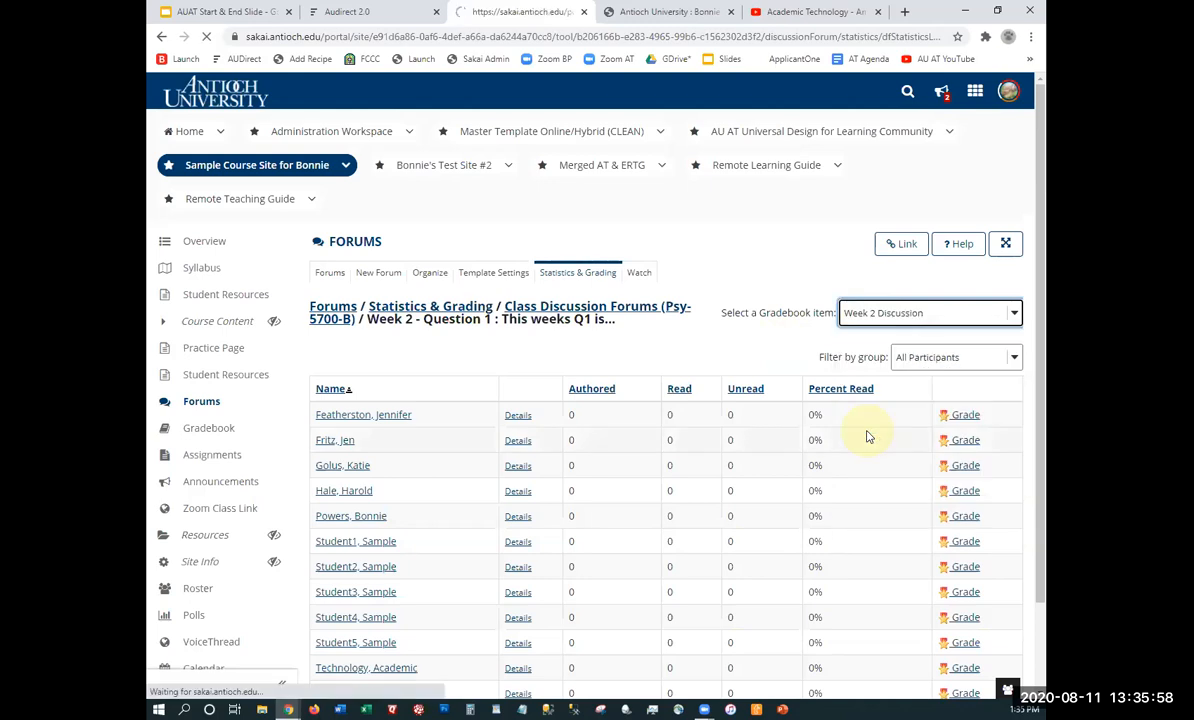
# Show the comment fields for Week 2 Discussion and examine the student grading list down to the submission options
pyautogui.scroll(-3, 800, 370)
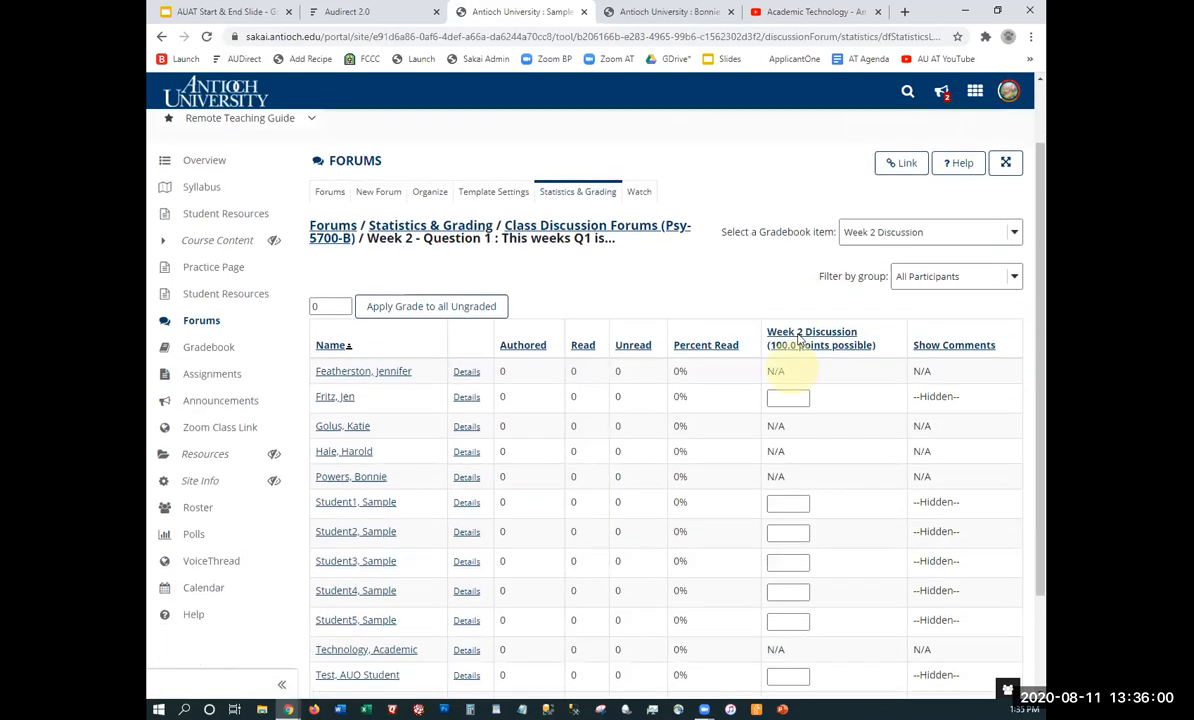
pyautogui.click(935, 220)
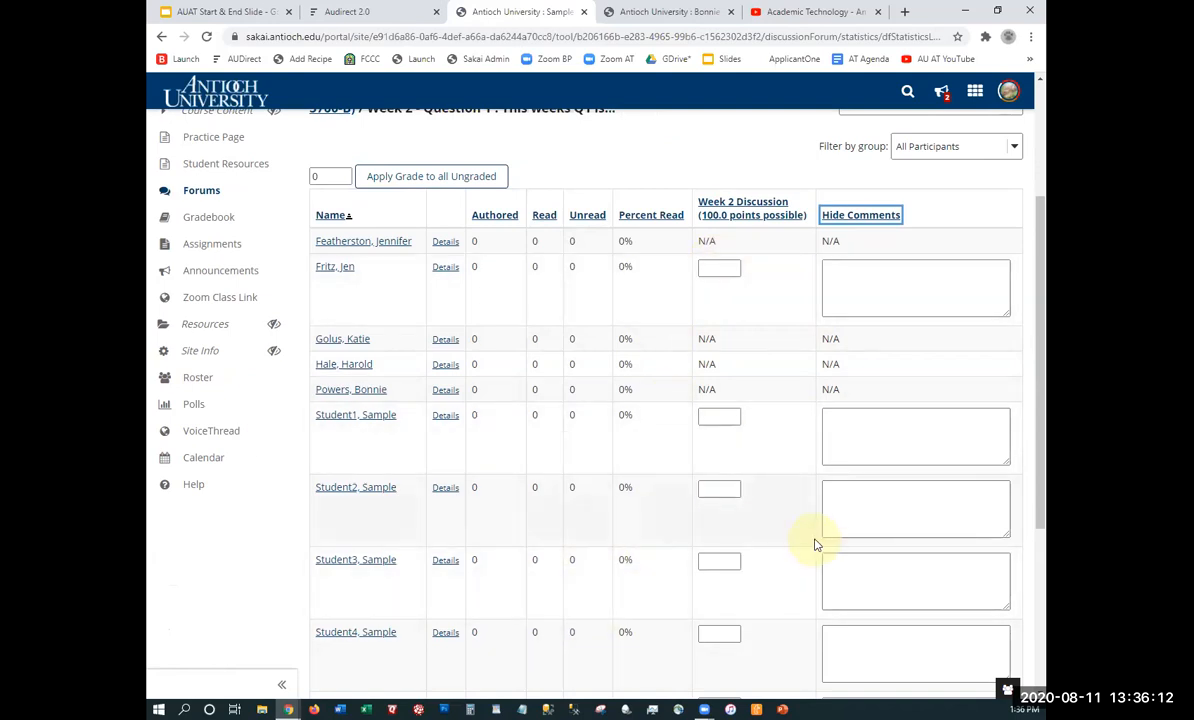
pyautogui.scroll(-5, 826, 533)
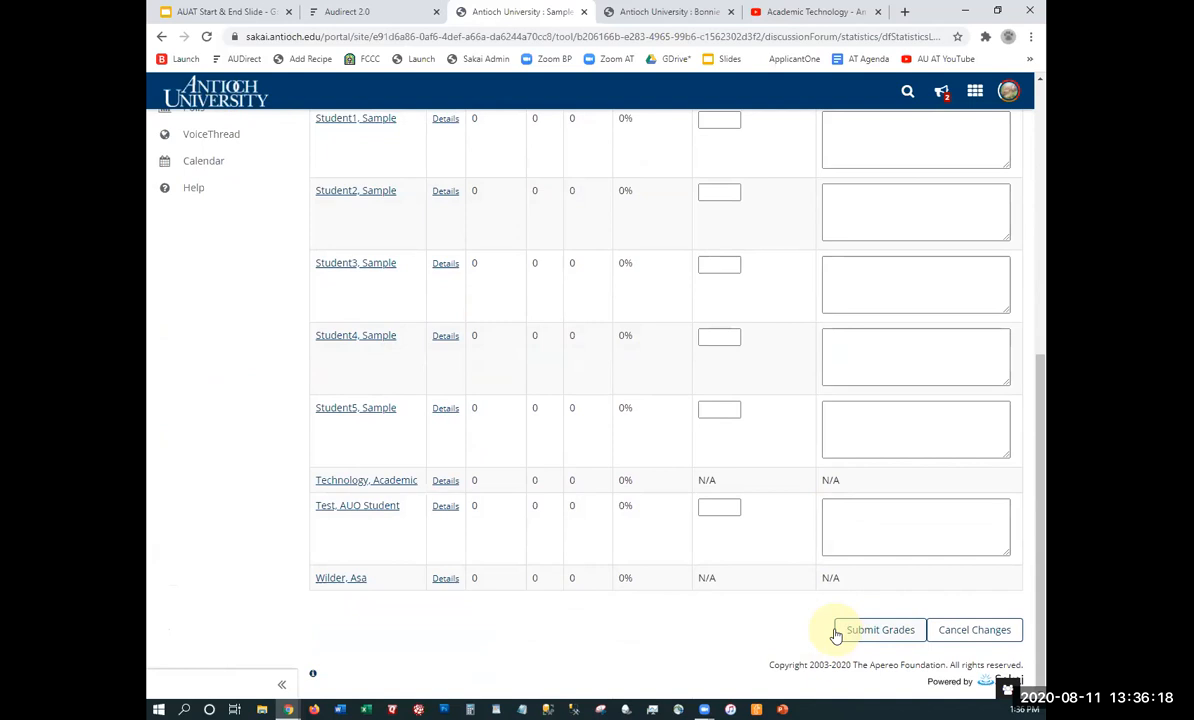
pyautogui.scroll(3, 743, 299)
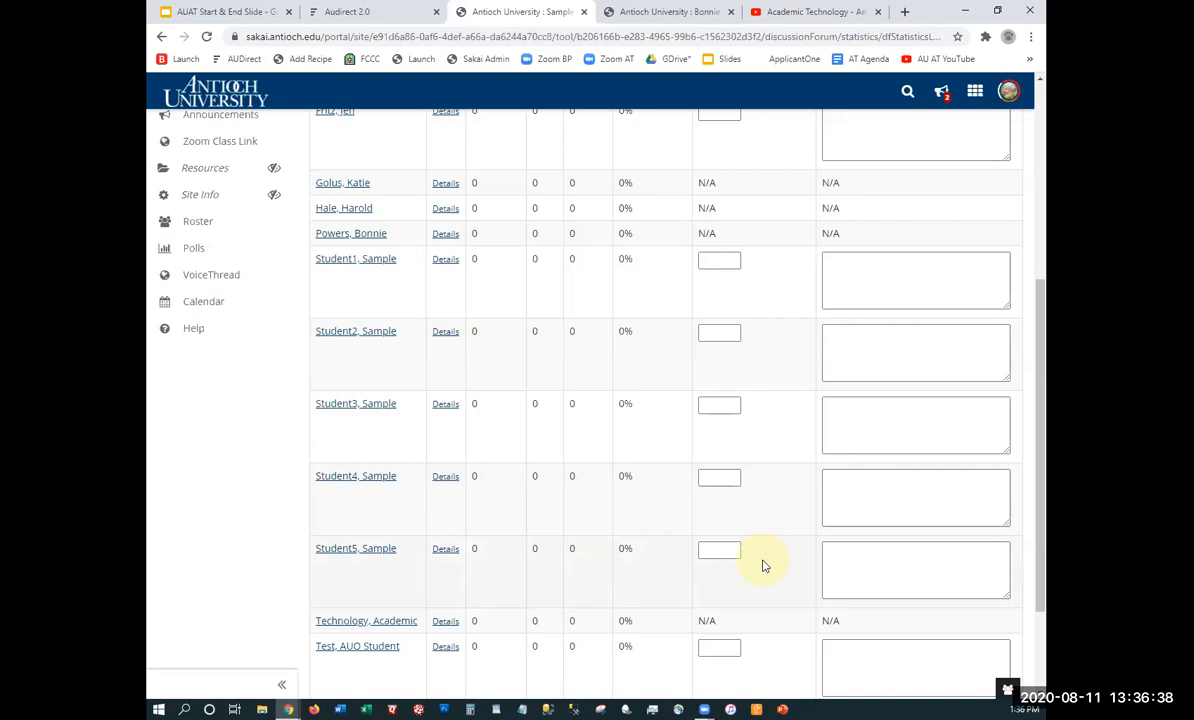
pyautogui.scroll(4, 760, 550)
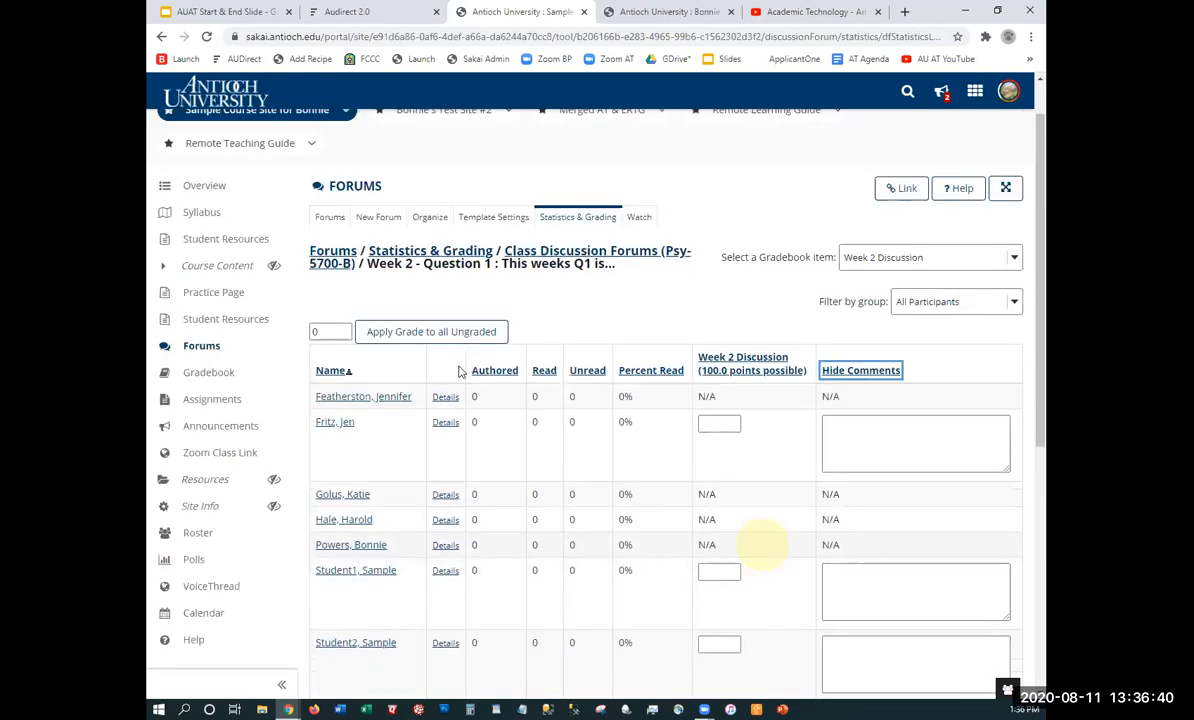
# Return to the forum list and open the posted response in the Week 1 - Question 1 What is the meaning of life? topic
pyautogui.click(333, 308)
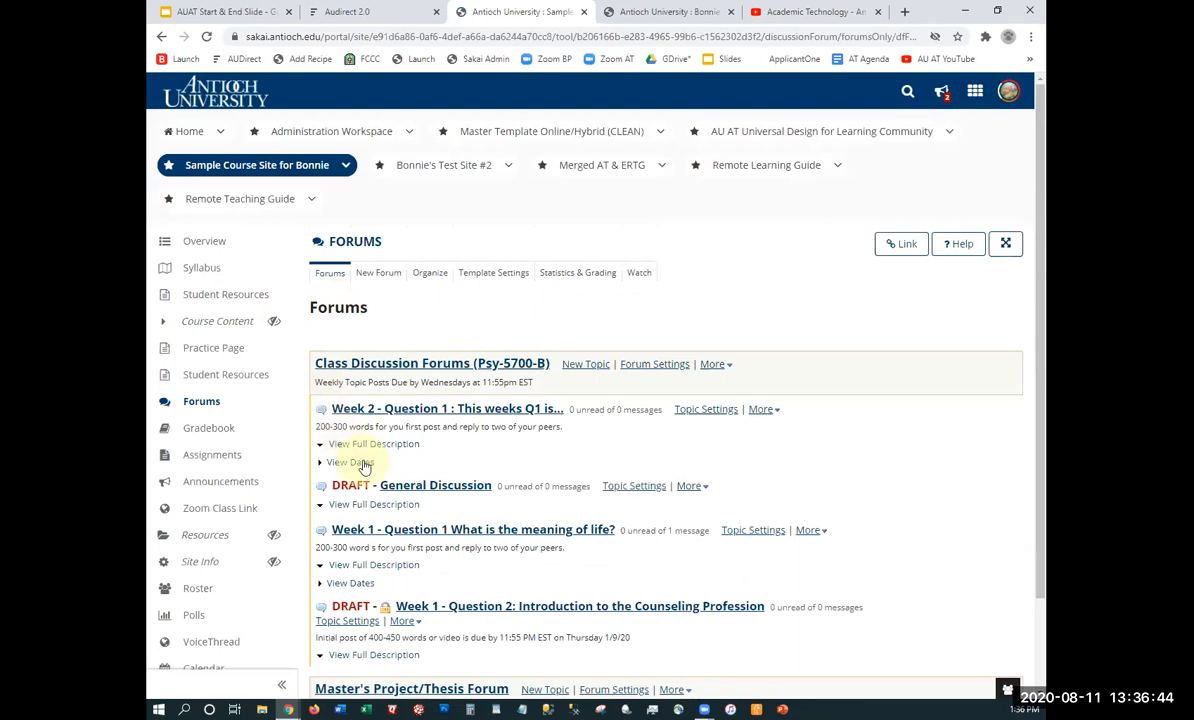
pyautogui.scroll(-2, 440, 500)
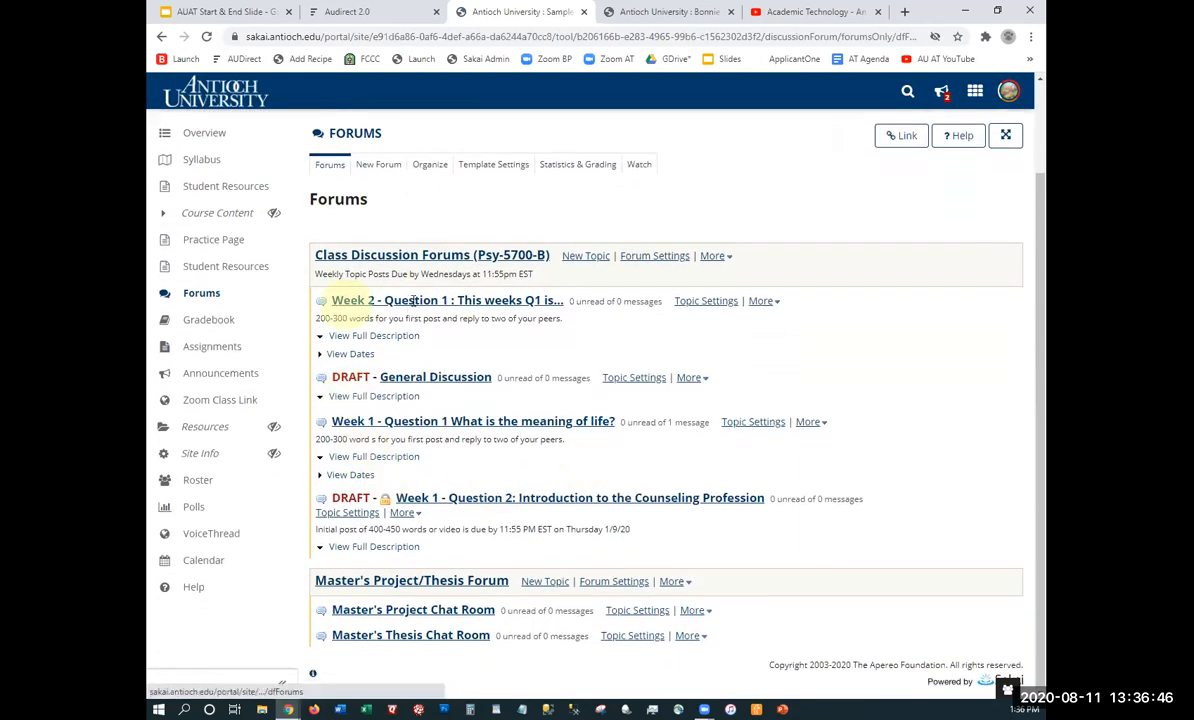
pyautogui.click(565, 423)
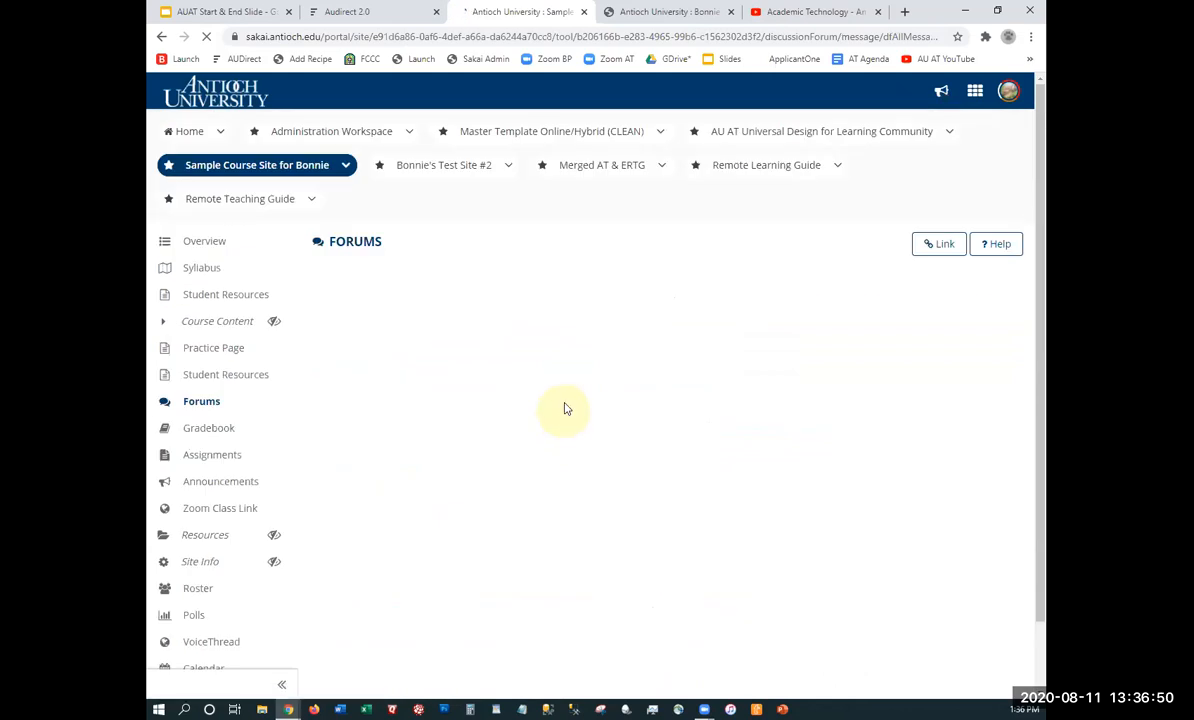
pyautogui.click(380, 472)
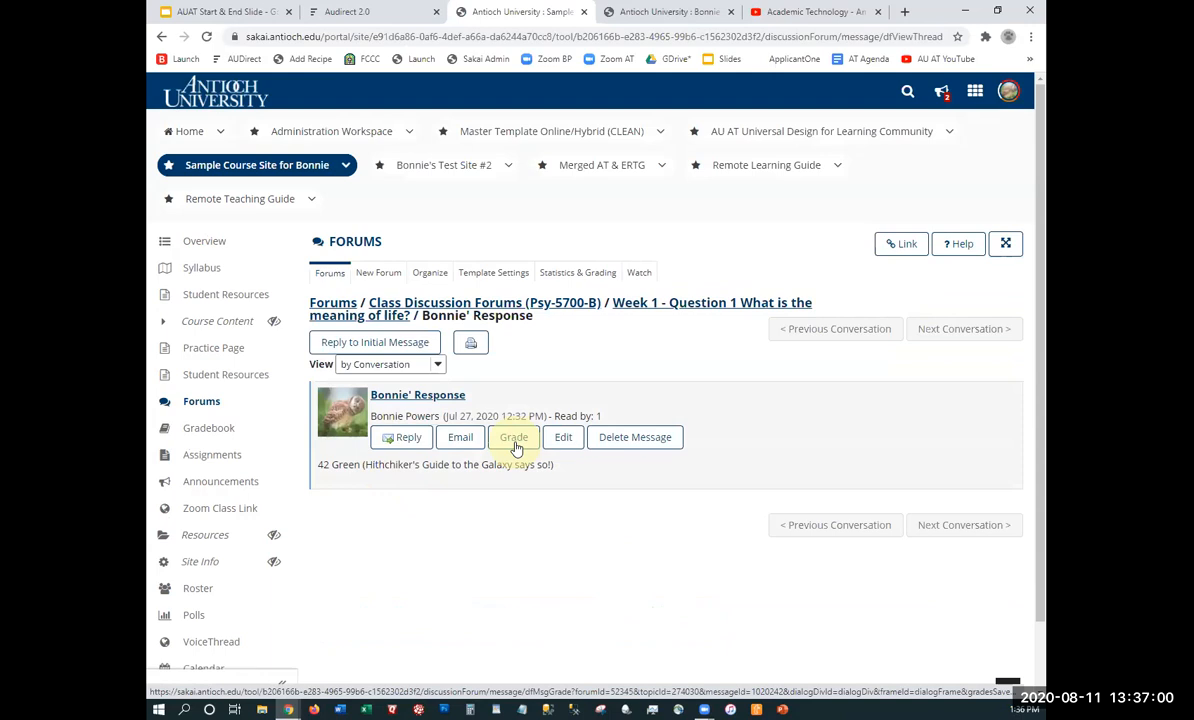
# Open the grade form for the posted response, select the gradebook item Week 1 Question 1 - Discussion, and close it without submitting
pyautogui.click(514, 440)
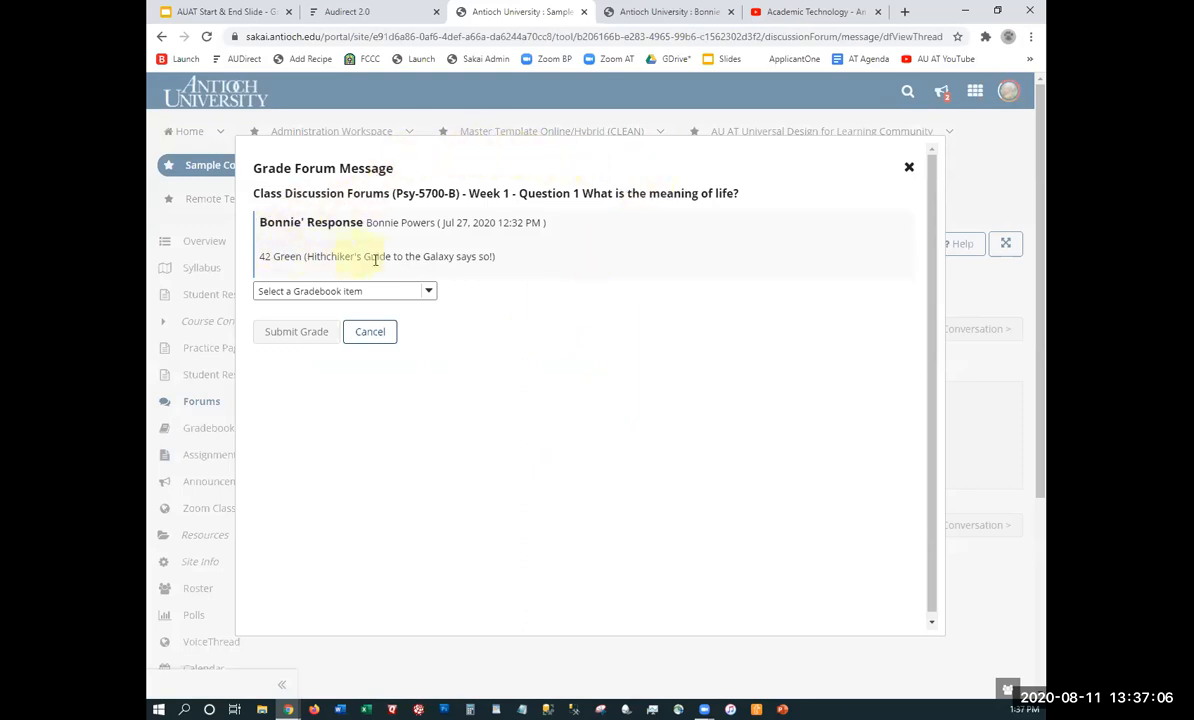
pyautogui.click(428, 291)
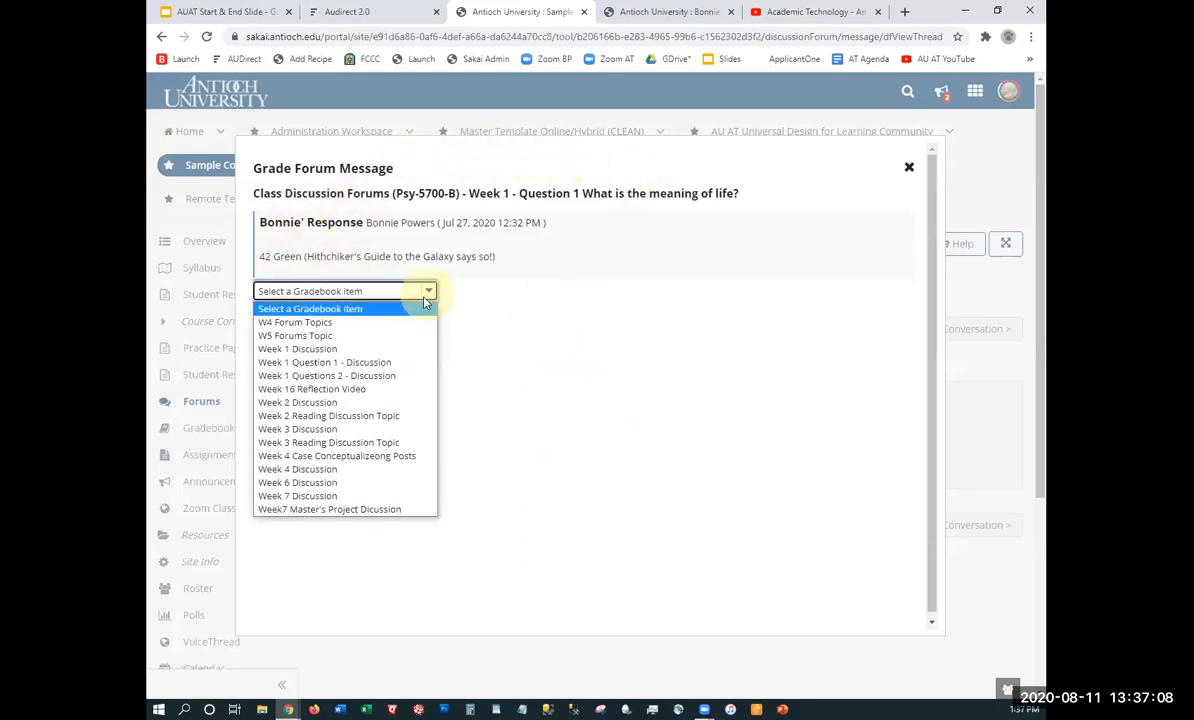
pyautogui.click(300, 363)
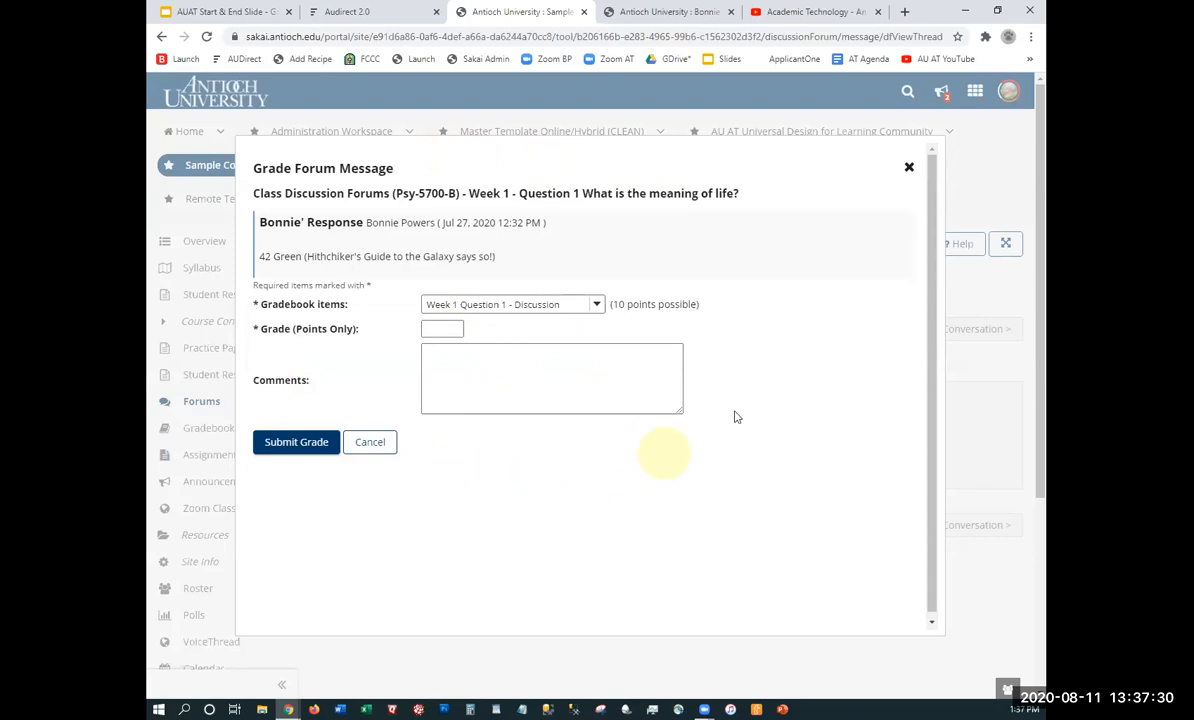
pyautogui.click(908, 169)
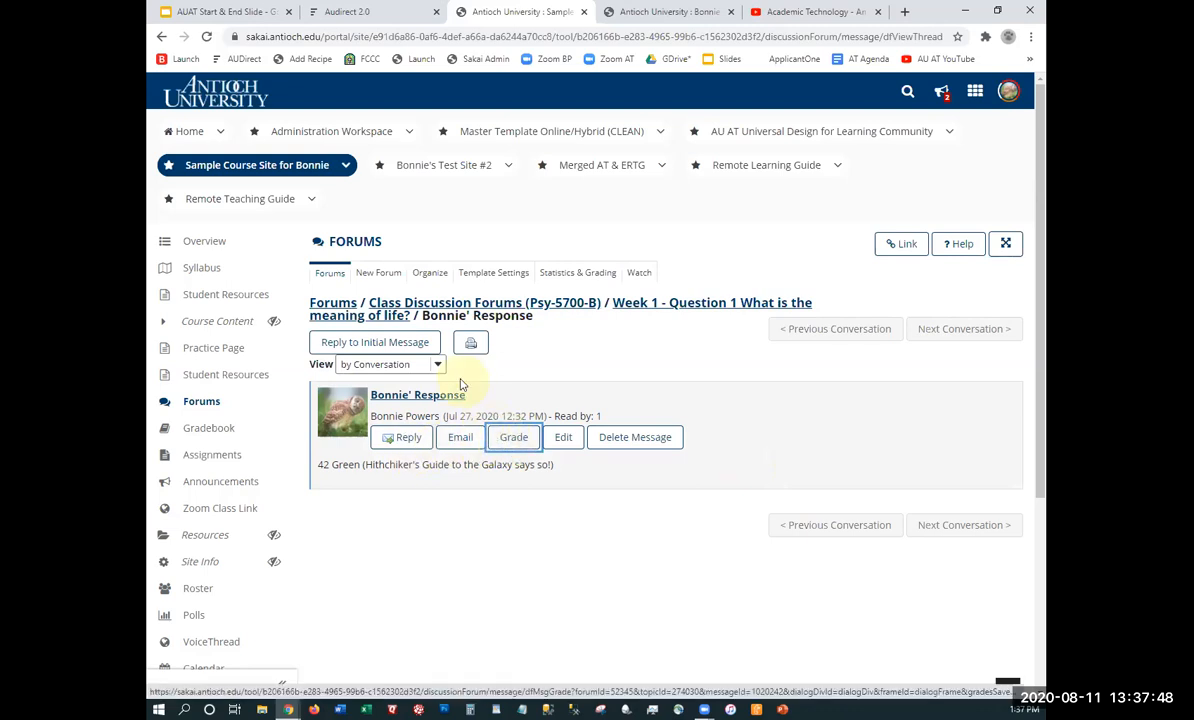
# Return to the forum list, open grading for the Week 1 - Question 1 topic and select the gradebook item Week 1 Question 1 - Discussion
pyautogui.click(331, 302)
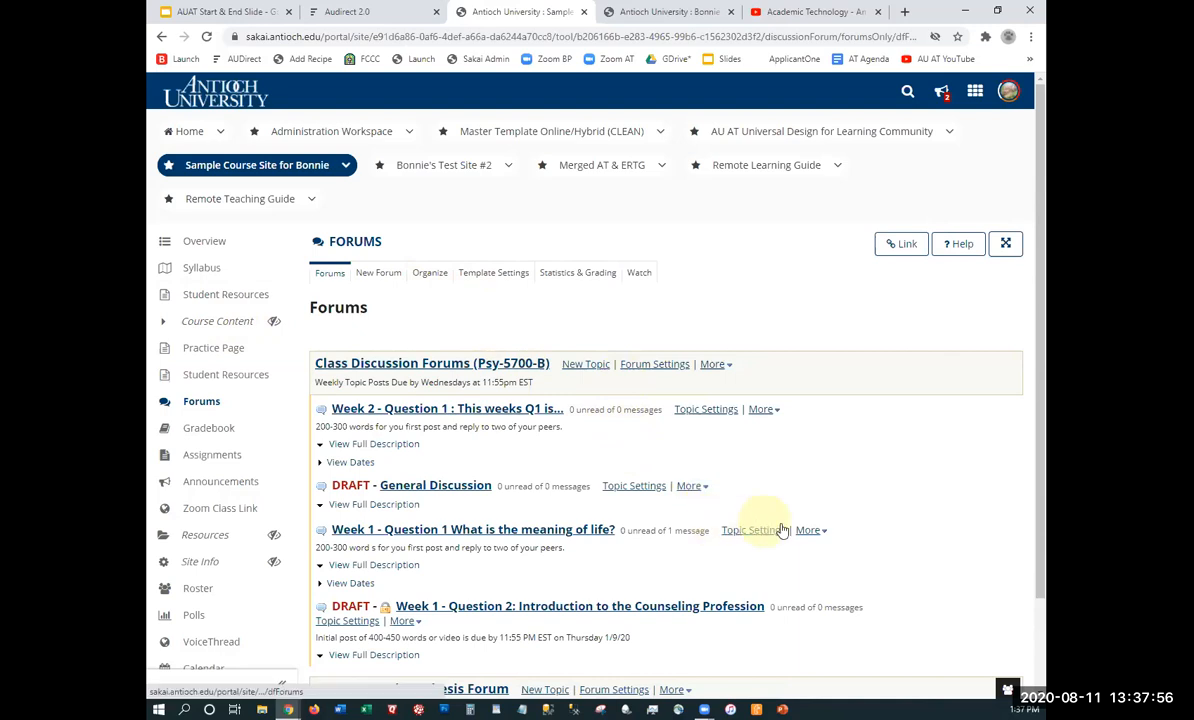
pyautogui.click(806, 531)
pyautogui.click(814, 567)
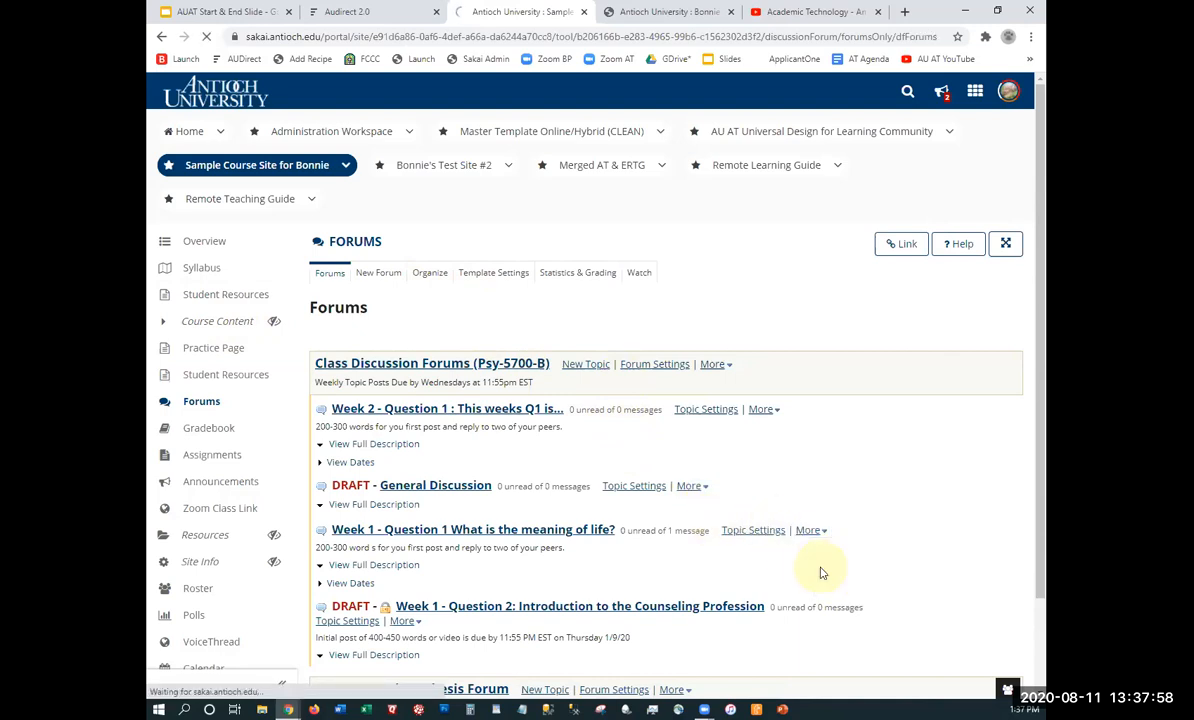
pyautogui.click(903, 322)
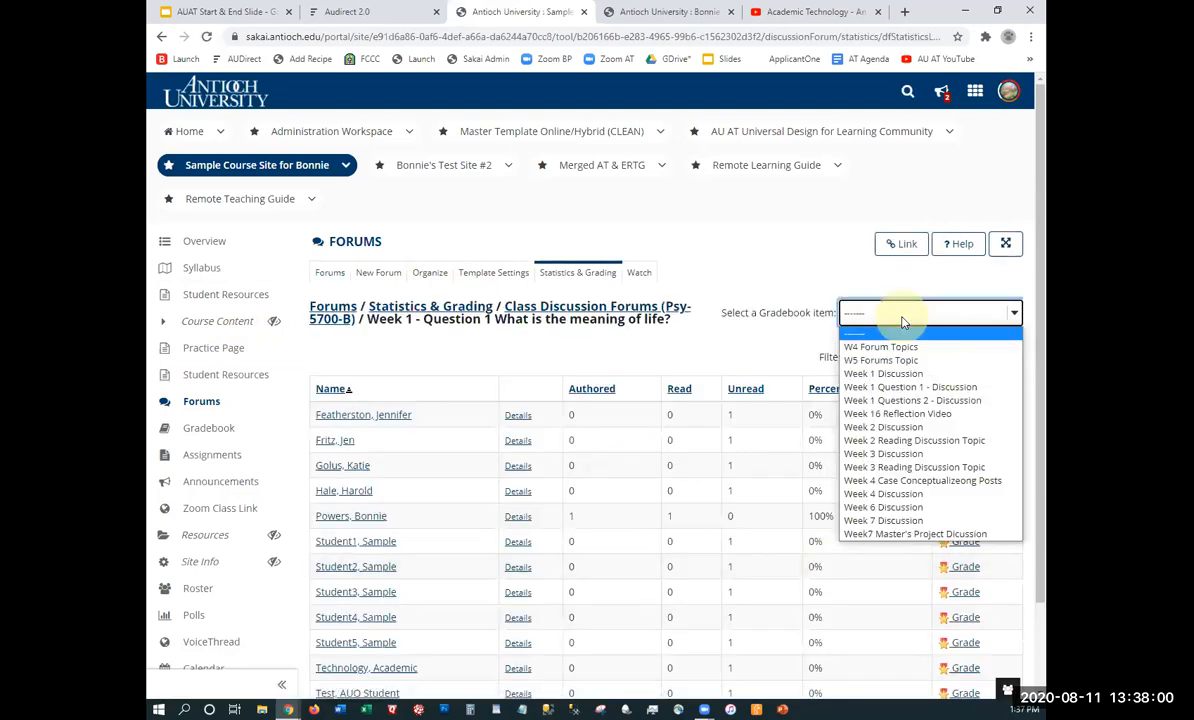
pyautogui.click(897, 383)
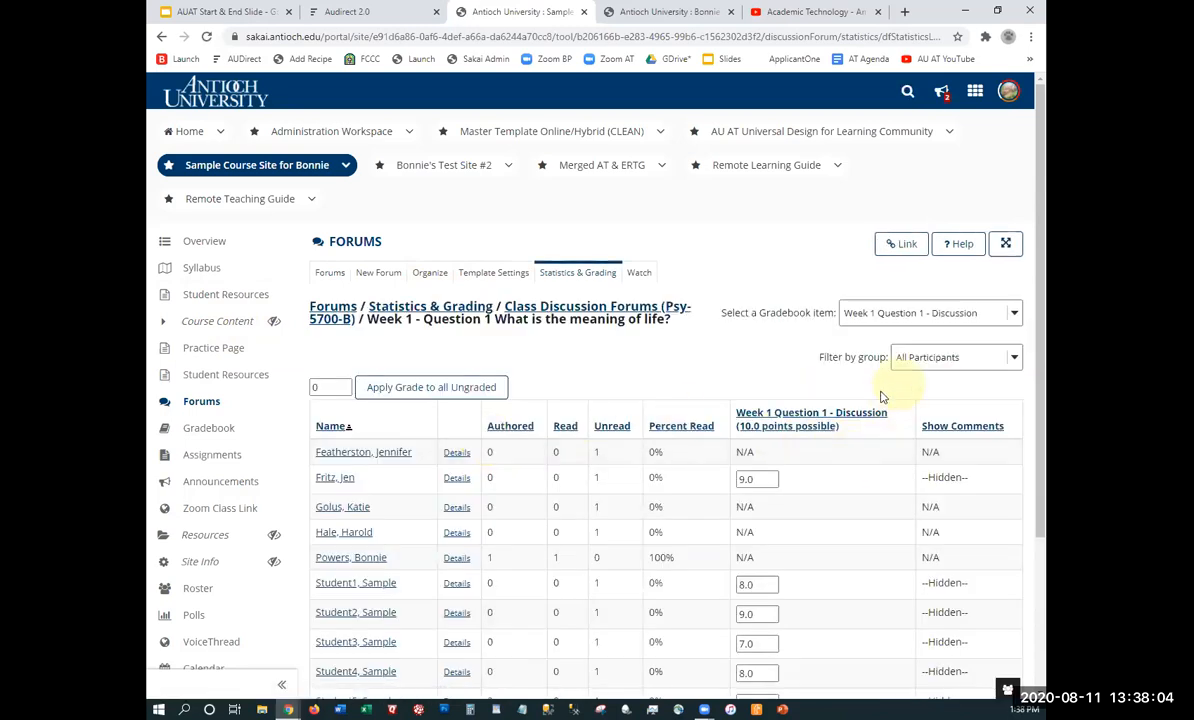
# View the first participant's message details and return through the forum list to grading for the Week 1 - Question 1 topic
pyautogui.click(455, 456)
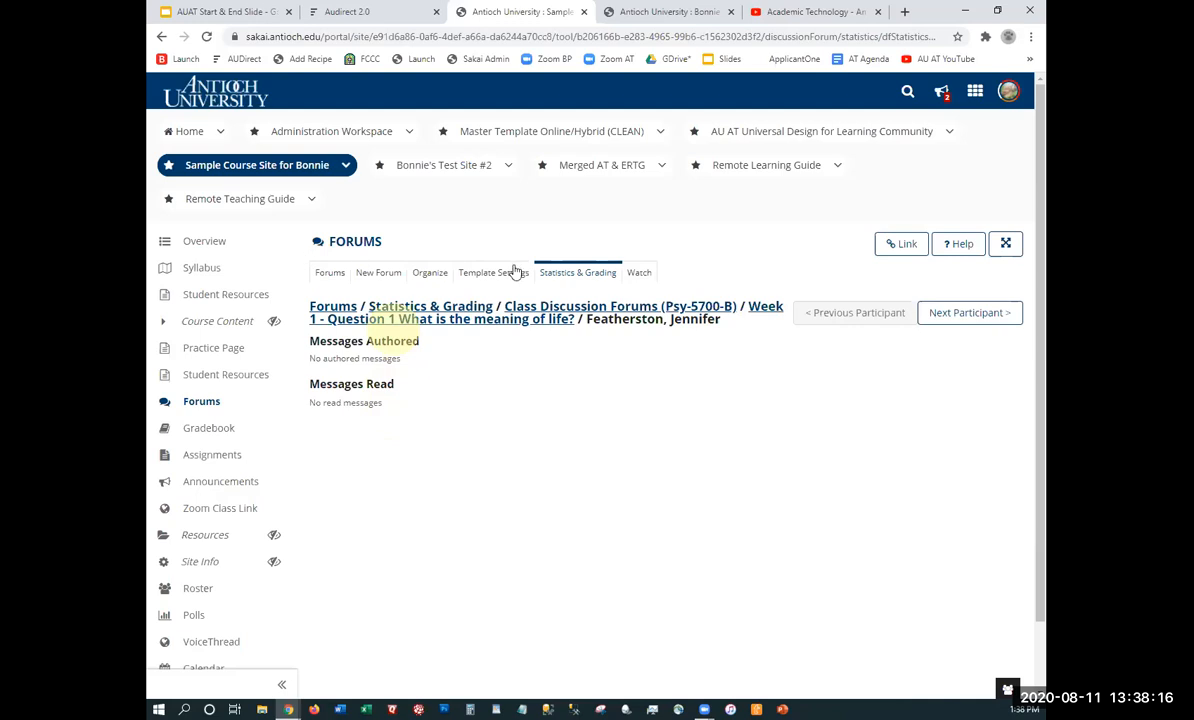
pyautogui.click(161, 40)
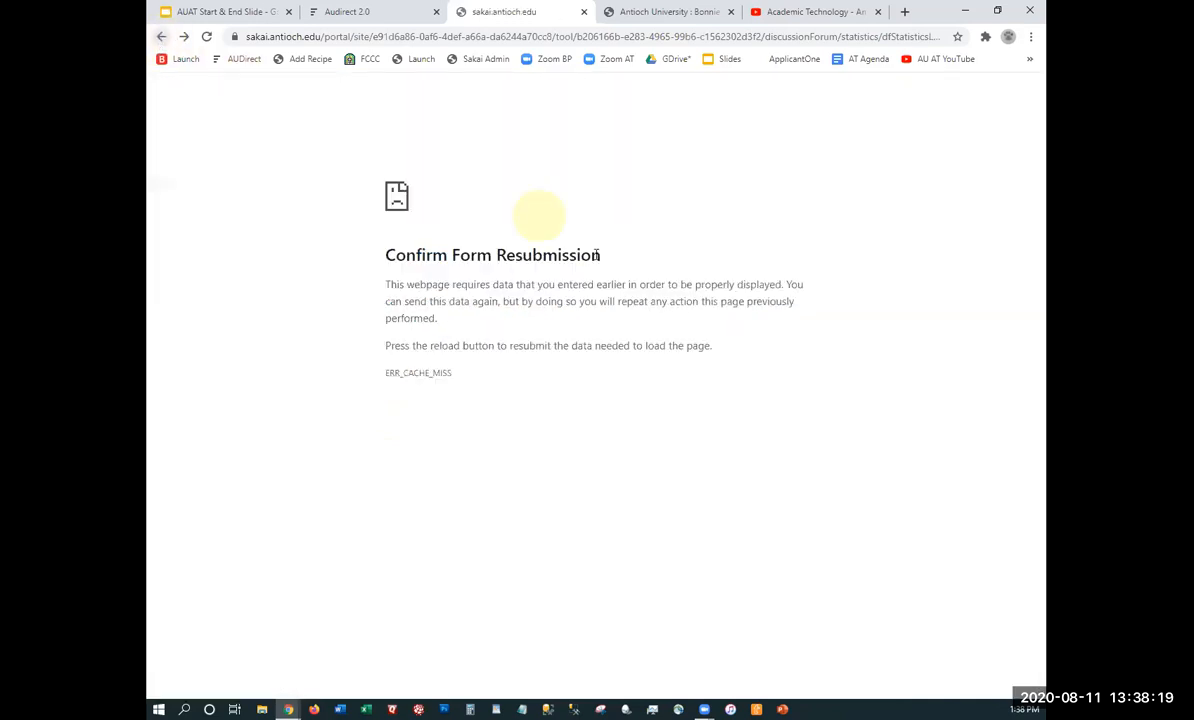
pyautogui.click(184, 37)
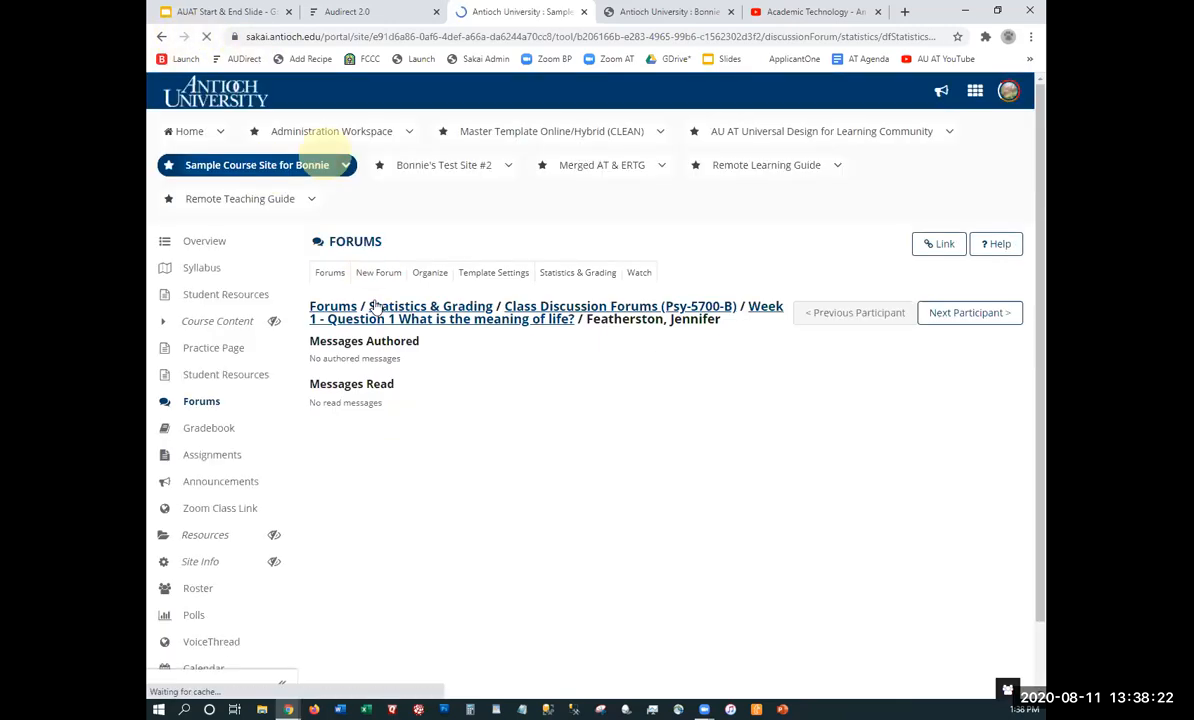
pyautogui.click(321, 308)
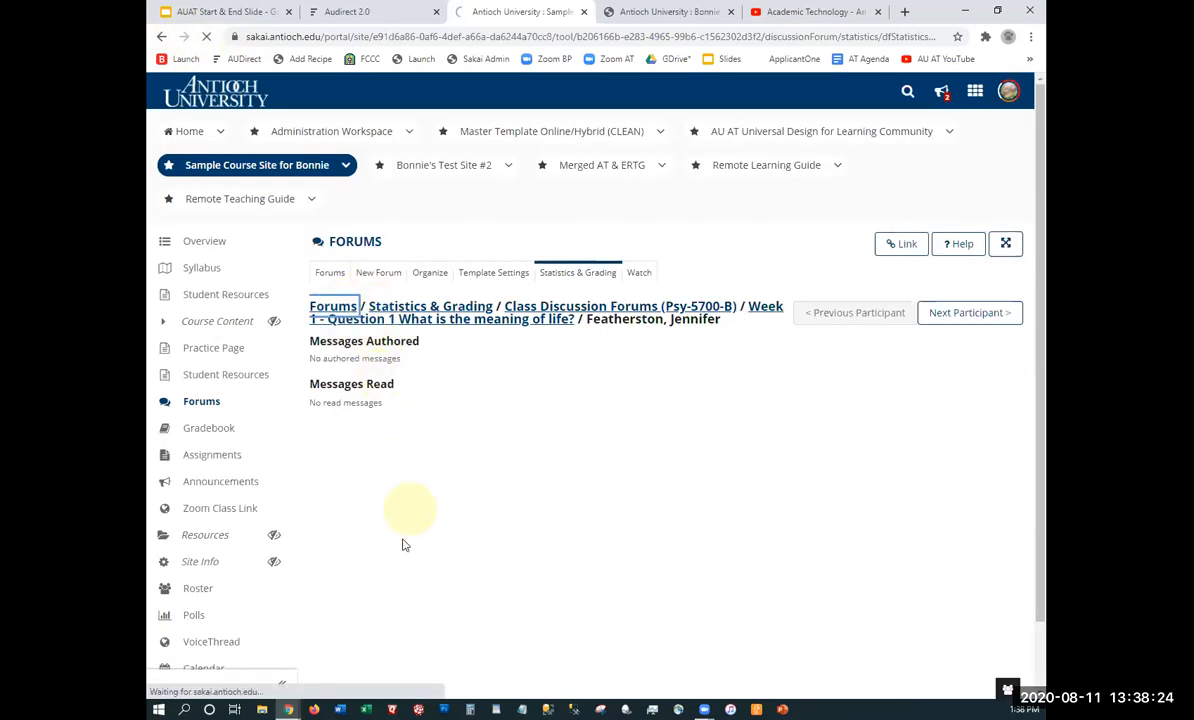
pyautogui.click(808, 530)
pyautogui.click(816, 568)
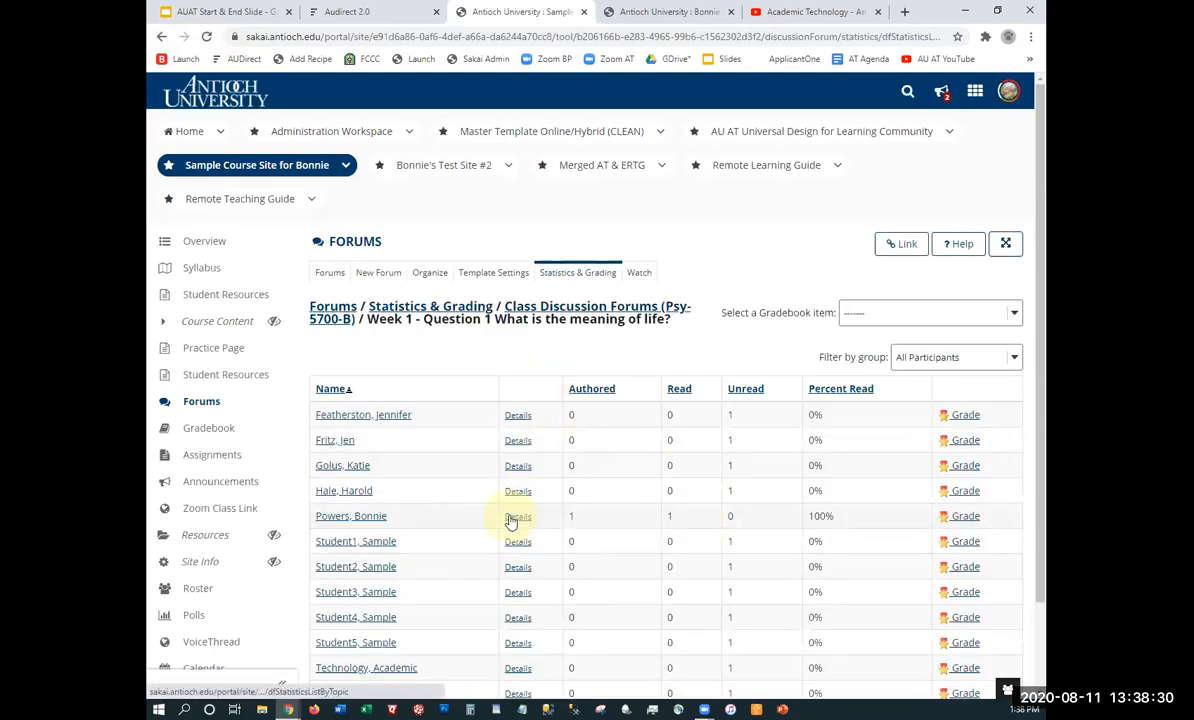
# Review the posts written by the participant who authored the message, and close the window
pyautogui.click(350, 516)
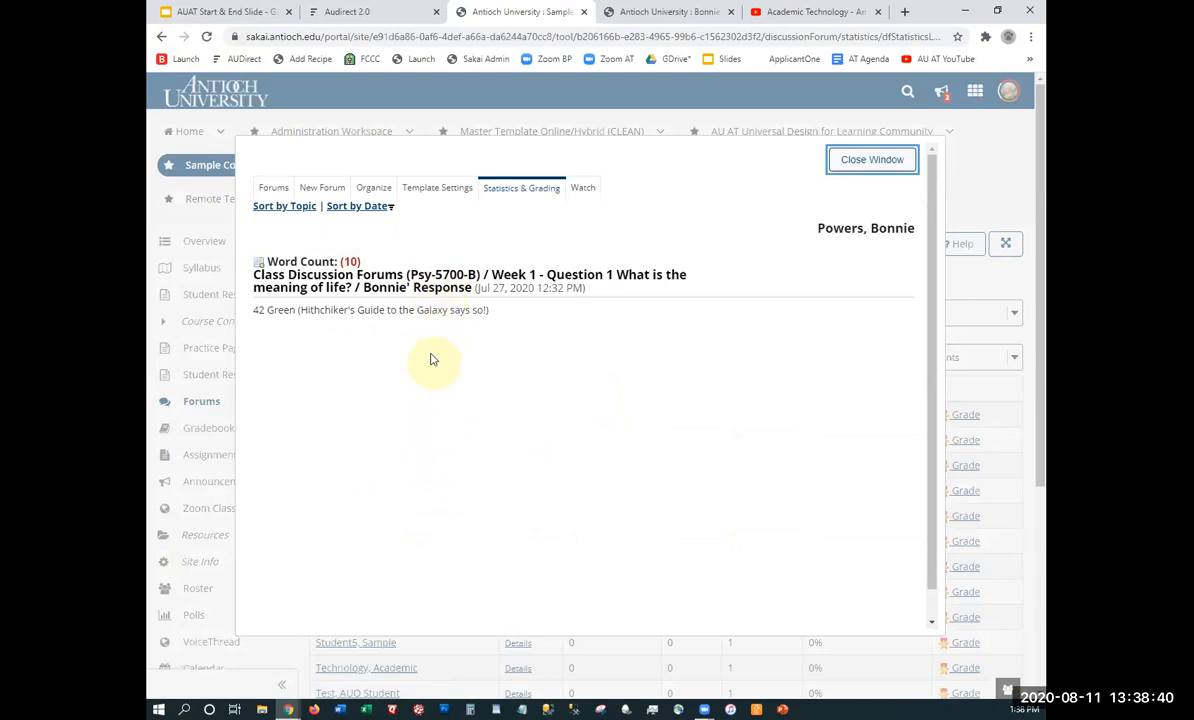
pyautogui.scroll(-1, 430, 350)
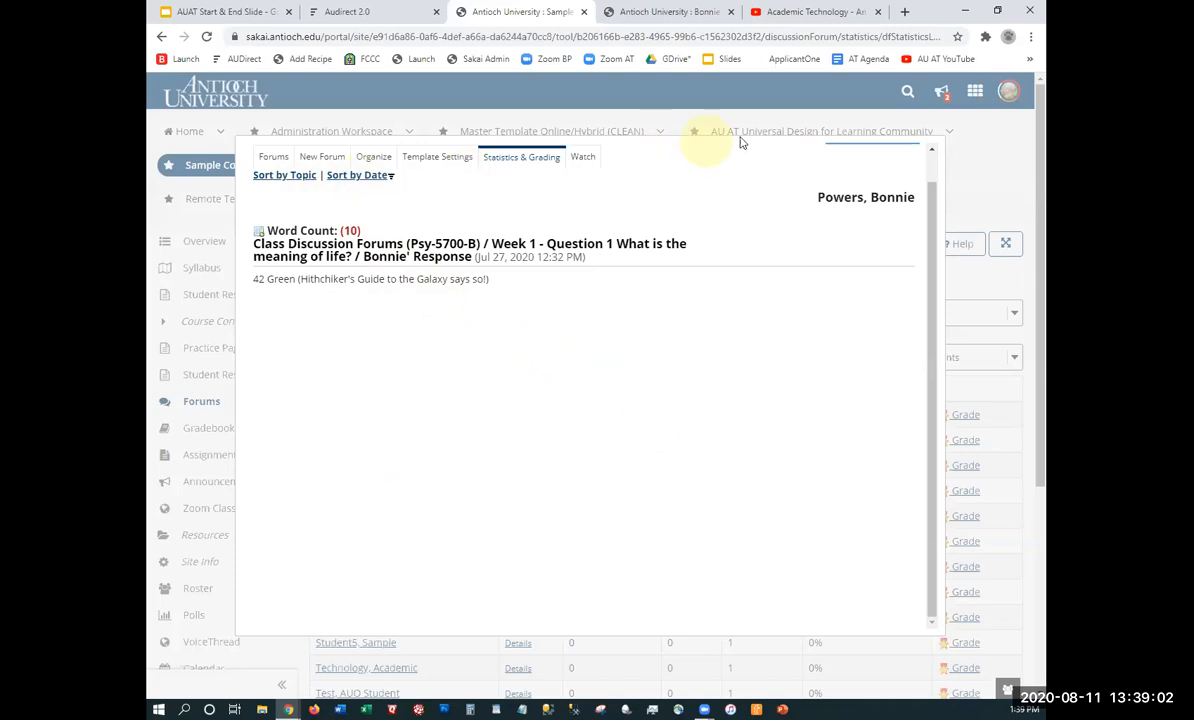
pyautogui.scroll(-3, 816, 317)
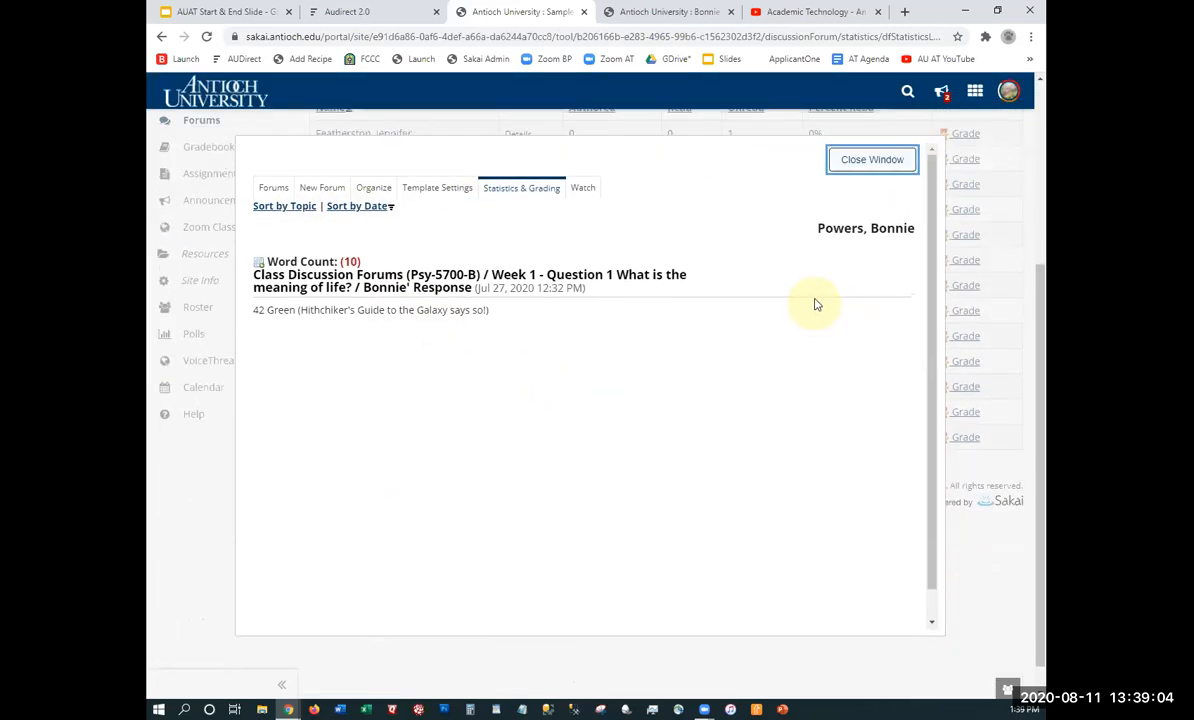
pyautogui.click(849, 161)
# Select the gradebook item Week 1 Question 1 - Discussion for the topic and examine the participants' grading list down to the submission options
pyautogui.scroll(2, 608, 538)
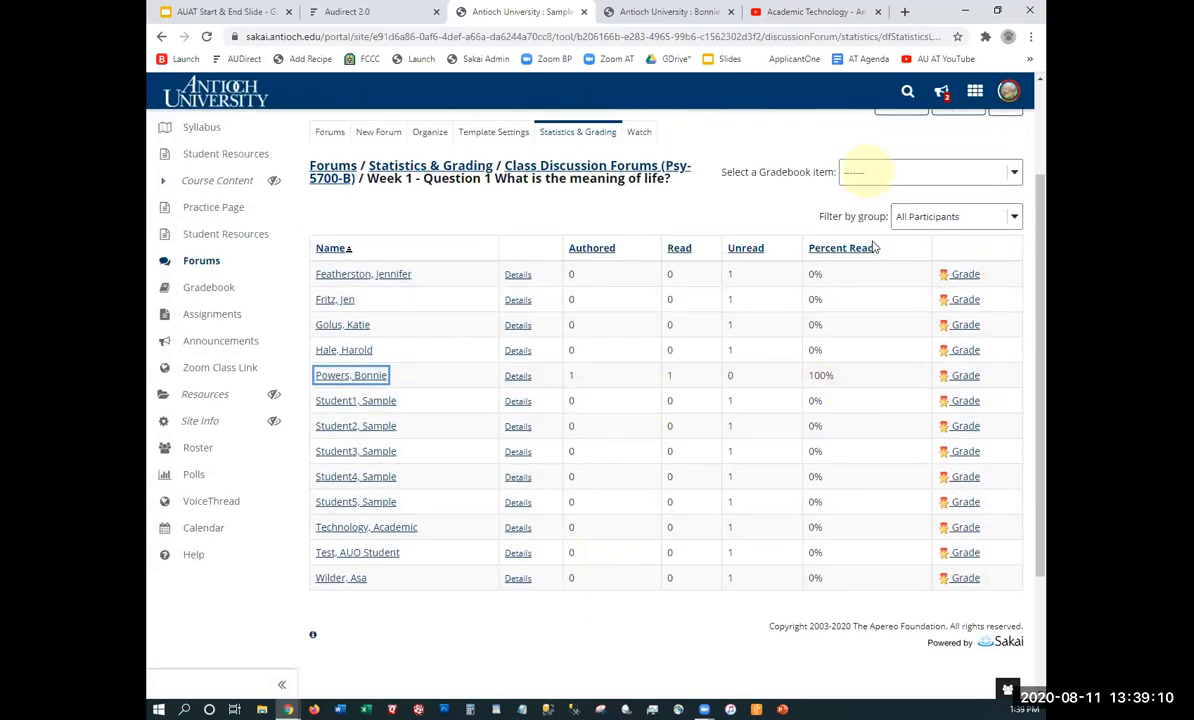
pyautogui.click(862, 170)
pyautogui.click(905, 246)
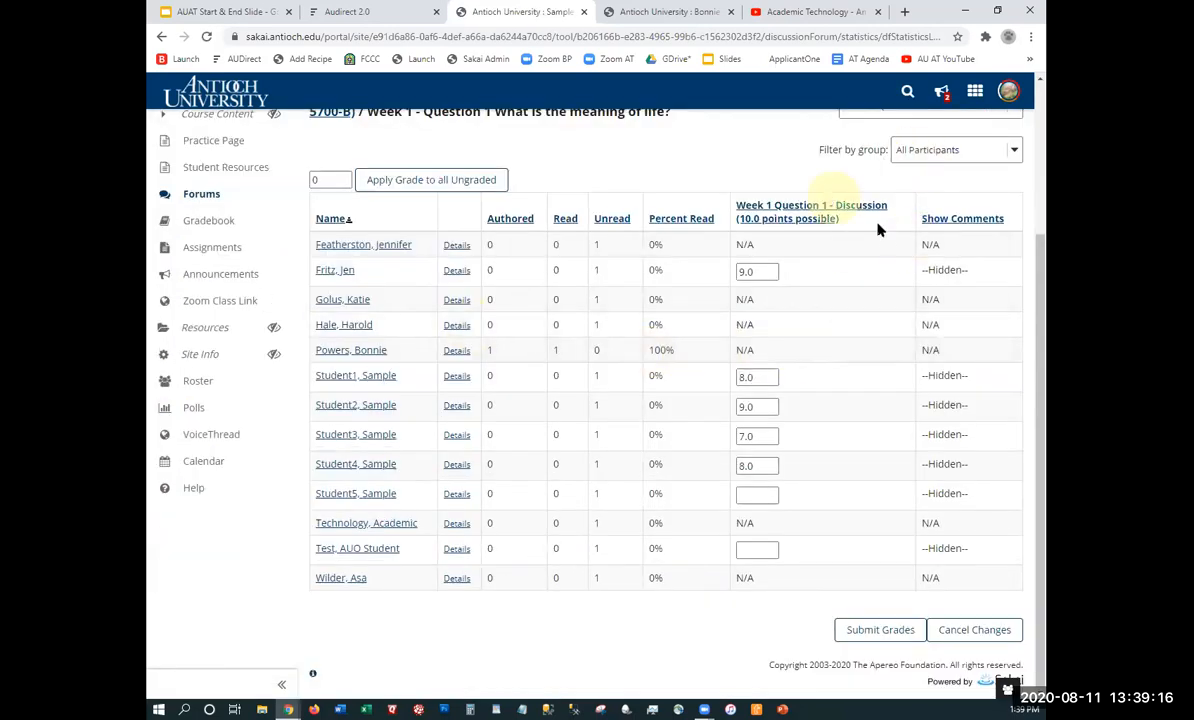
pyautogui.scroll(2, 860, 500)
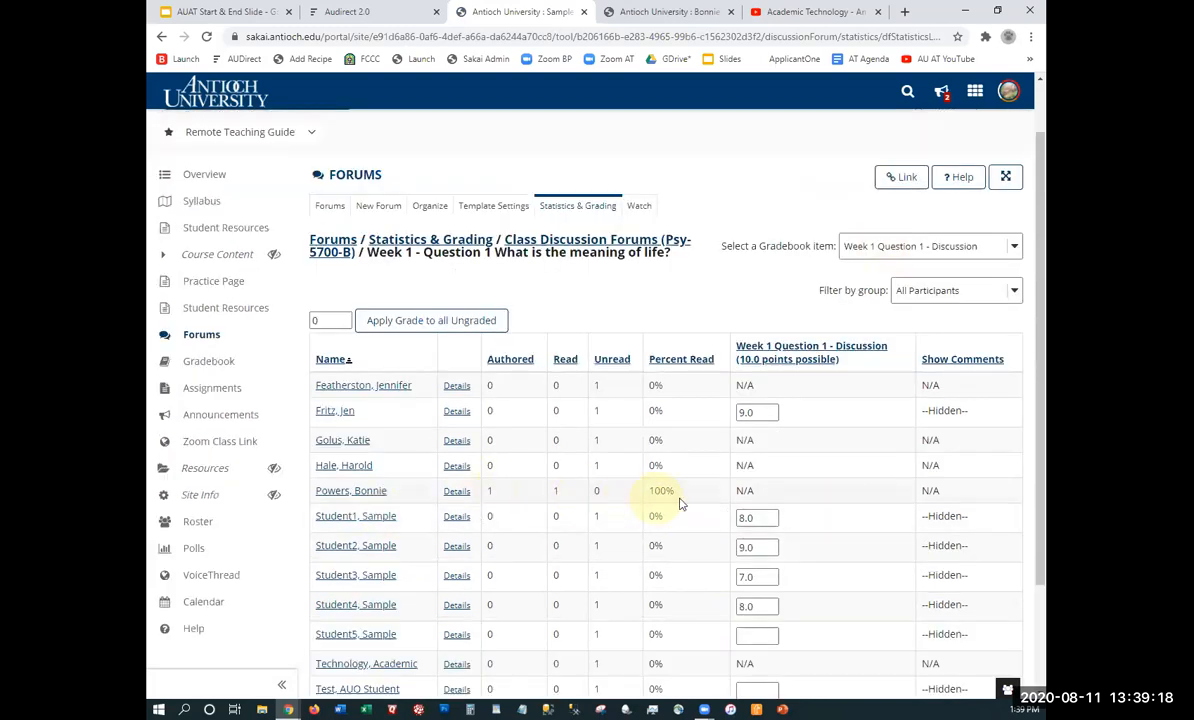
pyautogui.scroll(-3, 461, 445)
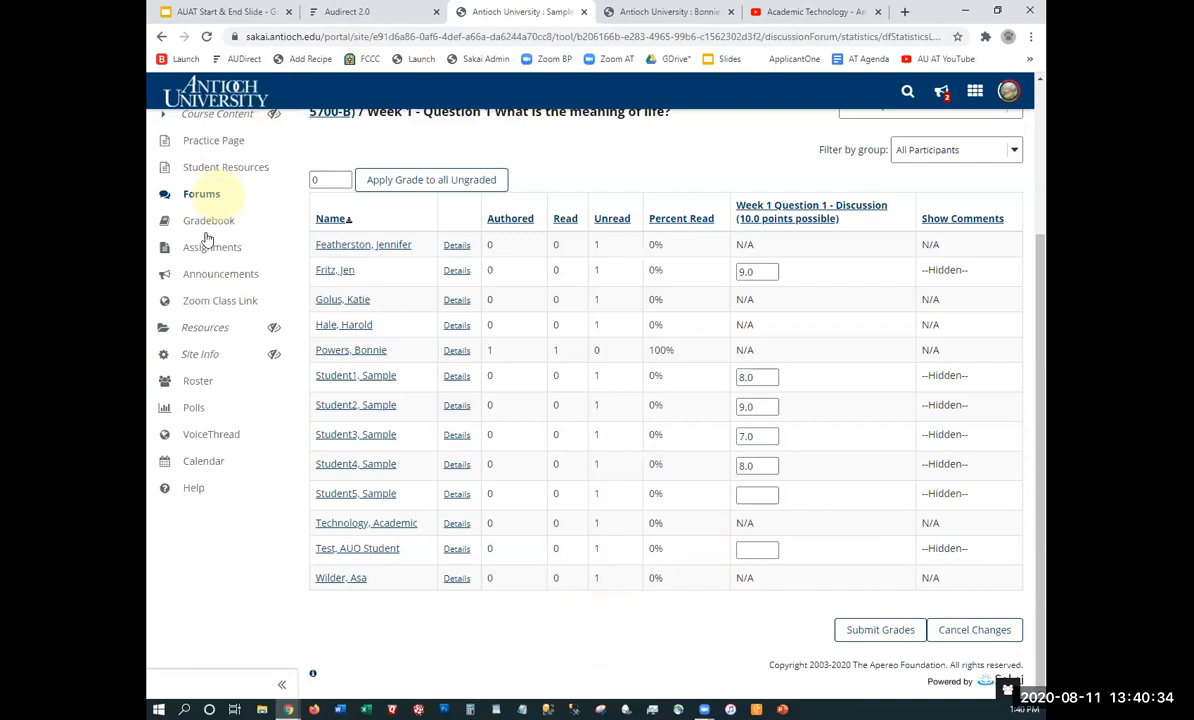
# Select the Rubrics tool in the course site's tool management and cancel the change
pyautogui.click(214, 365)
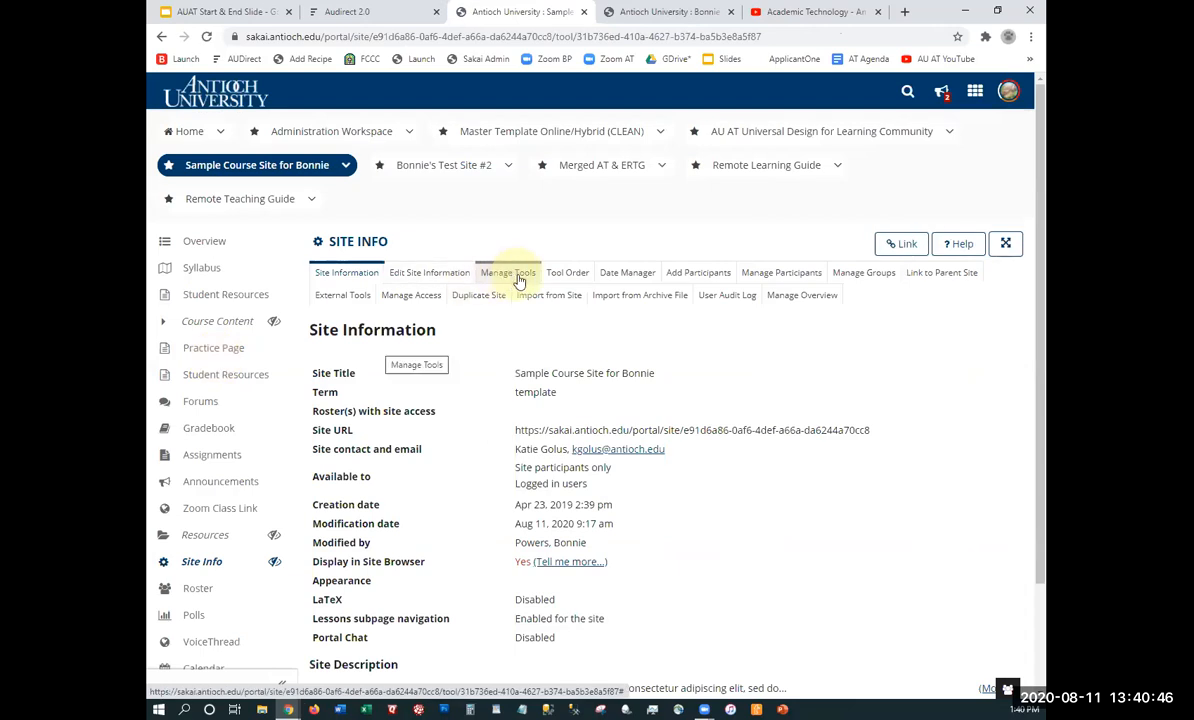
pyautogui.click(519, 279)
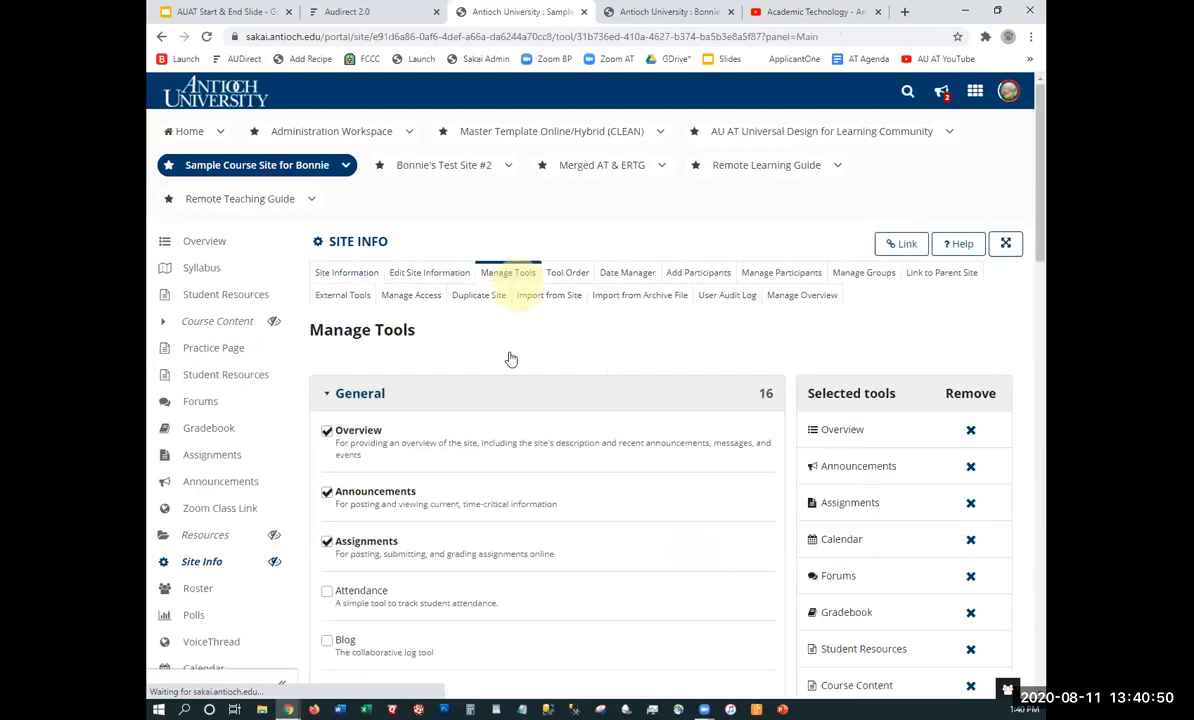
pyautogui.scroll(-5, 508, 359)
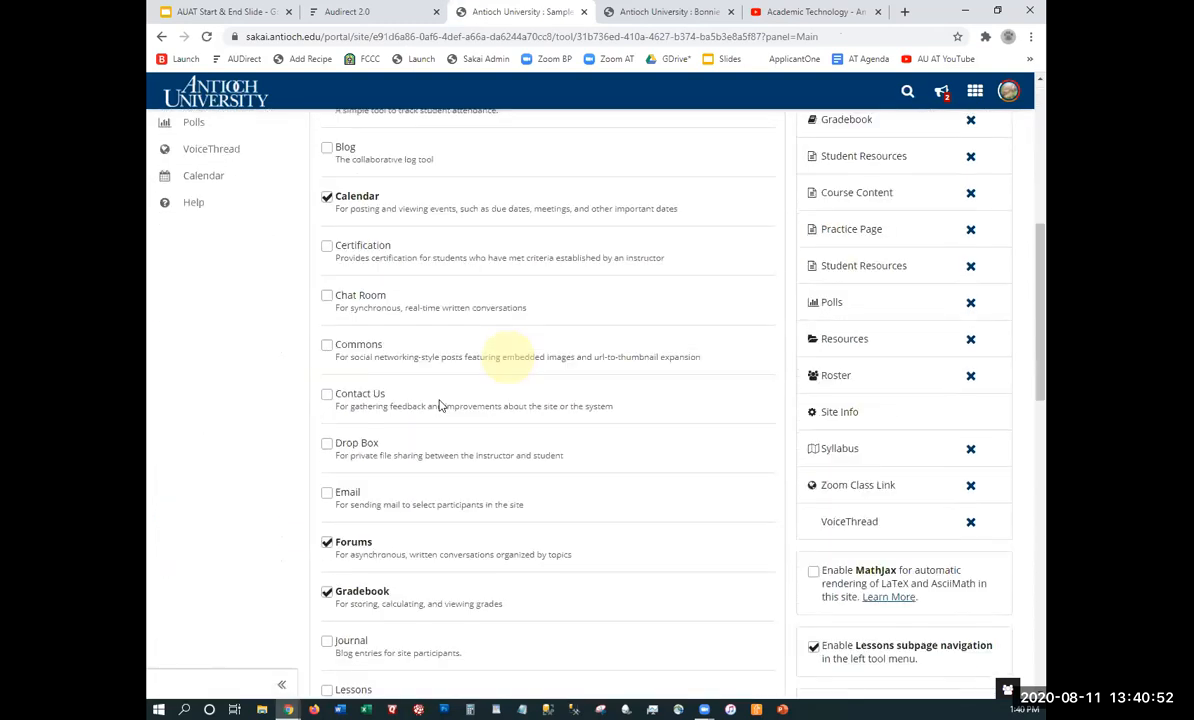
pyautogui.scroll(-7, 440, 405)
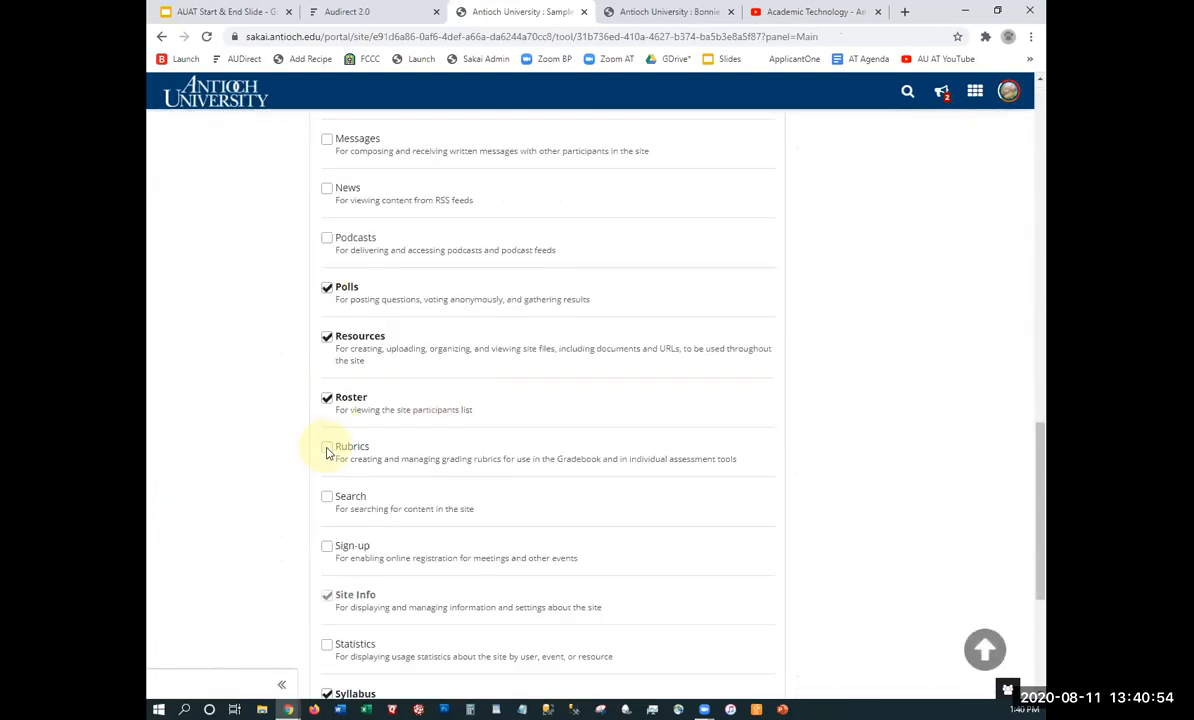
pyautogui.click(327, 450)
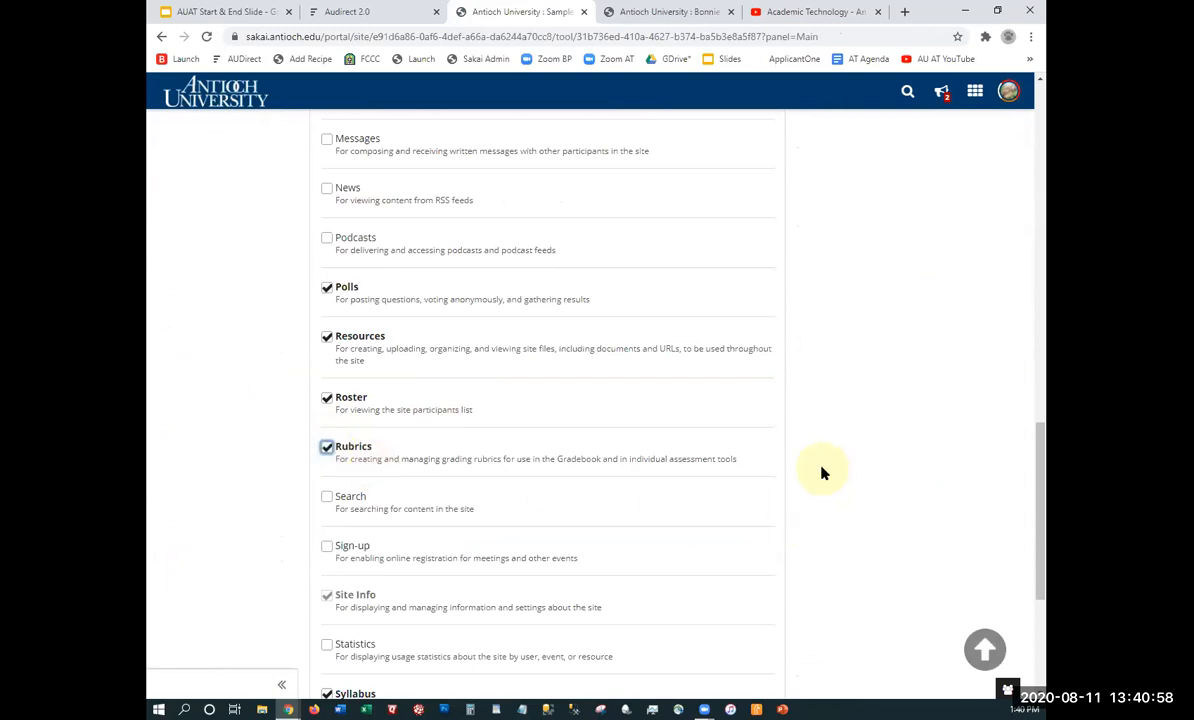
pyautogui.scroll(-3, 755, 389)
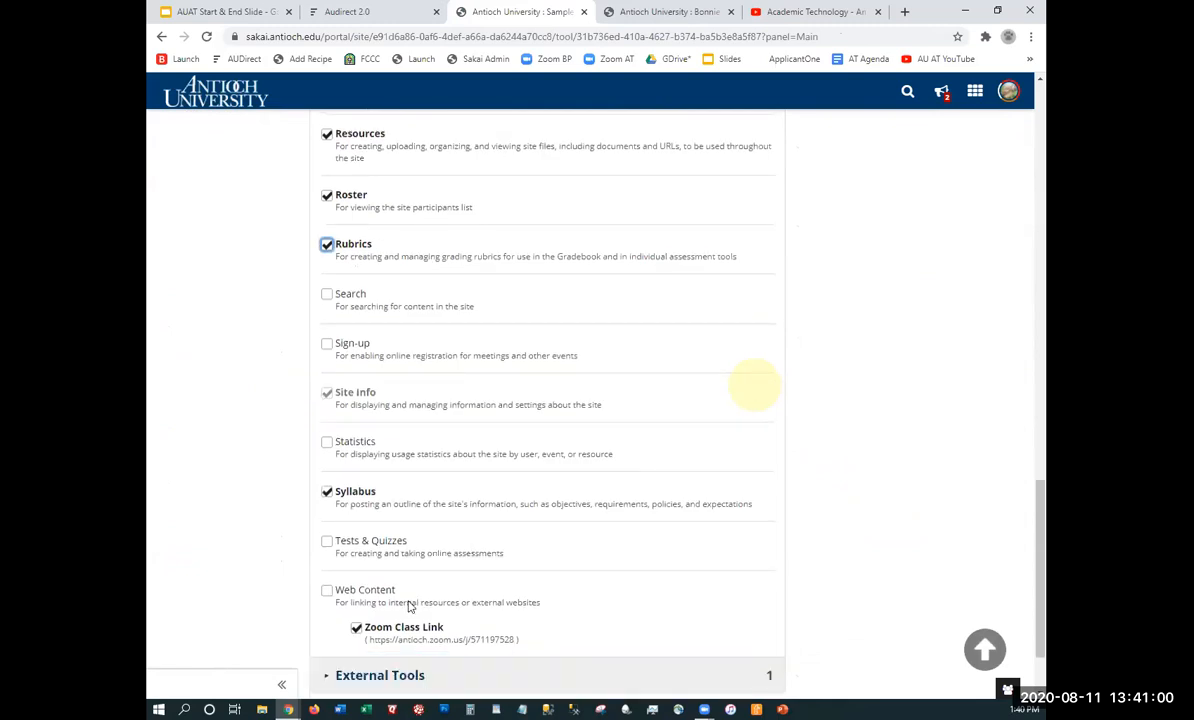
pyautogui.click(350, 624)
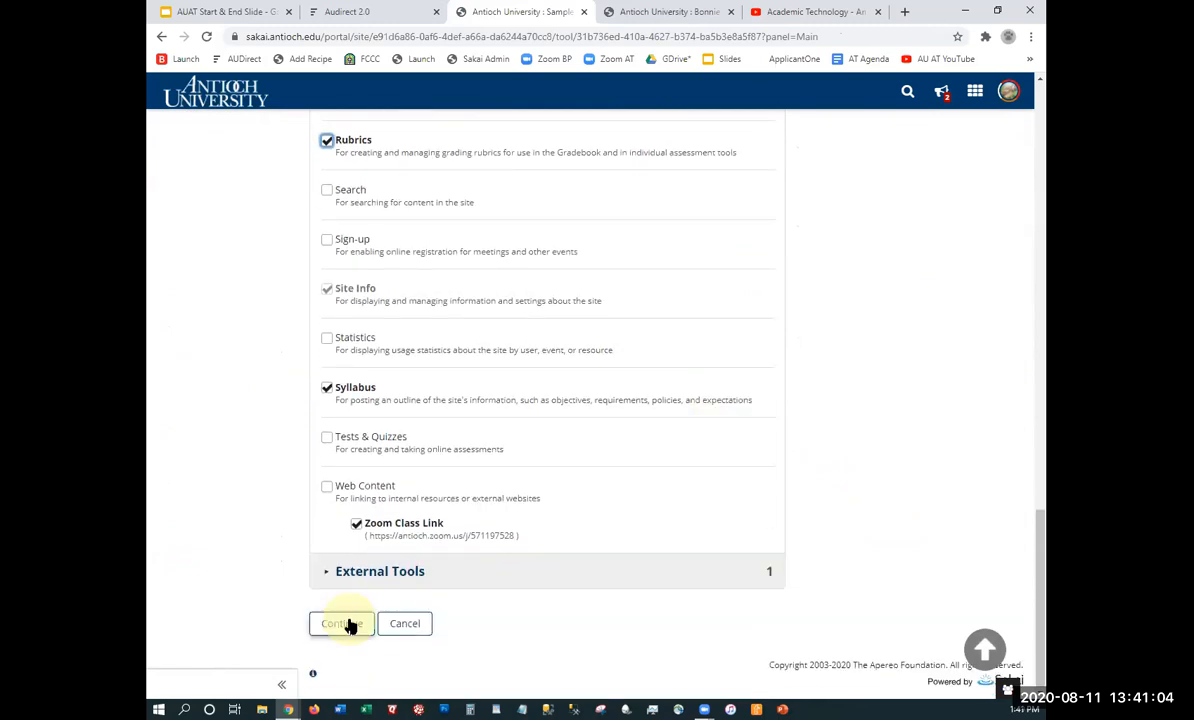
pyautogui.click(402, 623)
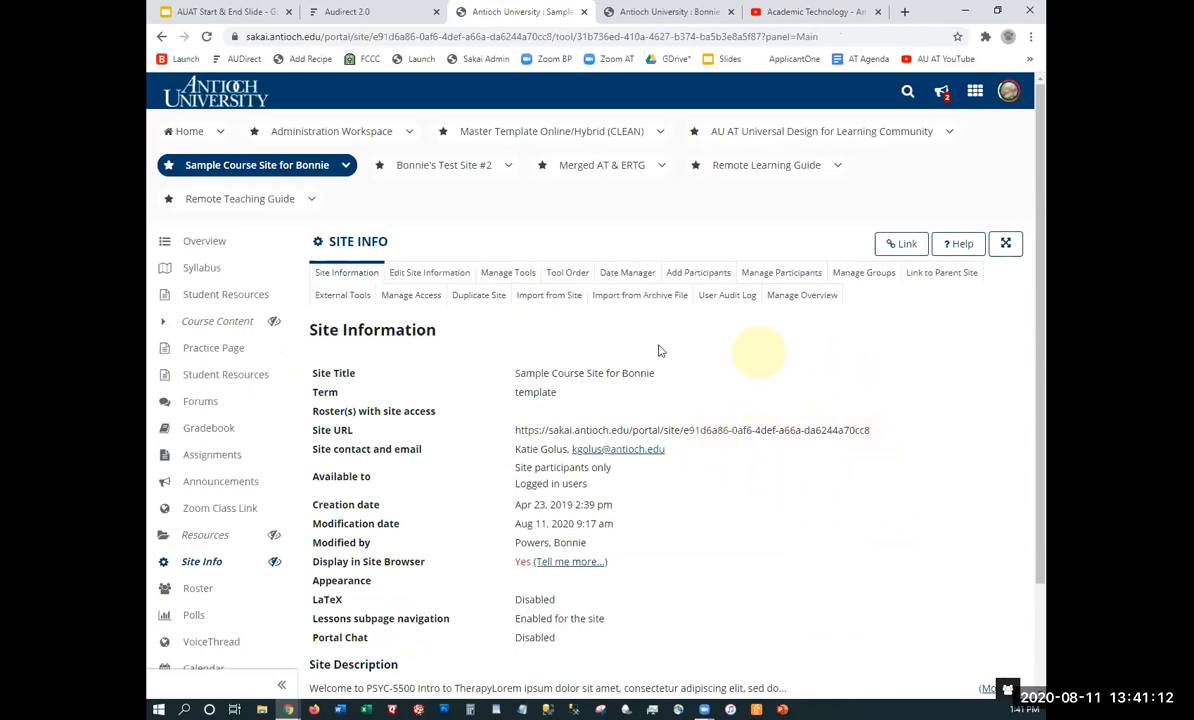
# View the course's Syllabus items and return to the forum list
pyautogui.click(208, 270)
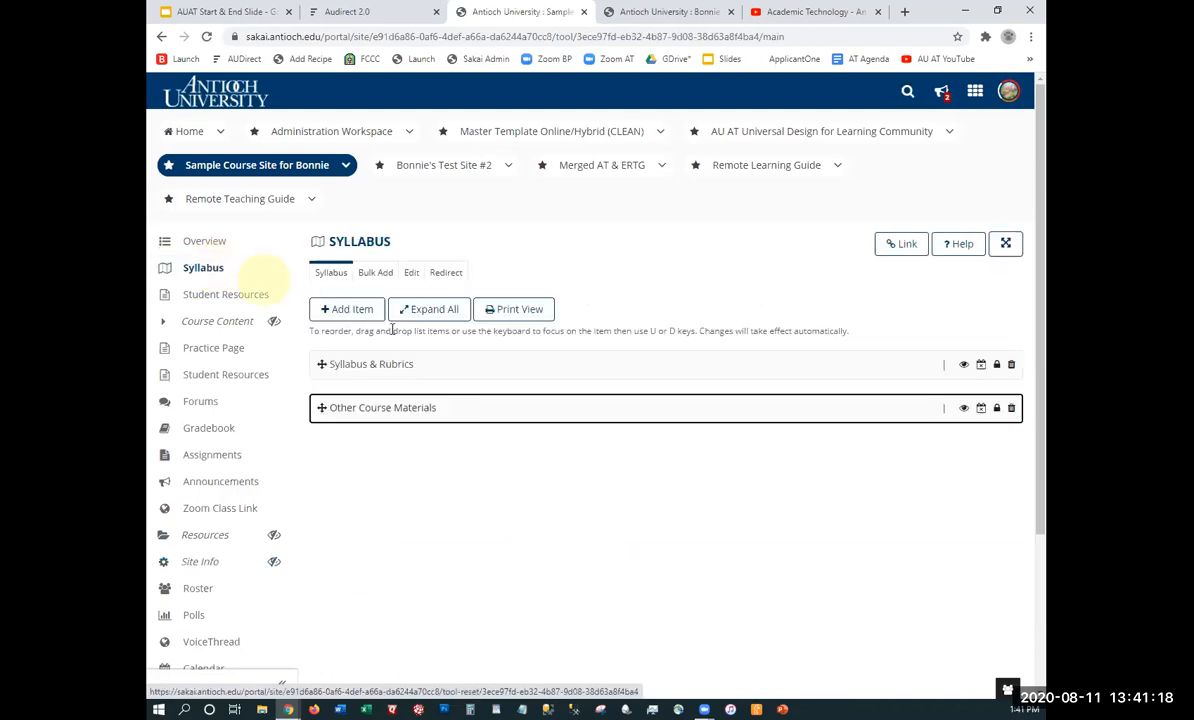
pyautogui.click(245, 410)
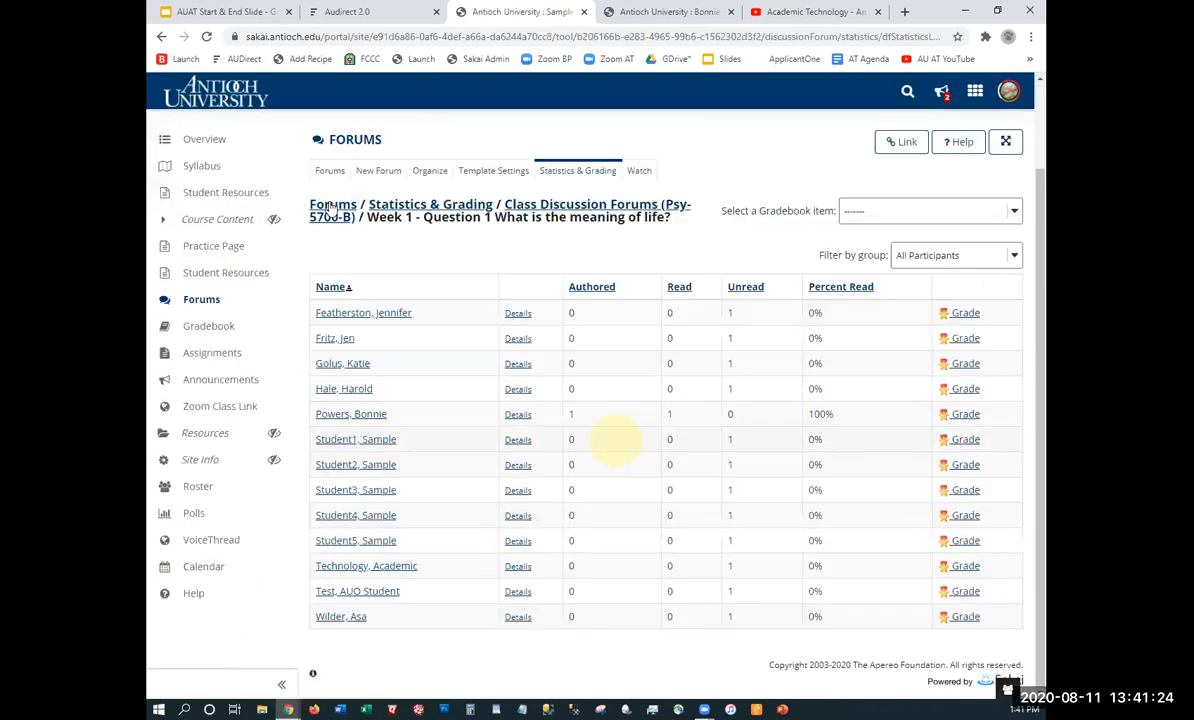
pyautogui.click(330, 206)
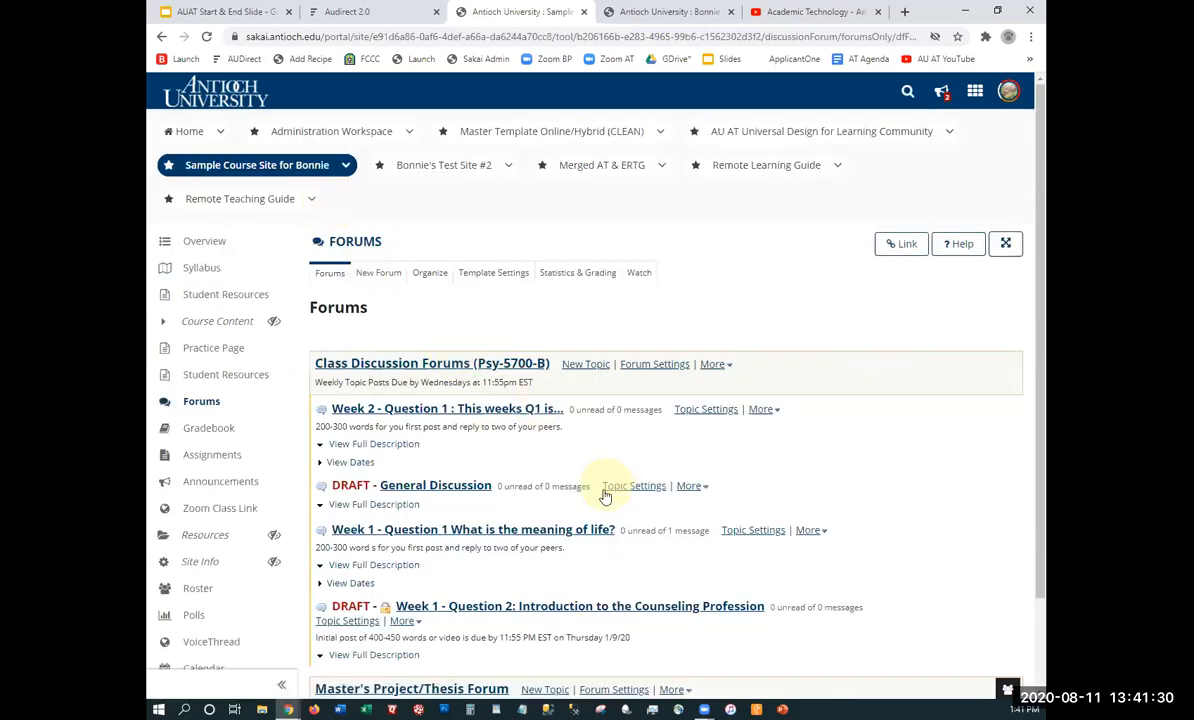
# Open the topic settings of Week 2 - Question 1 and examine its description, attachments and posting options
pyautogui.click(710, 411)
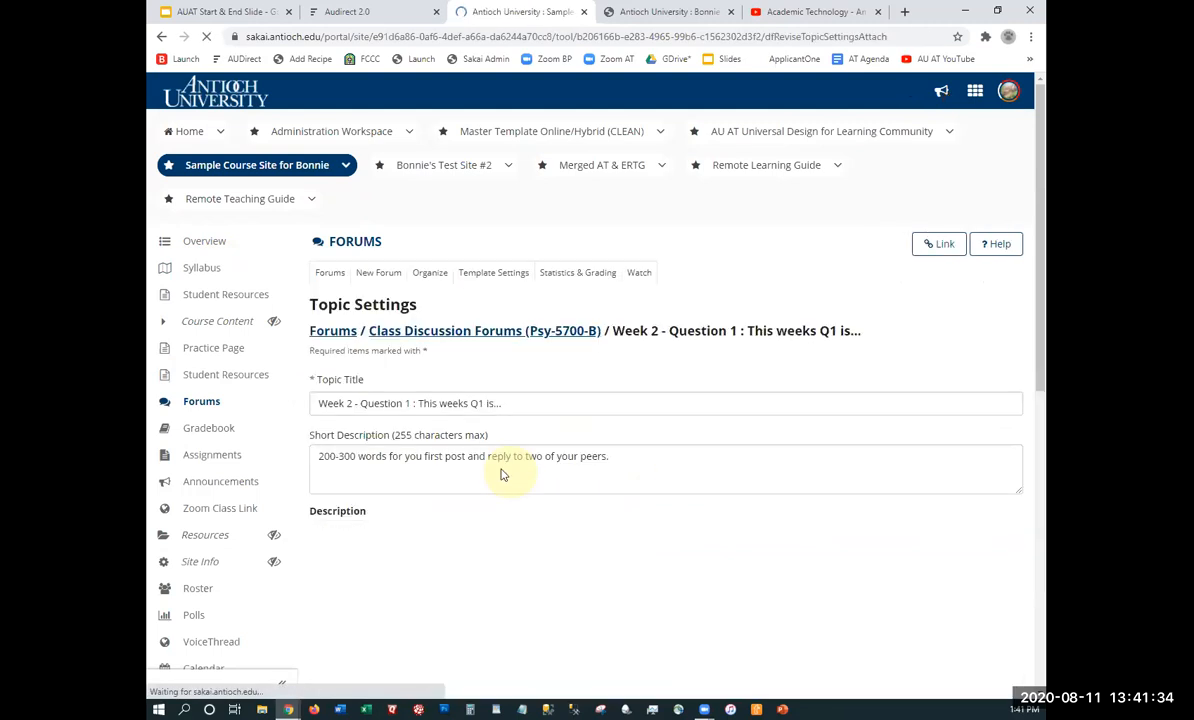
pyautogui.scroll(-5, 501, 472)
pyautogui.scroll(-3, 376, 474)
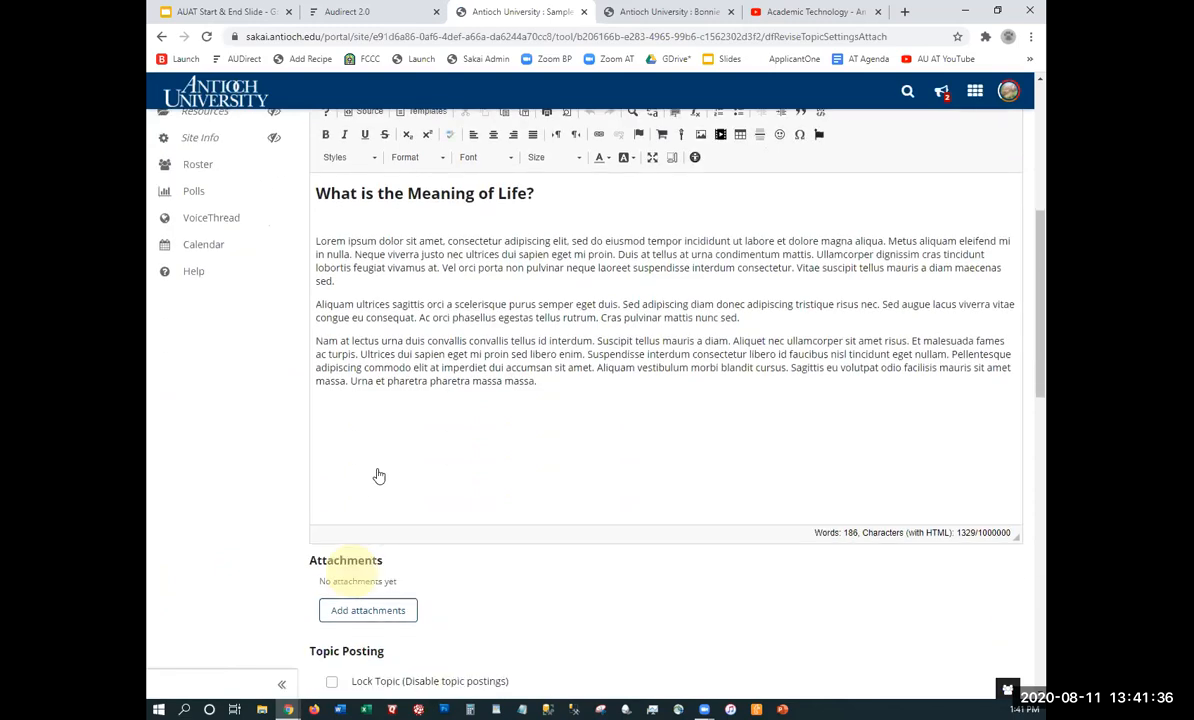
pyautogui.scroll(-1, 378, 476)
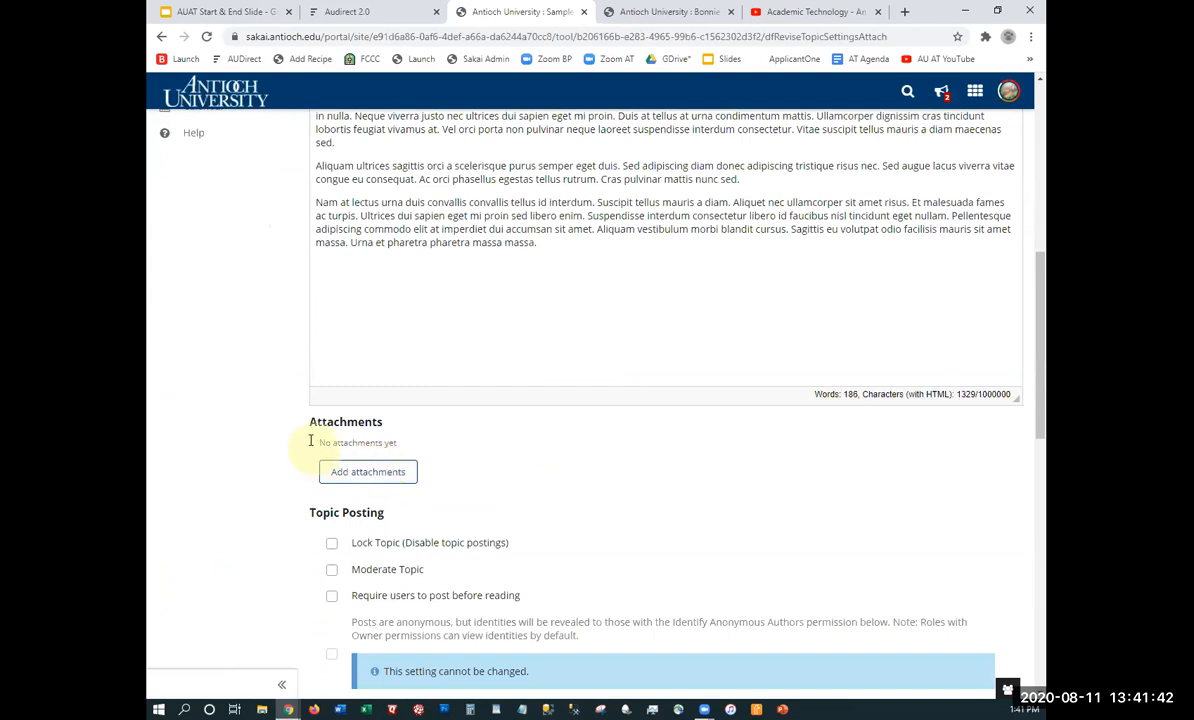
pyautogui.scroll(3, 308, 440)
pyautogui.scroll(3, 290, 432)
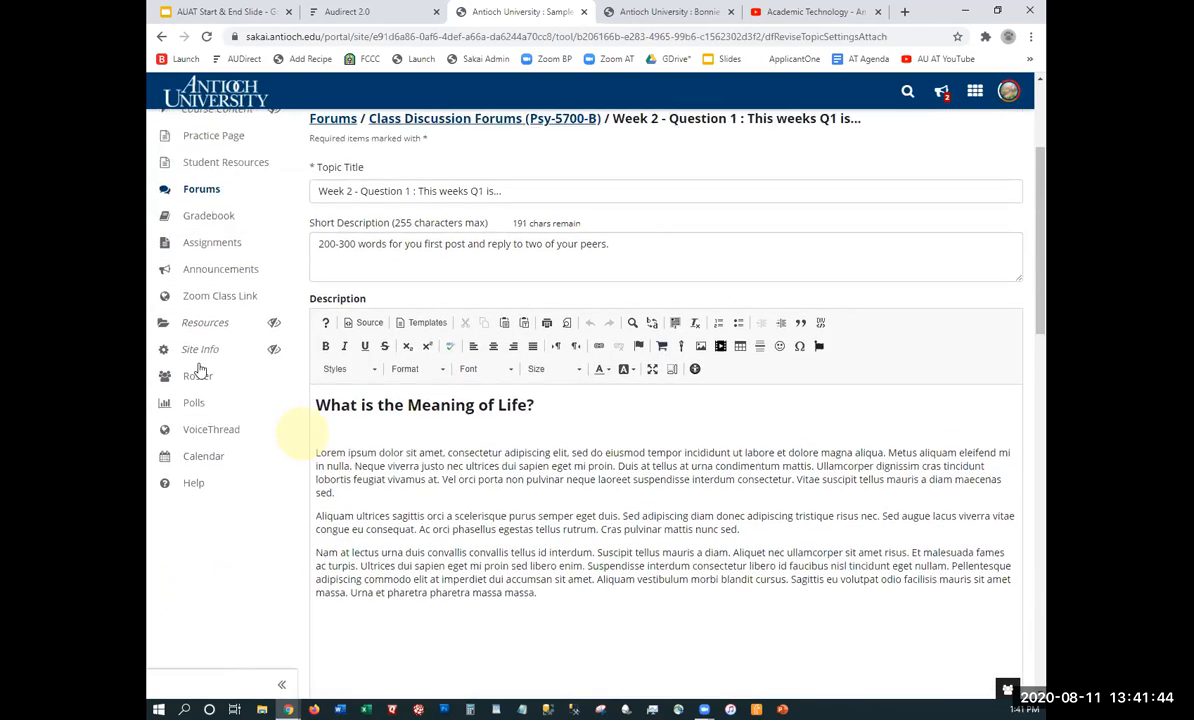
# Open W1 Writing Assignment in Assignments for editing, examine its instructions, attachments, availability and grading settings, and cancel the edit
pyautogui.click(226, 459)
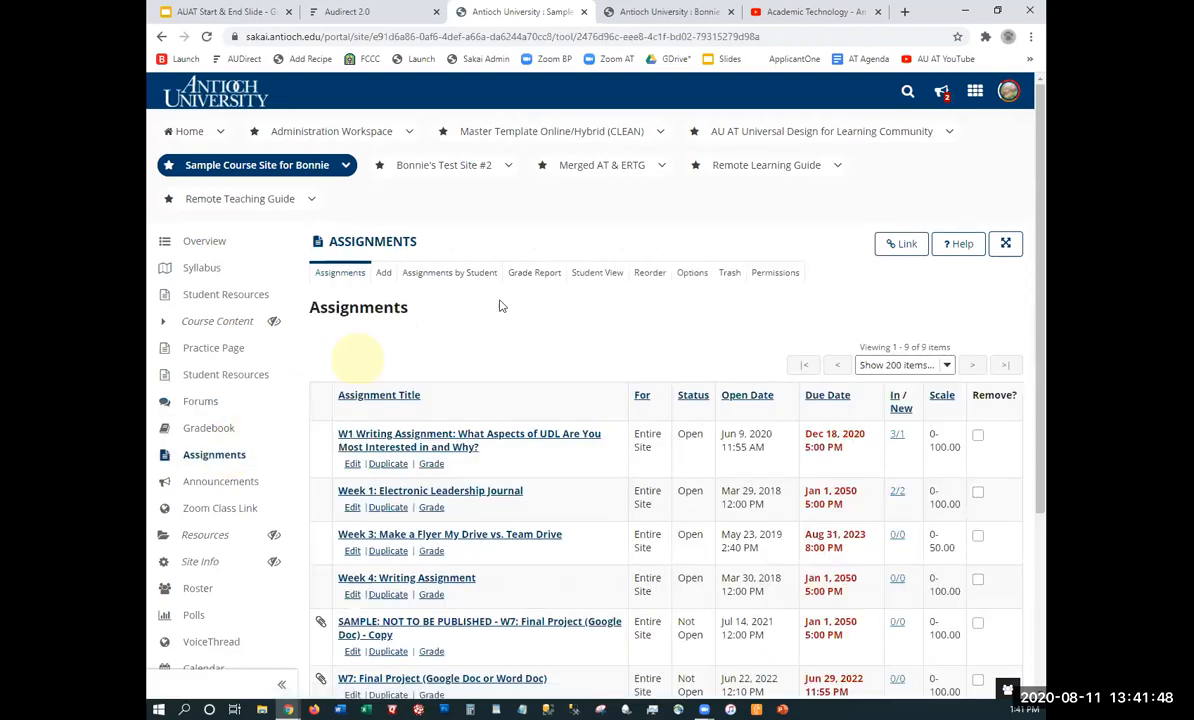
pyautogui.scroll(-3, 530, 318)
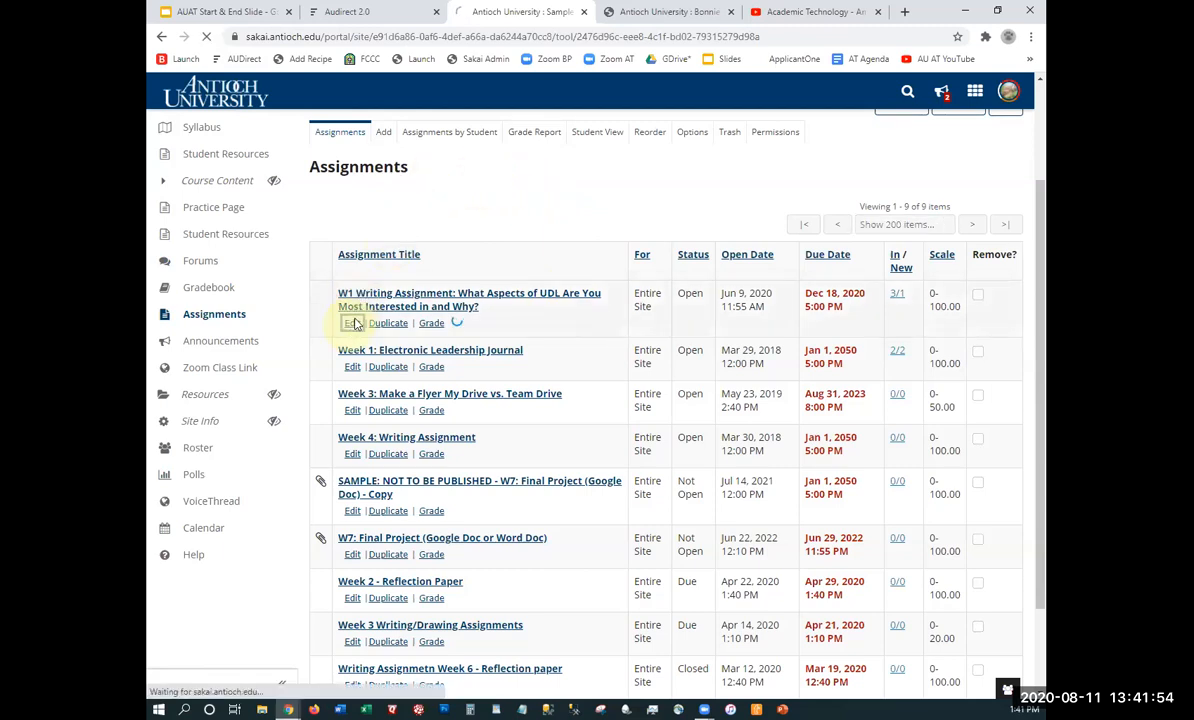
pyautogui.click(353, 323)
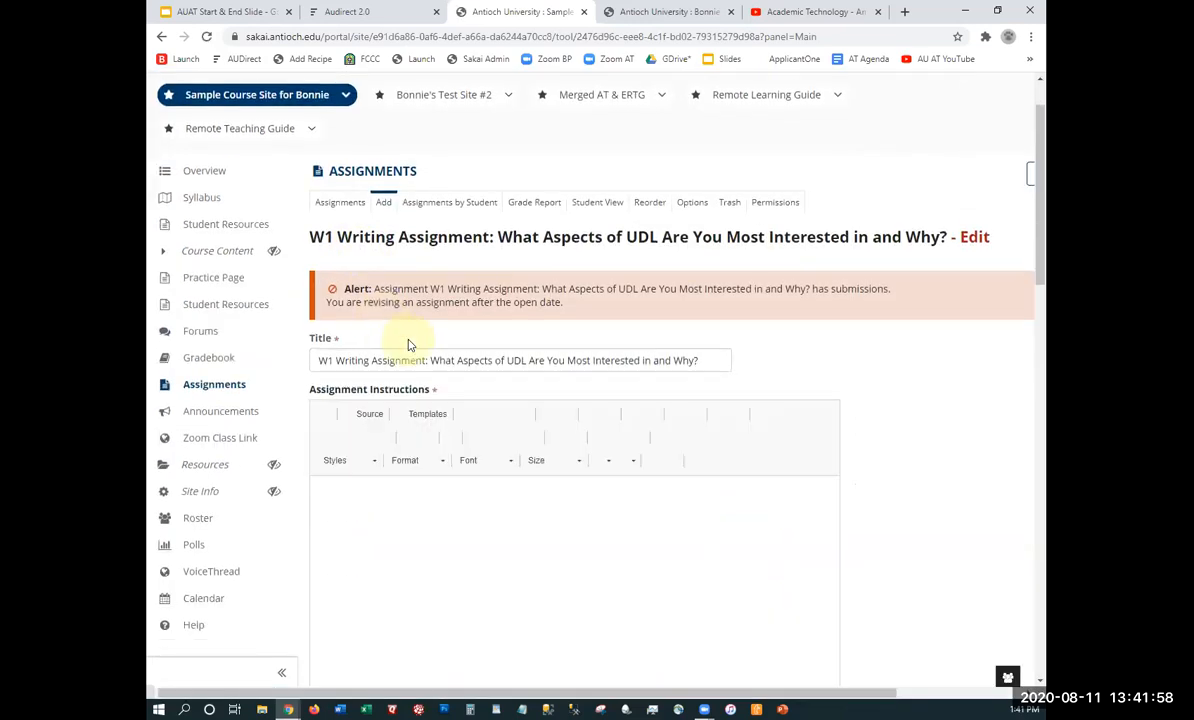
pyautogui.scroll(-4, 419, 438)
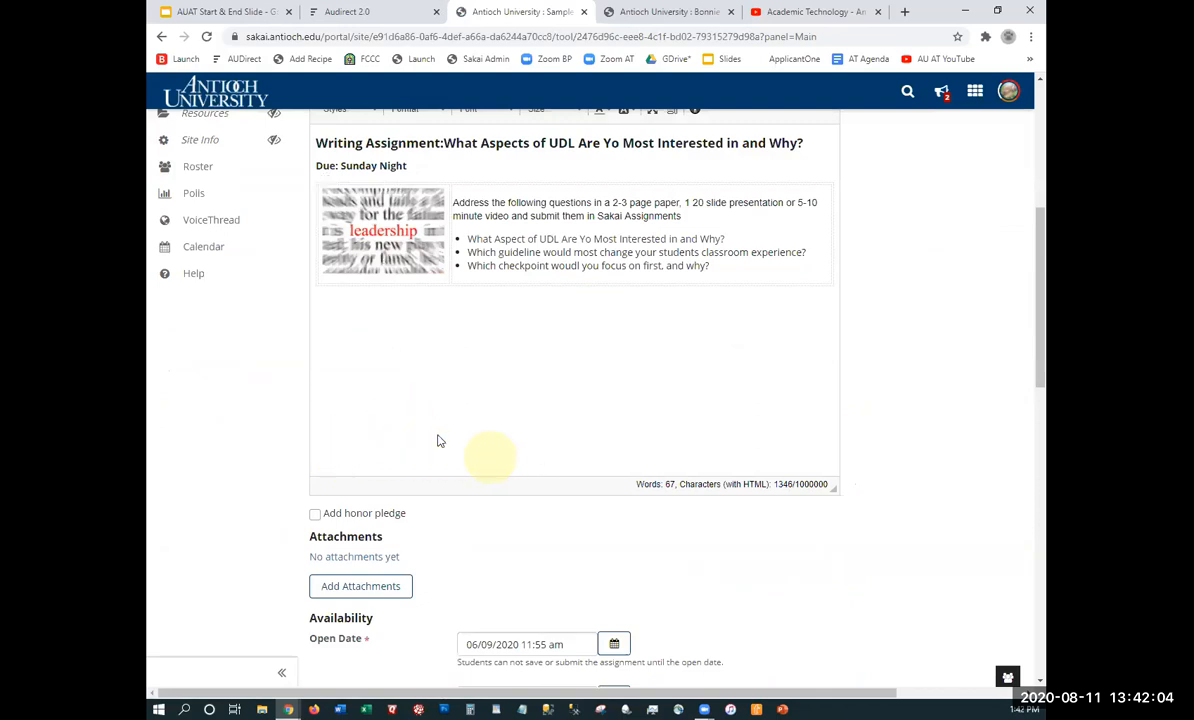
pyautogui.scroll(-2, 336, 456)
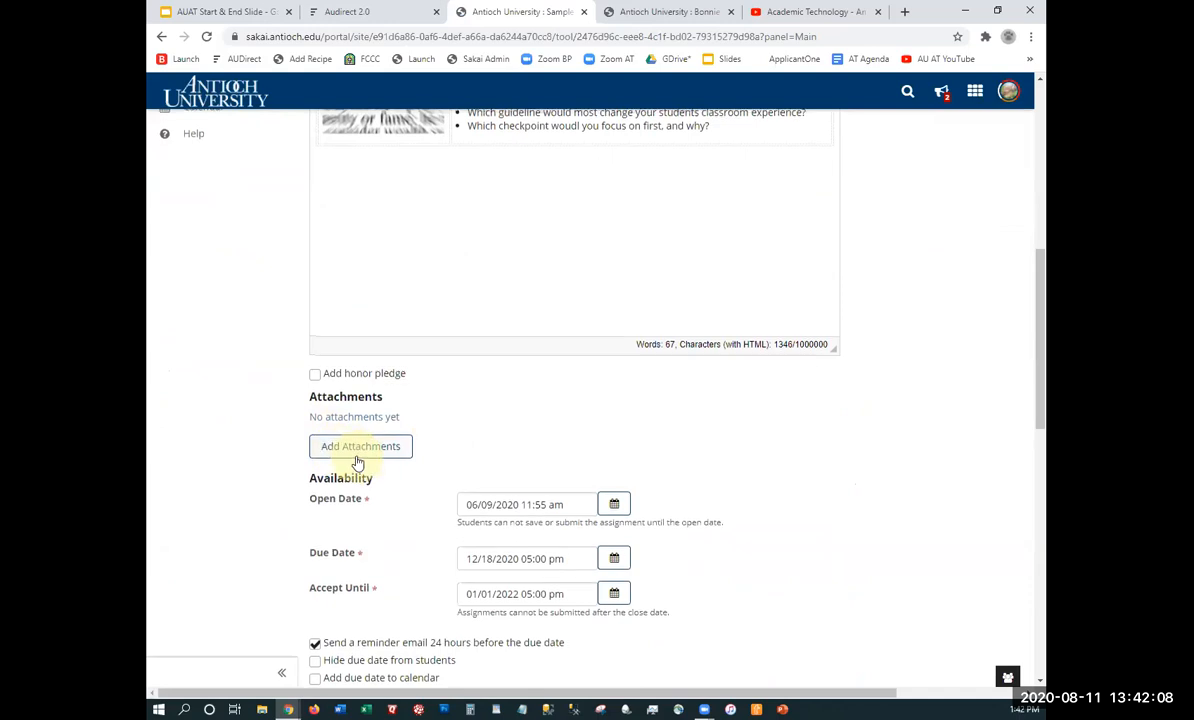
pyautogui.scroll(5, 358, 460)
pyautogui.scroll(2, 255, 323)
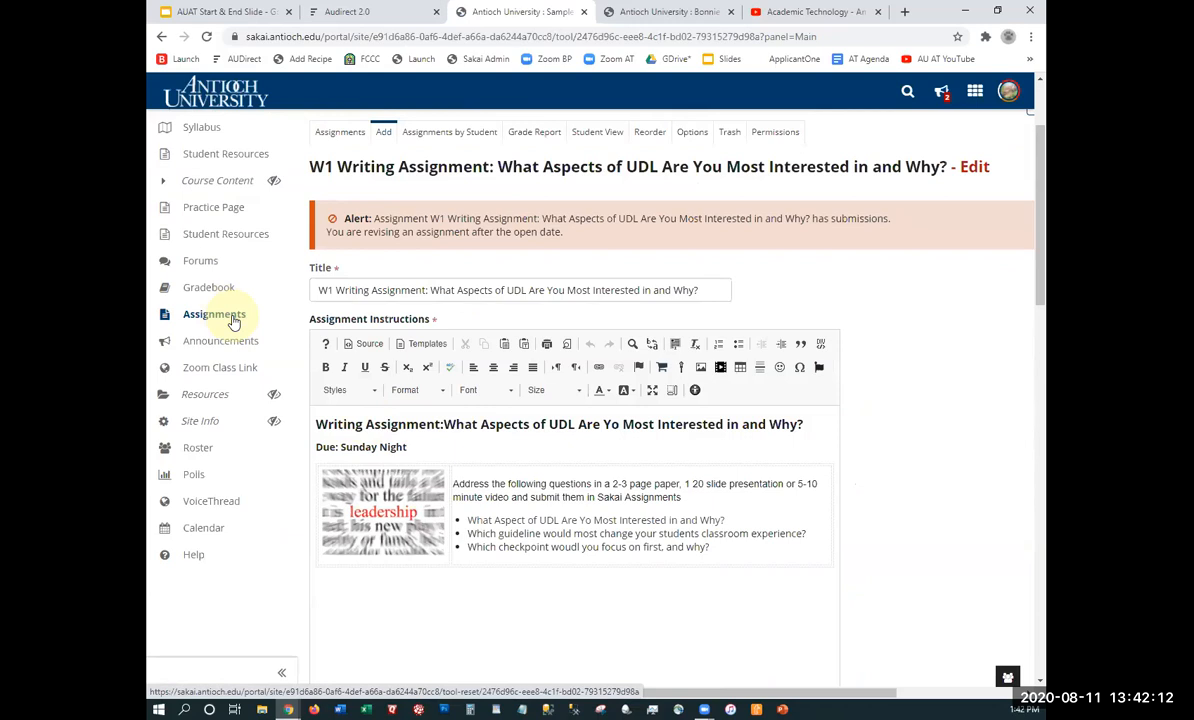
pyautogui.scroll(-10, 365, 445)
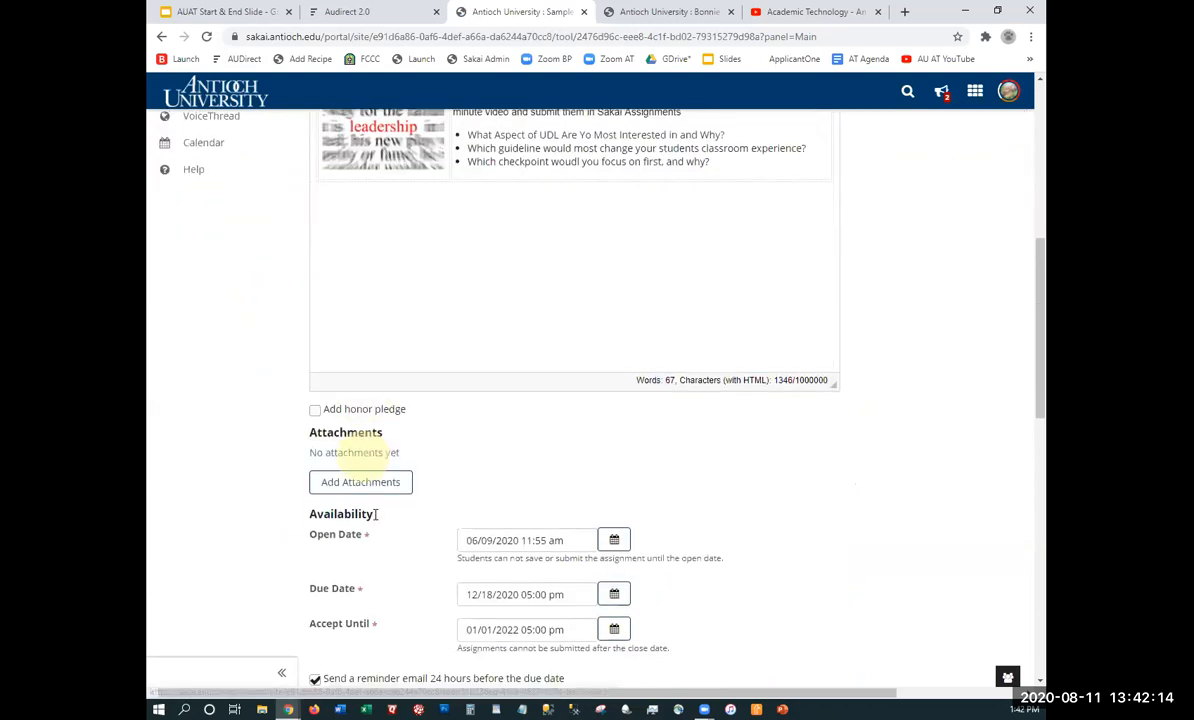
pyautogui.scroll(-10, 398, 545)
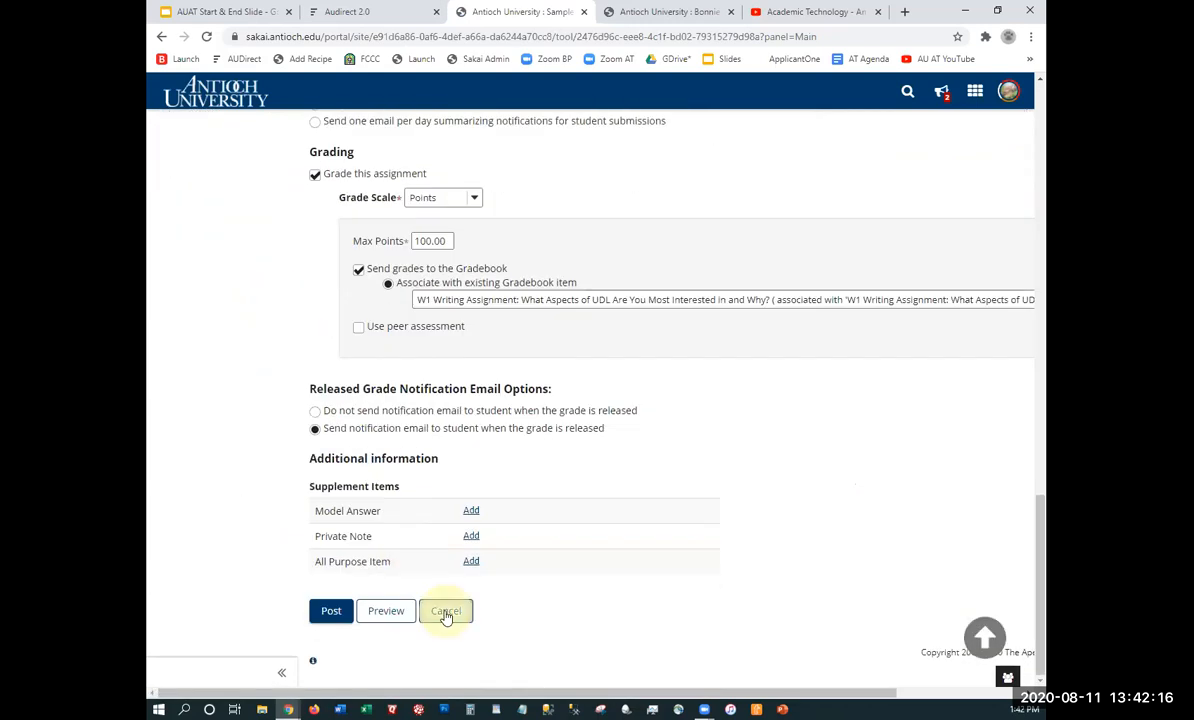
pyautogui.click(446, 610)
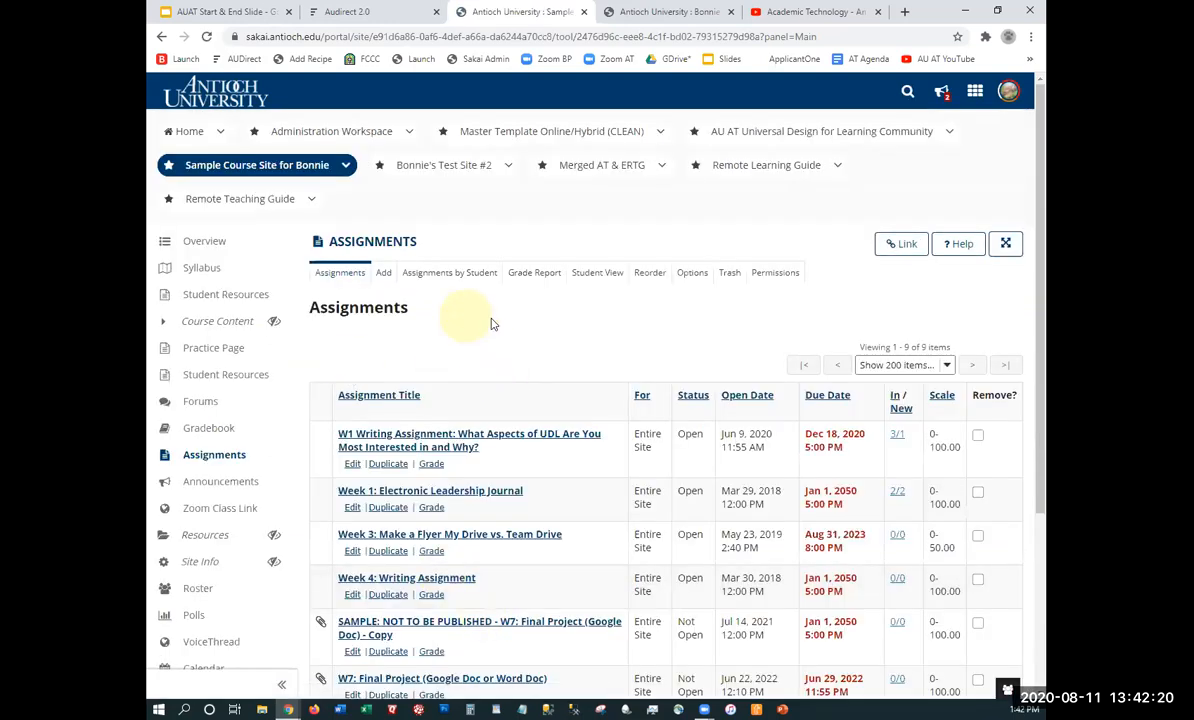
# View the assignments by student, examine Sample Student1's submissions, and return to the assignments list
pyautogui.click(429, 281)
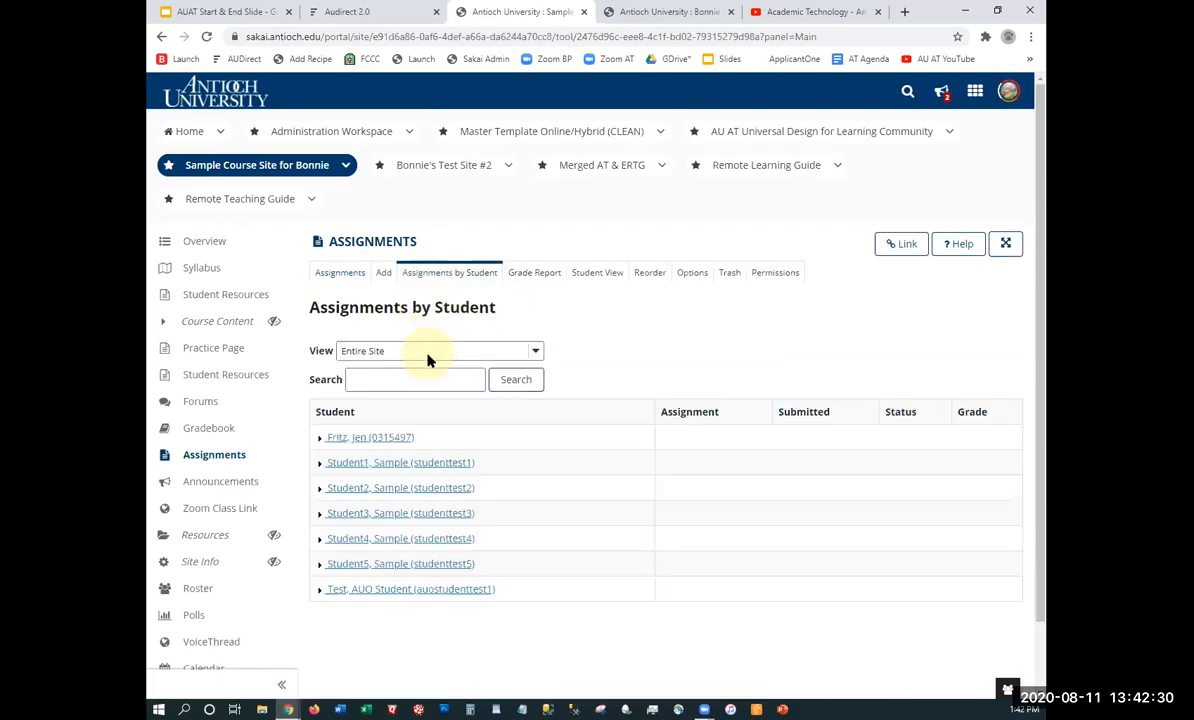
pyautogui.click(379, 467)
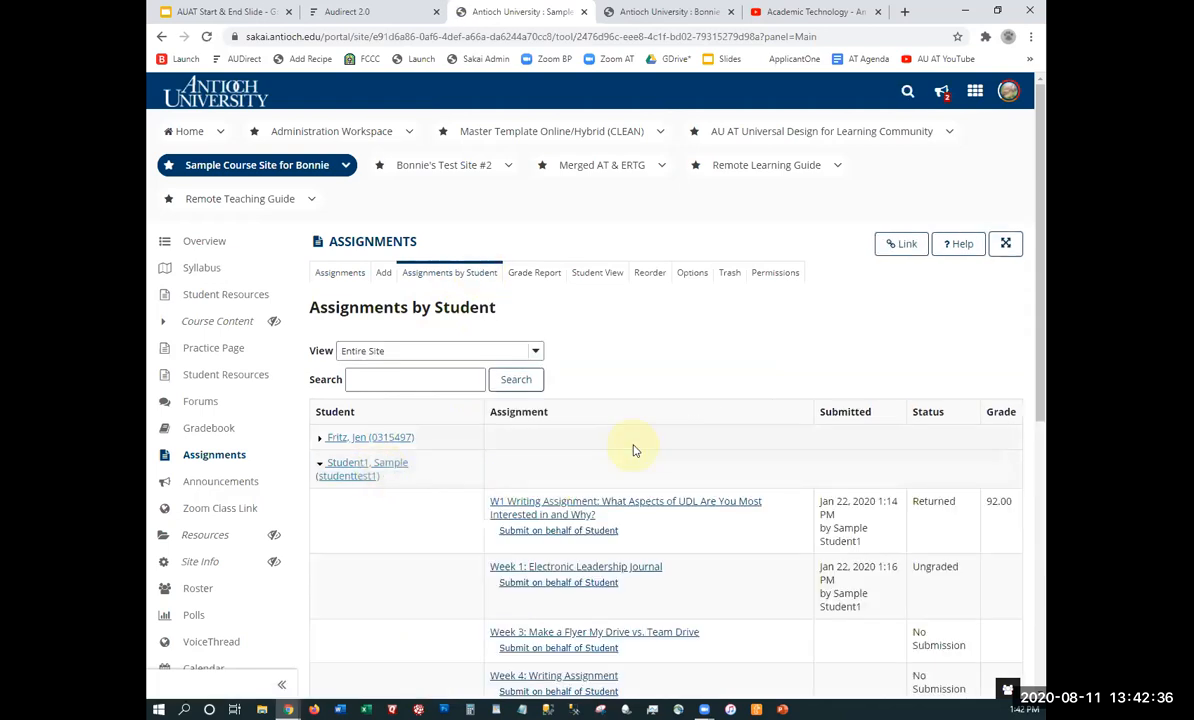
pyautogui.scroll(-3, 632, 450)
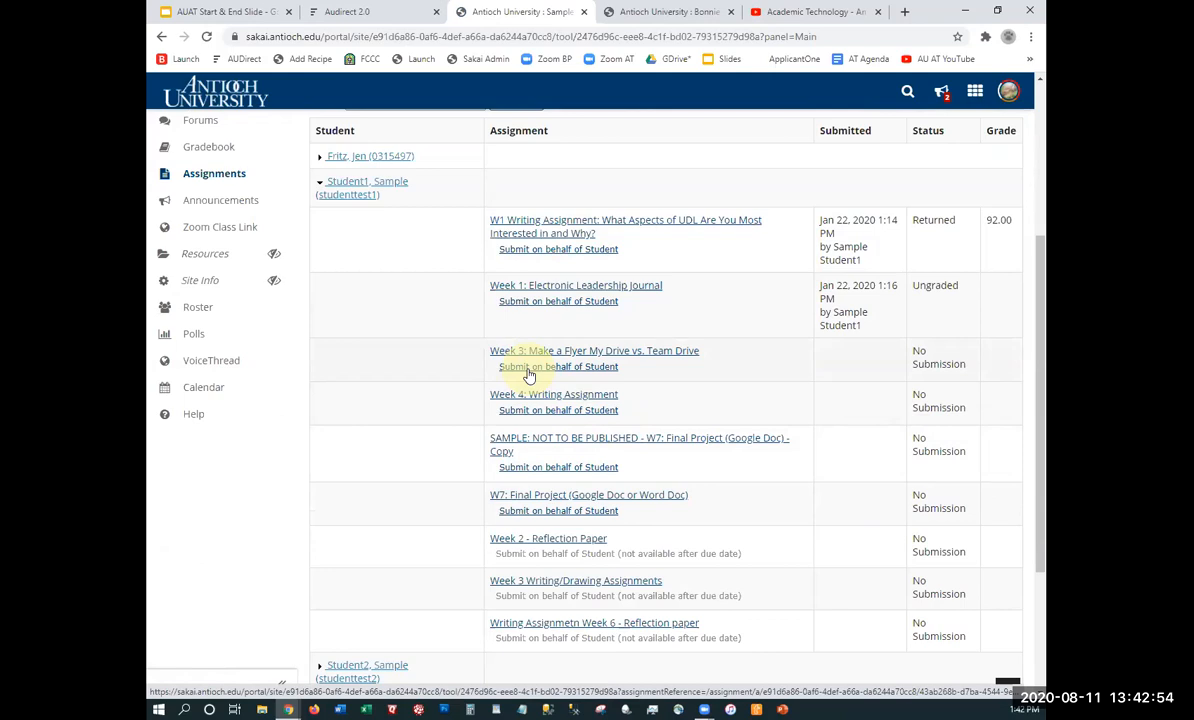
pyautogui.scroll(5, 529, 374)
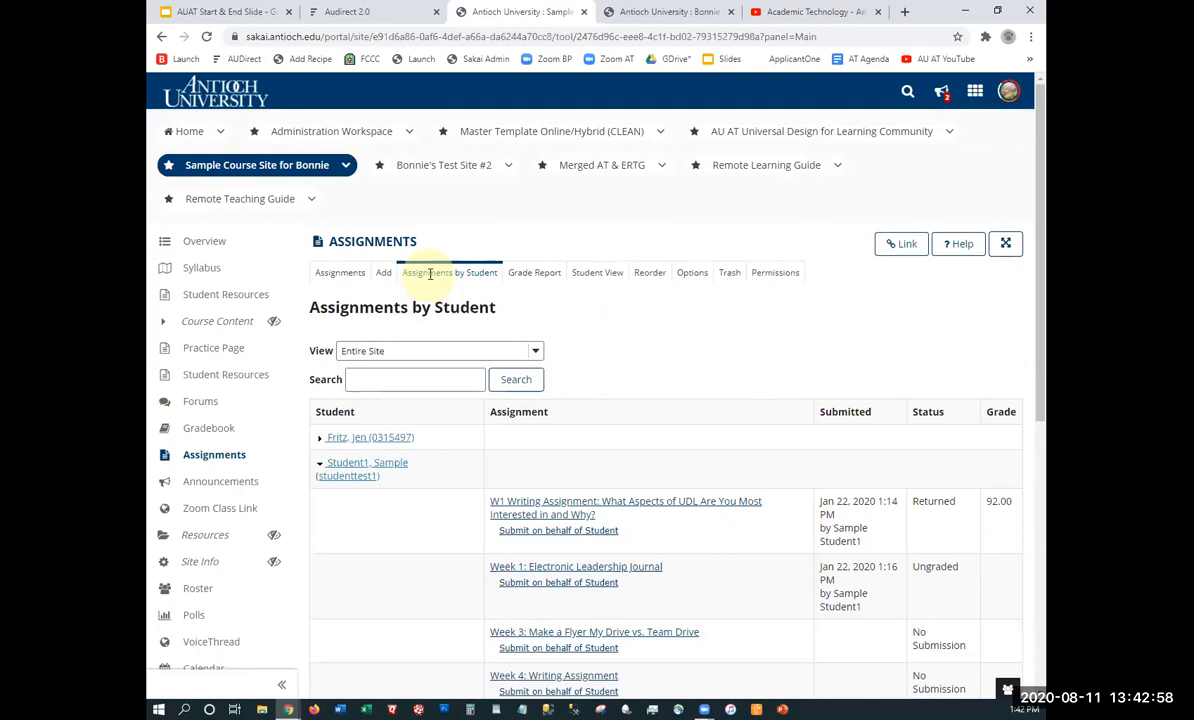
pyautogui.click(345, 274)
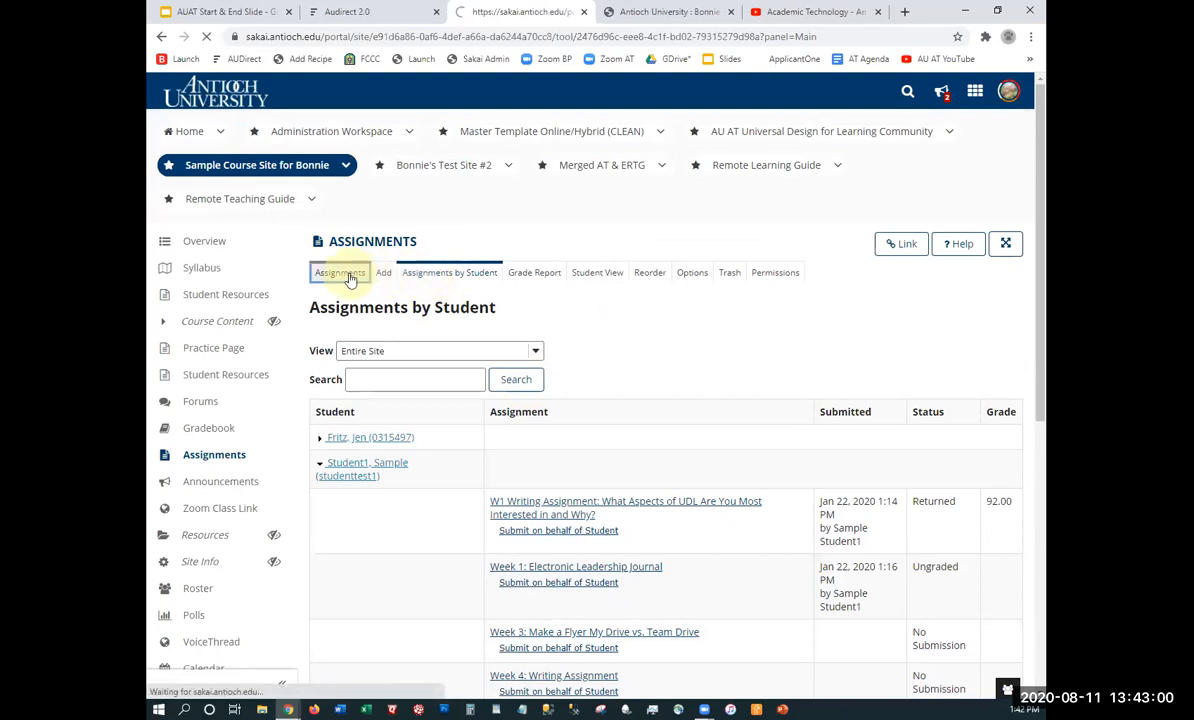
# Open Sample Student2's submission for grading in W1 Writing Assignment and display the submitted document
pyautogui.scroll(-1, 430, 395)
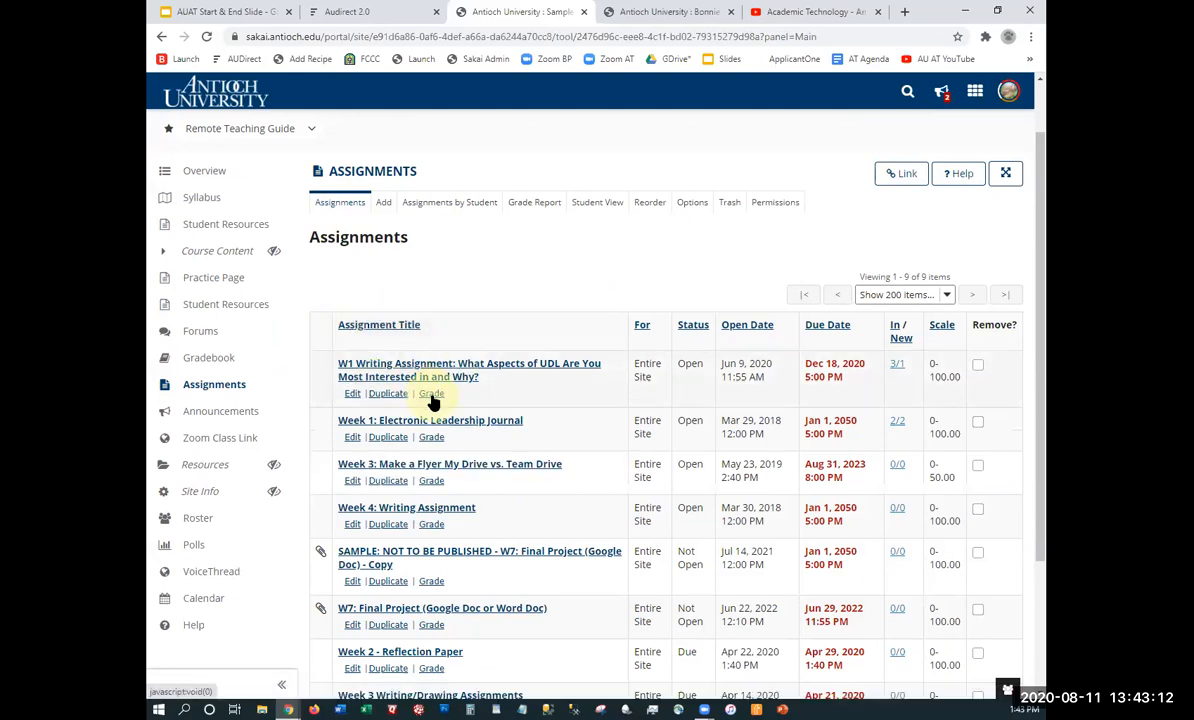
pyautogui.click(431, 394)
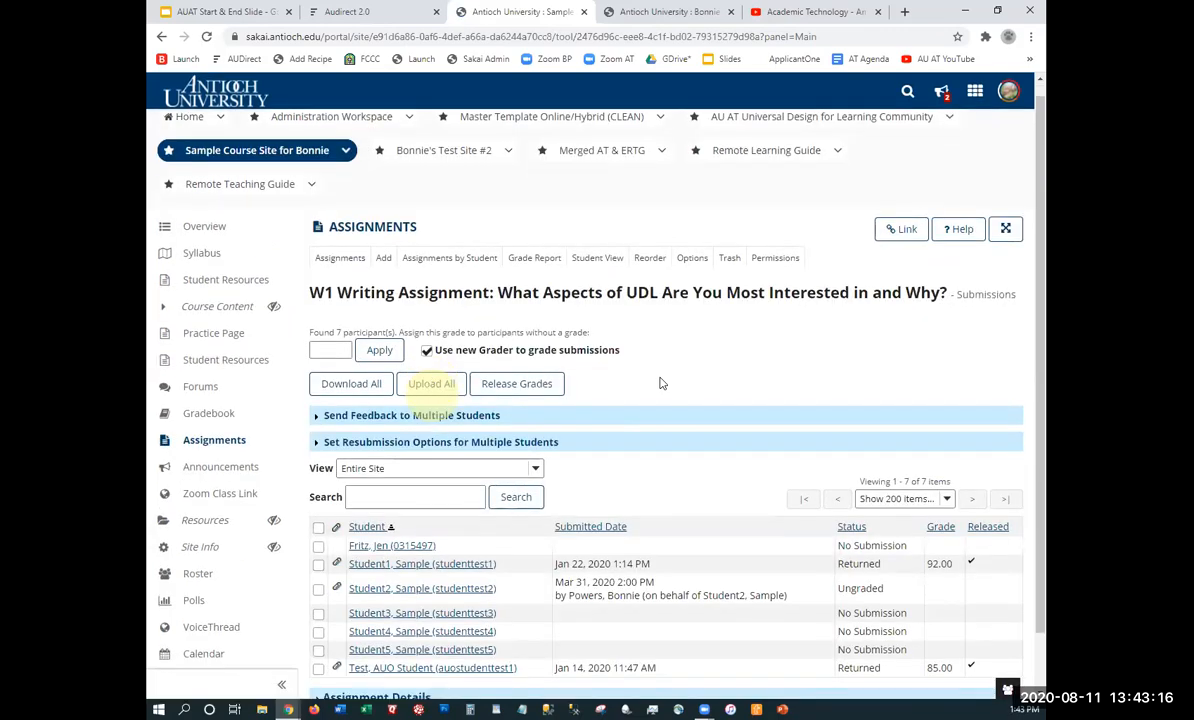
pyautogui.scroll(-1, 619, 359)
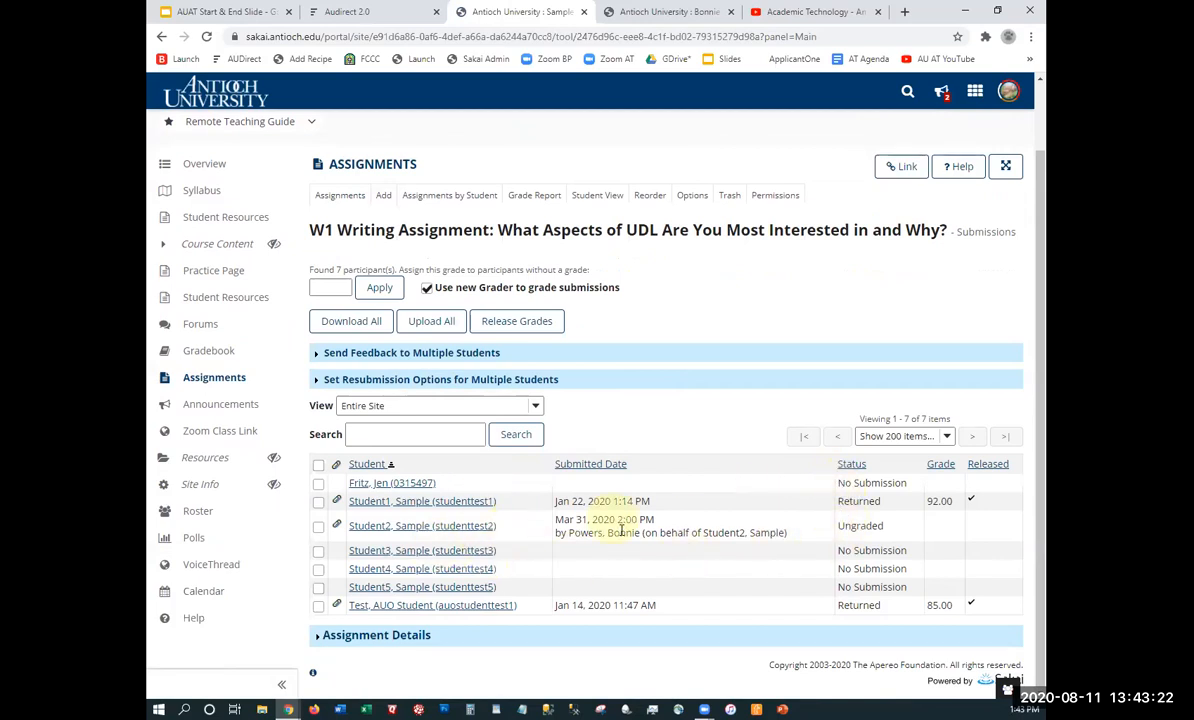
pyautogui.click(453, 527)
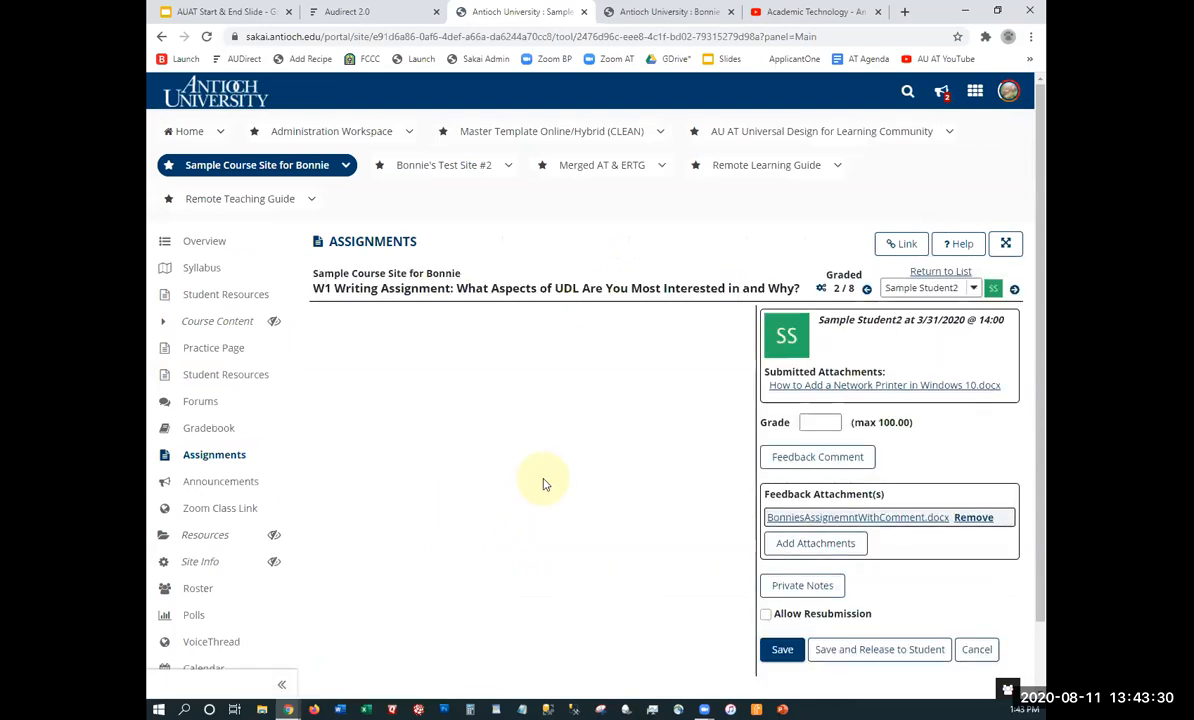
pyautogui.scroll(-2, 545, 482)
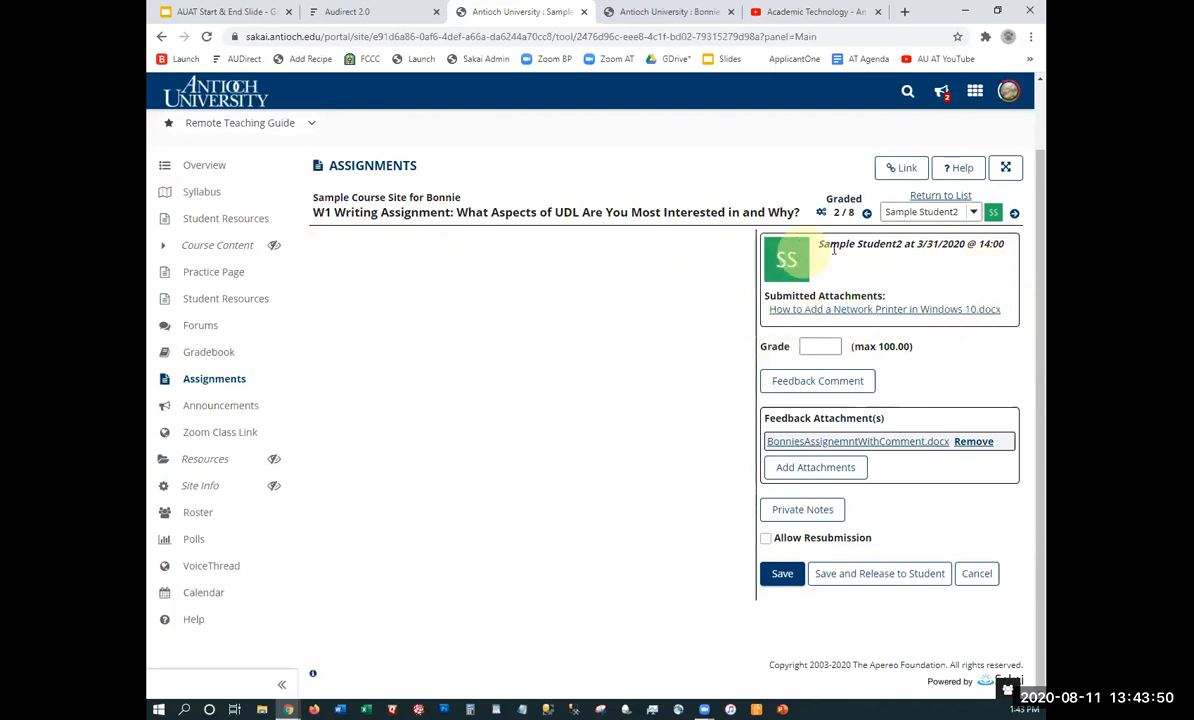
pyautogui.click(809, 312)
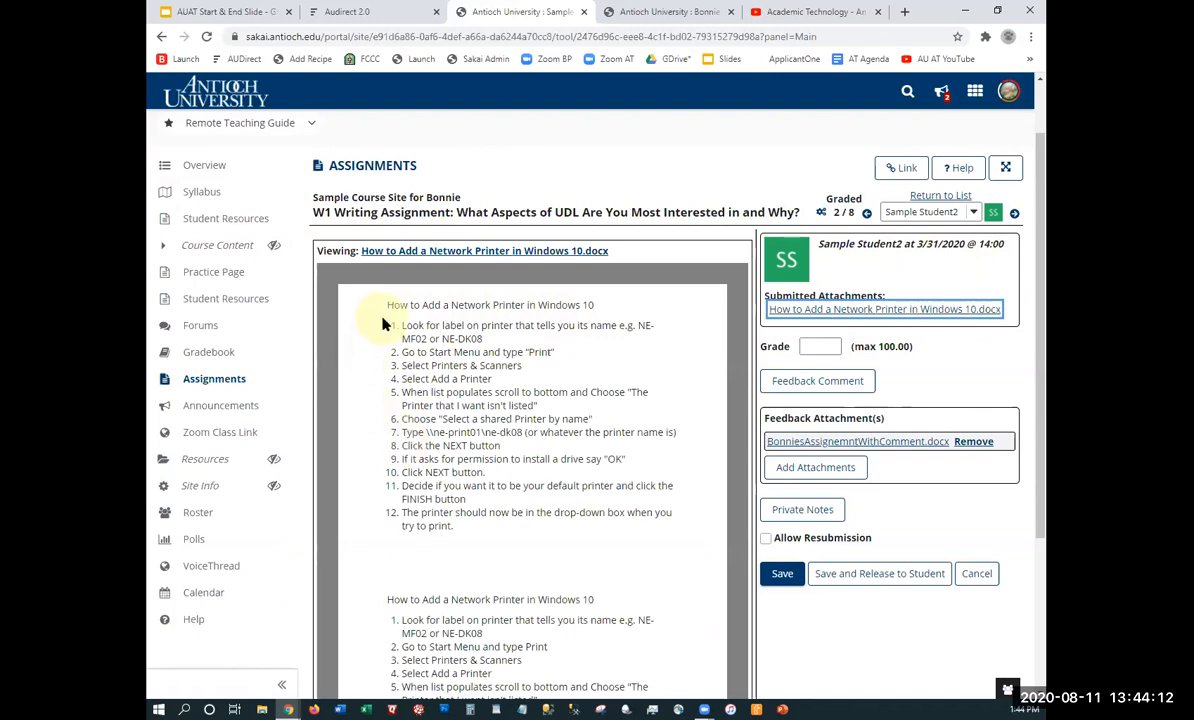
# Set Sample Student2's grade to 89 and add the feedback comment "Well done etc..."
pyautogui.scroll(-1, 420, 320)
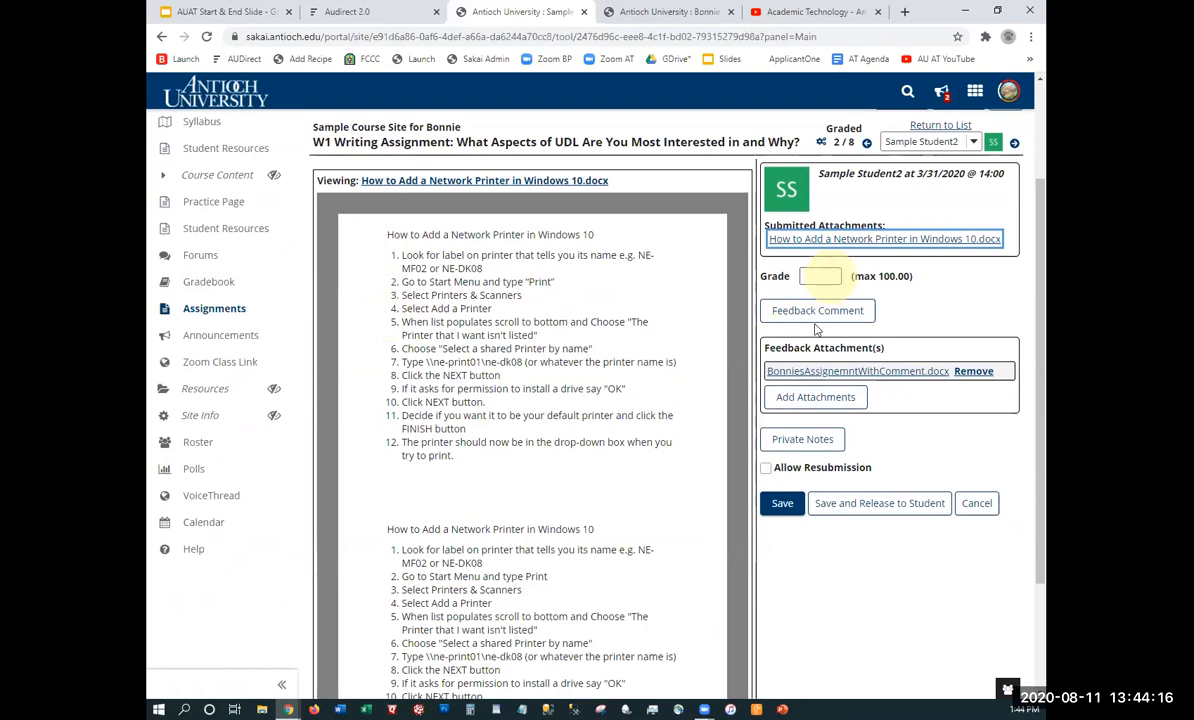
pyautogui.click(807, 312)
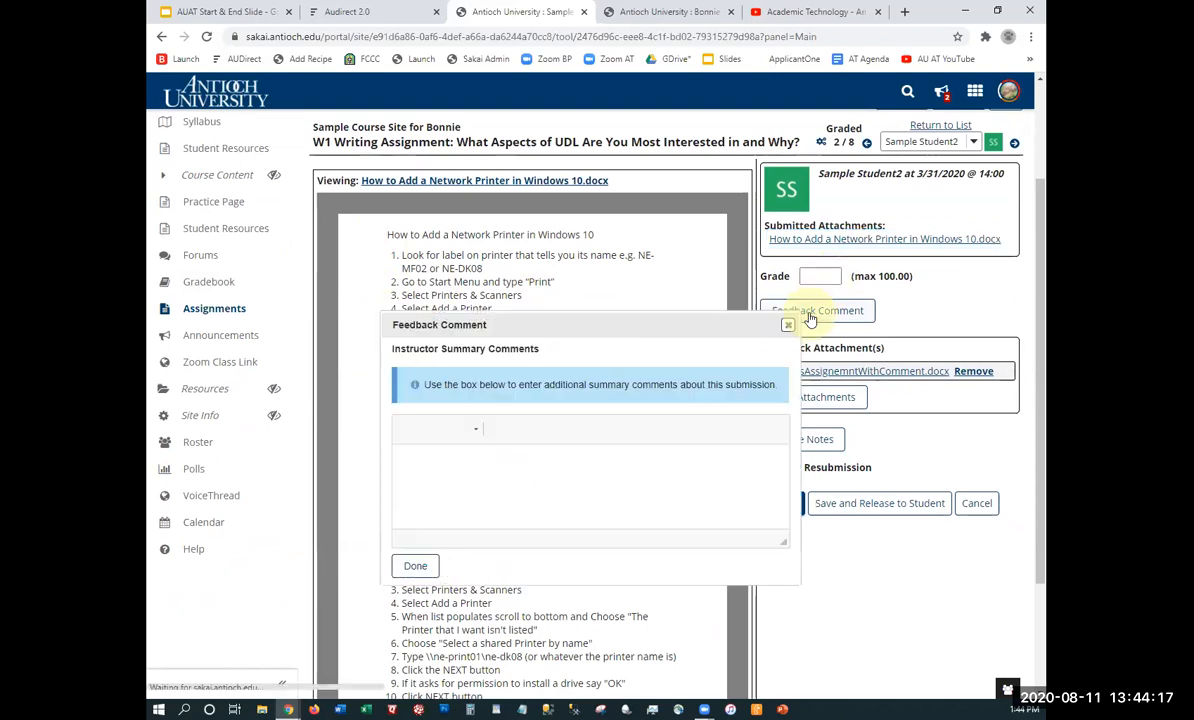
pyautogui.click(644, 512)
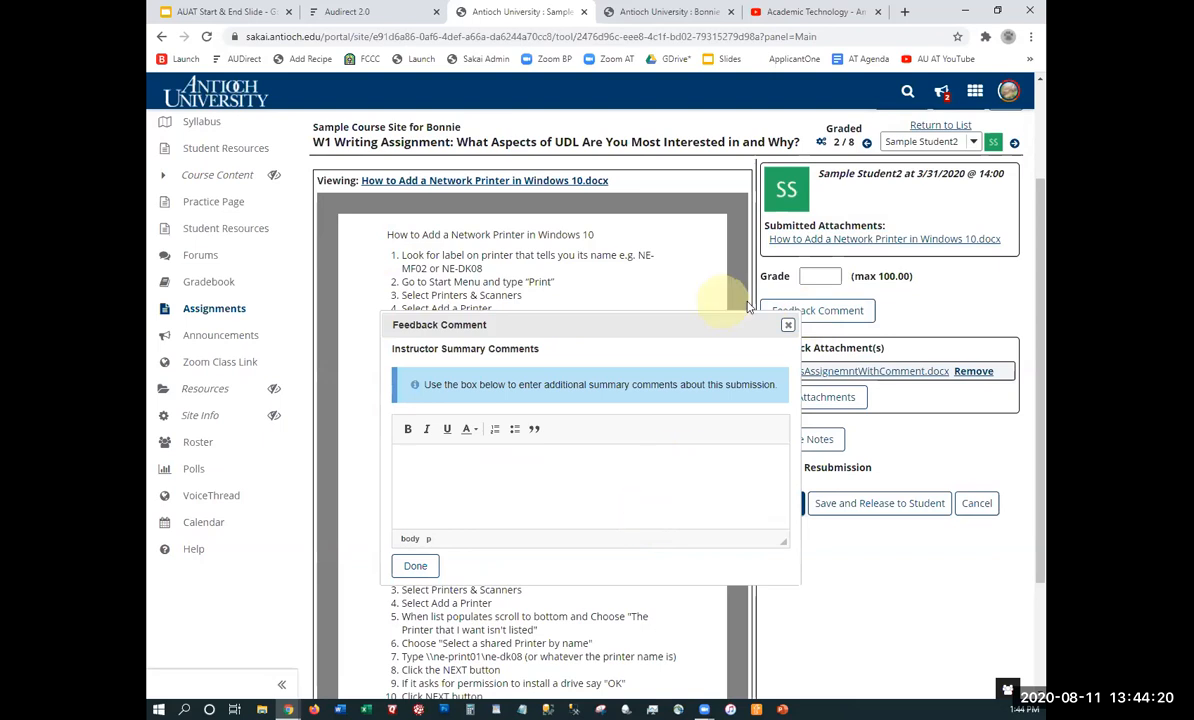
pyautogui.click(818, 276)
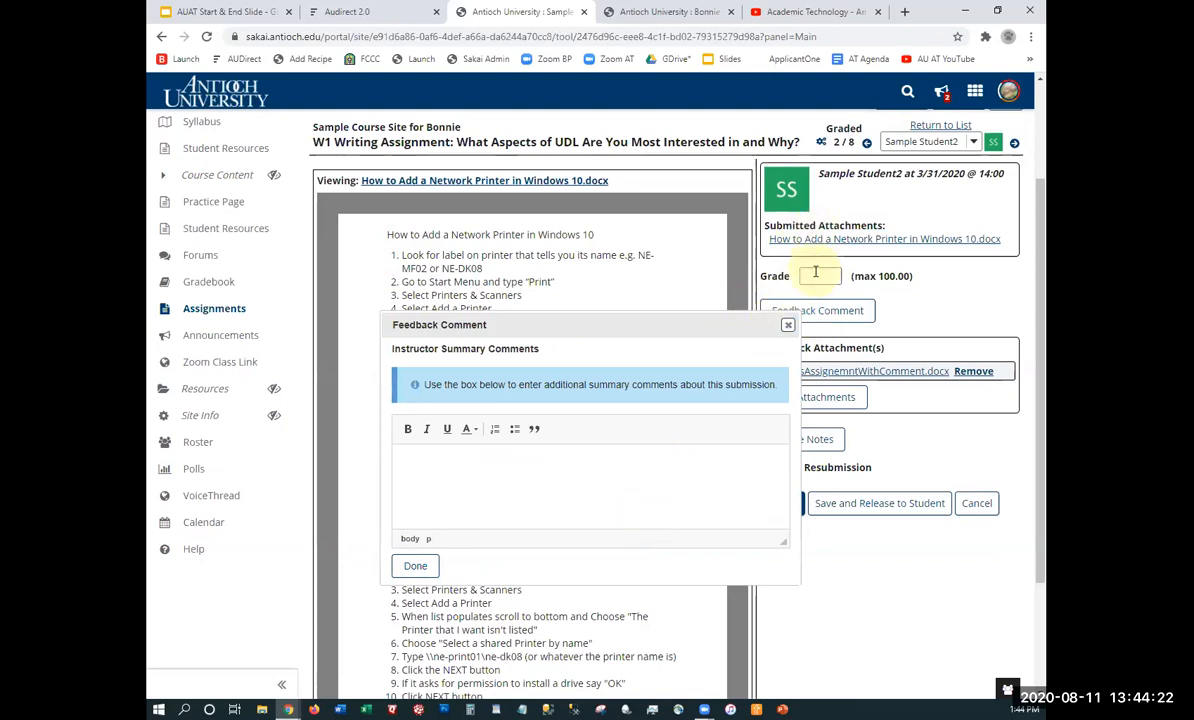
pyautogui.write('89')
pyautogui.click(649, 473)
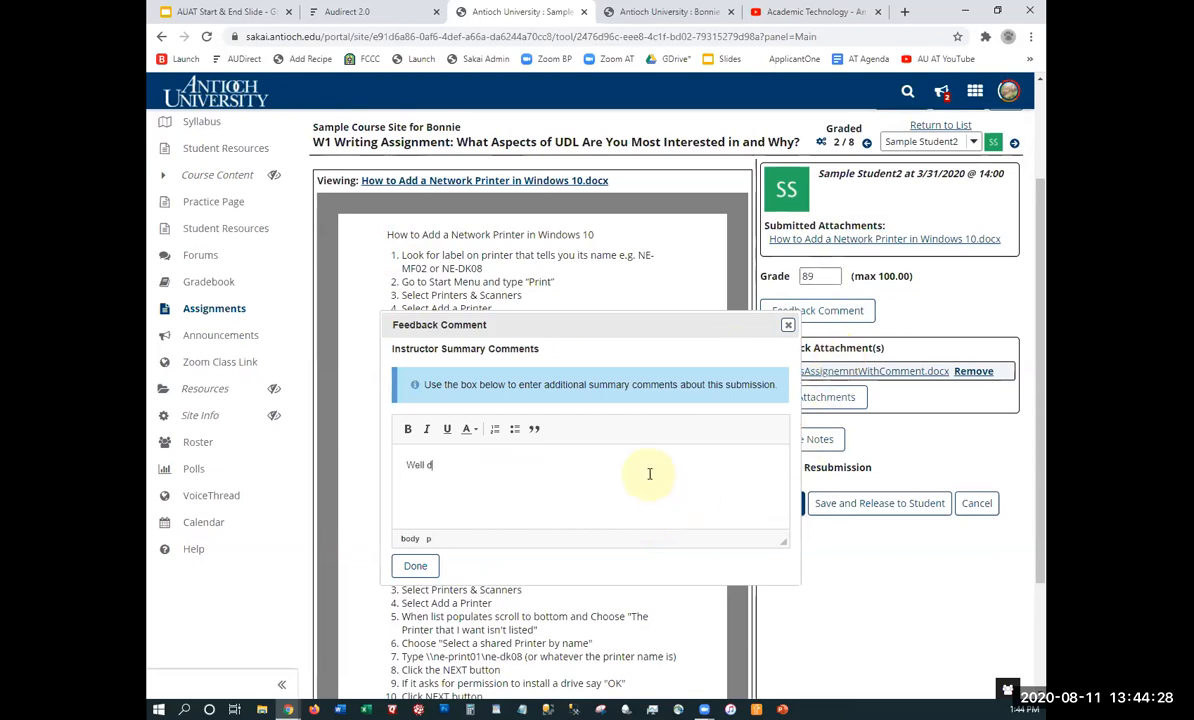
pyautogui.write('etc..')
pyautogui.scroll(-3, 567, 481)
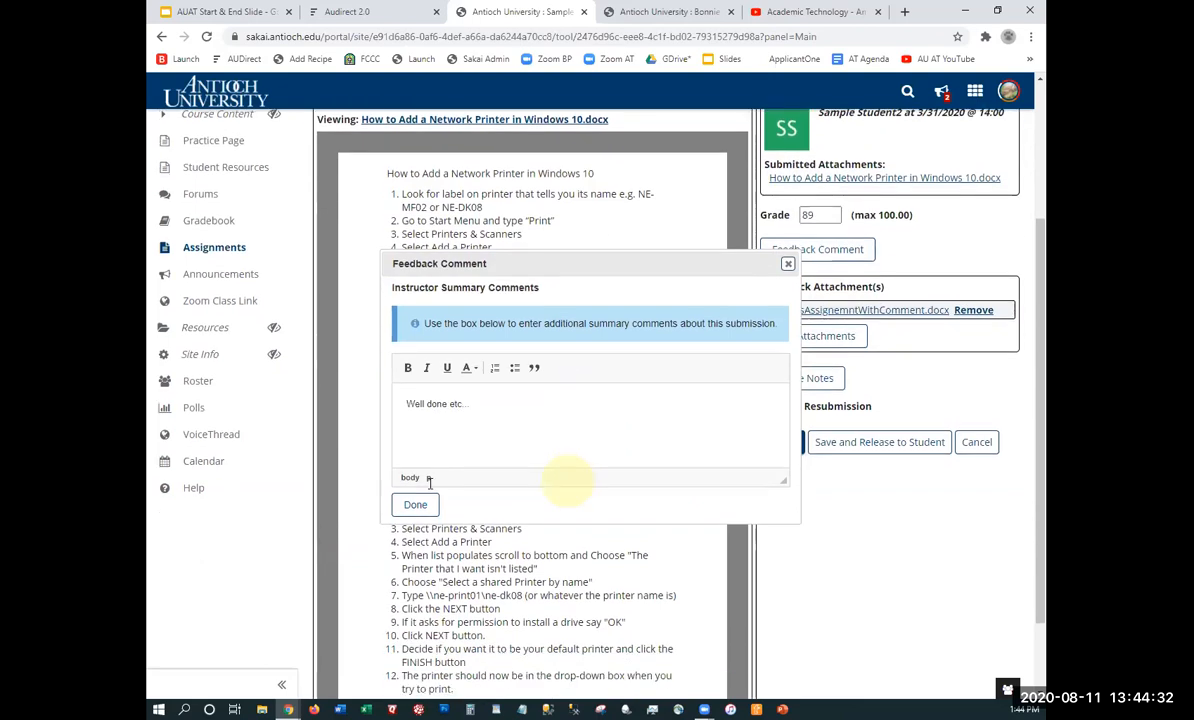
pyautogui.click(413, 424)
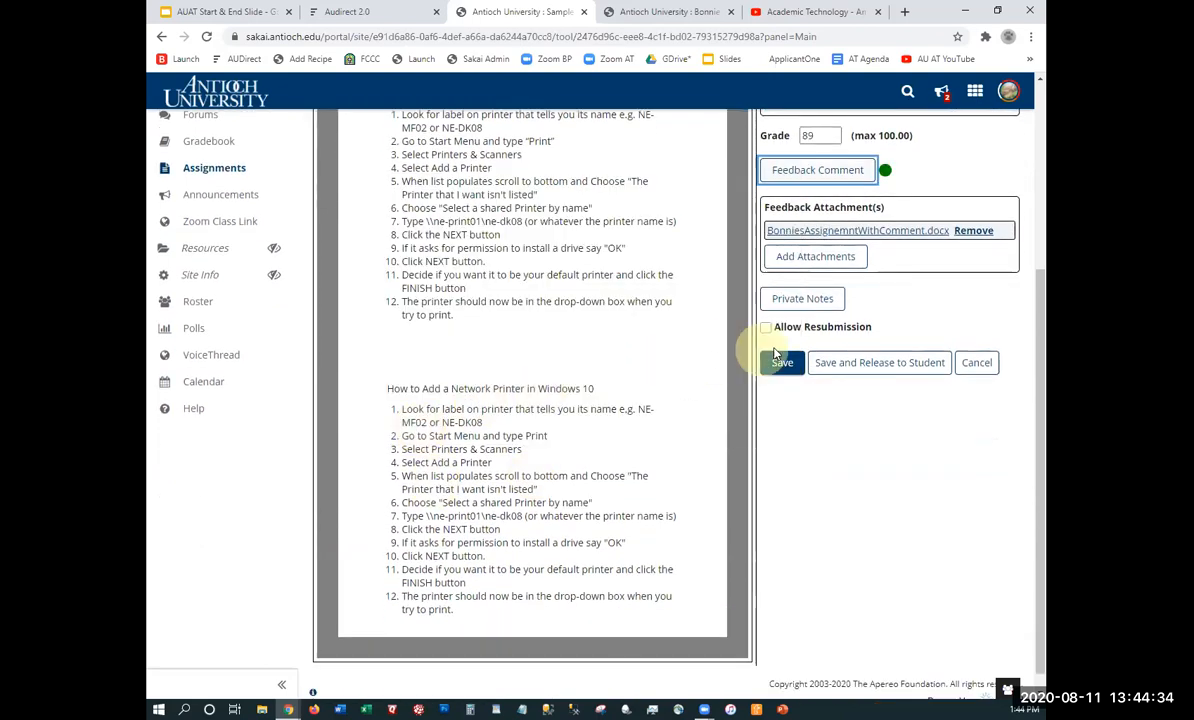
# Allow resubmission to view its options, and disallow it again
pyautogui.scroll(-1, 925, 315)
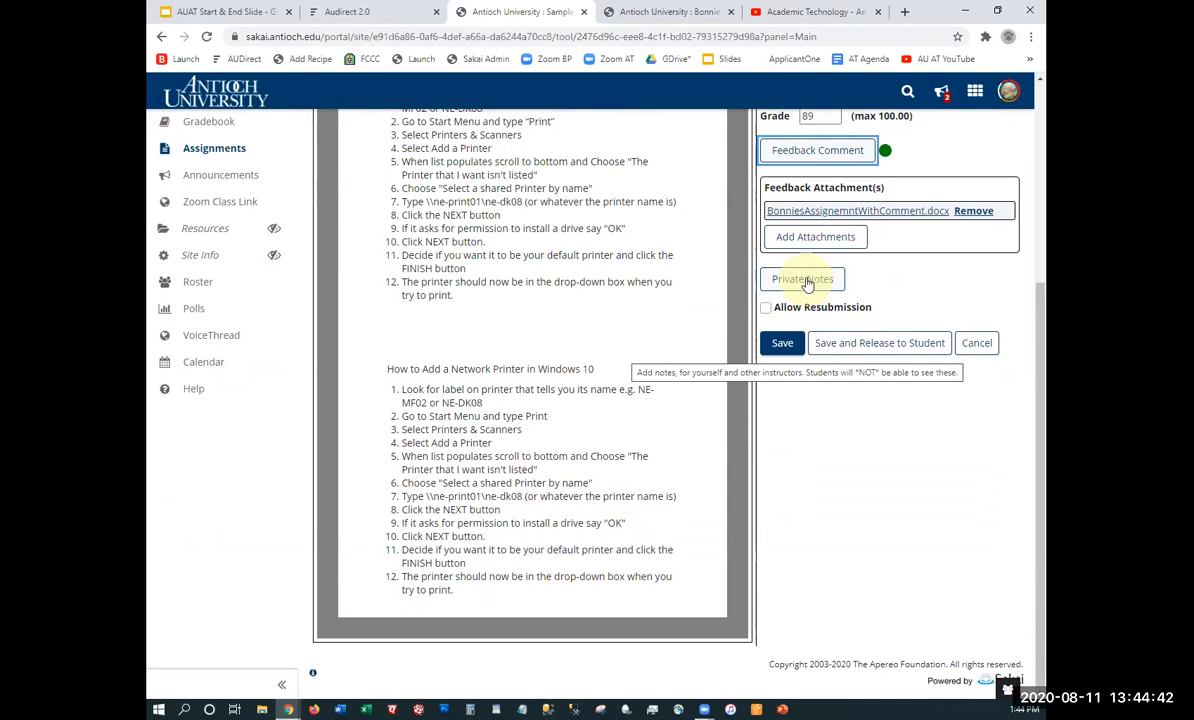
pyautogui.click(765, 309)
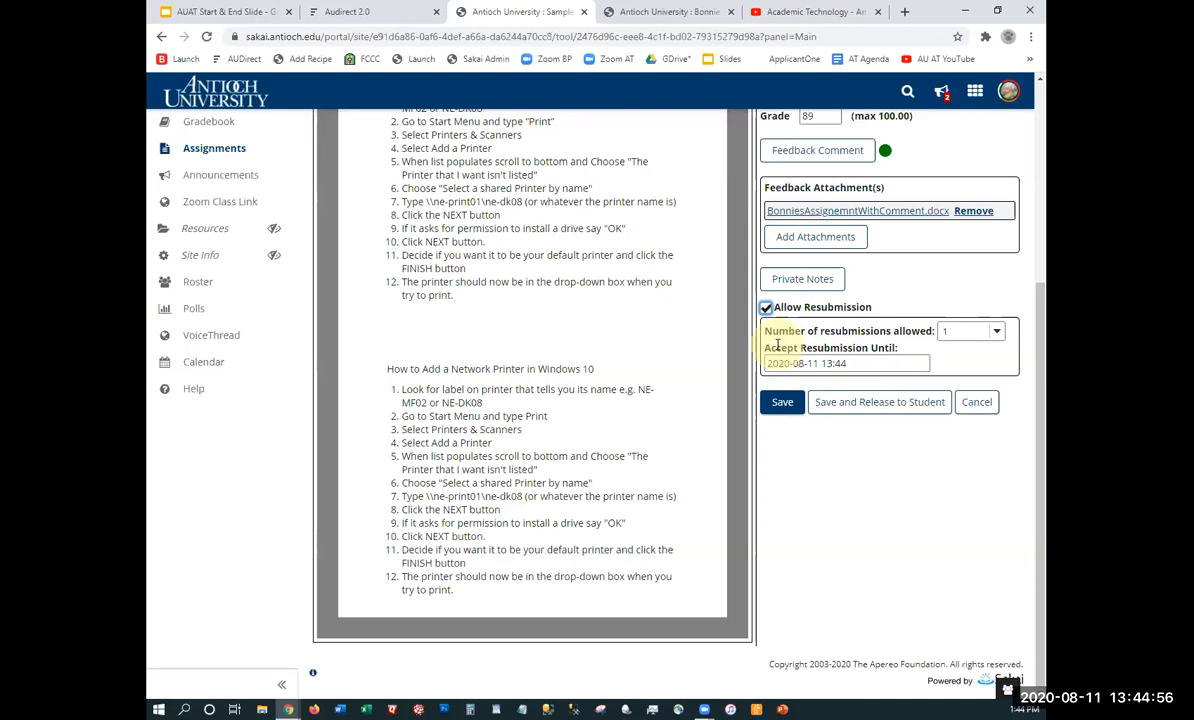
pyautogui.click(766, 307)
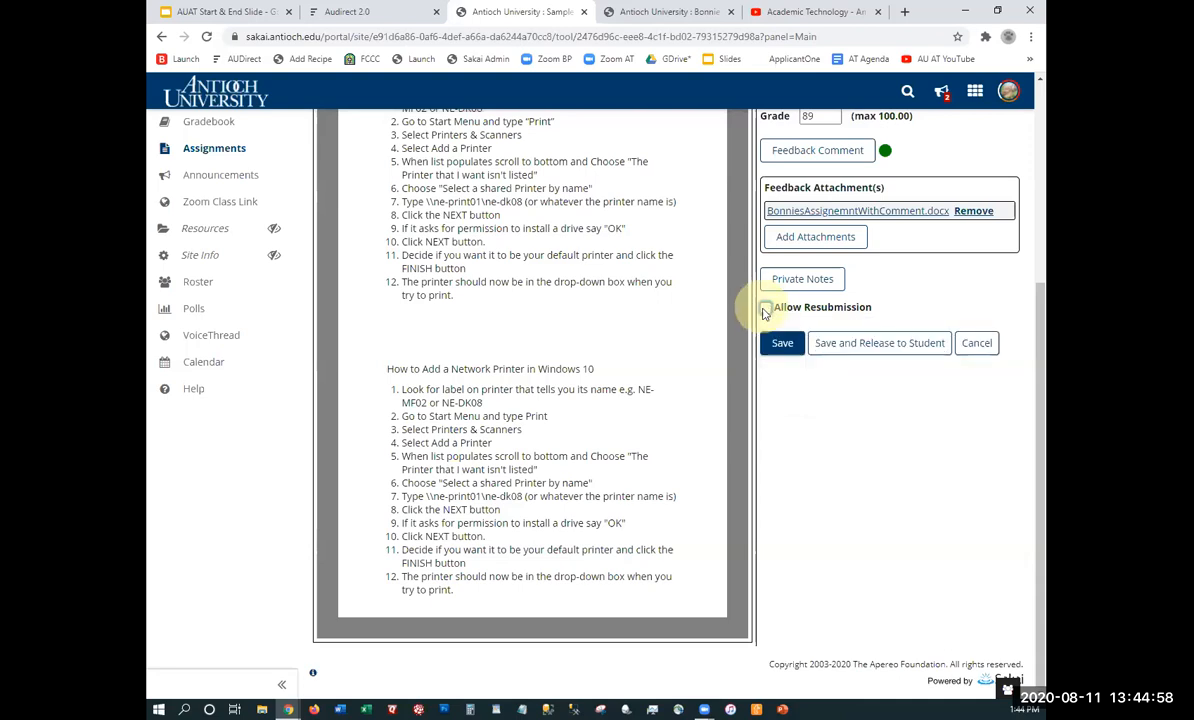
# Save Sample Student2's grade and feedback without releasing them, and advance through the students to Sample Student4
pyautogui.click(783, 343)
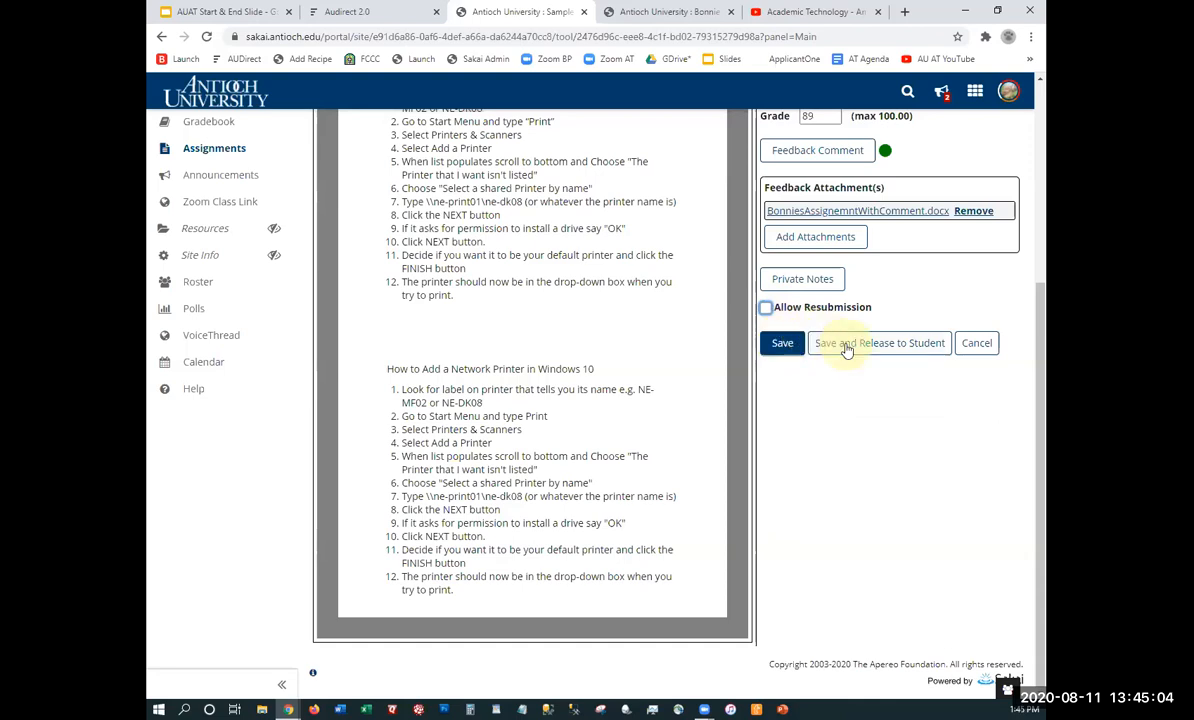
pyautogui.click(786, 350)
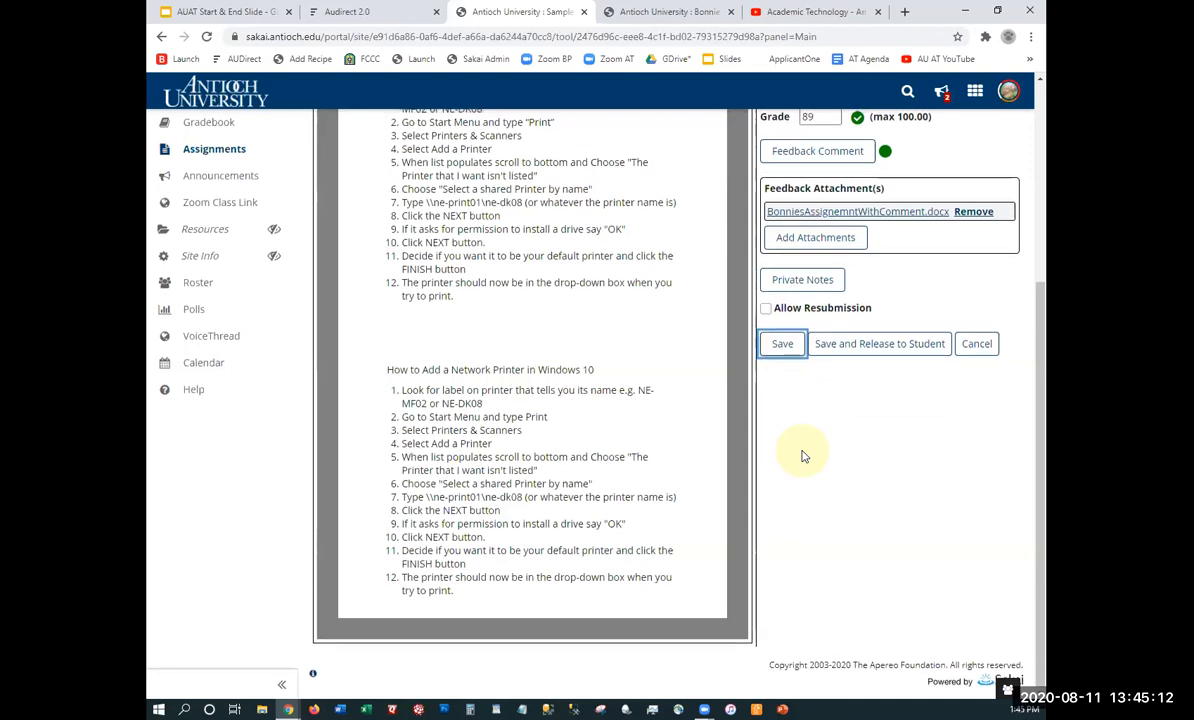
pyautogui.scroll(4, 801, 457)
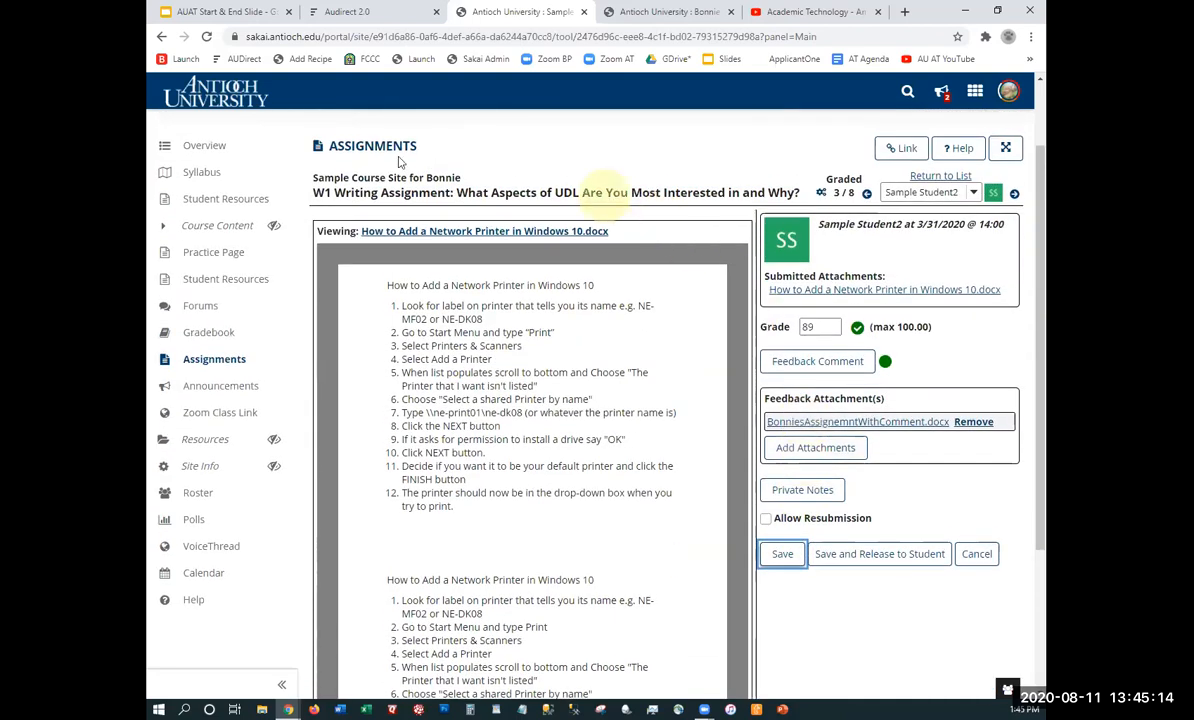
pyautogui.click(1015, 196)
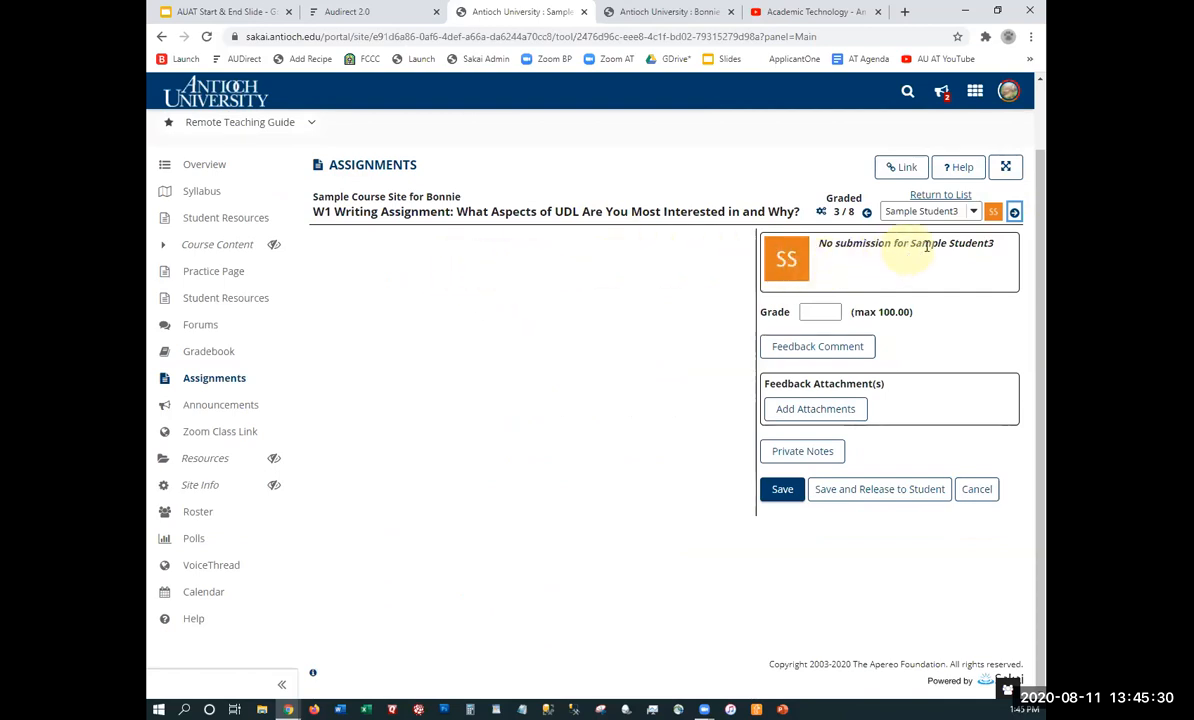
pyautogui.click(1014, 214)
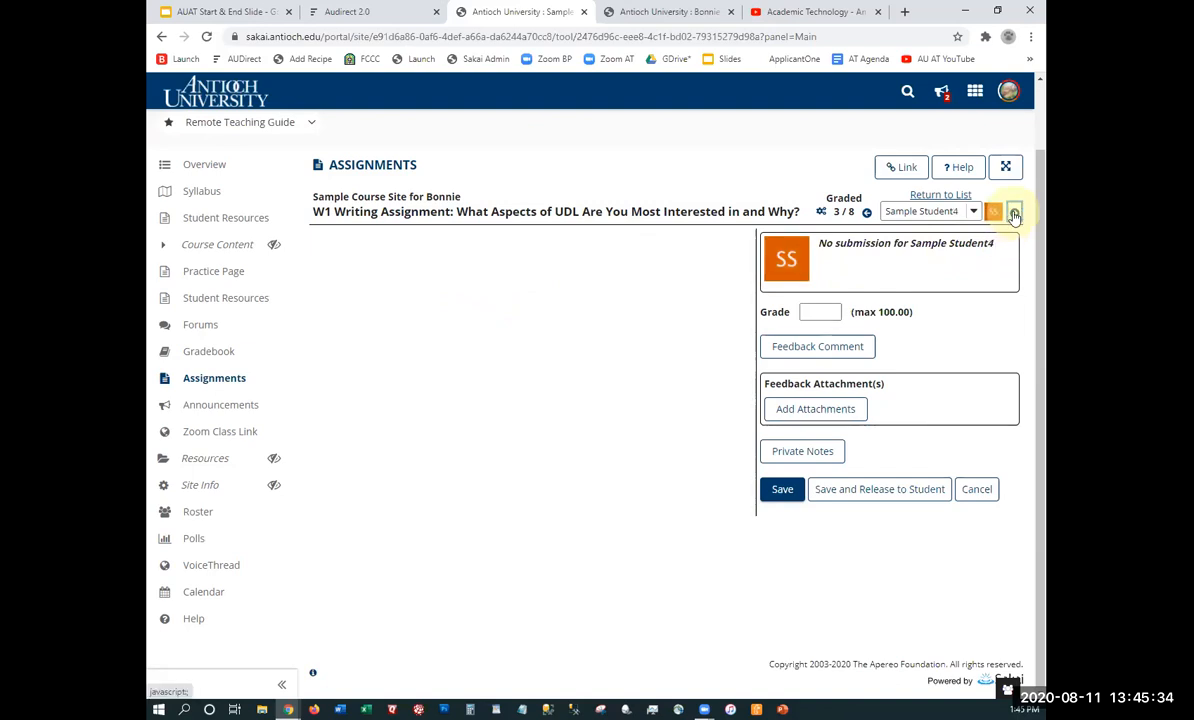
# Advance to Sample Student5 and return to the W1 Writing Assignment submissions list to check grades and release status
pyautogui.click(1014, 214)
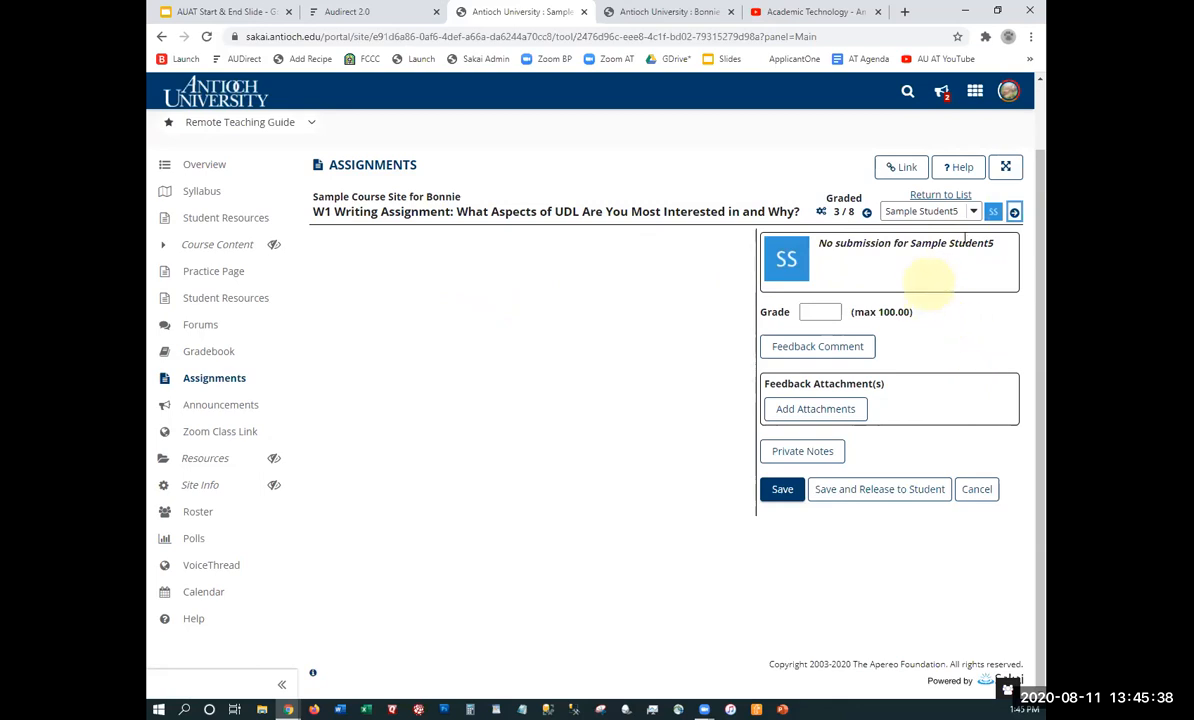
pyautogui.click(940, 195)
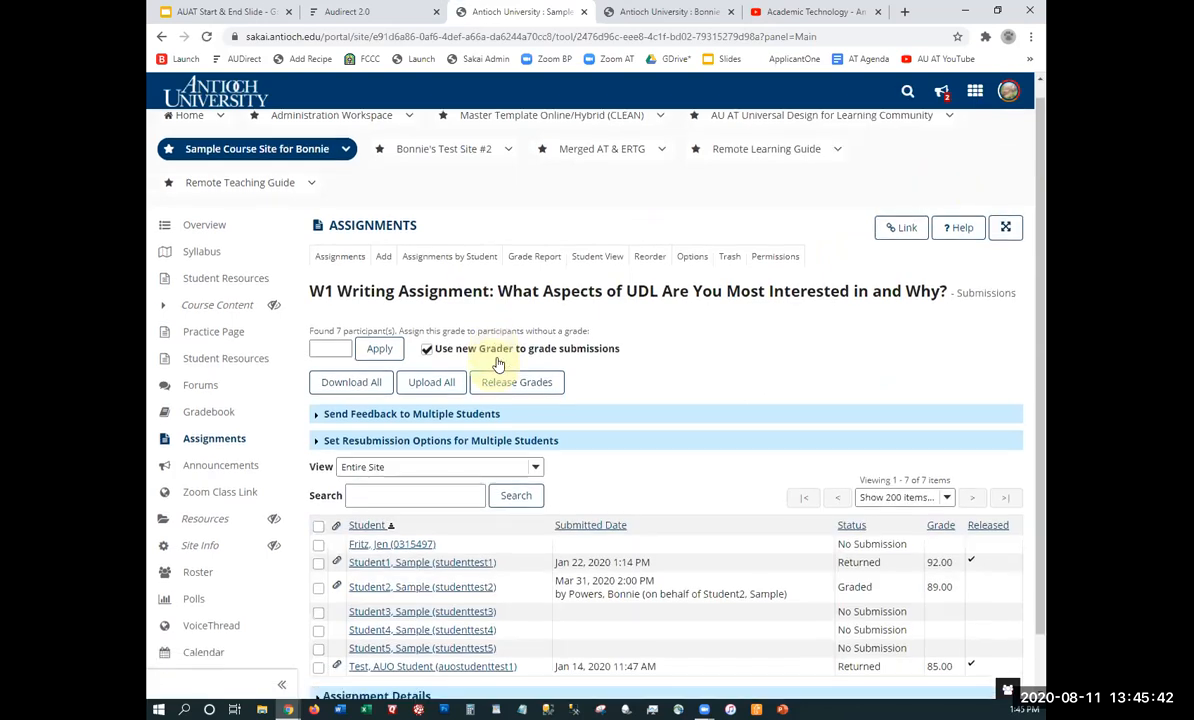
pyautogui.scroll(-1, 500, 370)
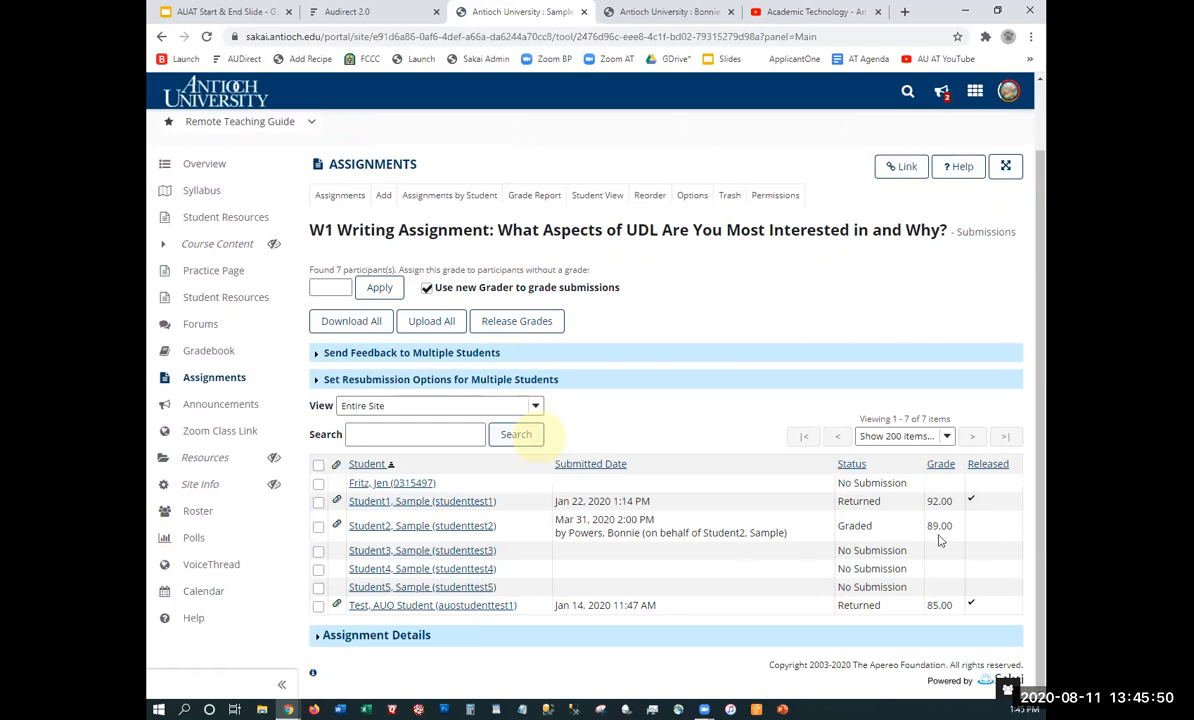
# Open the Gradebook and examine the W1 Writing Assignment column for Sample Student2's grade
pyautogui.click(216, 348)
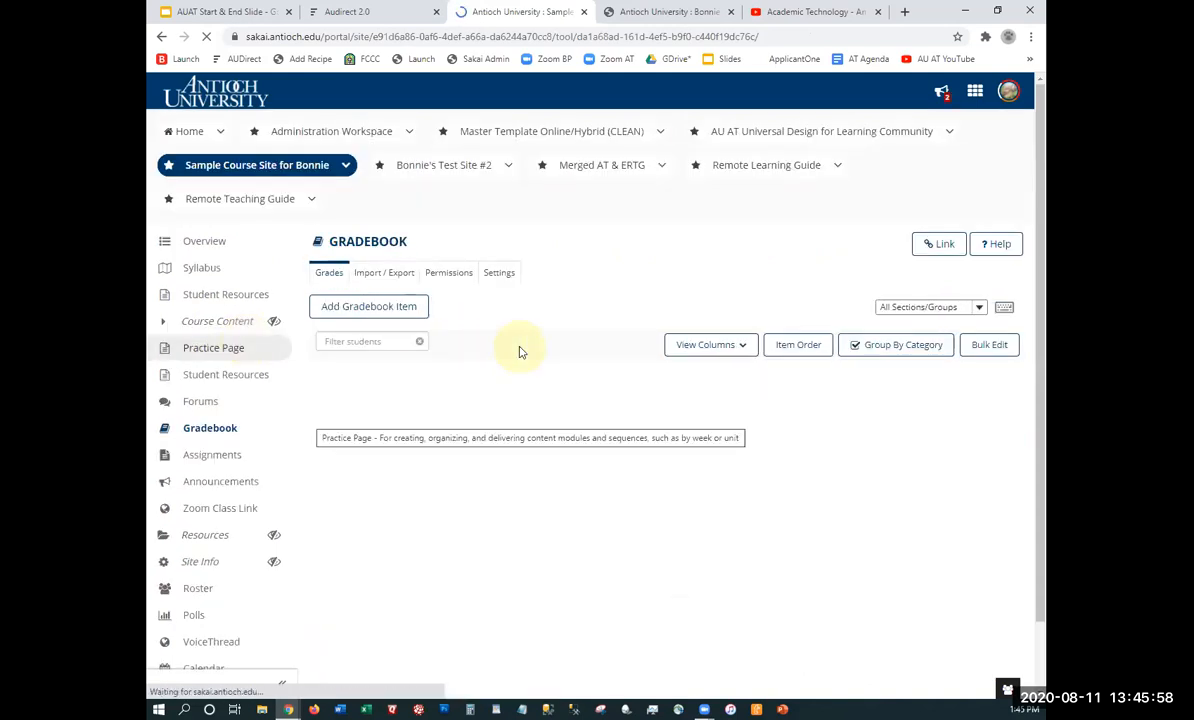
pyautogui.scroll(-3, 519, 345)
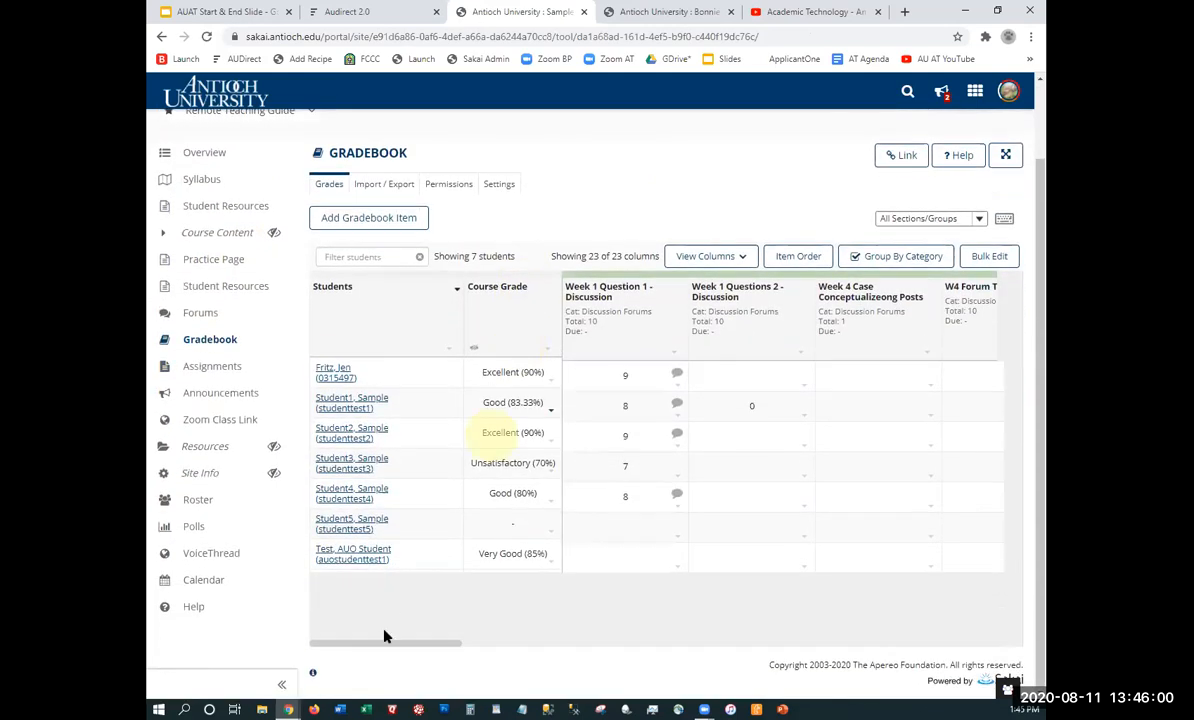
pyautogui.moveTo(373, 642); pyautogui.dragTo(541, 637)
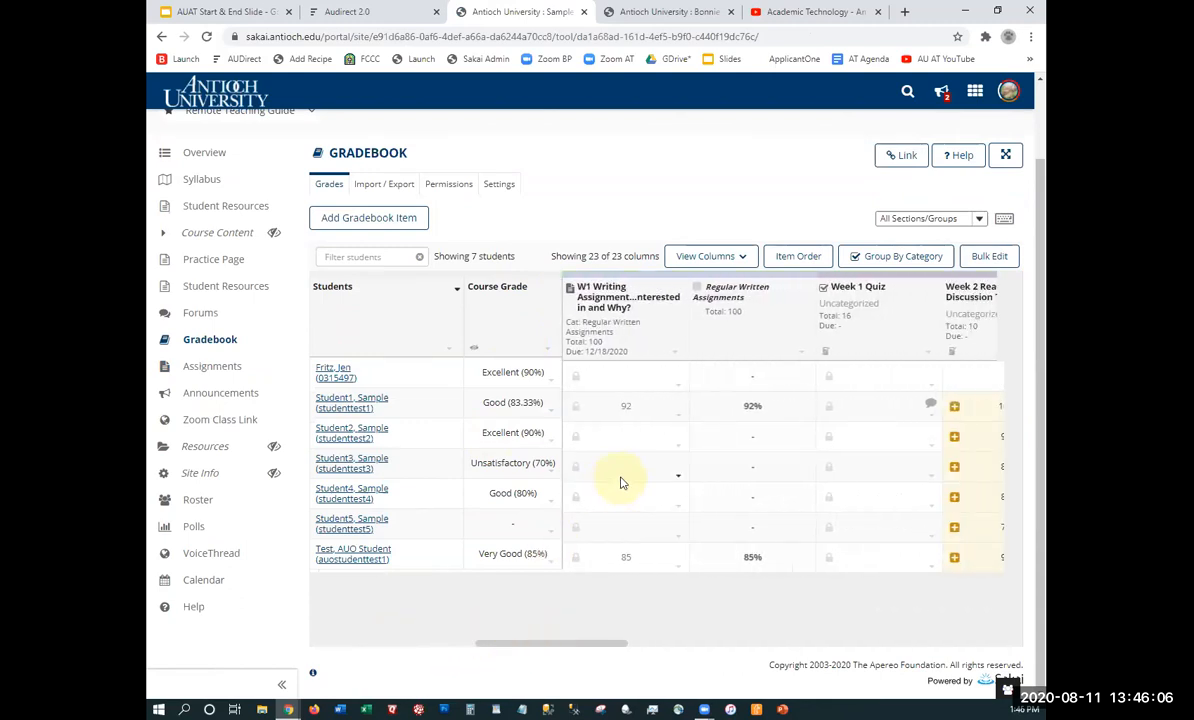
pyautogui.scroll(2, 620, 483)
pyautogui.scroll(-2, 620, 480)
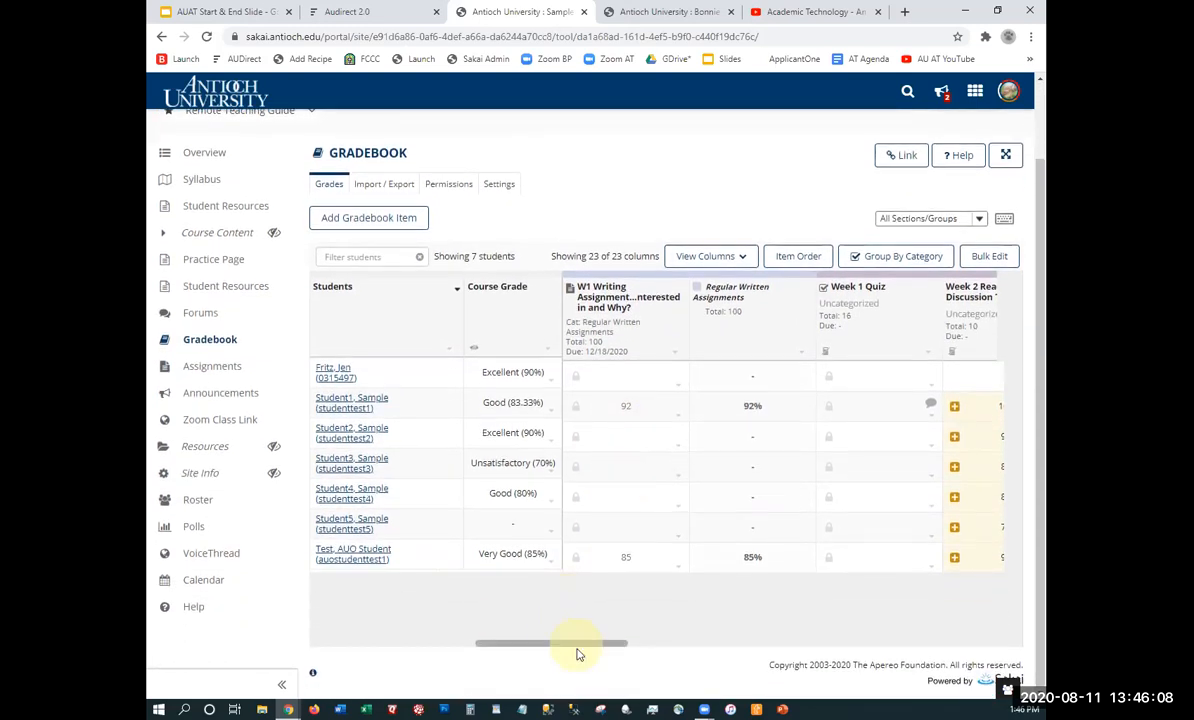
pyautogui.moveTo(578, 645)
pyautogui.mouseDown()
pyautogui.moveTo(742, 627)
pyautogui.moveTo(770, 645)
pyautogui.moveTo(983, 636)
pyautogui.moveTo(645, 680)
pyautogui.moveTo(586, 667)
pyautogui.mouseUp()
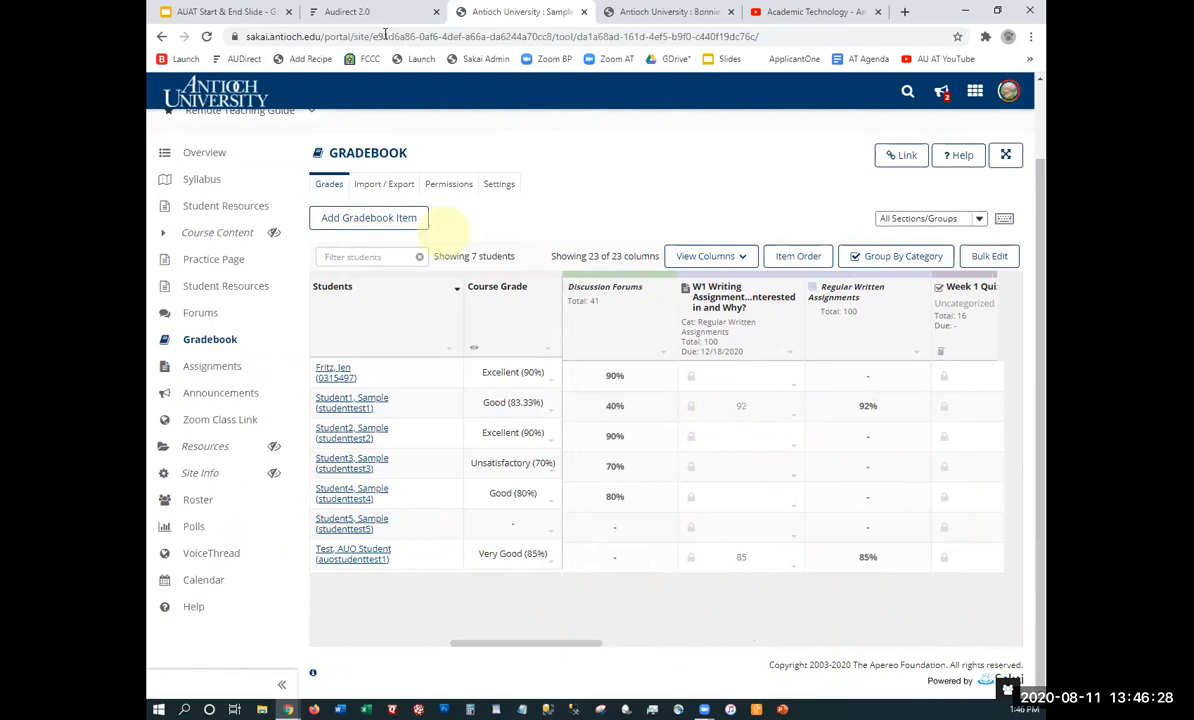
# Go back to the W1 Writing Assignment submissions in Assignments and compare the students' status, grade and release columns
pyautogui.click(205, 372)
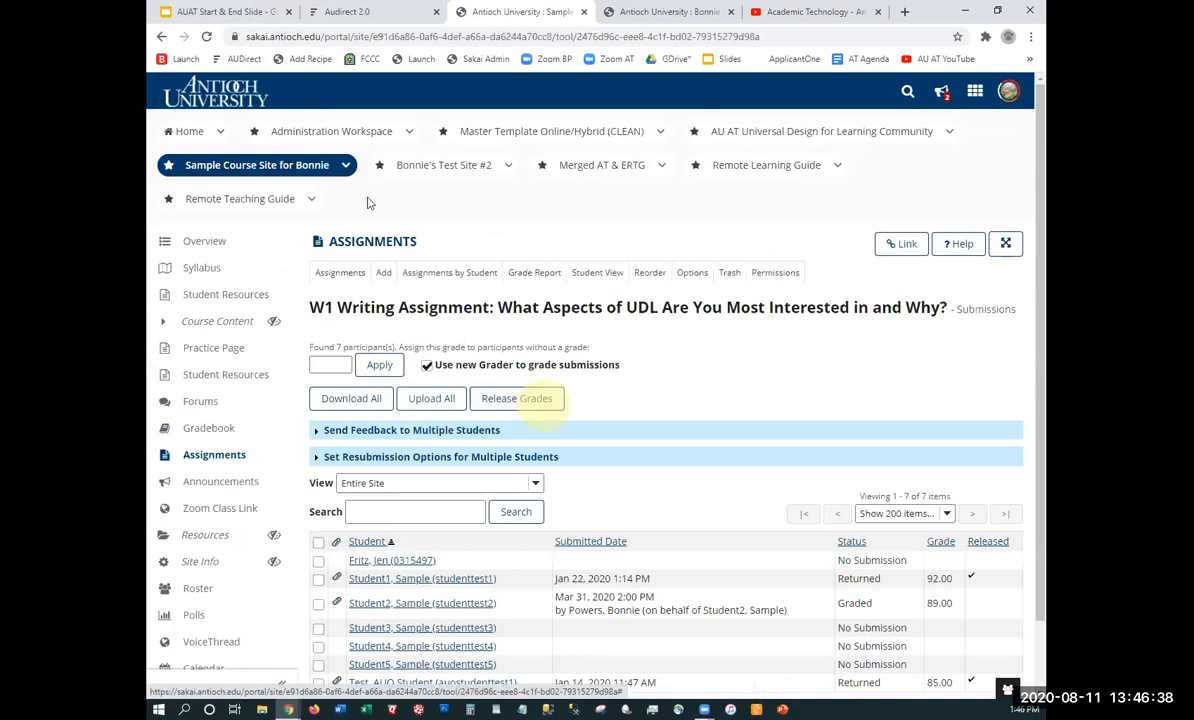
pyautogui.scroll(-1, 338, 200)
pyautogui.scroll(-2, 338, 200)
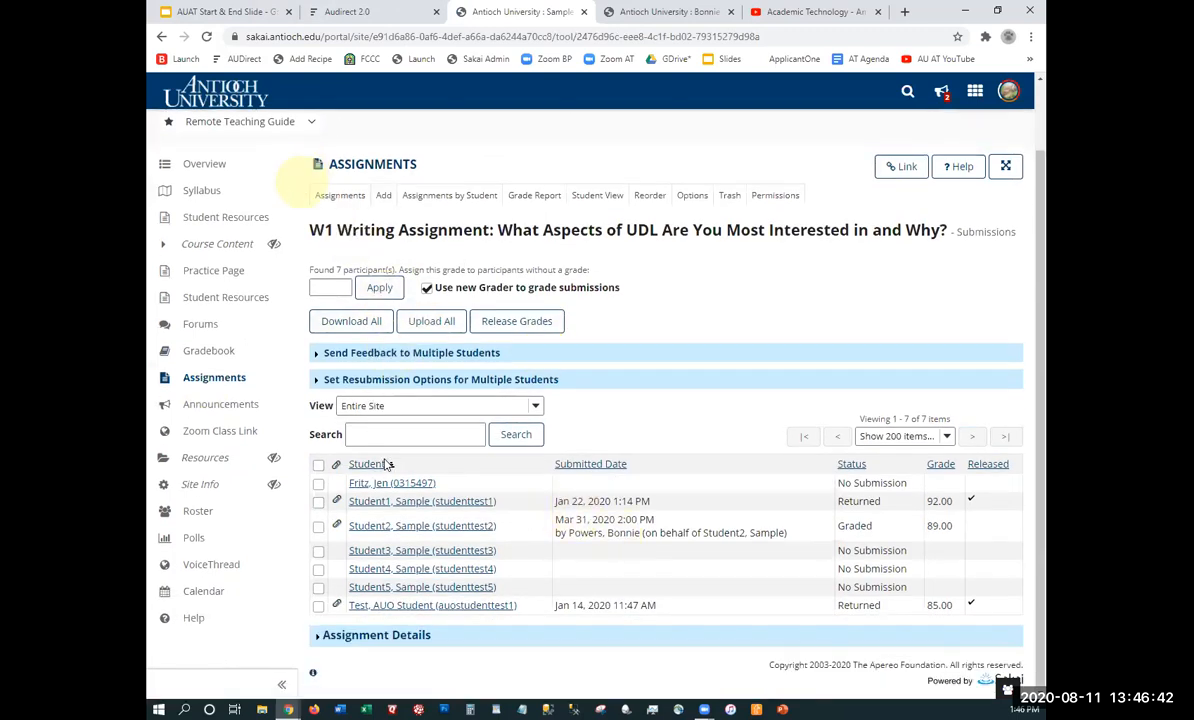
# Open the W1 Writing Assignment's details from the full assignments list, review them, and return to the list
pyautogui.click(340, 195)
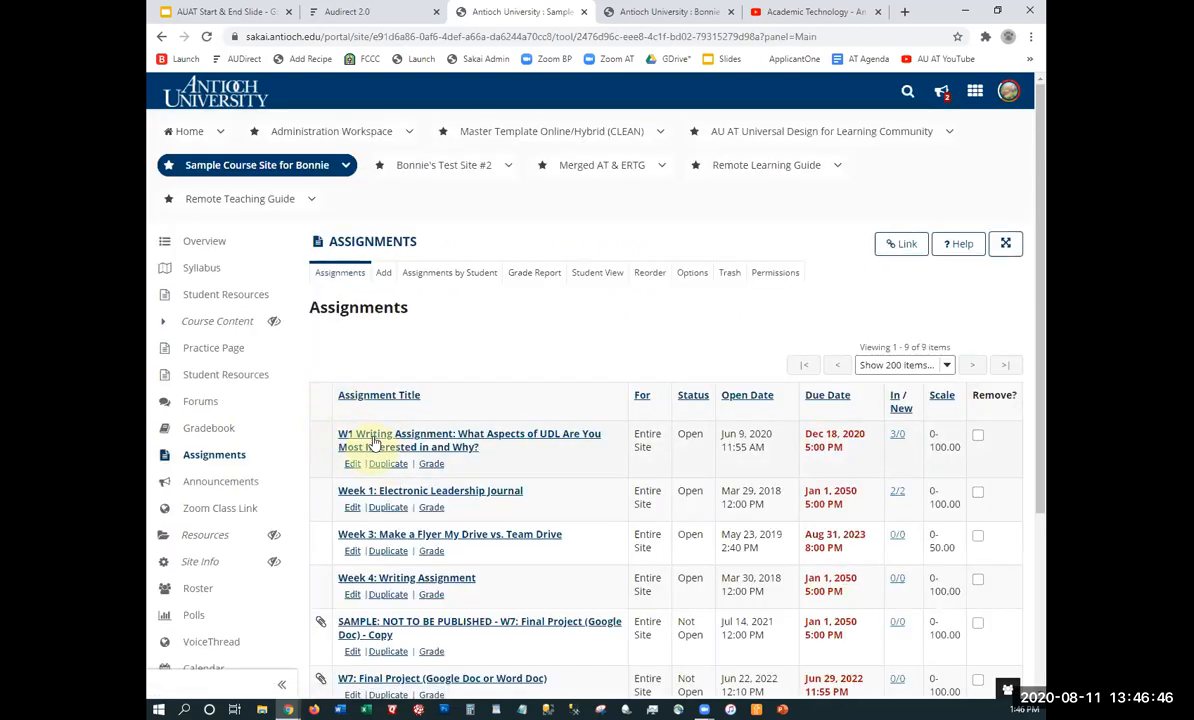
pyautogui.click(379, 446)
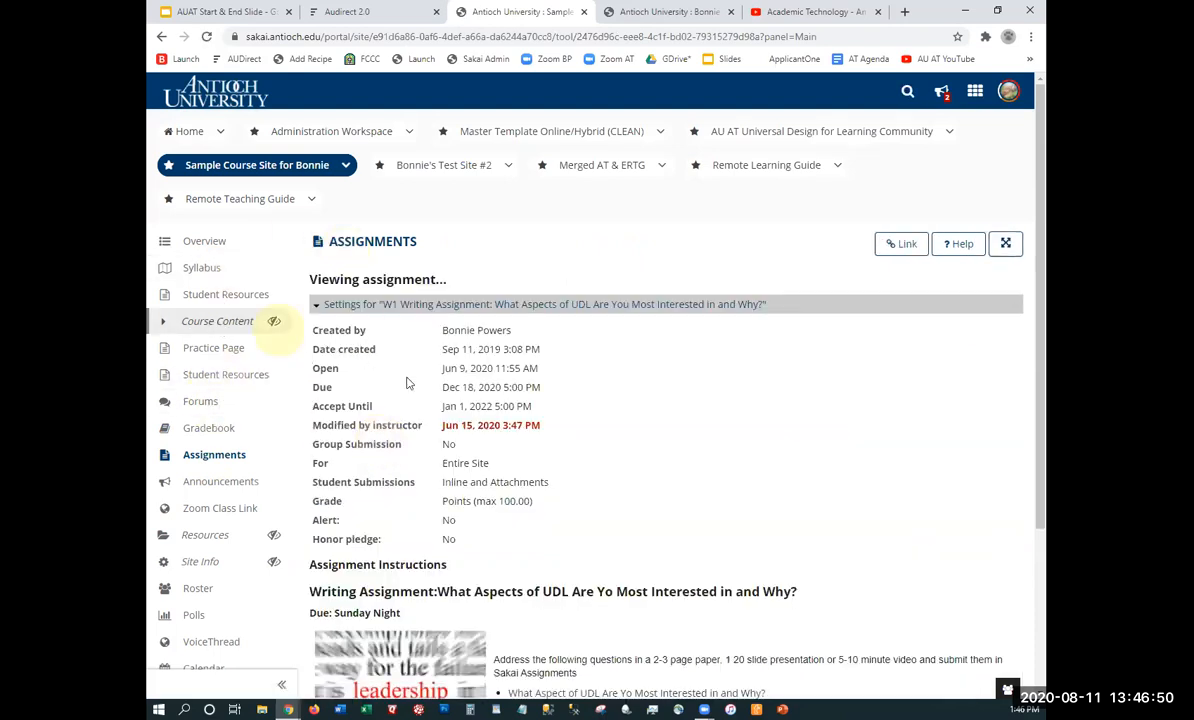
pyautogui.scroll(-3, 525, 455)
pyautogui.click(342, 625)
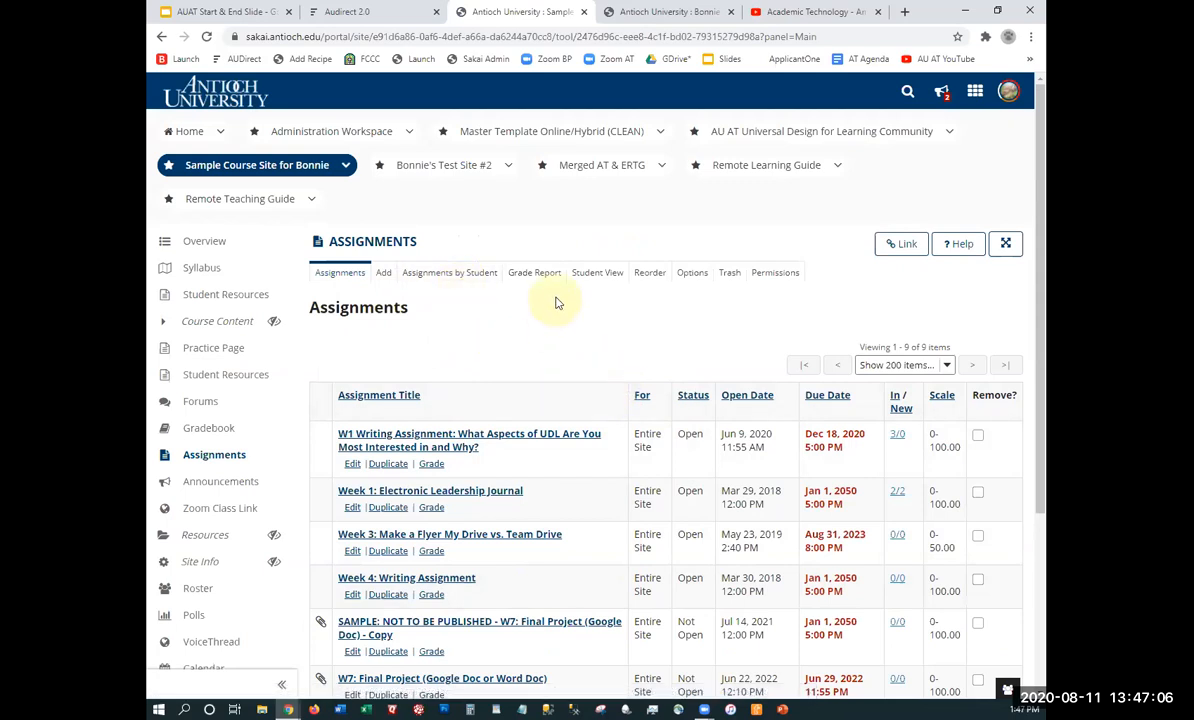
pyautogui.scroll(-3, 555, 299)
pyautogui.scroll(-1, 555, 299)
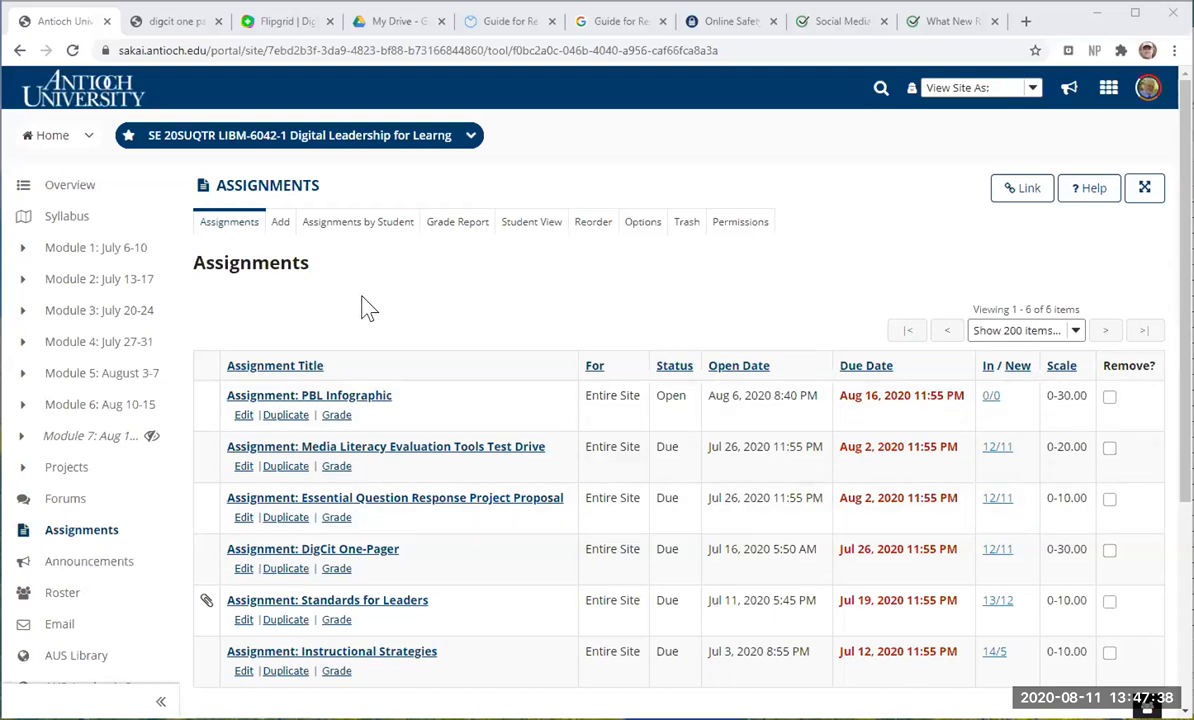
# In the Digital Leadership course site, review the settings and instructions of Assignment: DigCit One-Pager, and return to the assignments list
pyautogui.click(262, 188)
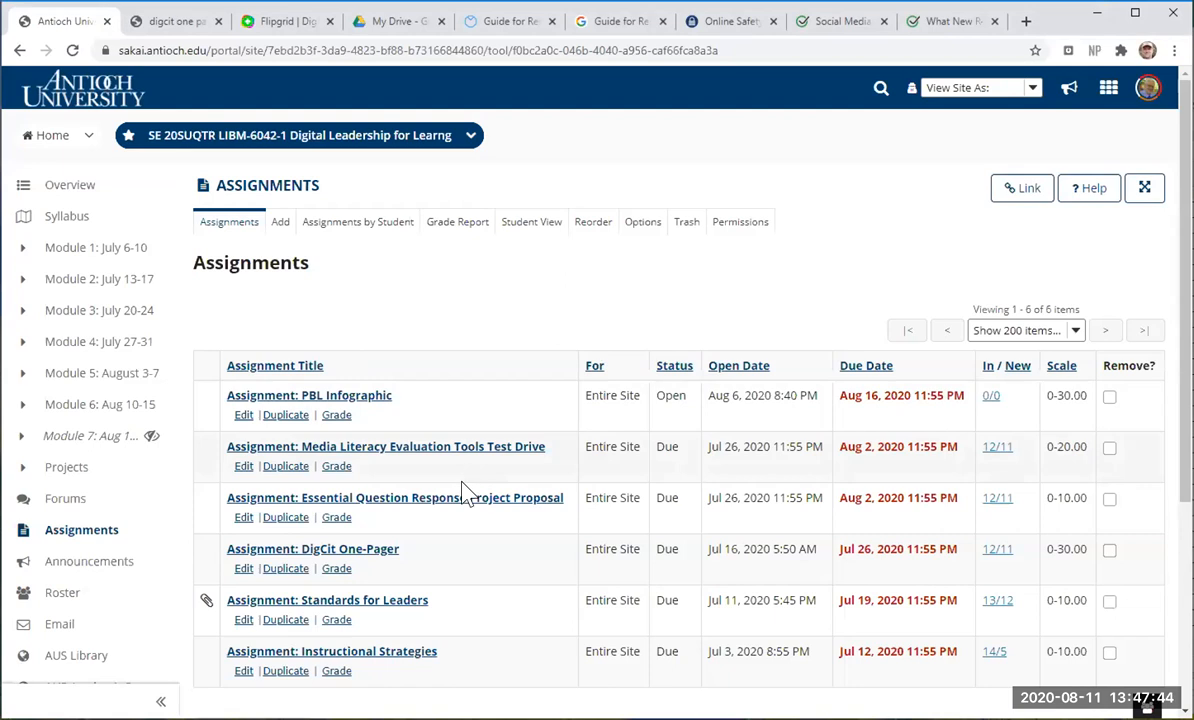
pyautogui.click(341, 553)
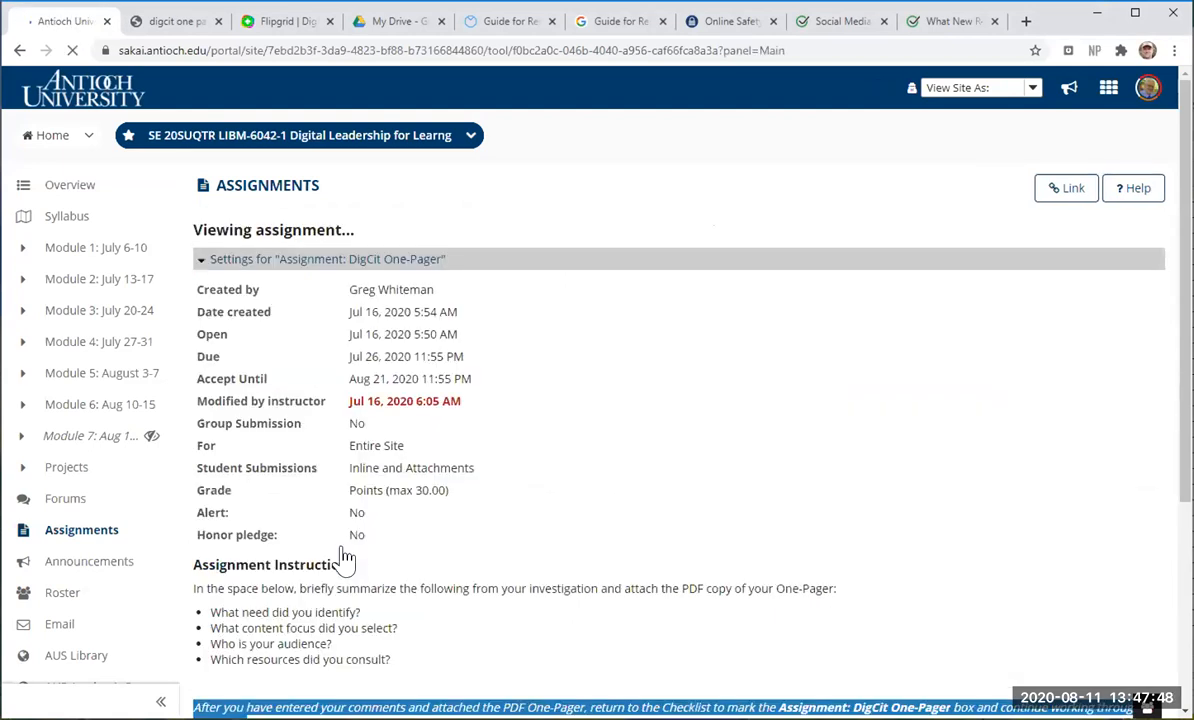
pyautogui.scroll(-3, 658, 507)
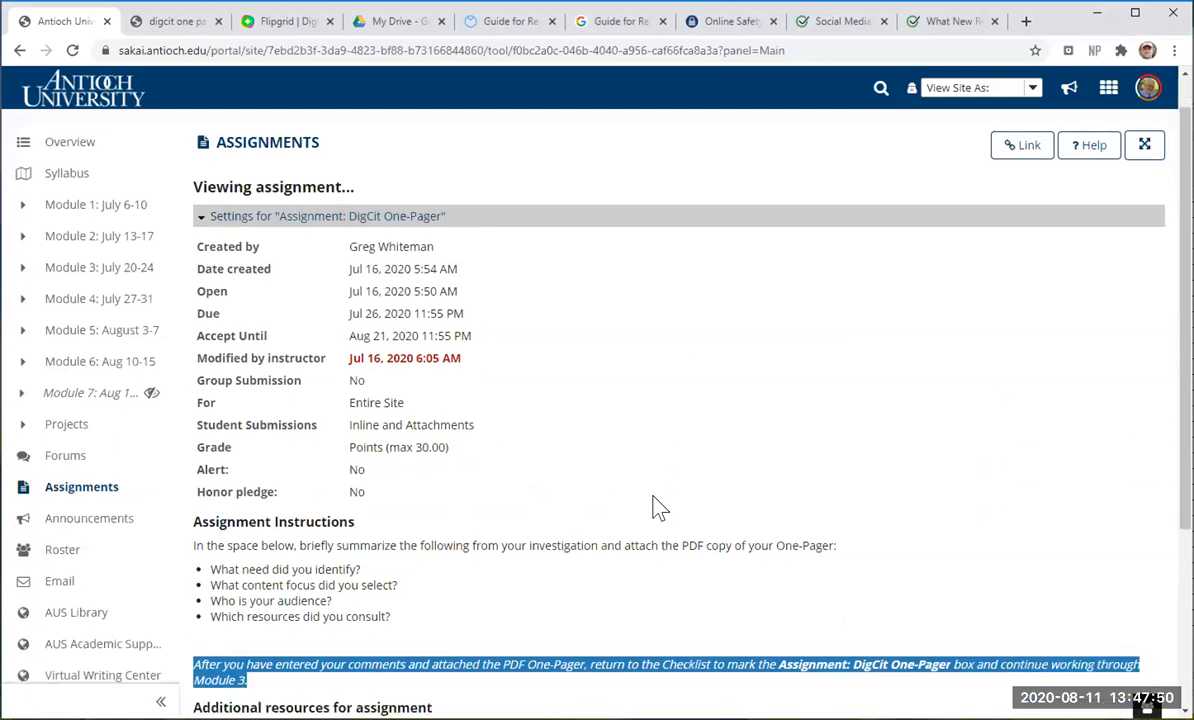
pyautogui.scroll(4, 620, 450)
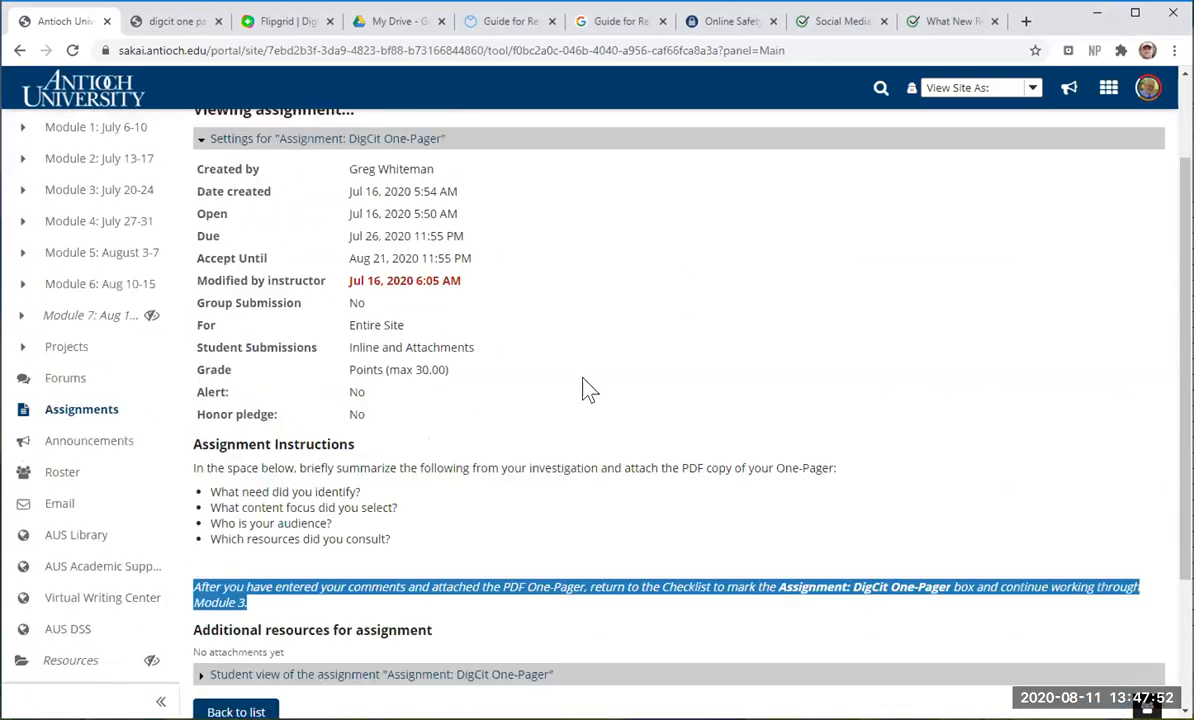
pyautogui.click(269, 194)
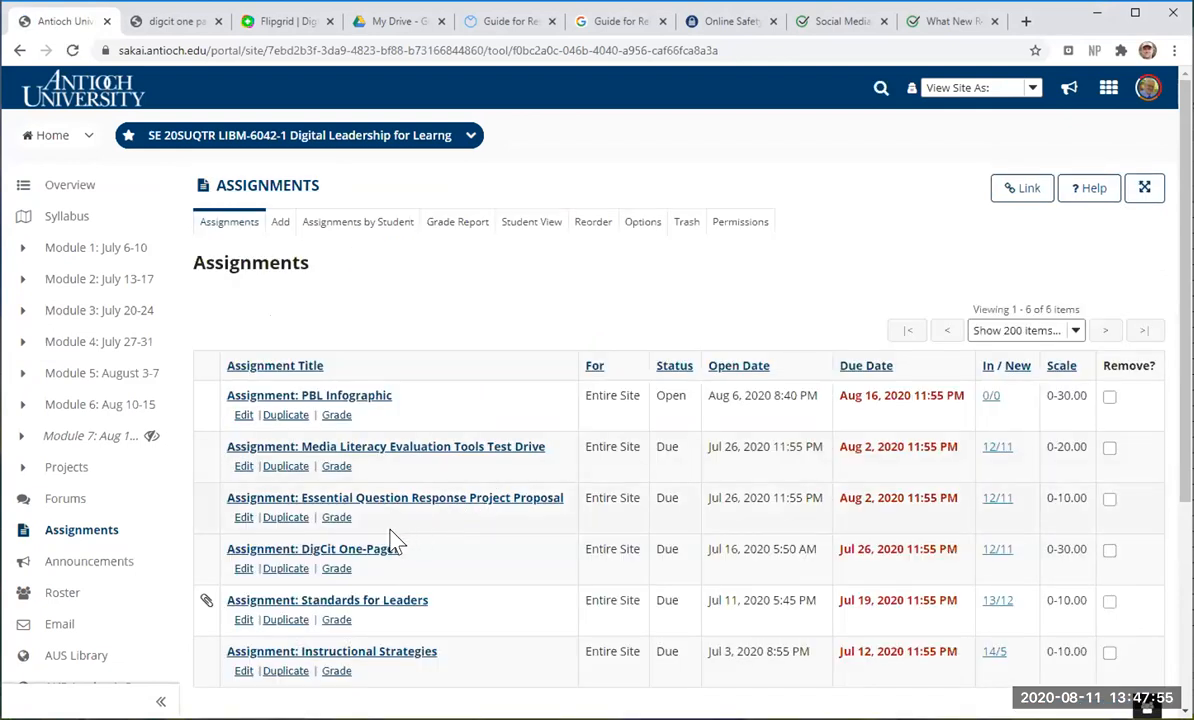
# Open the DigCit One-Pager submissions for grading, enable the new Grader, and open the first submitted student's work
pyautogui.click(338, 569)
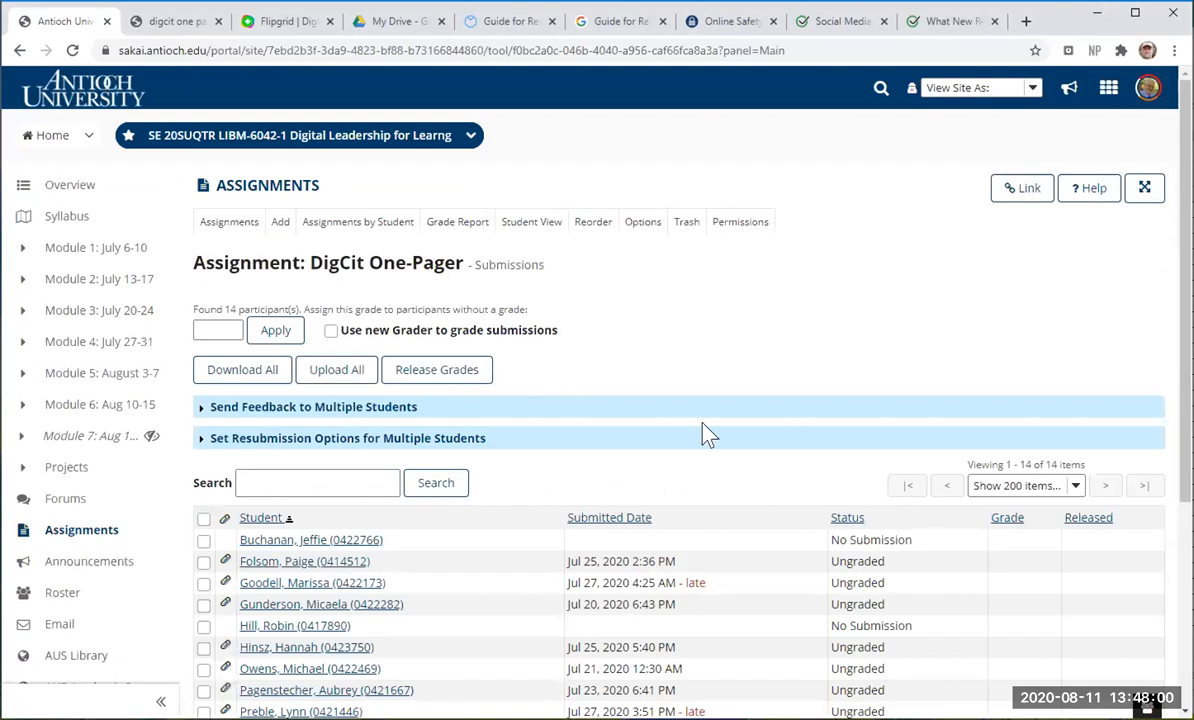
pyautogui.scroll(-3, 655, 440)
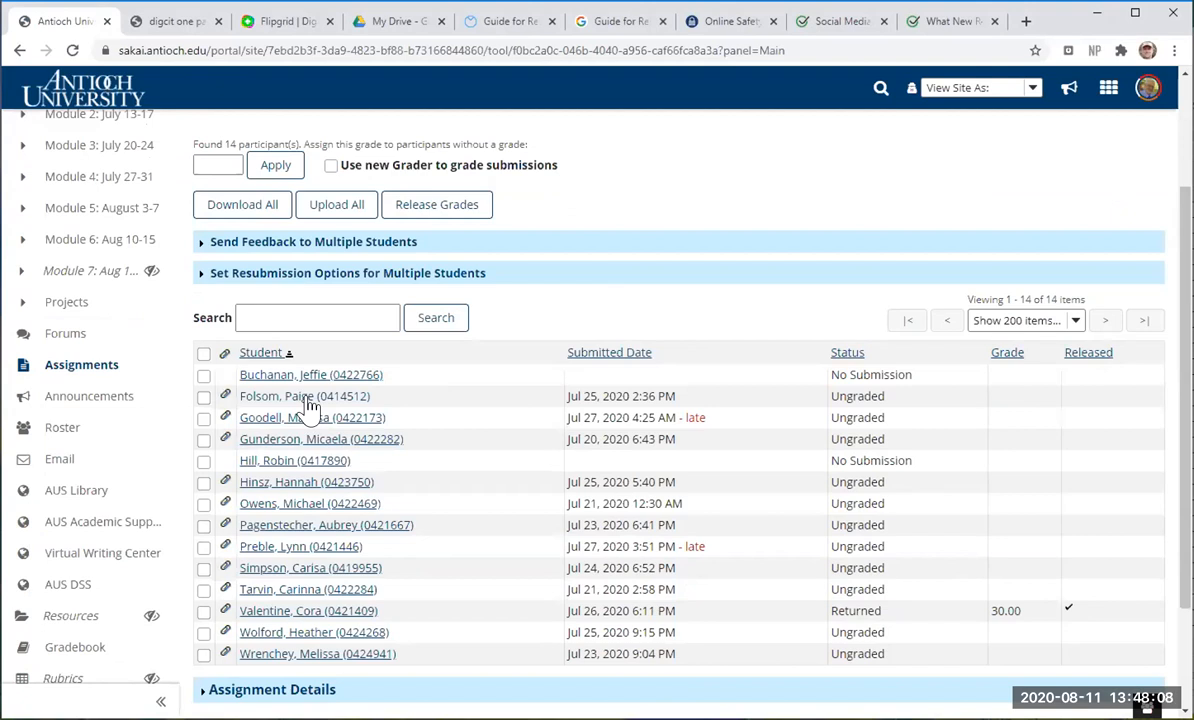
pyautogui.click(331, 166)
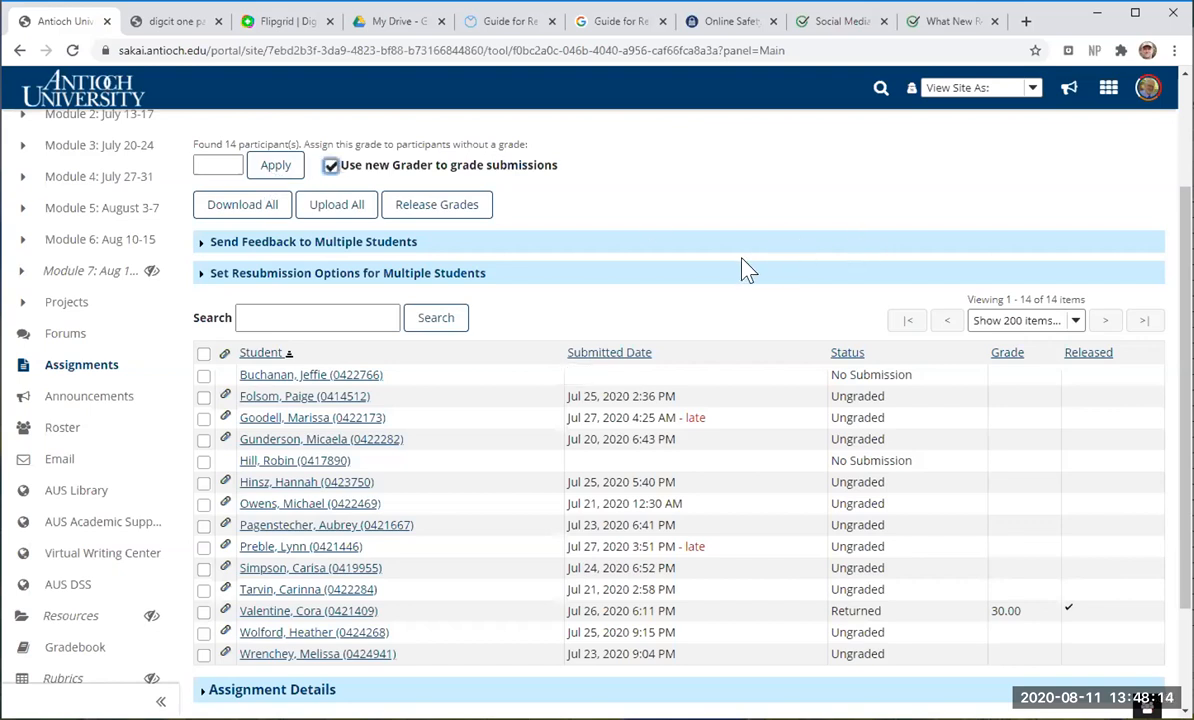
pyautogui.click(272, 170)
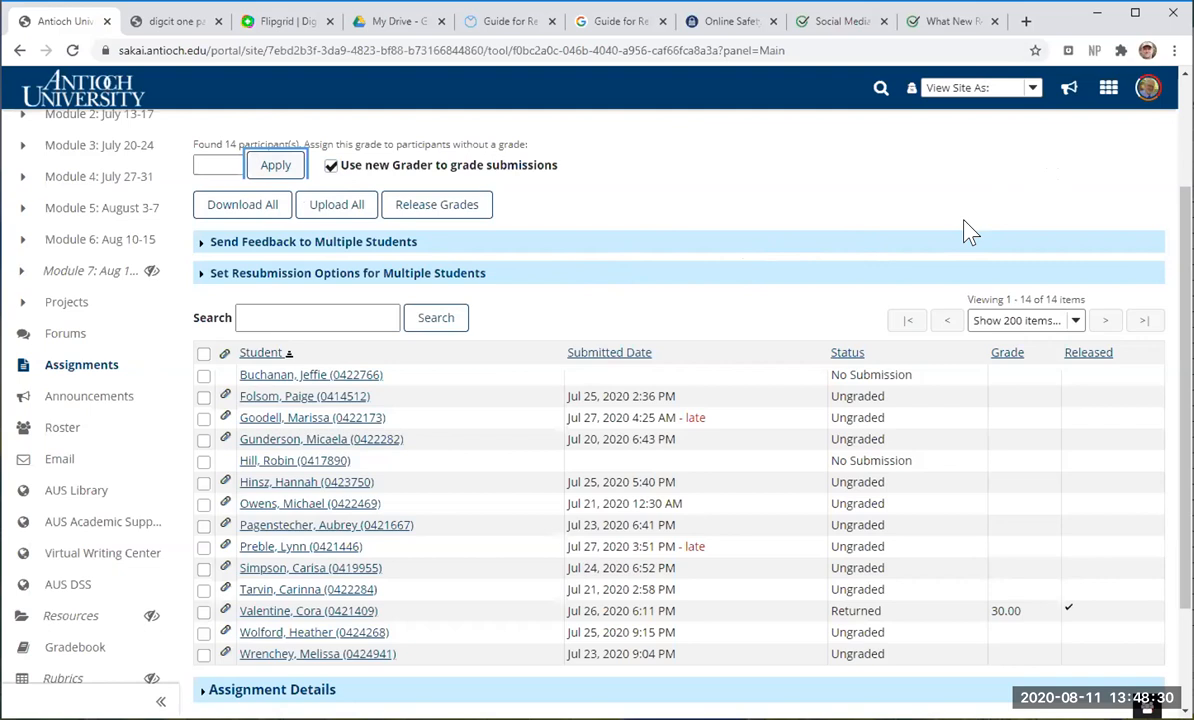
pyautogui.click(270, 397)
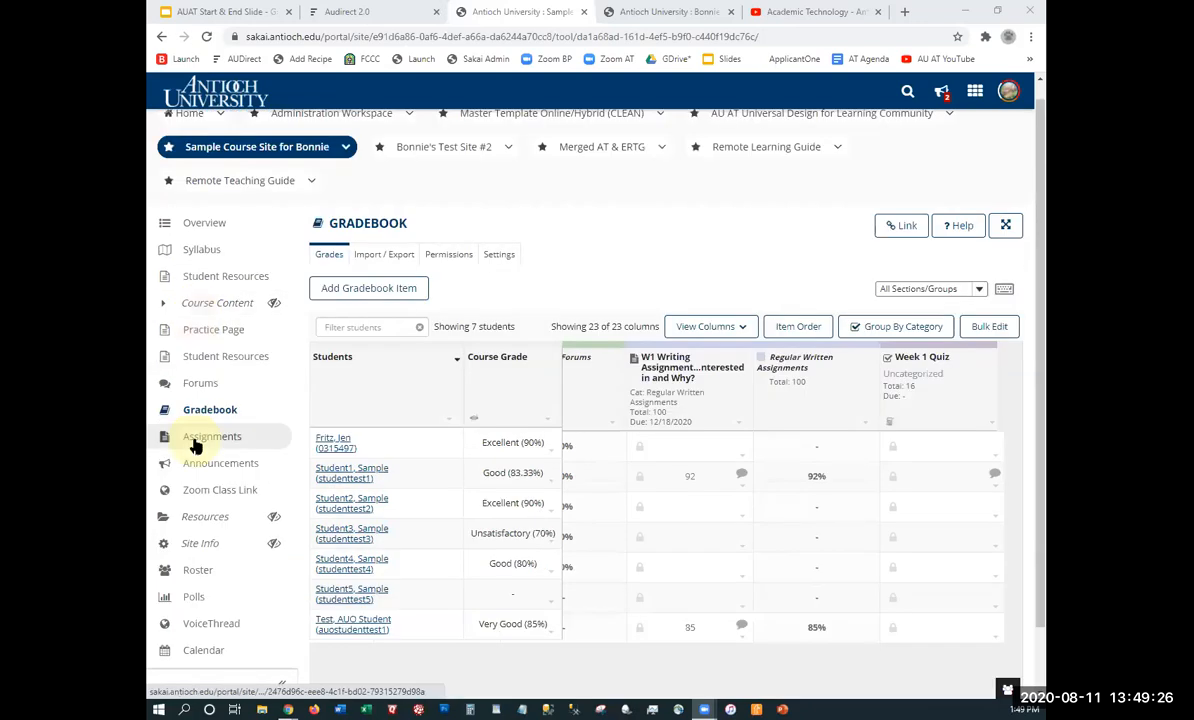
# In the Sample Course Site, open W1 Writing Assignment for editing and review its settings through the released grade notification options
pyautogui.click(255, 447)
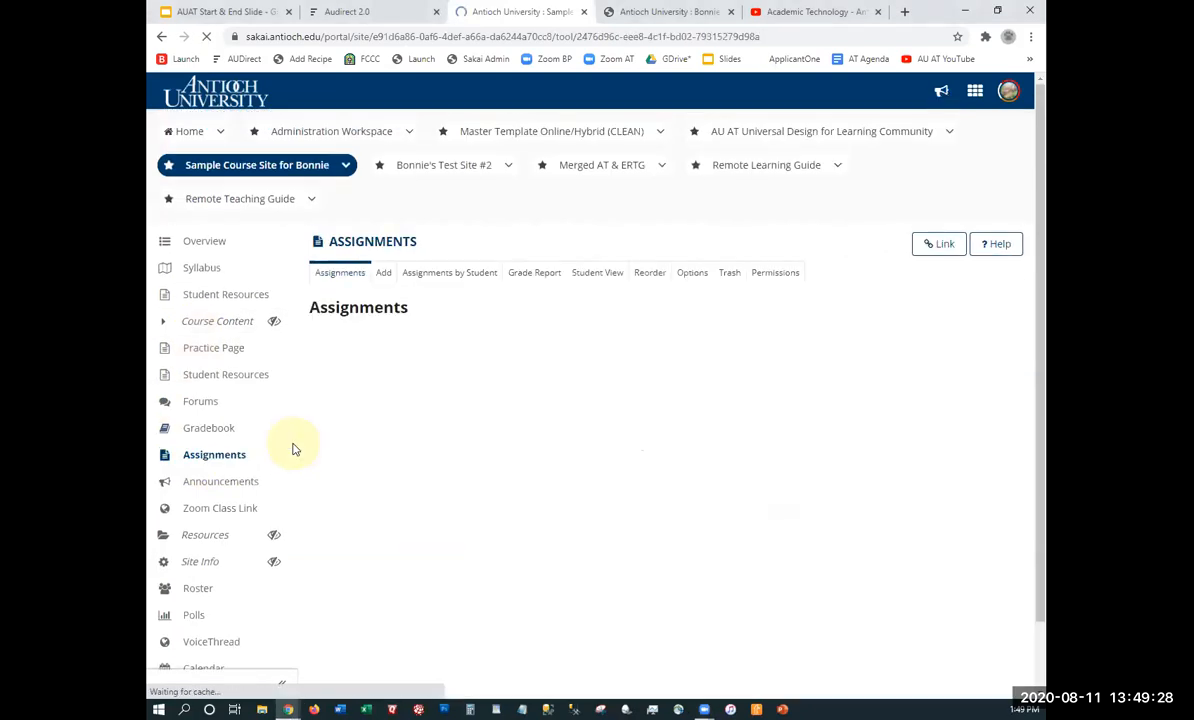
pyautogui.click(349, 461)
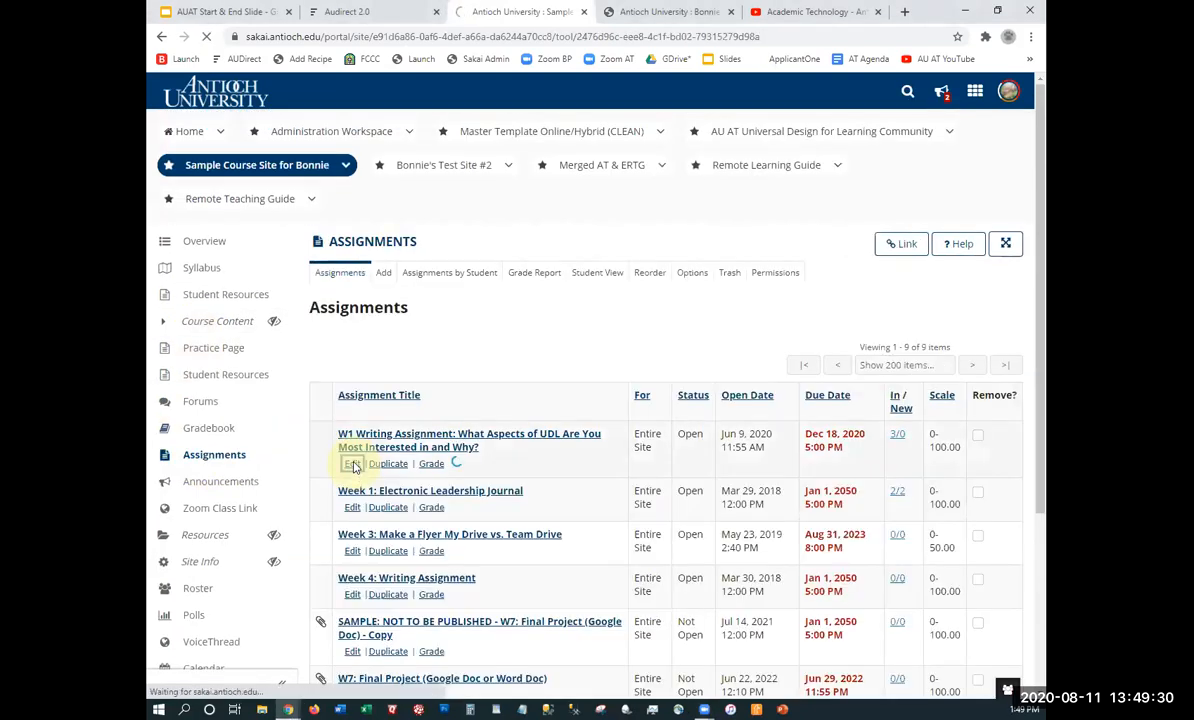
pyautogui.scroll(-10, 380, 442)
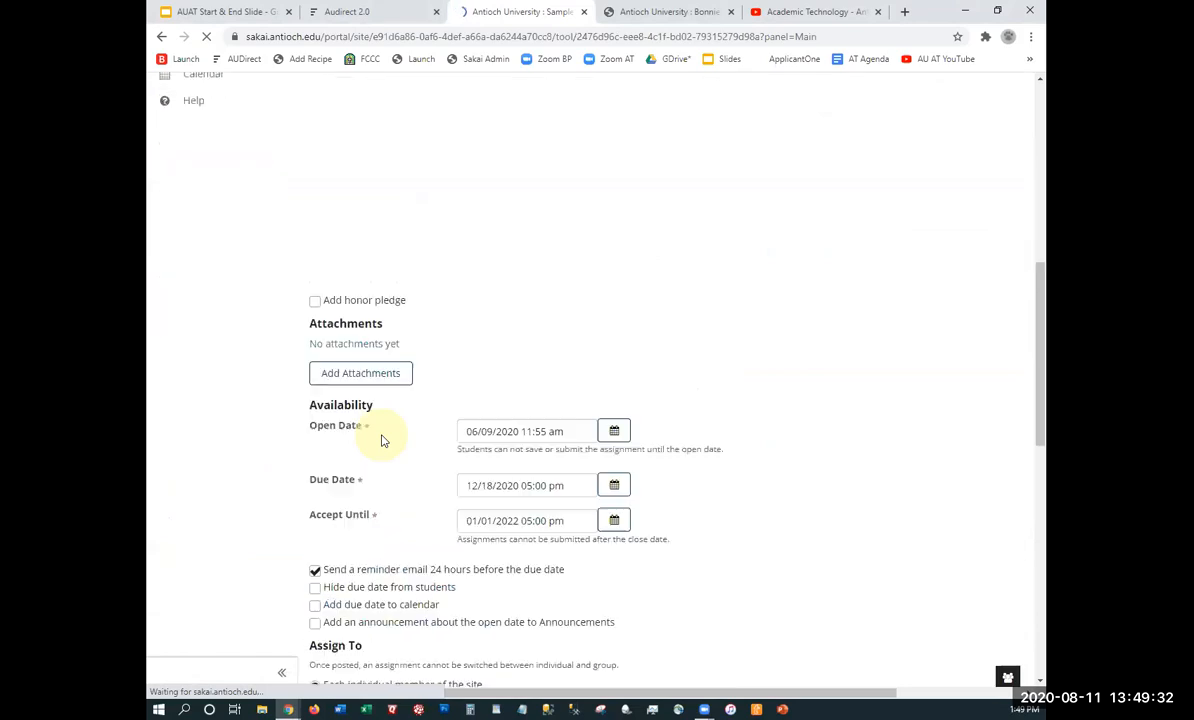
pyautogui.scroll(-3, 383, 441)
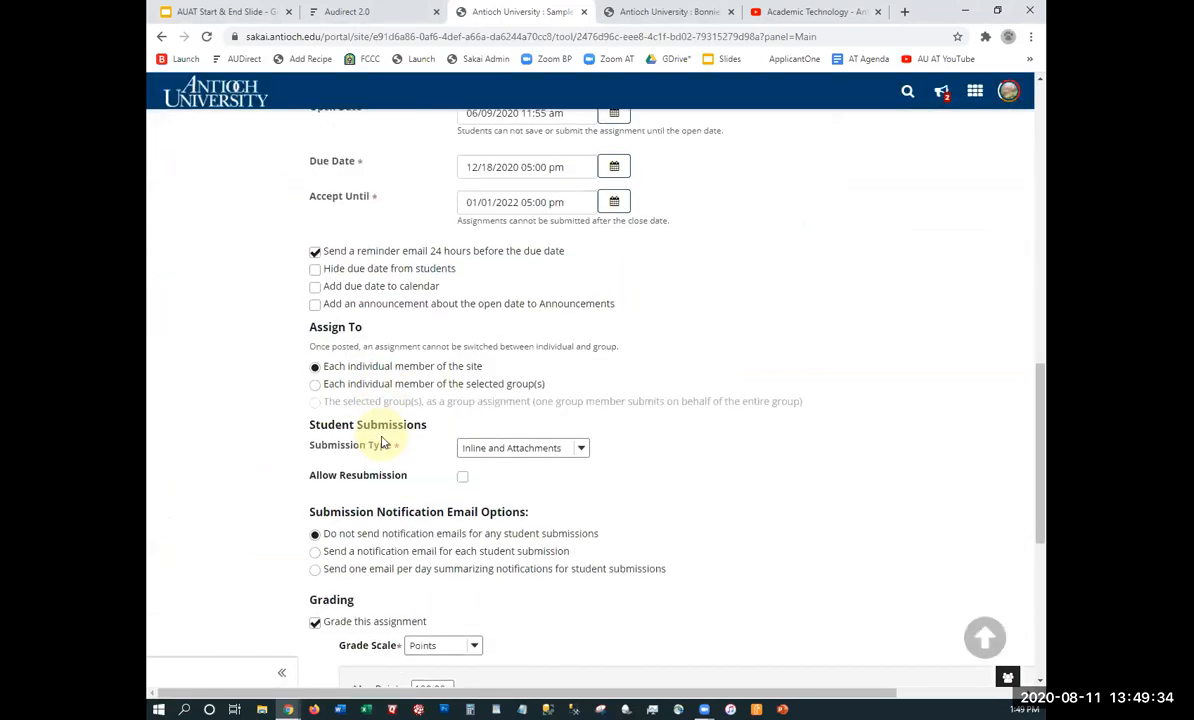
pyautogui.scroll(-3, 385, 433)
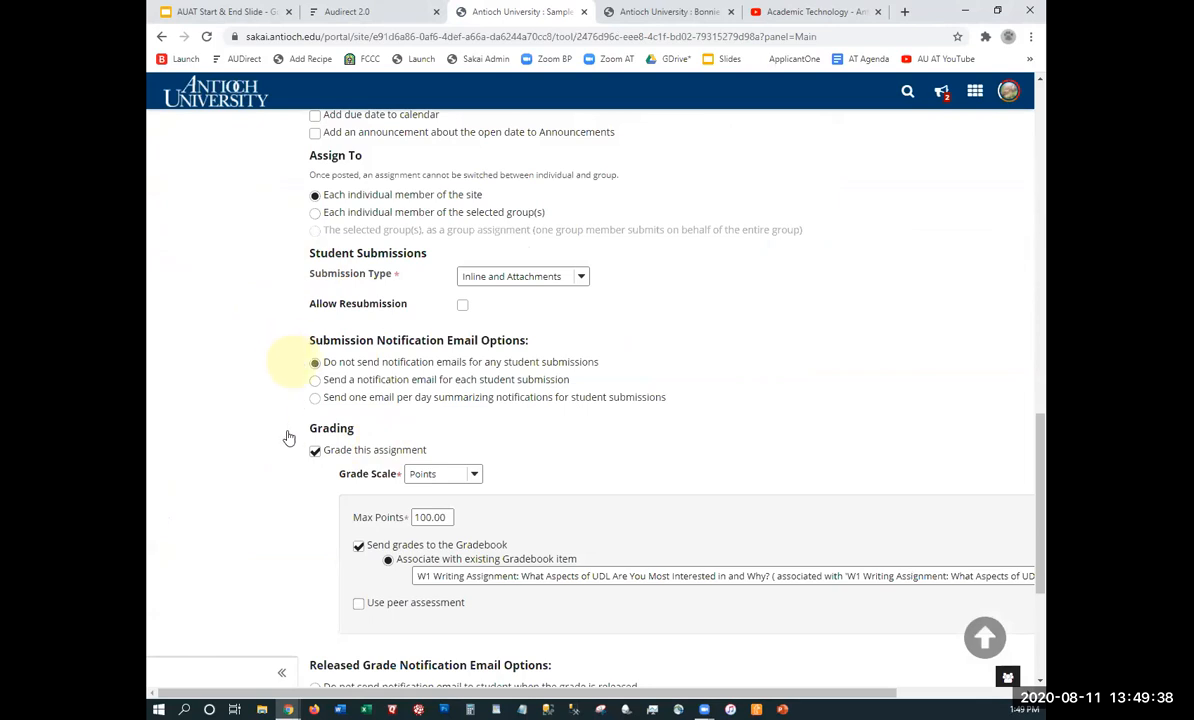
pyautogui.scroll(-3, 361, 396)
pyautogui.scroll(-3, 361, 396)
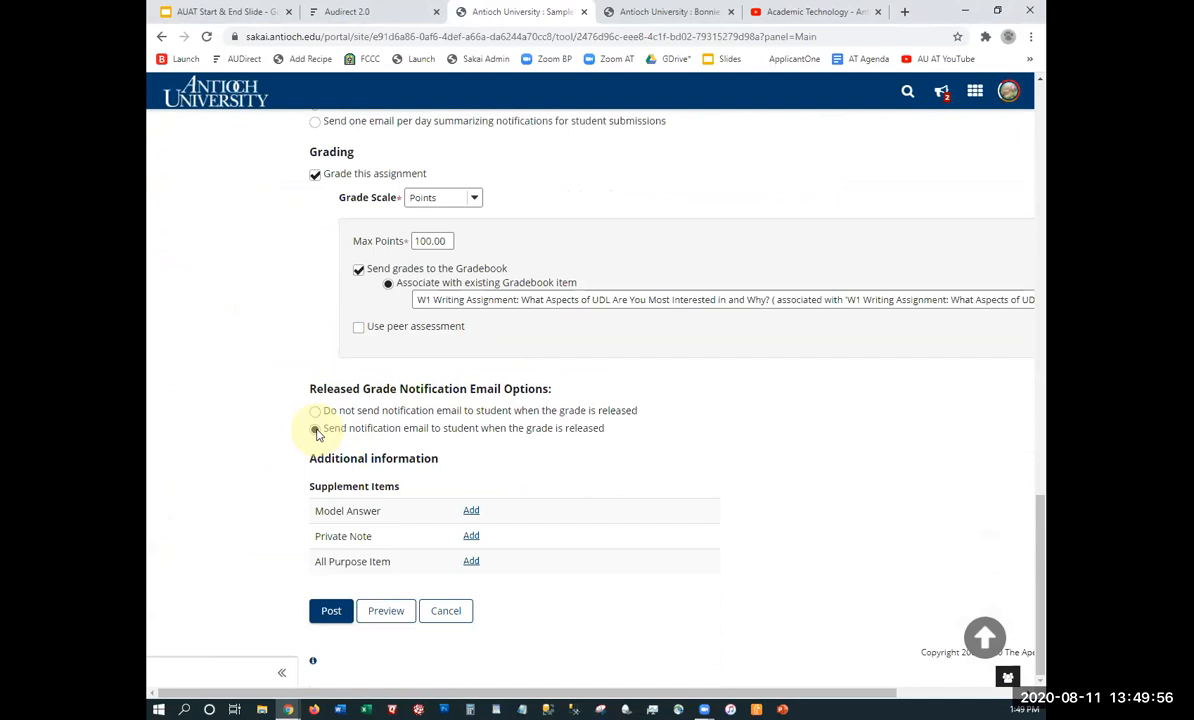
# Choose not to notify students by email when grades are released, restore the notification, and cancel the assignment edit
pyautogui.click(314, 412)
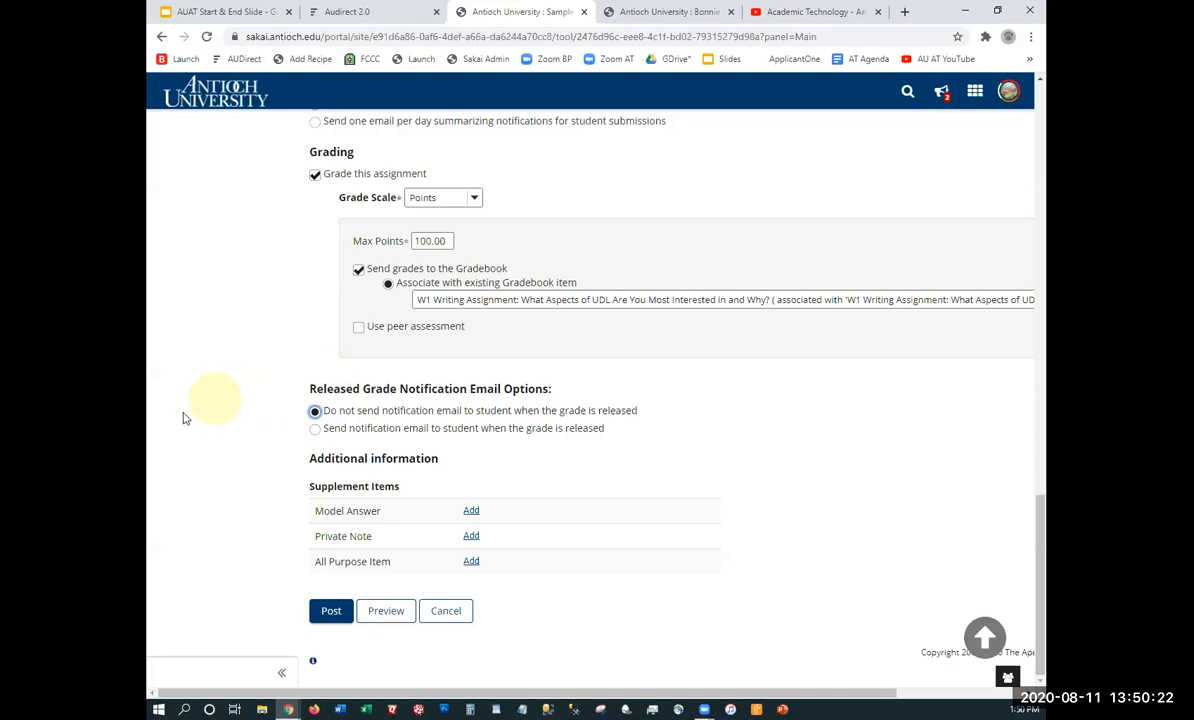
pyautogui.click(315, 428)
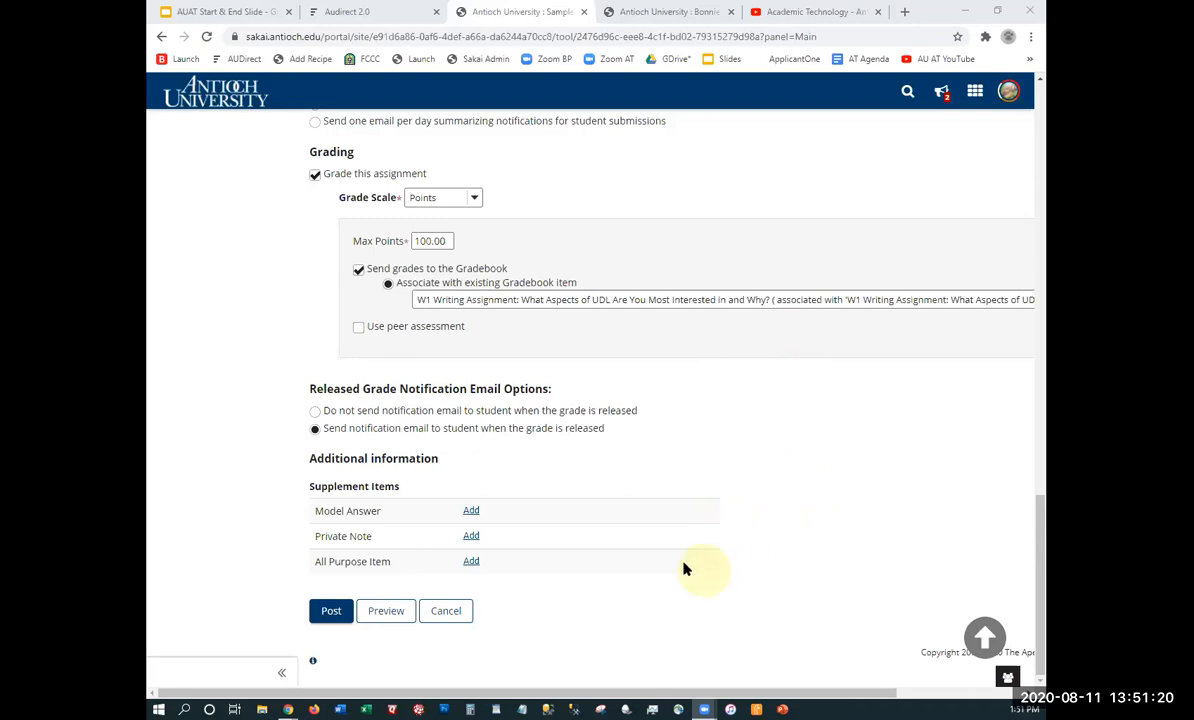
pyautogui.scroll(1, 665, 550)
pyautogui.scroll(10, 660, 548)
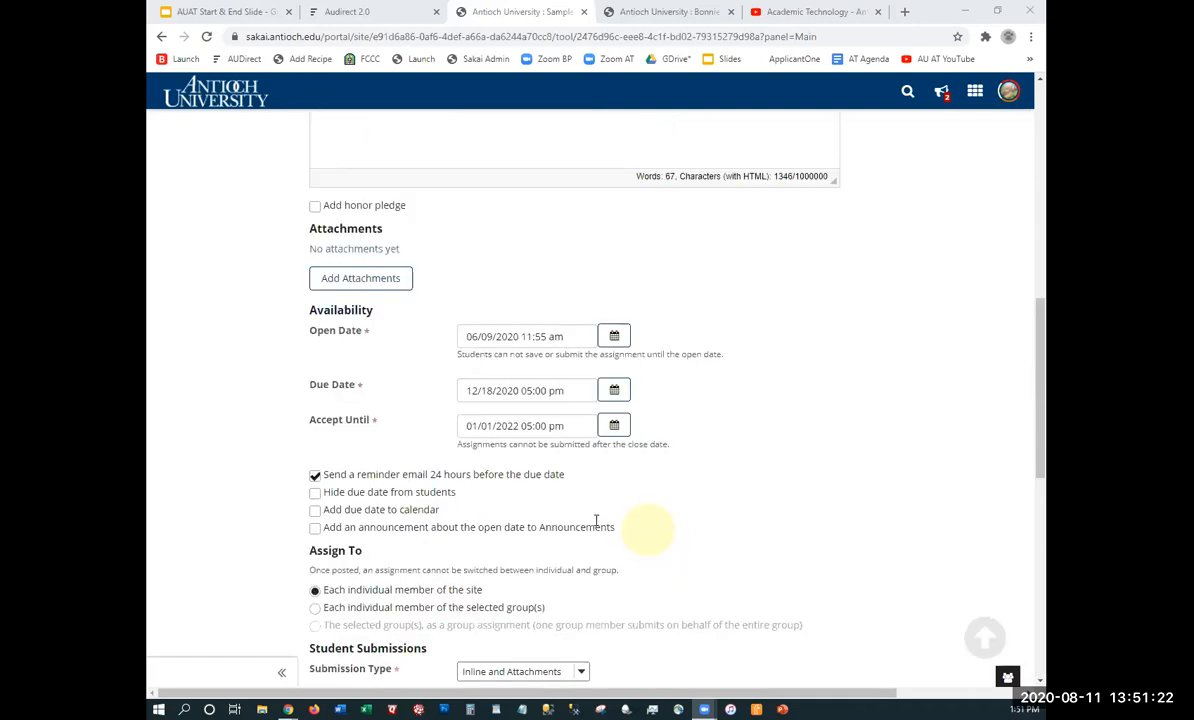
pyautogui.scroll(-10, 518, 525)
pyautogui.click(446, 610)
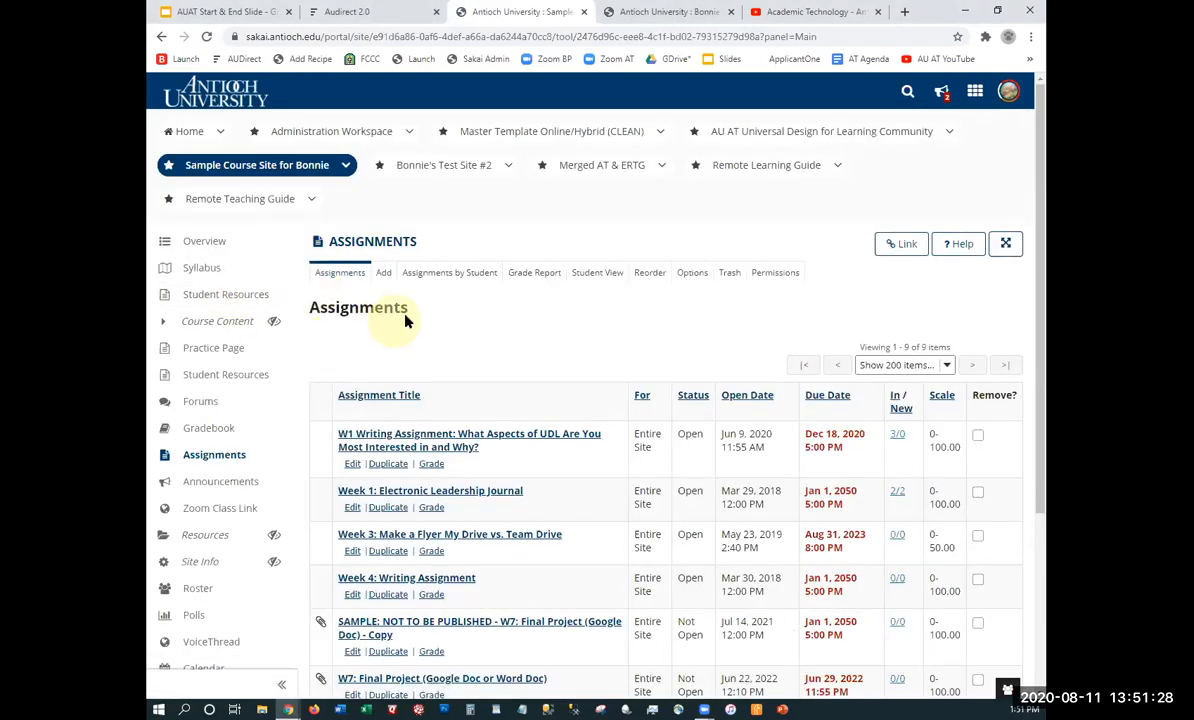
# Show the assignments list in Student View and review the assignments as students see them
pyautogui.click(598, 274)
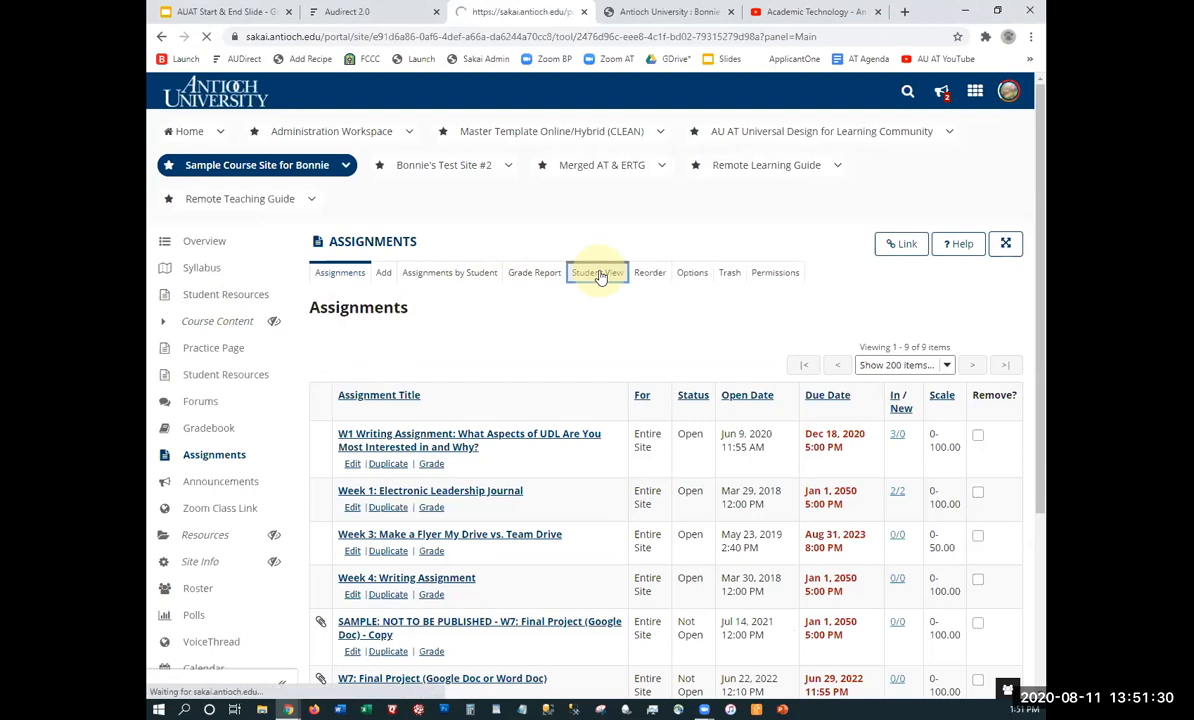
pyautogui.scroll(-2, 606, 292)
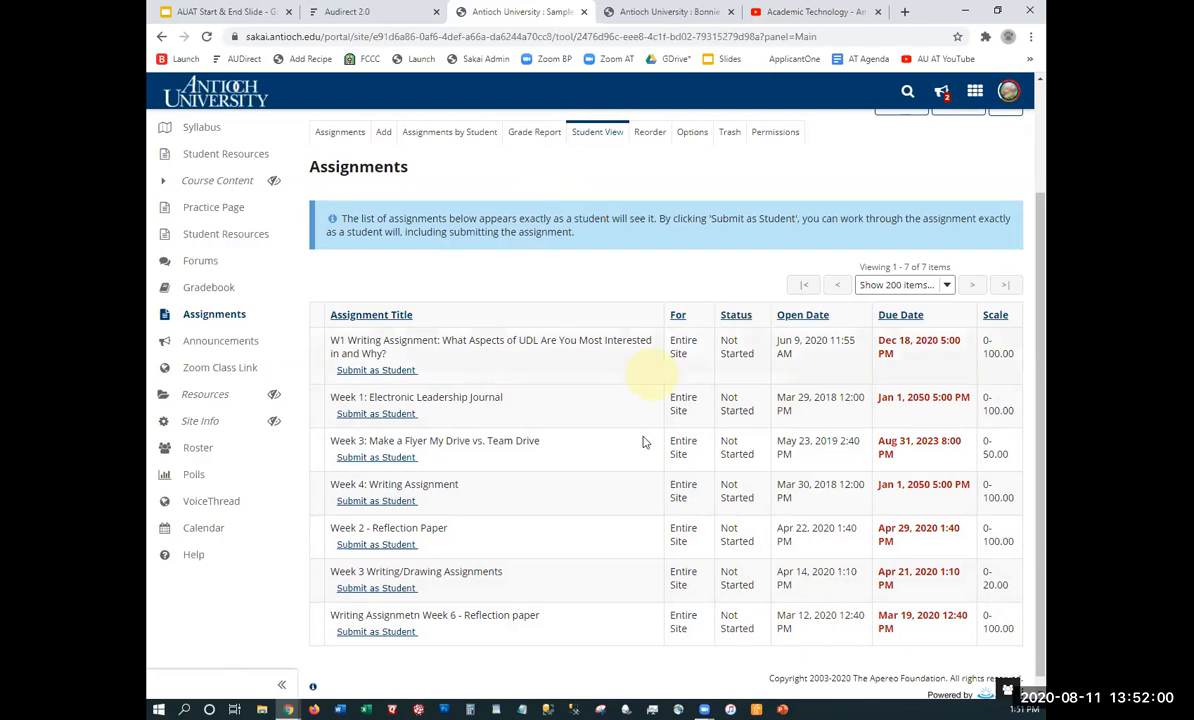
pyautogui.scroll(2, 362, 291)
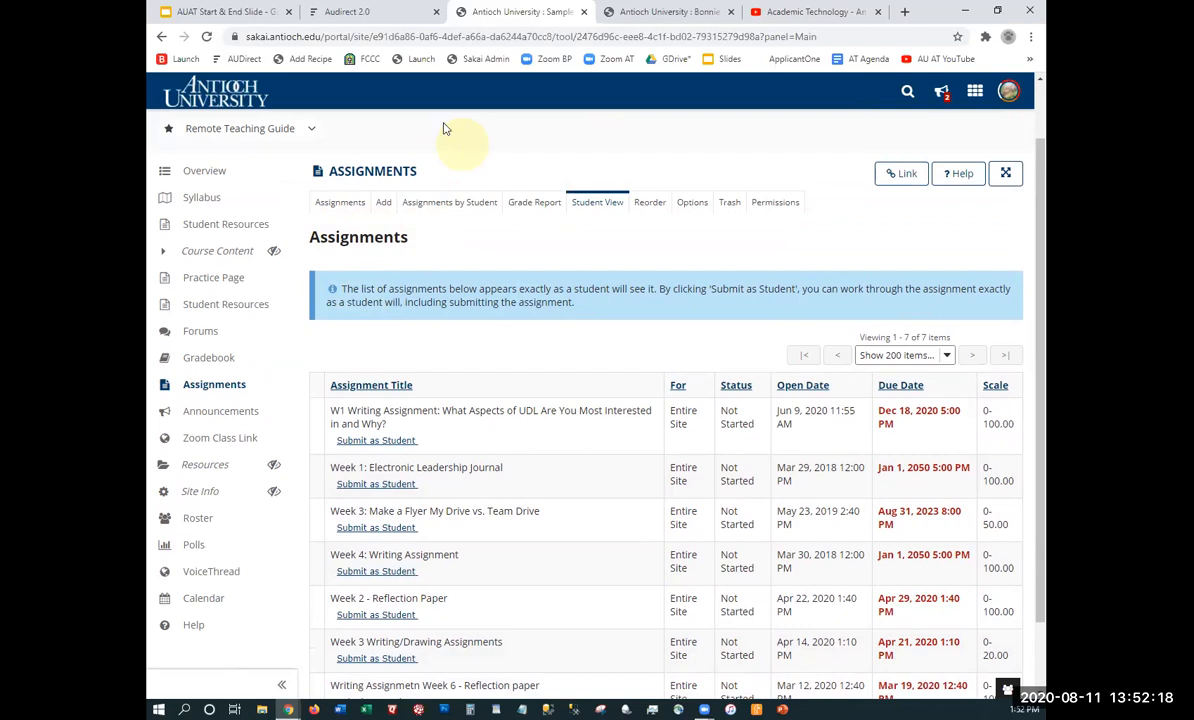
# In the Gradebook, start a new gradebook item titled "Attended Outside Event"
pyautogui.click(228, 358)
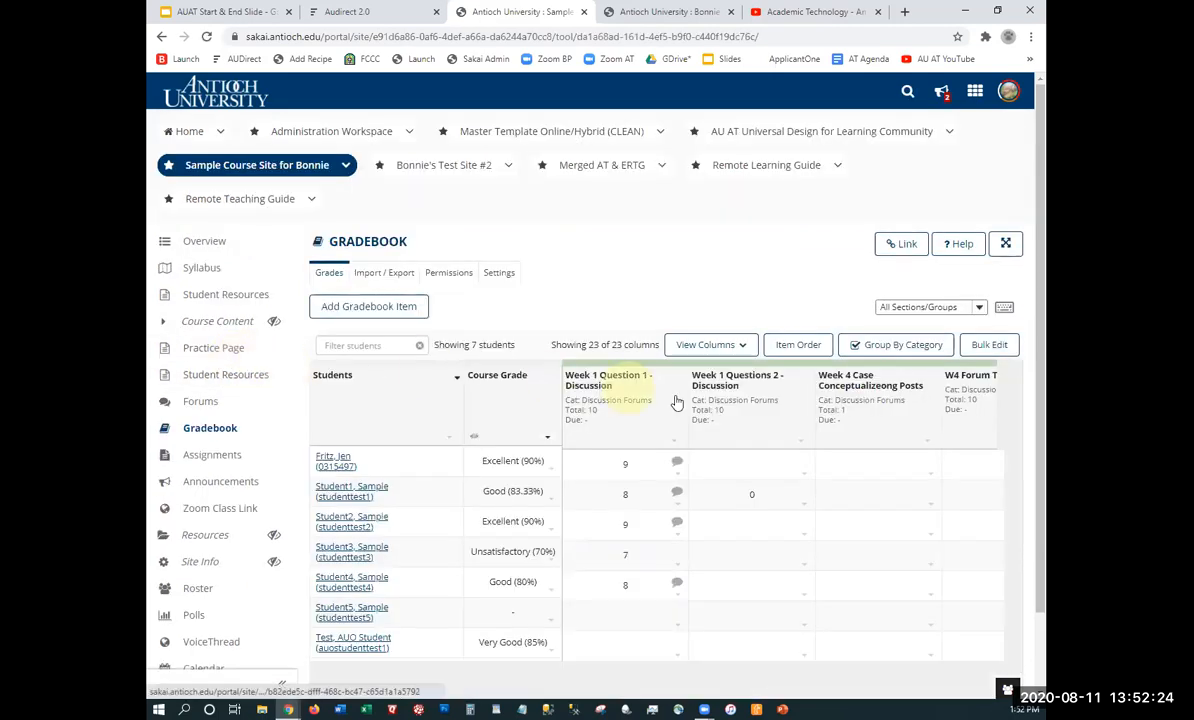
pyautogui.click(371, 310)
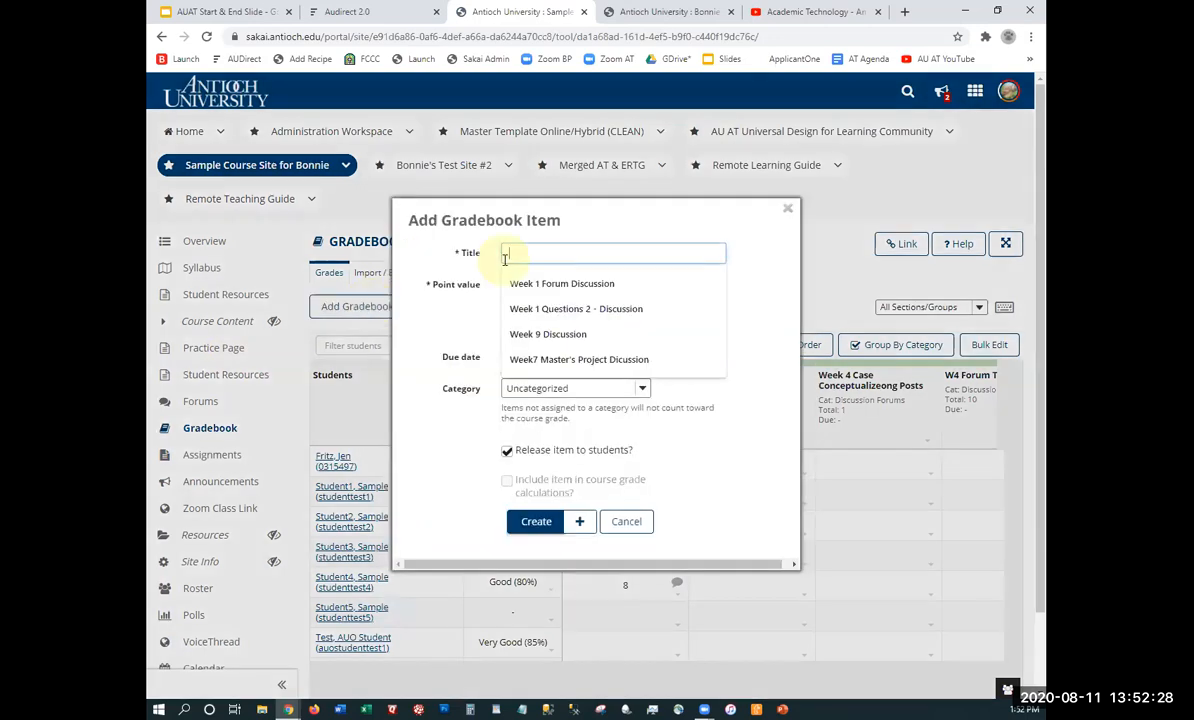
pyautogui.click(505, 256)
pyautogui.write('Atten')
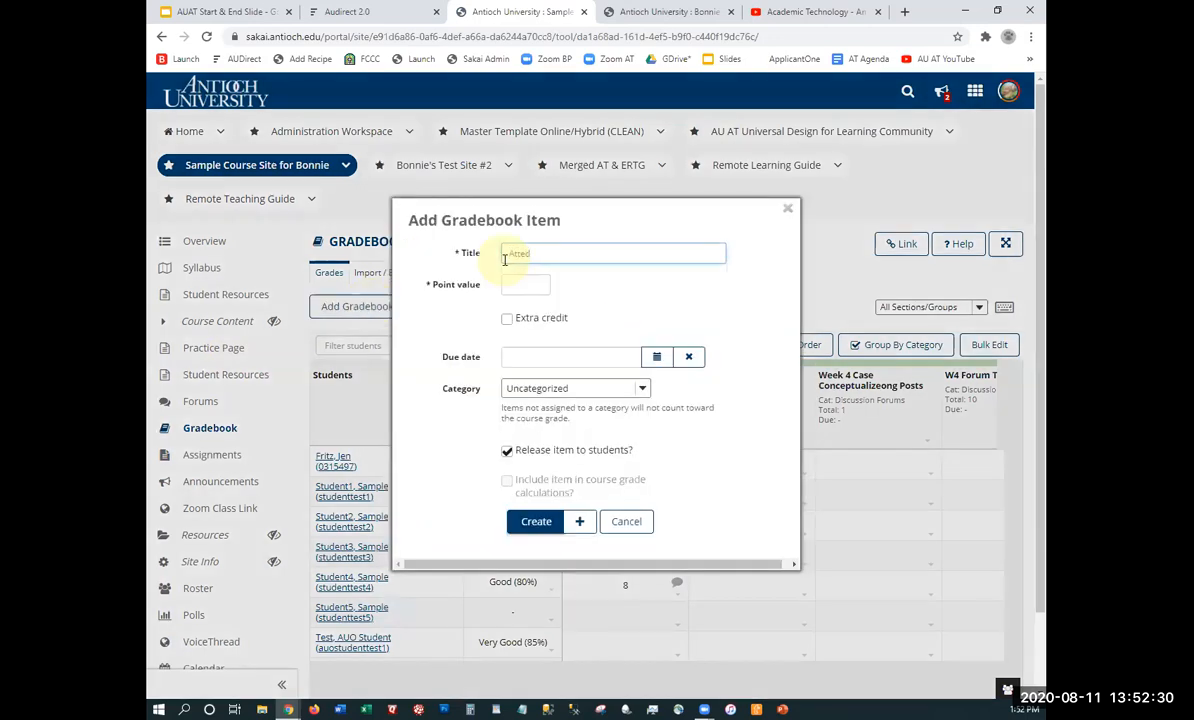
pyautogui.write('b')
pyautogui.press('BackSpace')
pyautogui.write('nded Ouside Event')
pyautogui.click(557, 253)
pyautogui.write('t')
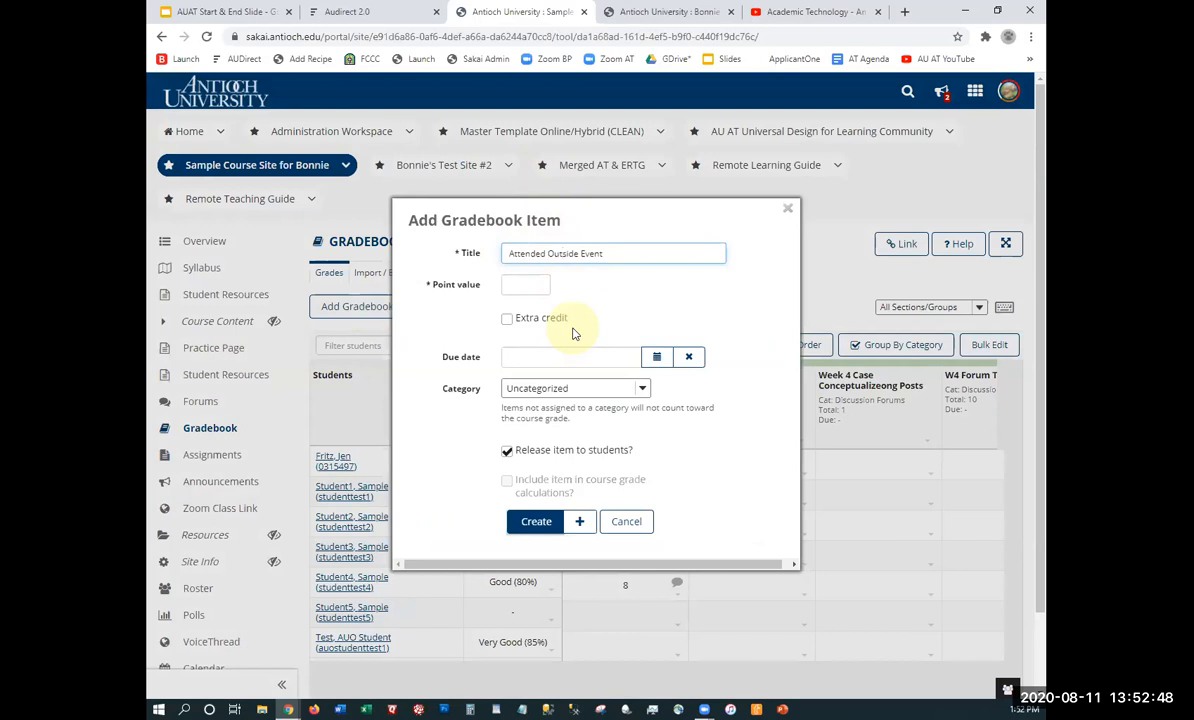
# Give the new gradebook item a point value of 10 and assign it to the Discussion Forums category
pyautogui.click(523, 285)
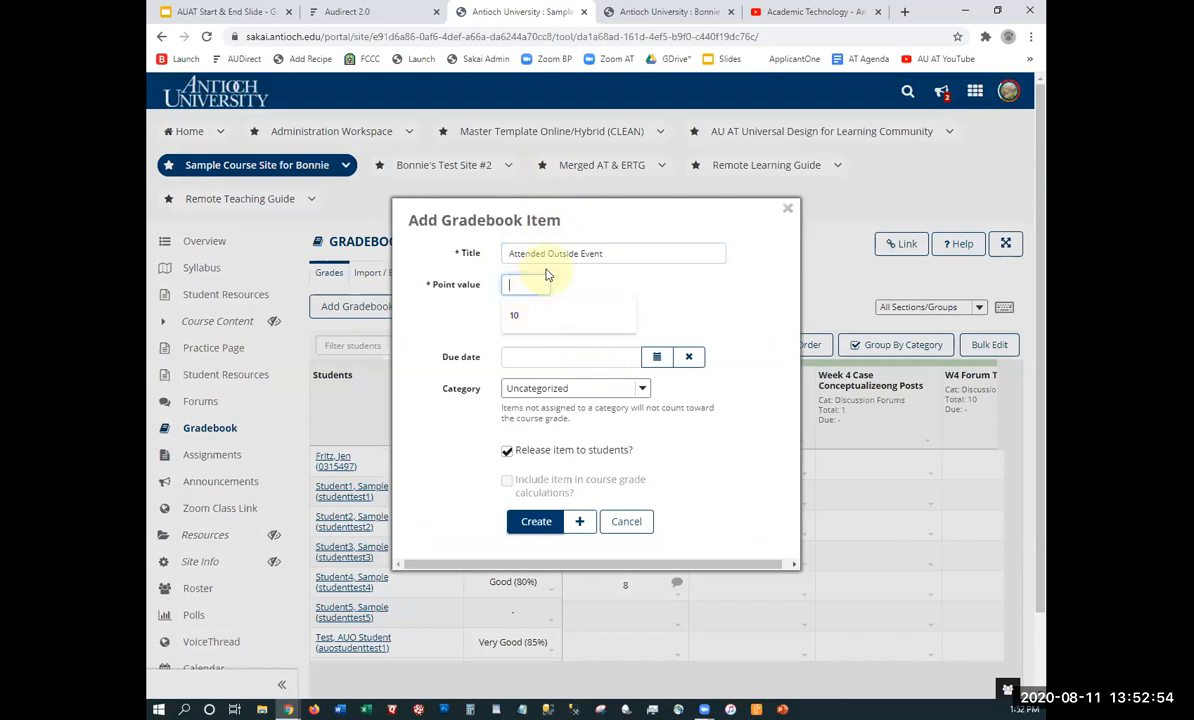
pyautogui.write('10')
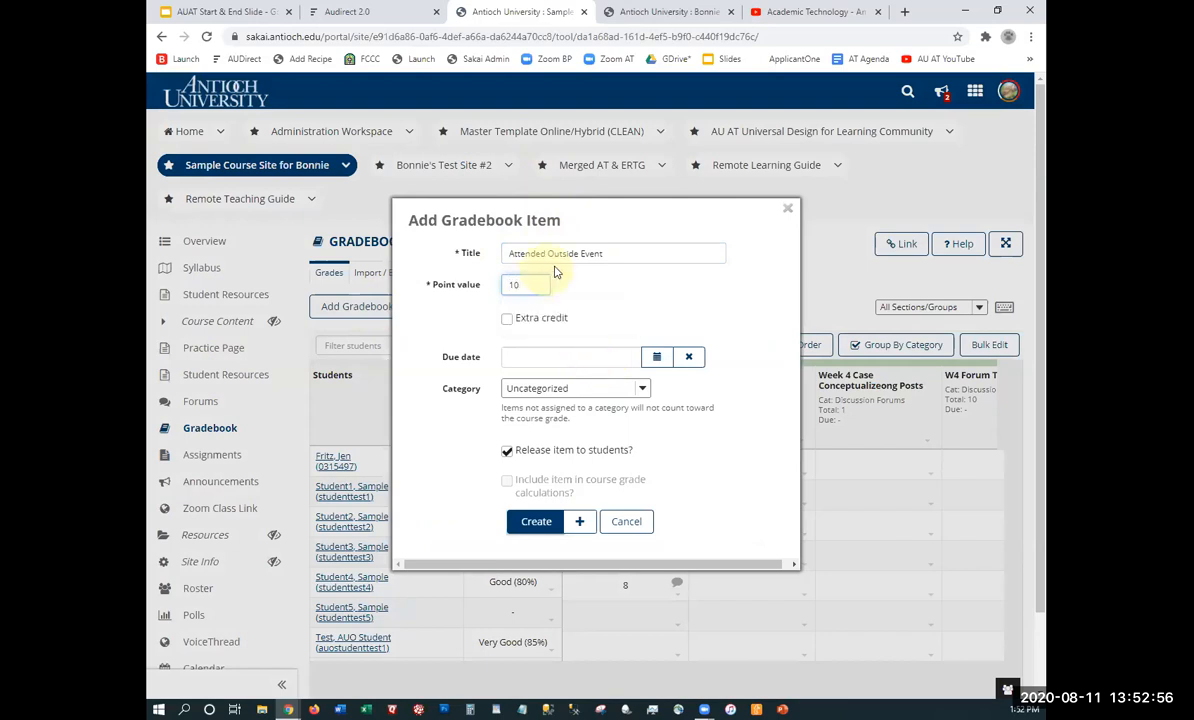
pyautogui.click(618, 294)
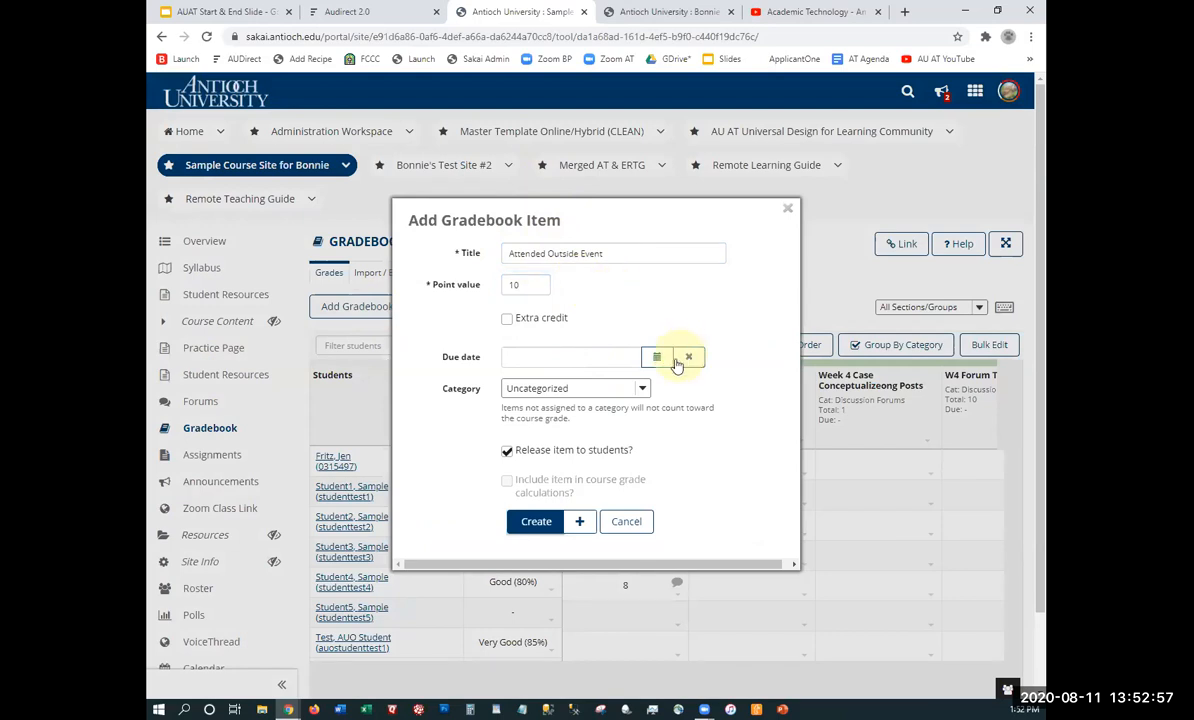
pyautogui.click(606, 390)
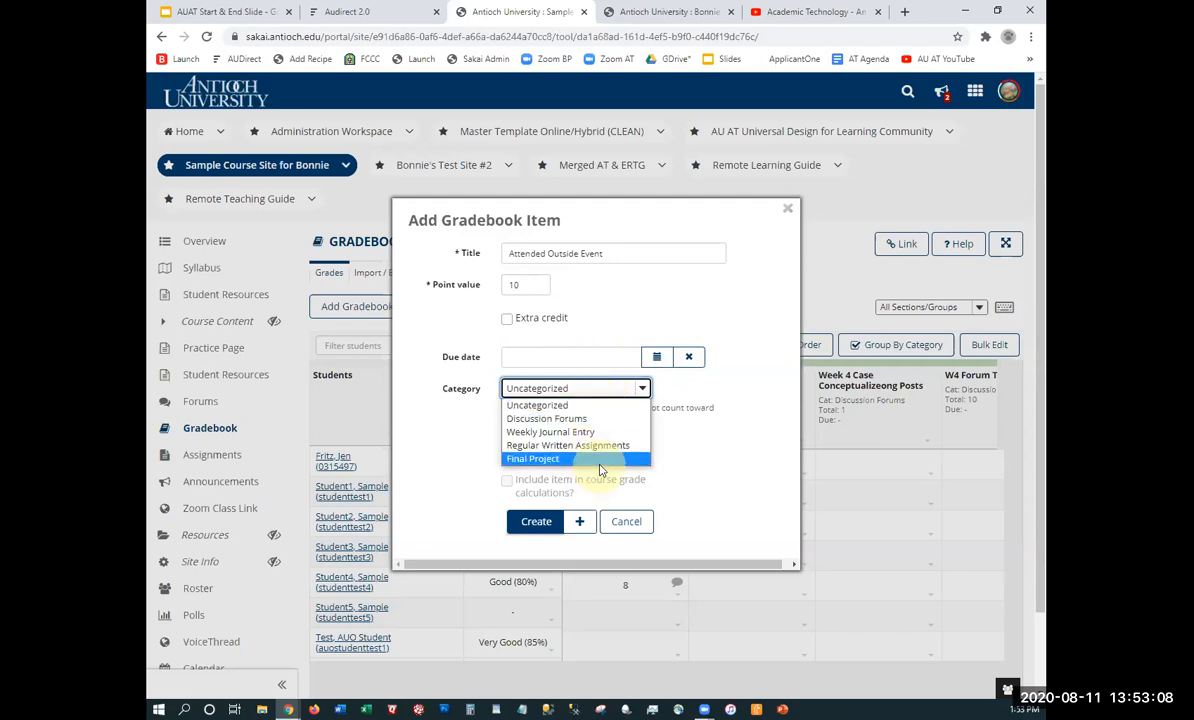
pyautogui.click(560, 408)
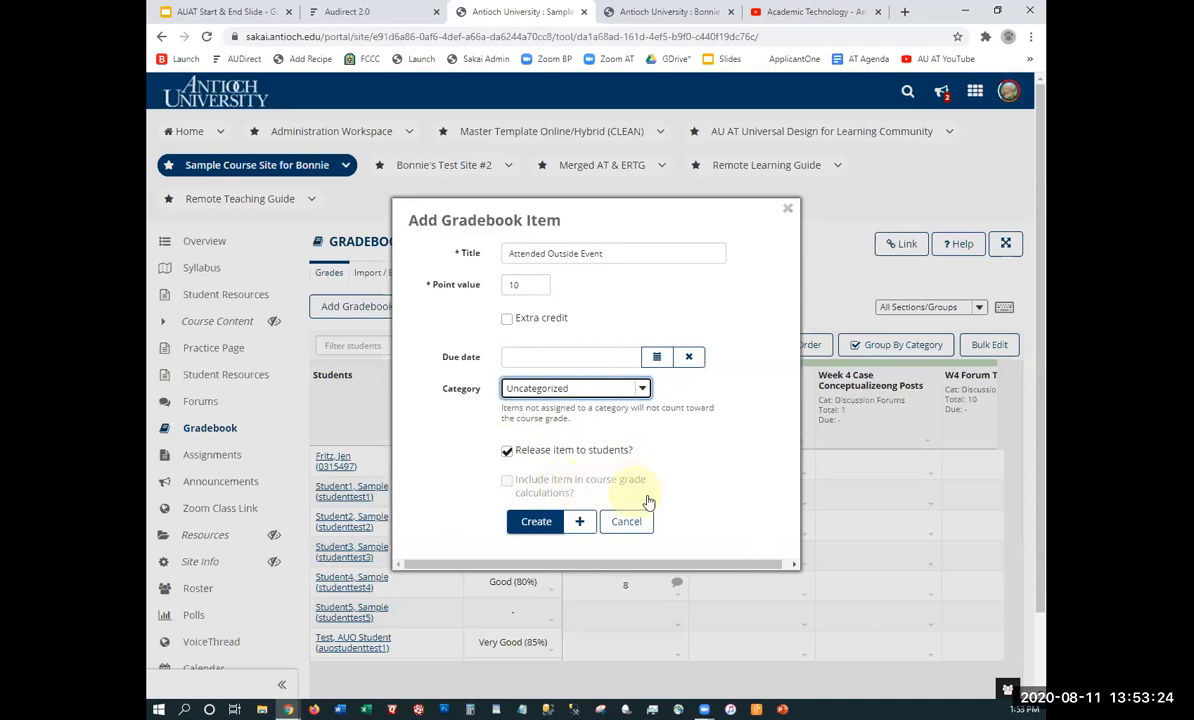
pyautogui.click(642, 389)
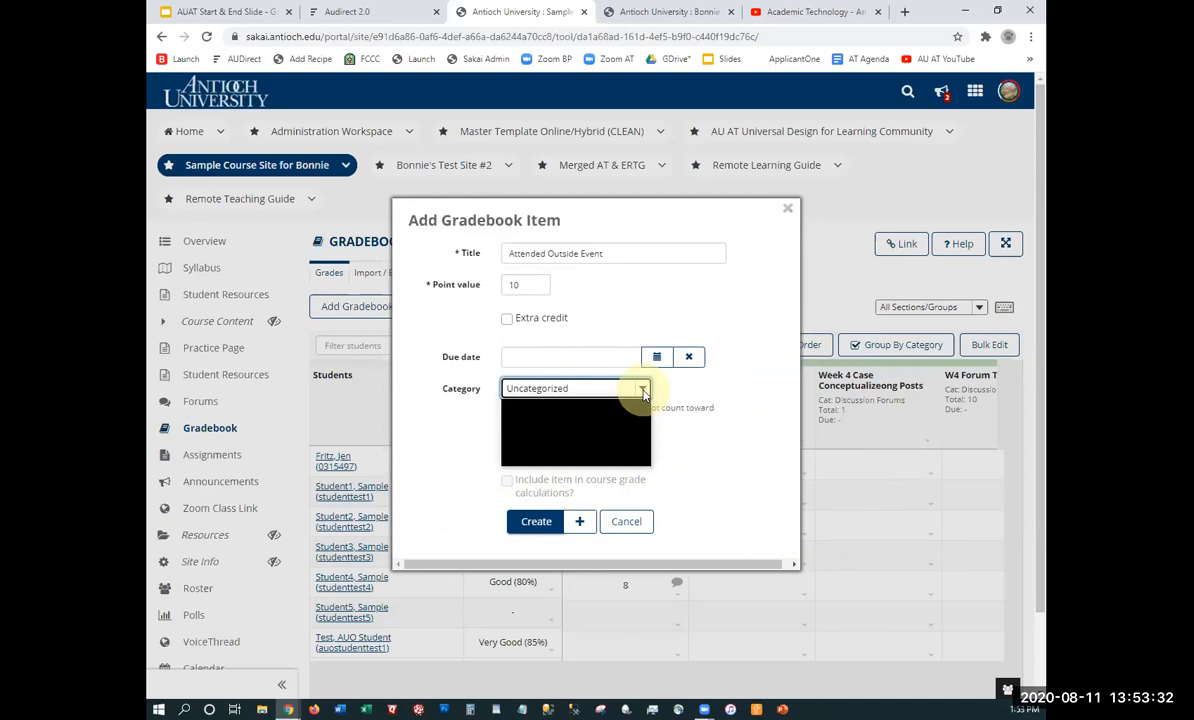
pyautogui.click(602, 418)
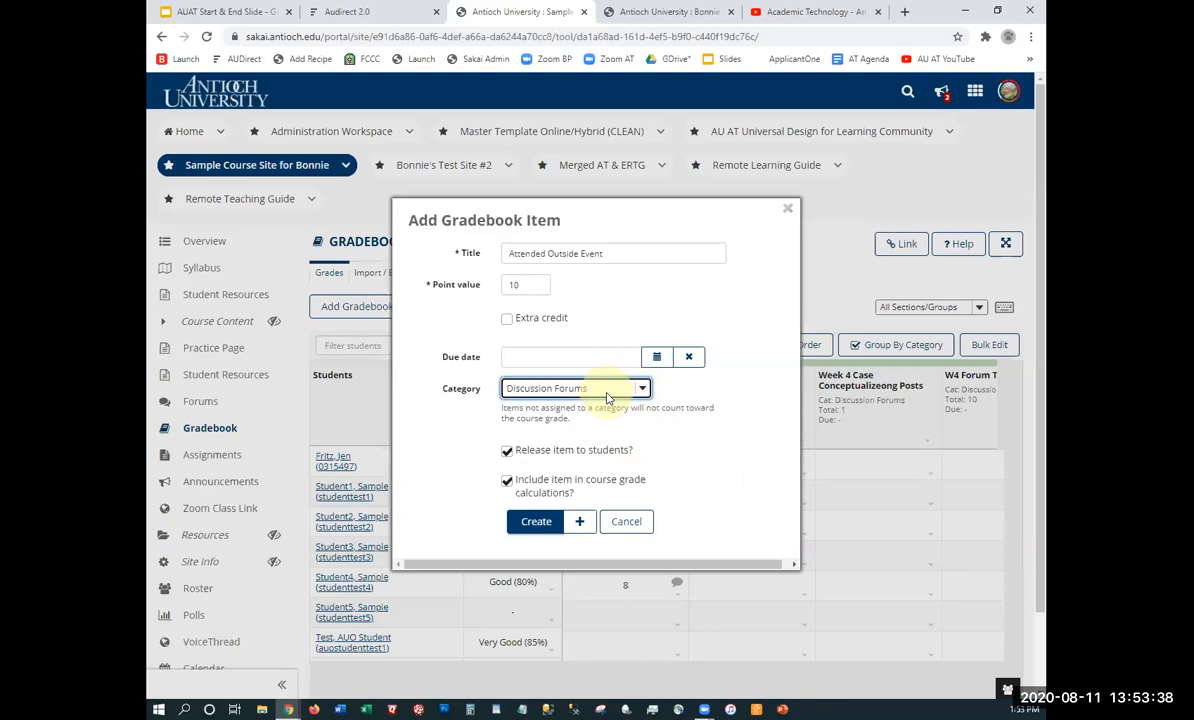
# Create the Attended Outside Event item and close the form without adding another item
pyautogui.click(542, 530)
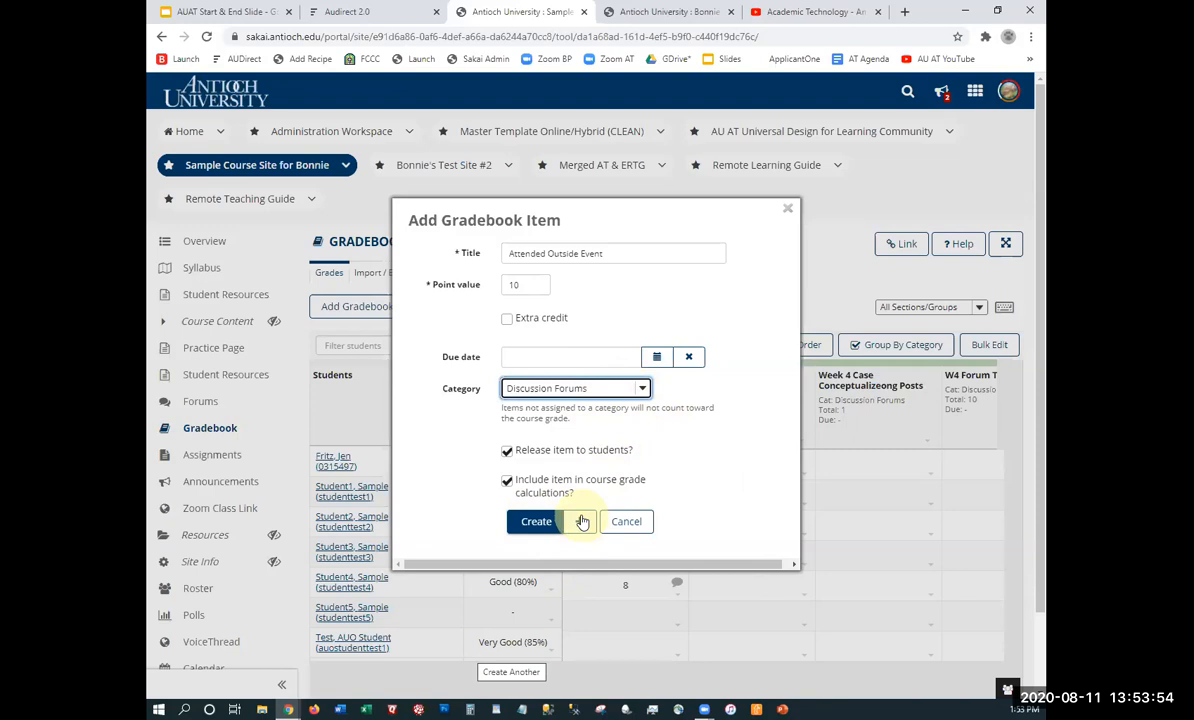
pyautogui.click(580, 521)
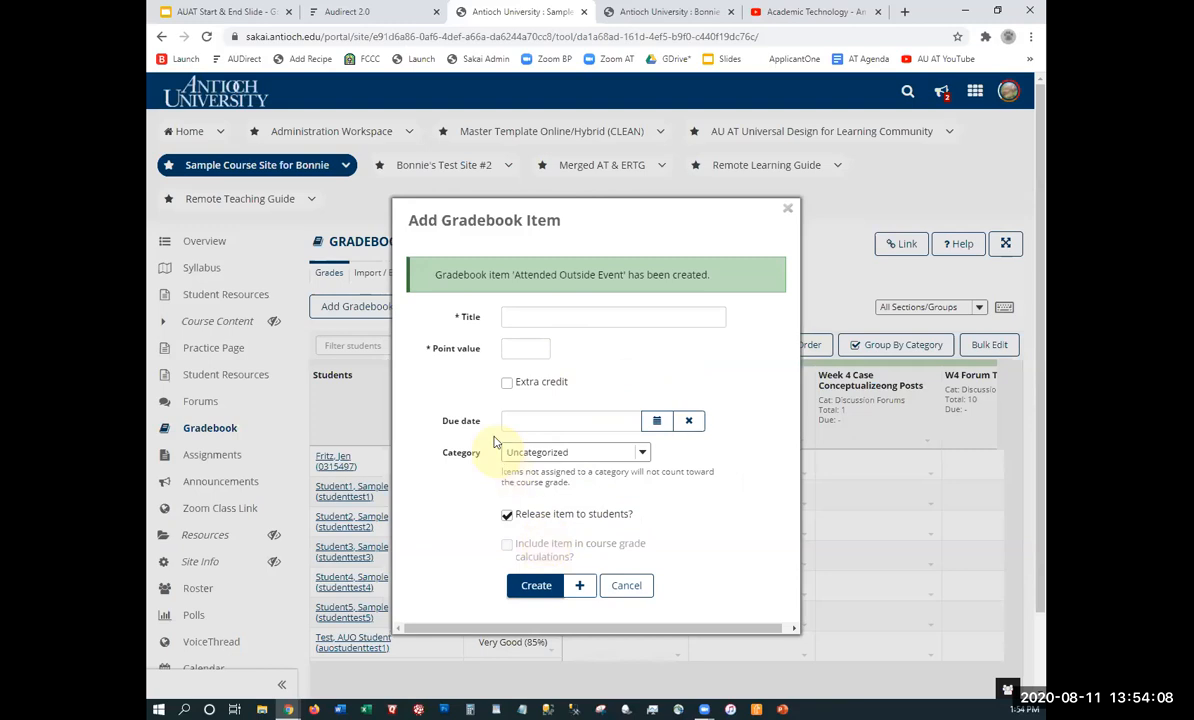
pyautogui.click(632, 586)
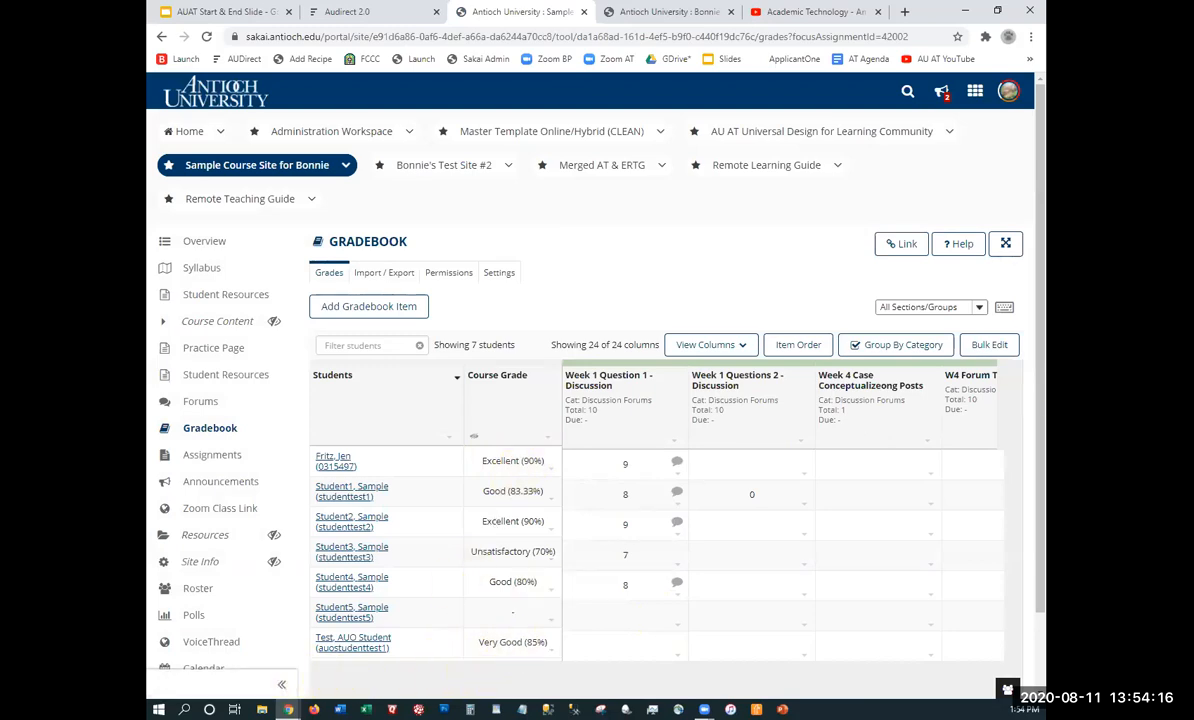
# Find the Attended Outside Event column, examine its grade cells and Student1's cell options, and return to the first grade columns
pyautogui.scroll(-1, 1046, 445)
pyautogui.scroll(-1, 1046, 445)
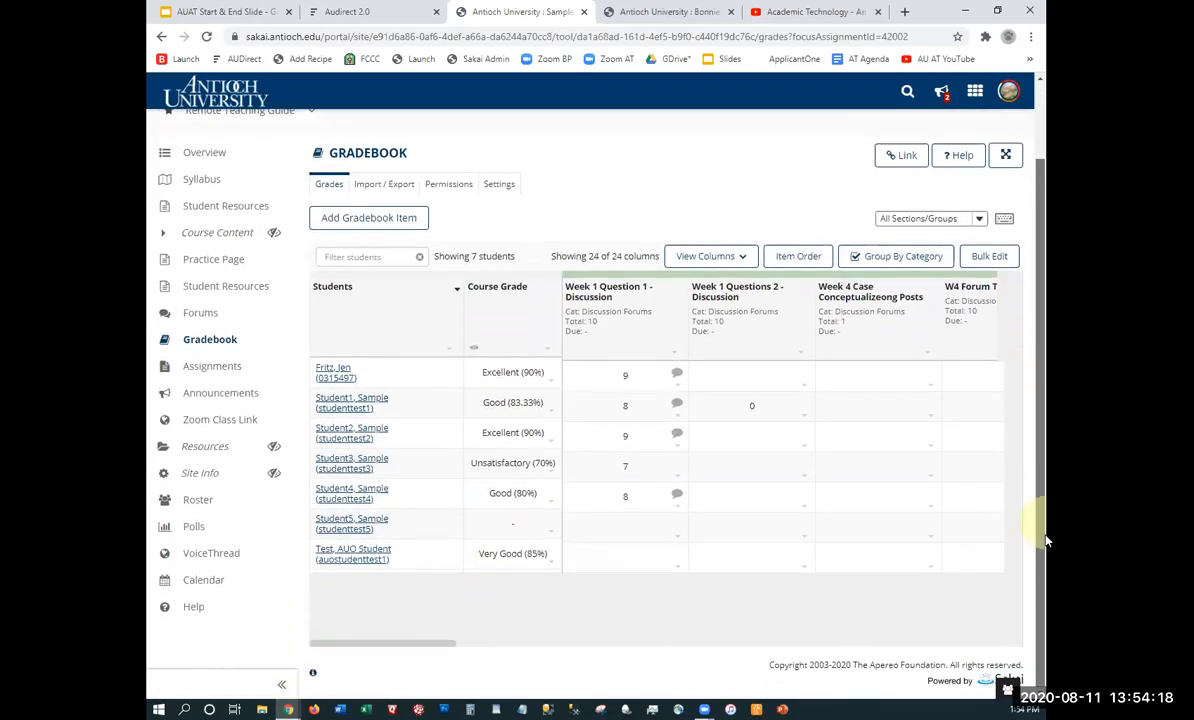
pyautogui.moveTo(420, 651); pyautogui.dragTo(514, 645)
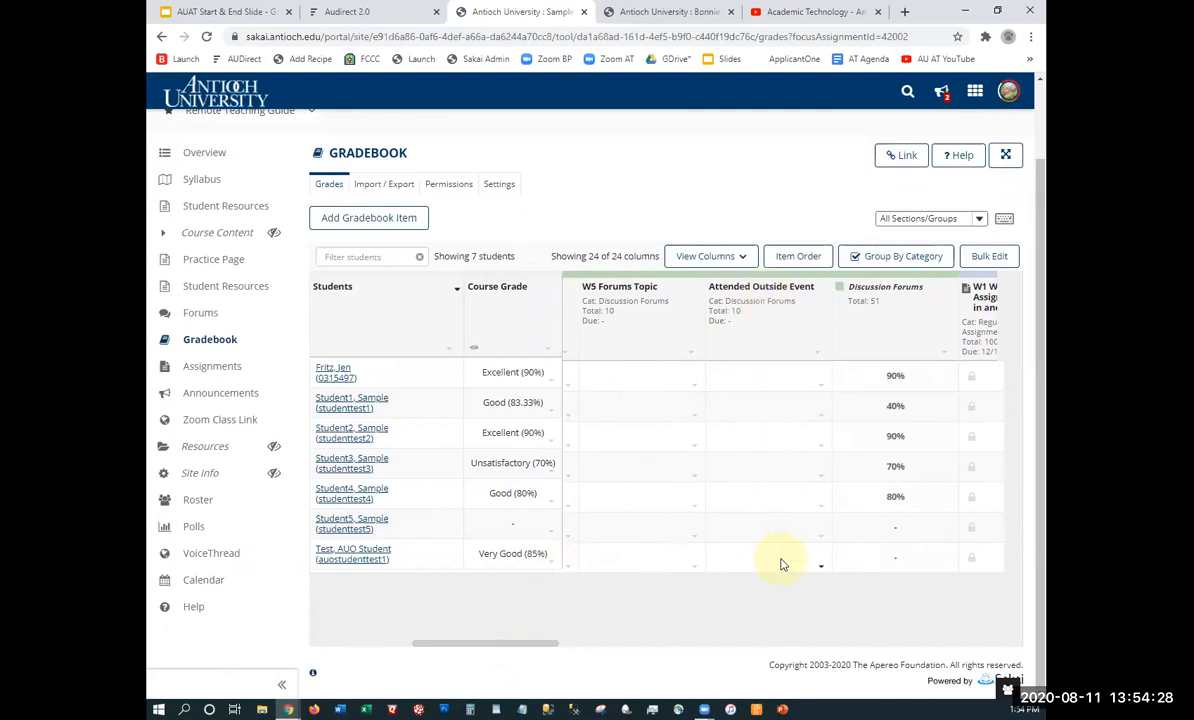
pyautogui.click(757, 388)
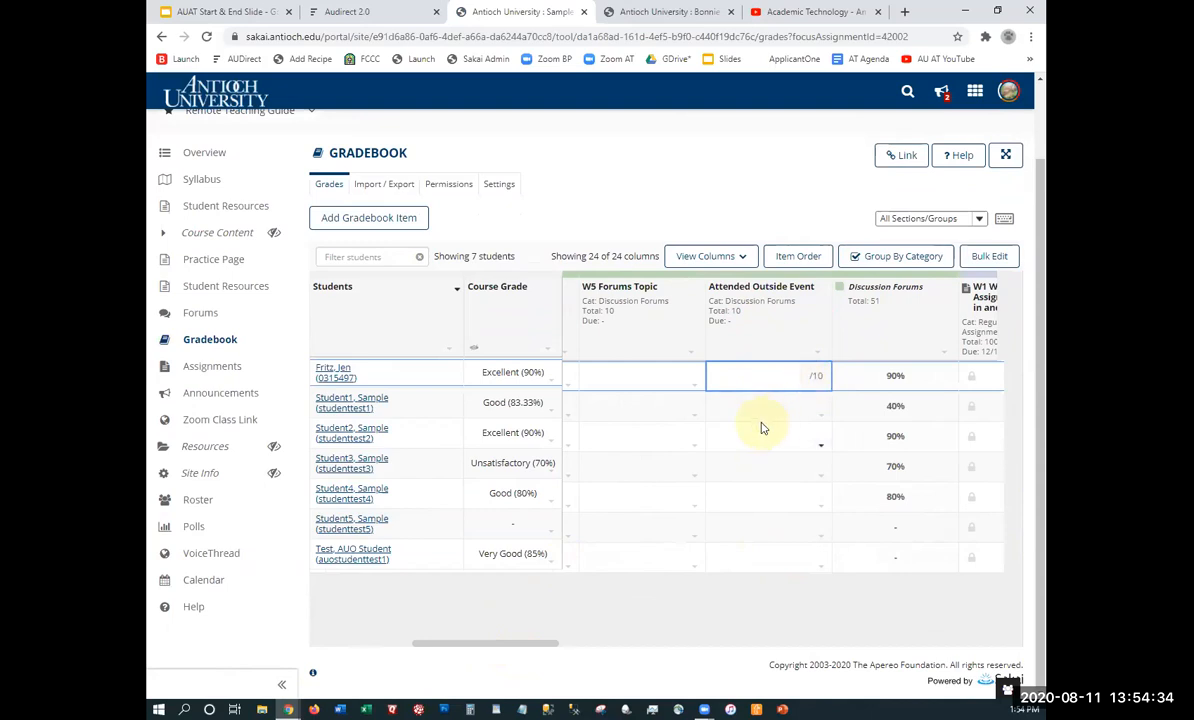
pyautogui.click(820, 414)
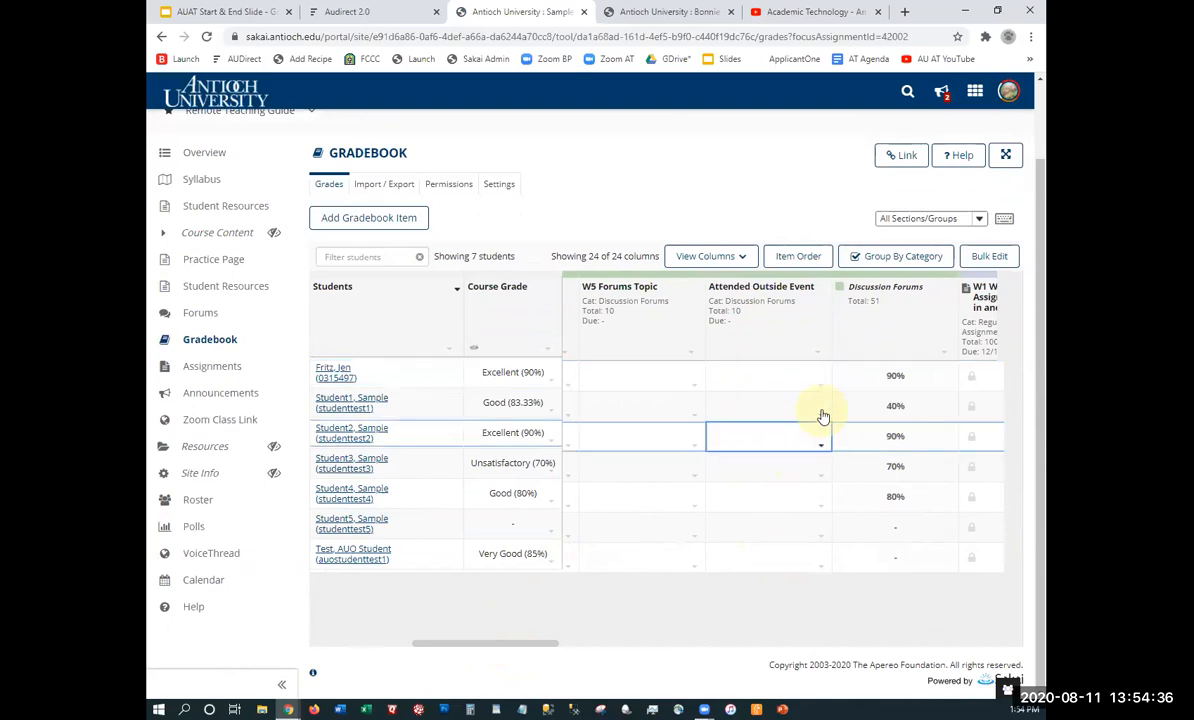
pyautogui.click(820, 416)
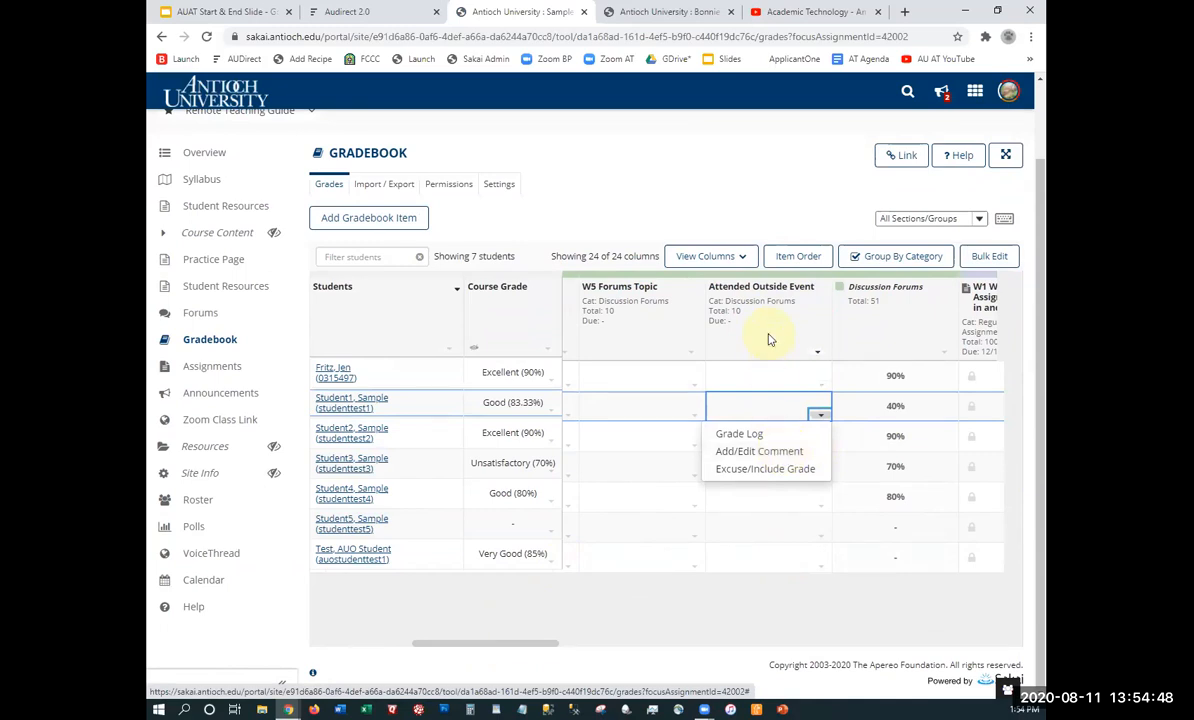
pyautogui.press('Escape')
pyautogui.press('Up')
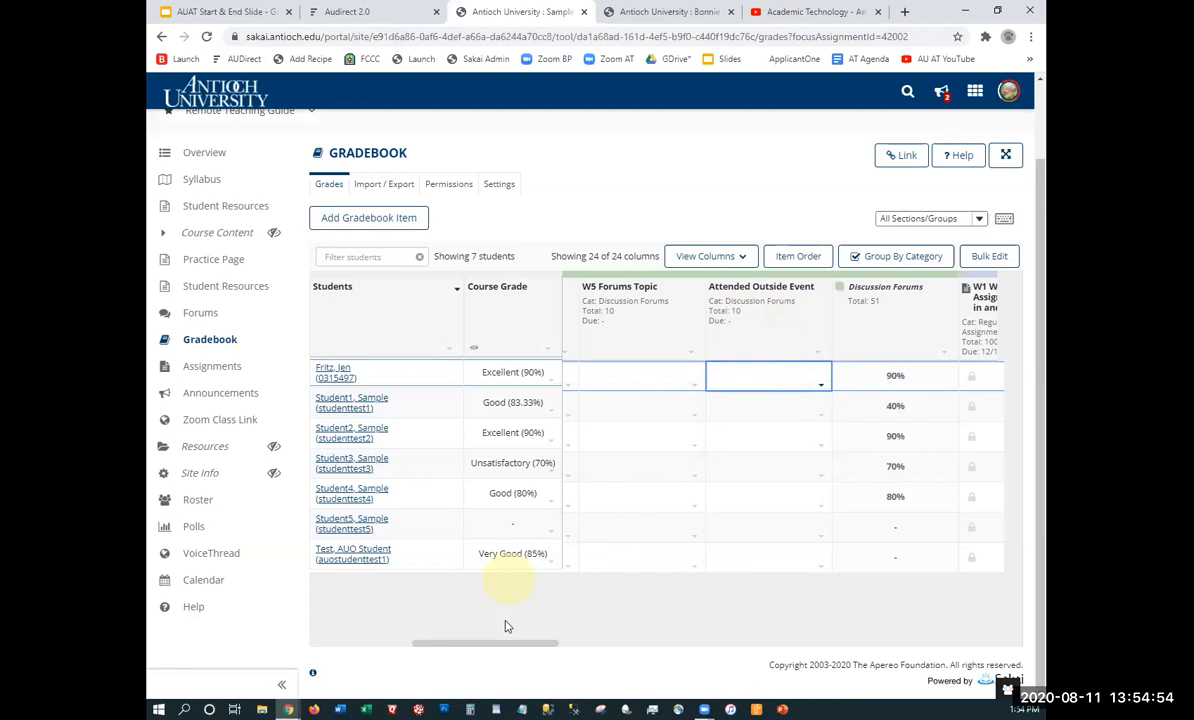
pyautogui.moveTo(500, 651); pyautogui.dragTo(366, 641)
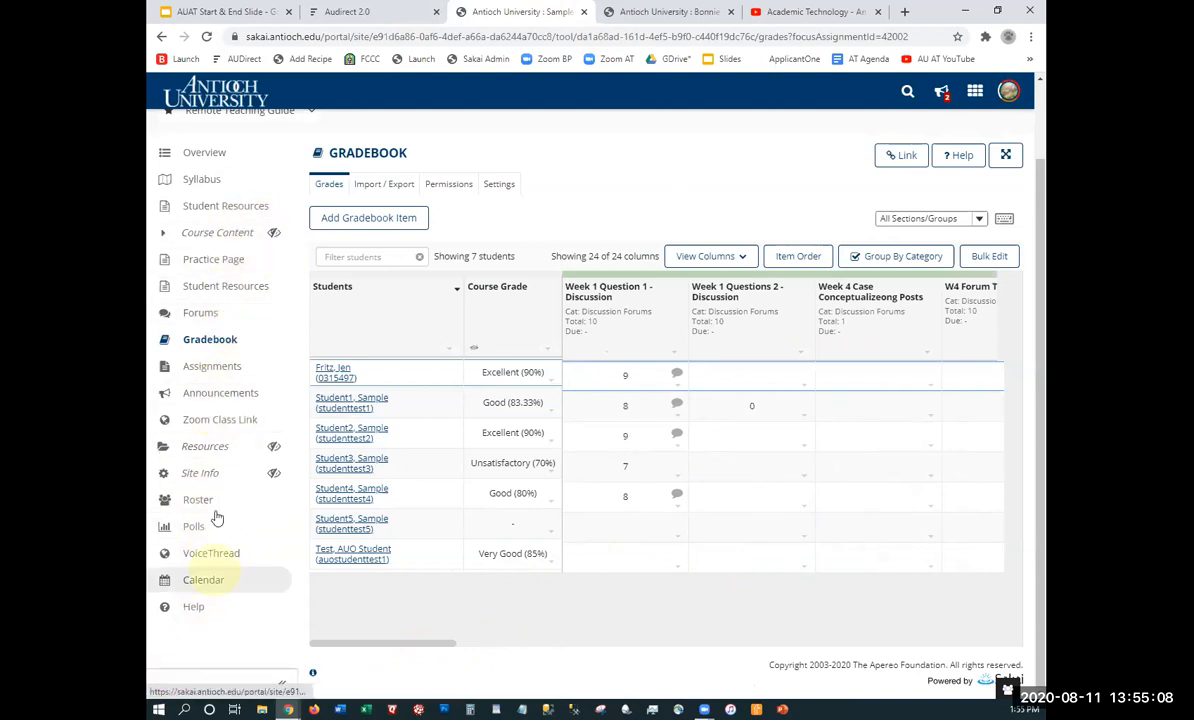
# Add the Tests & Quizzes tool to the course site through Site Info and confirm the tool change
pyautogui.click(203, 476)
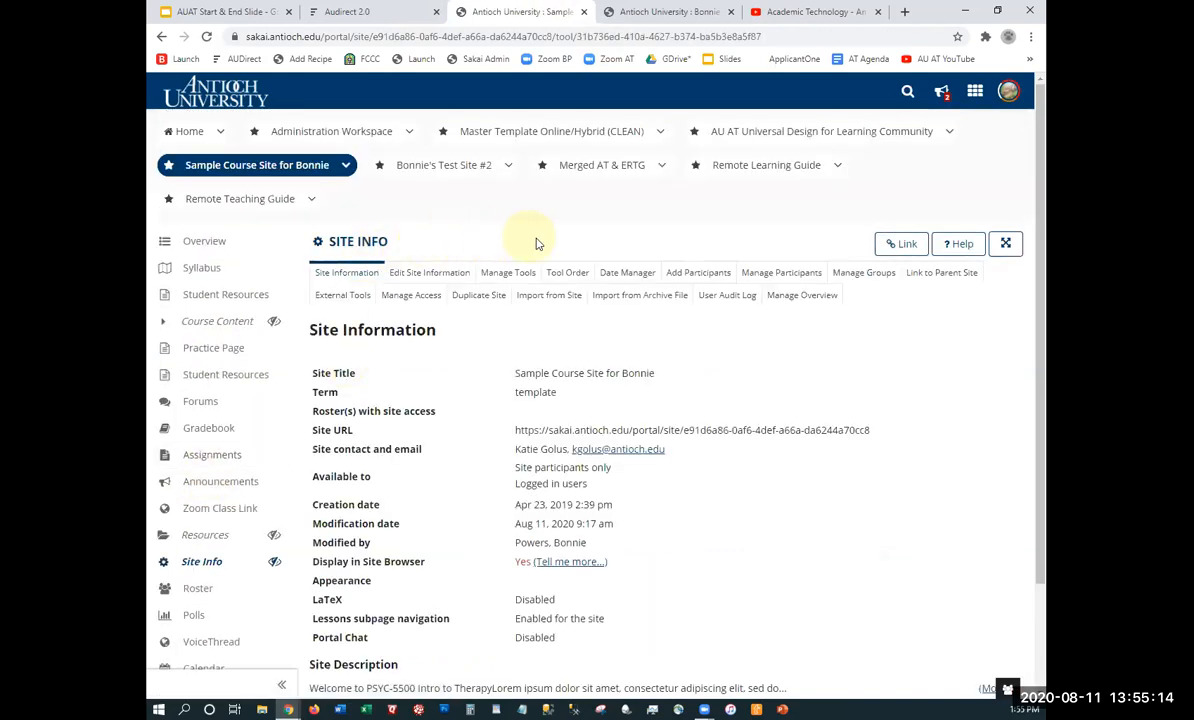
pyautogui.click(505, 273)
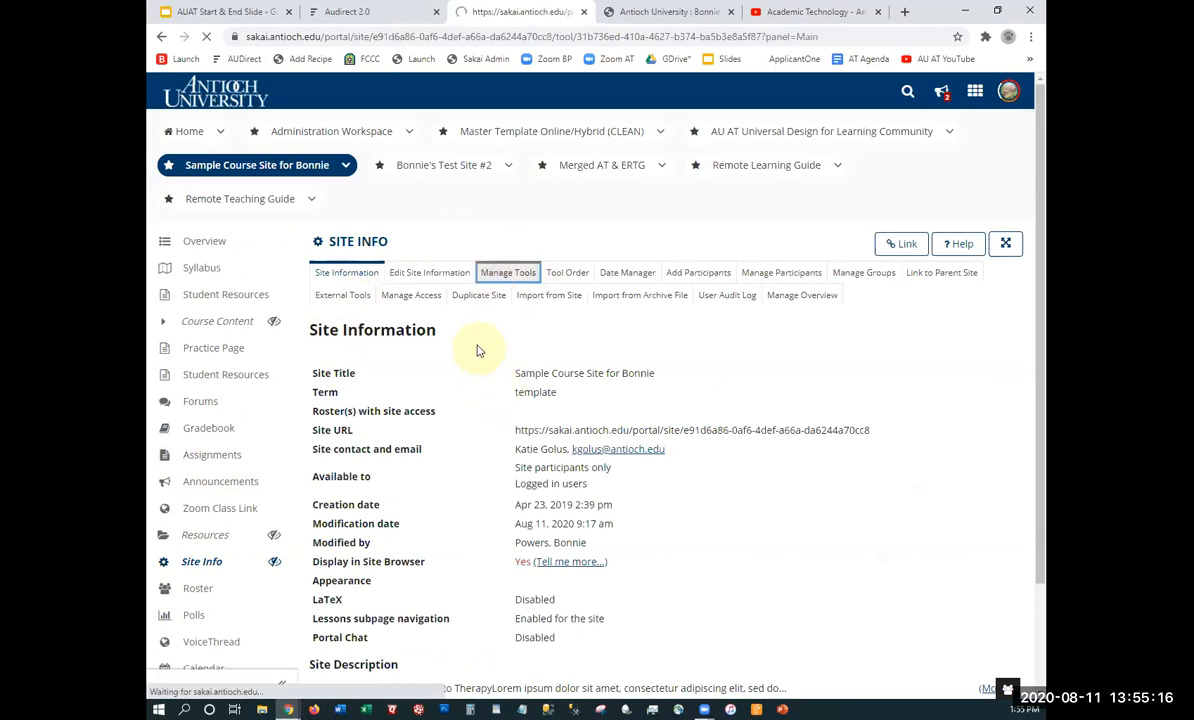
pyautogui.scroll(-12, 457, 366)
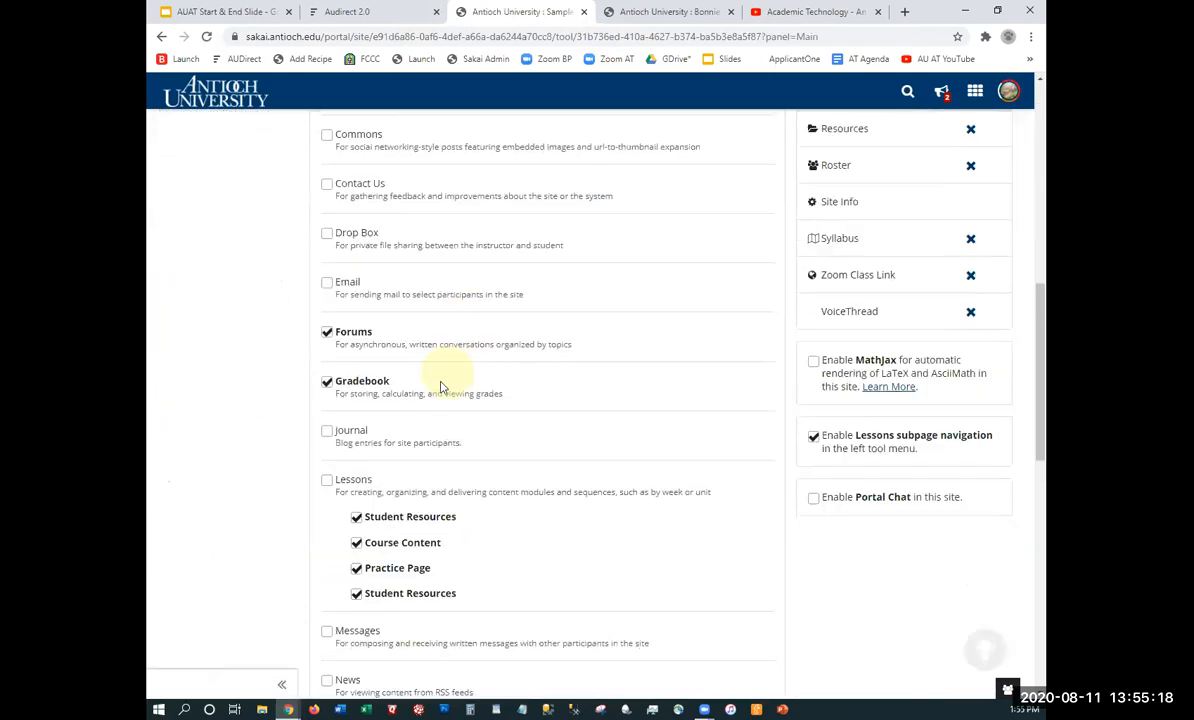
pyautogui.scroll(-3, 367, 476)
pyautogui.click(327, 437)
pyautogui.click(341, 624)
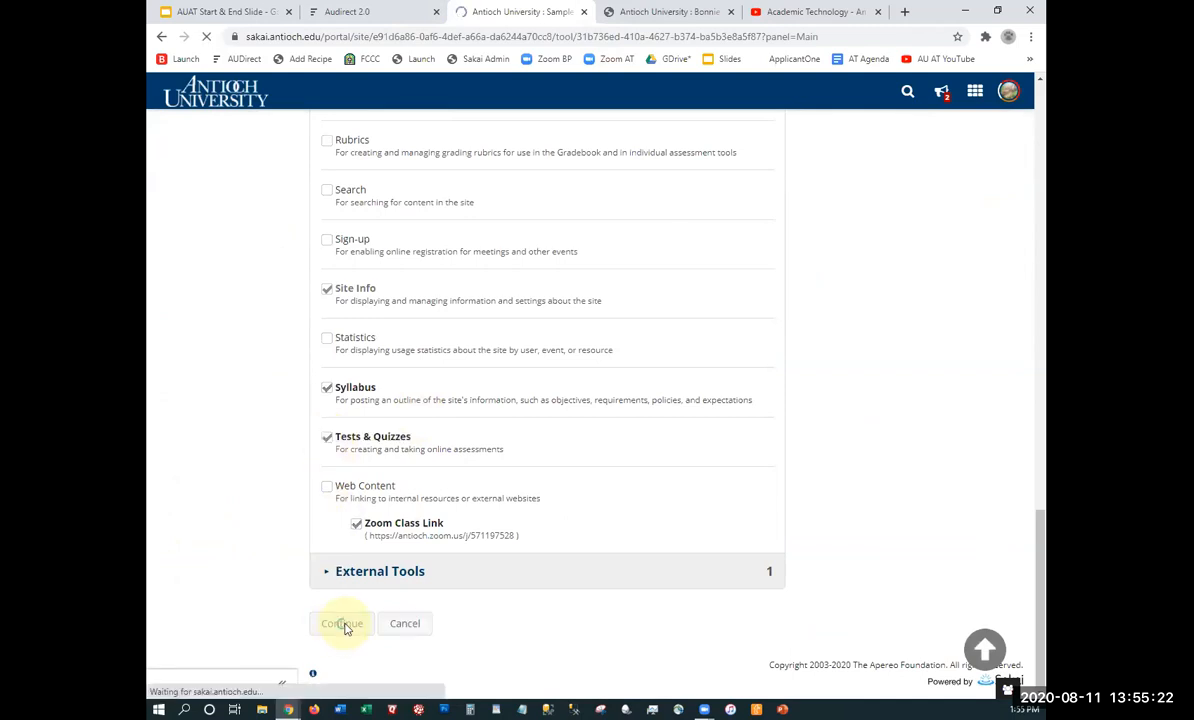
pyautogui.click(333, 651)
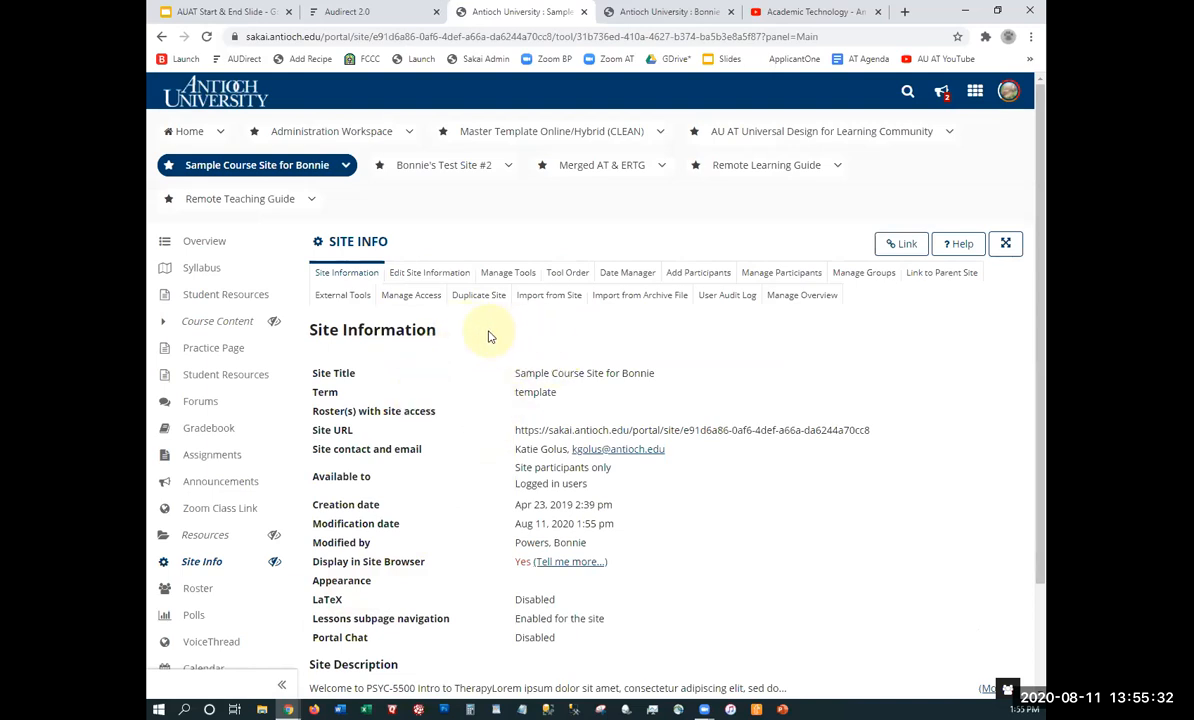
# Open the newly added Tests & Quizzes tool and review its assessment list
pyautogui.scroll(-2, 300, 490)
pyautogui.scroll(-1, 182, 516)
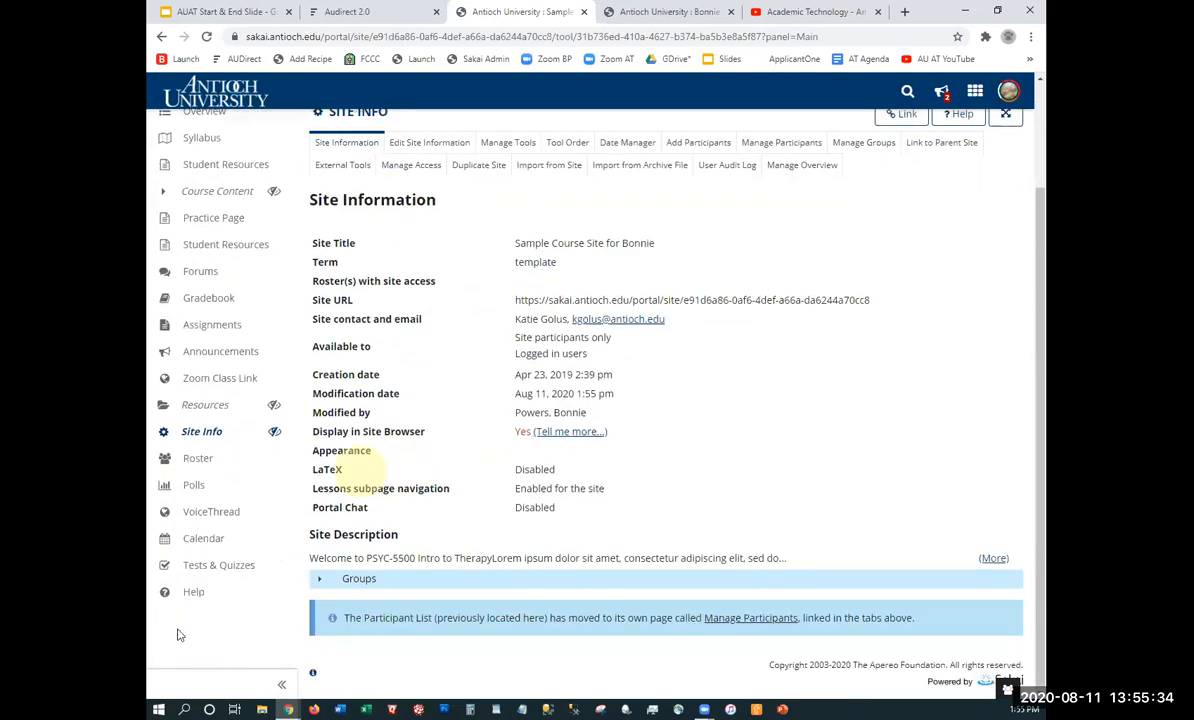
pyautogui.click(220, 565)
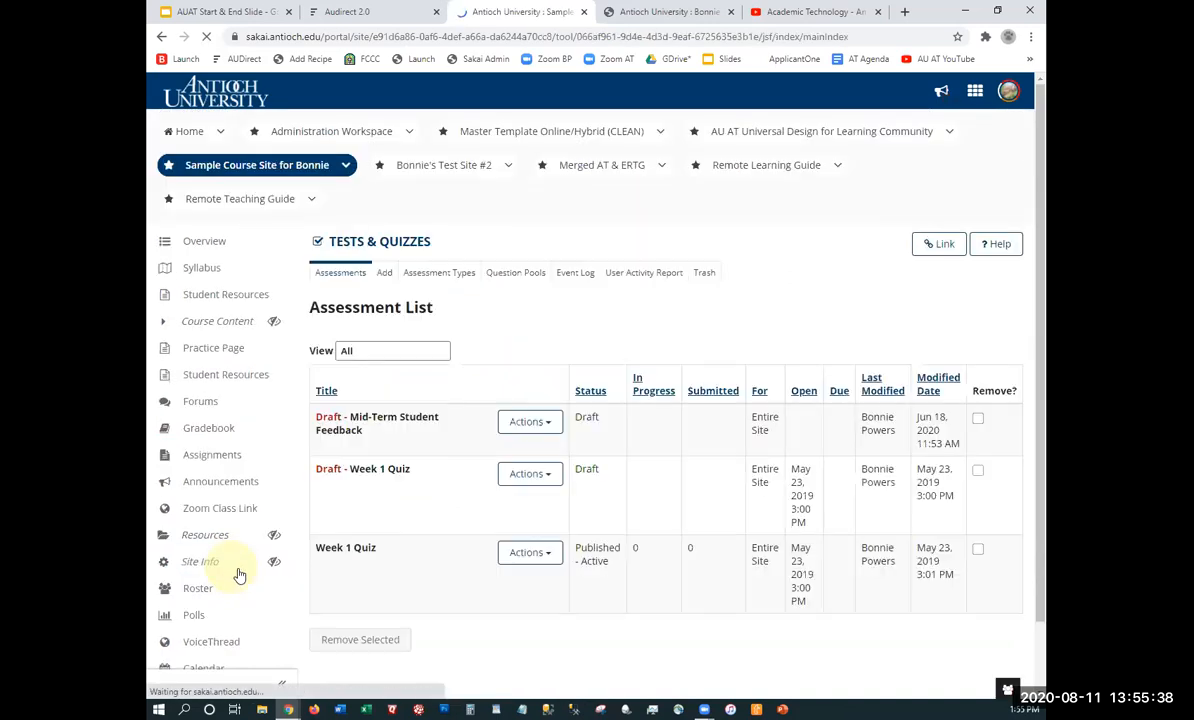
pyautogui.scroll(-1, 547, 354)
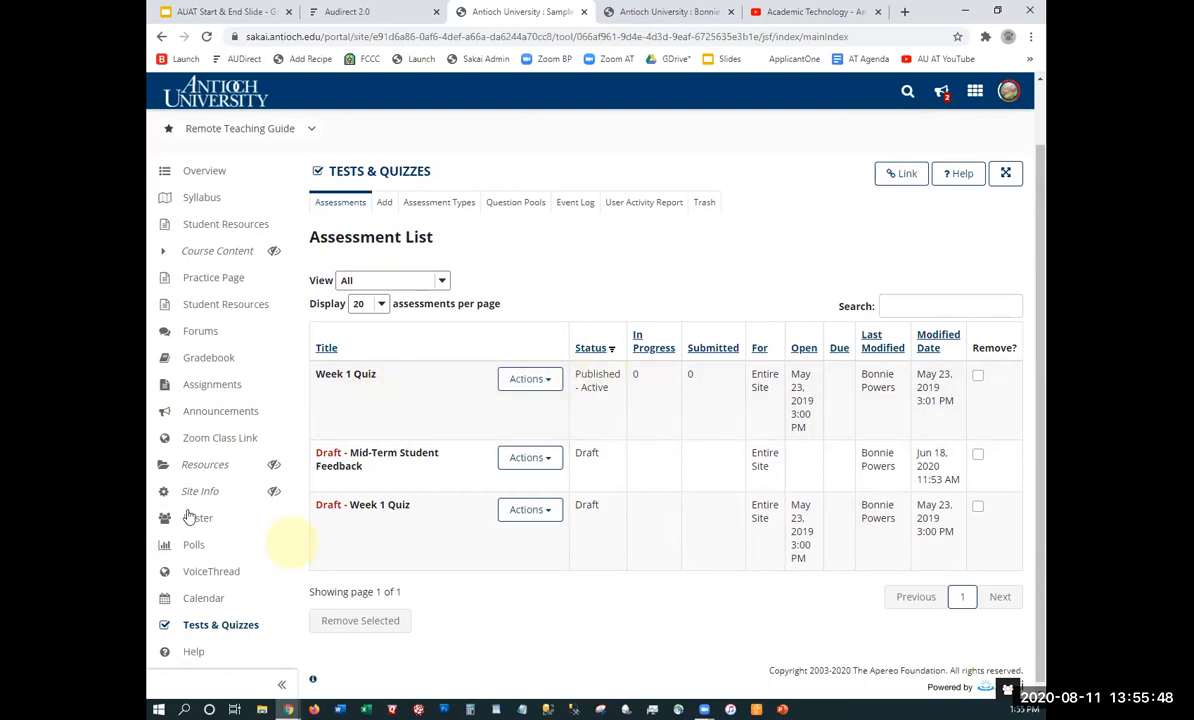
# Revisit the Gradebook's grades and reopen Tests & Quizzes
pyautogui.click(205, 366)
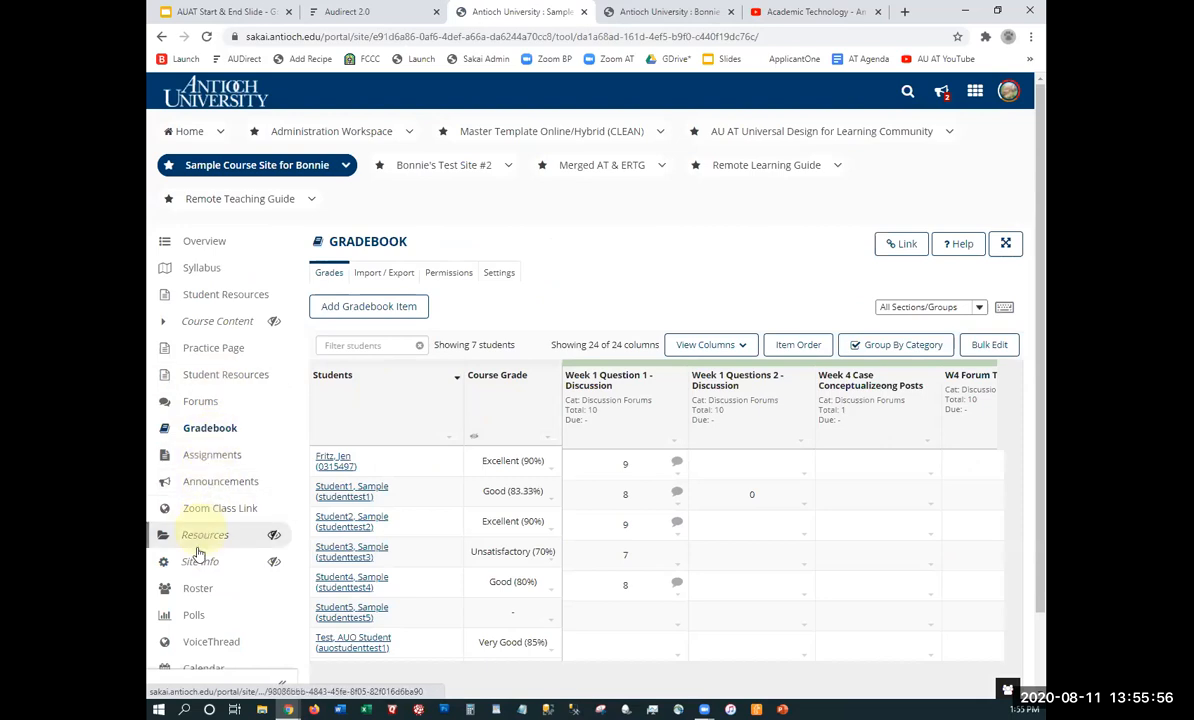
pyautogui.scroll(-1, 200, 620)
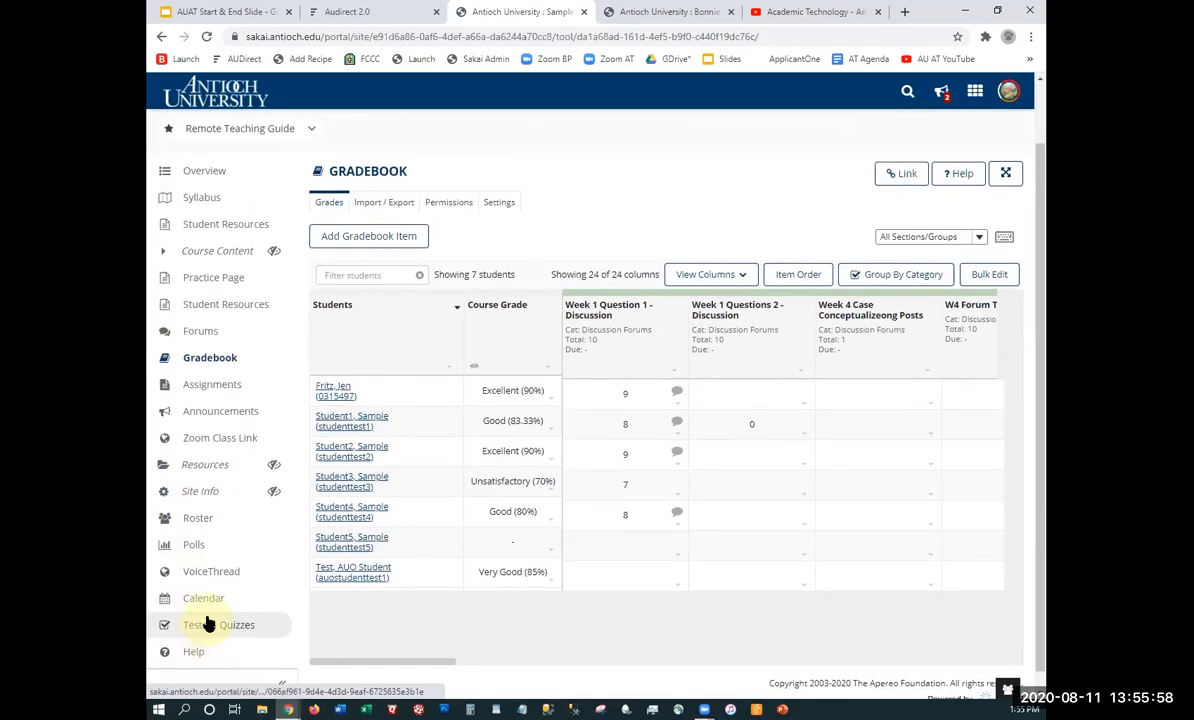
pyautogui.click(208, 628)
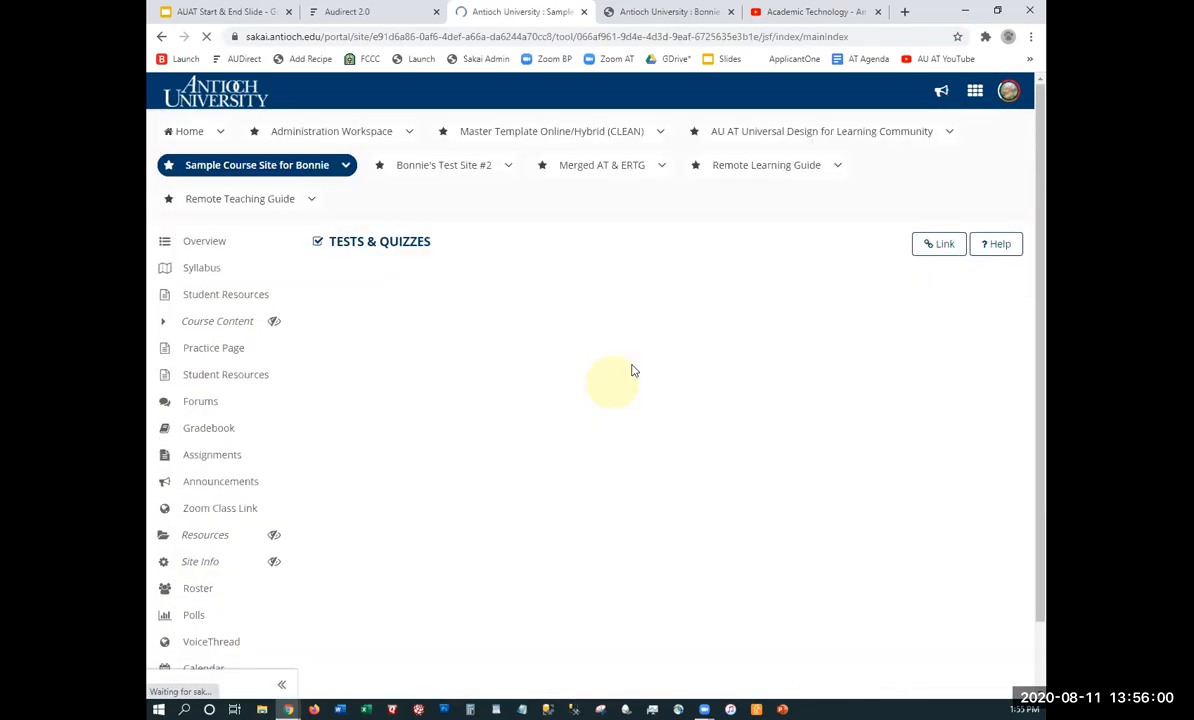
# Open the published Week 1 Quiz's settings and expand its Grading and Feedback options
pyautogui.click(525, 450)
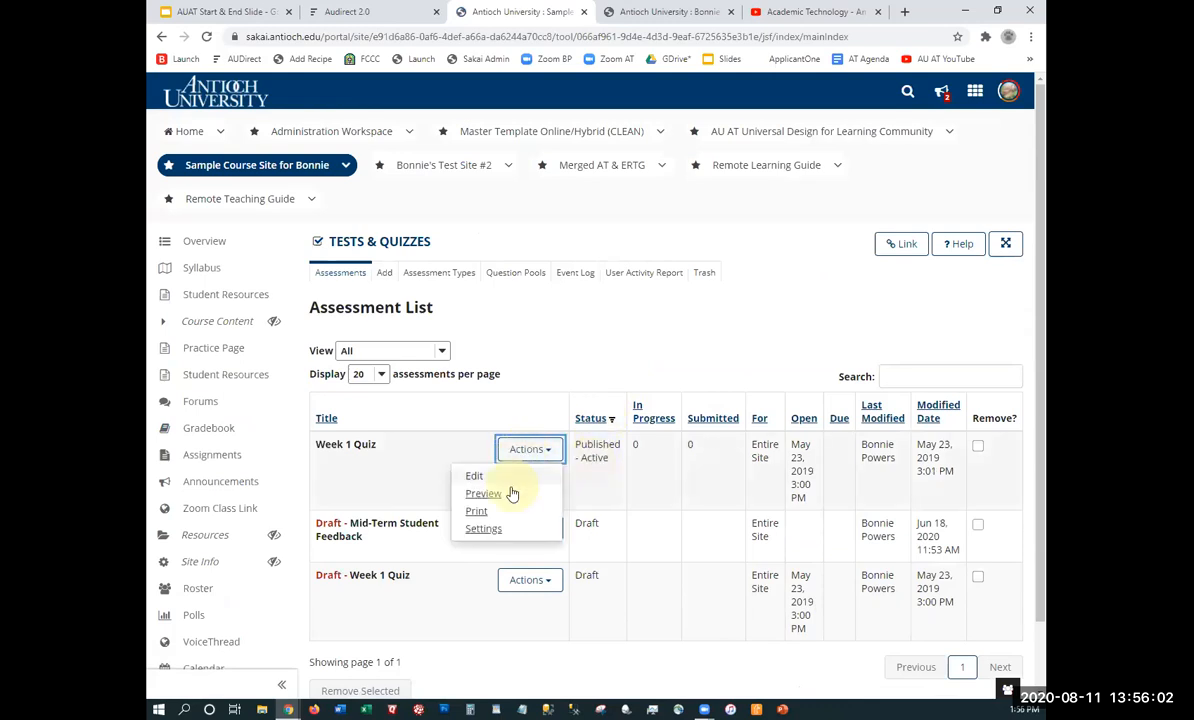
pyautogui.click(485, 529)
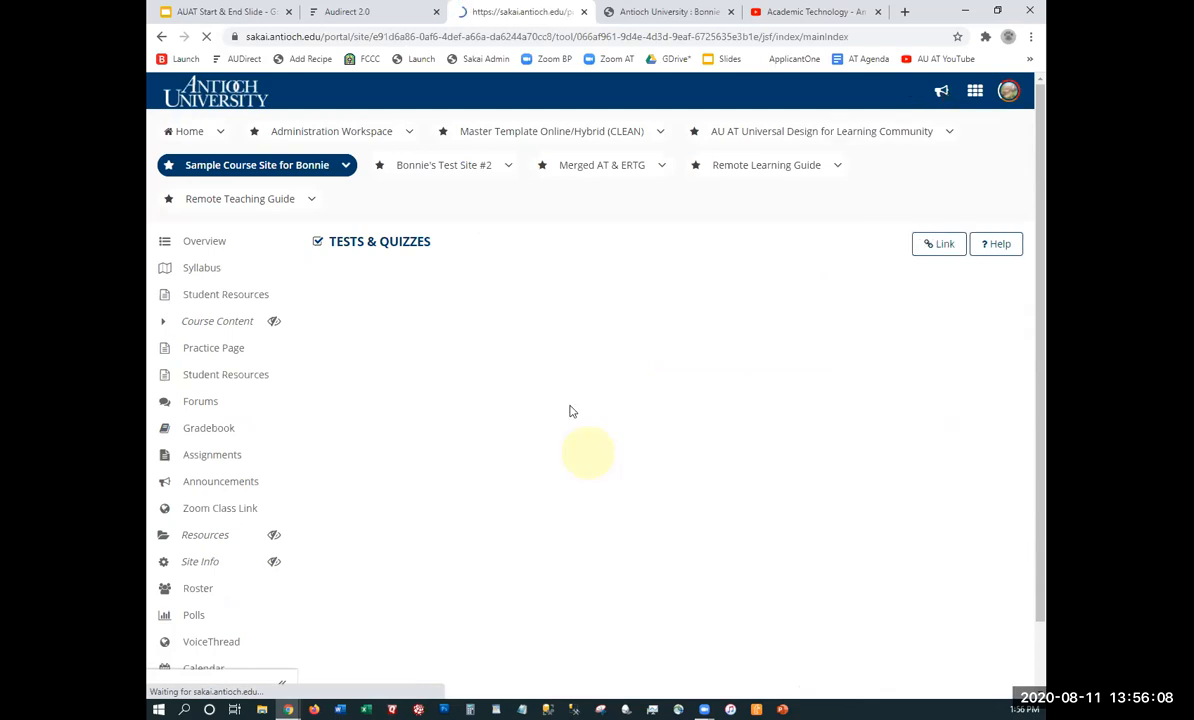
pyautogui.scroll(-3, 566, 436)
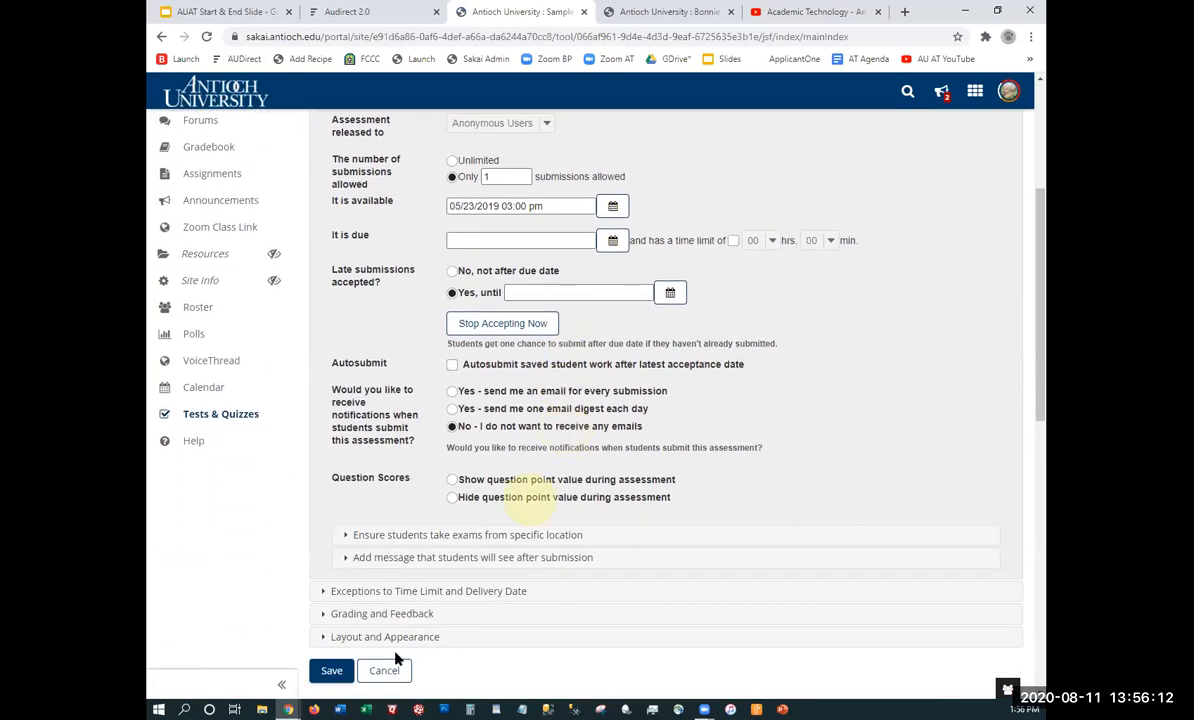
pyautogui.click(410, 614)
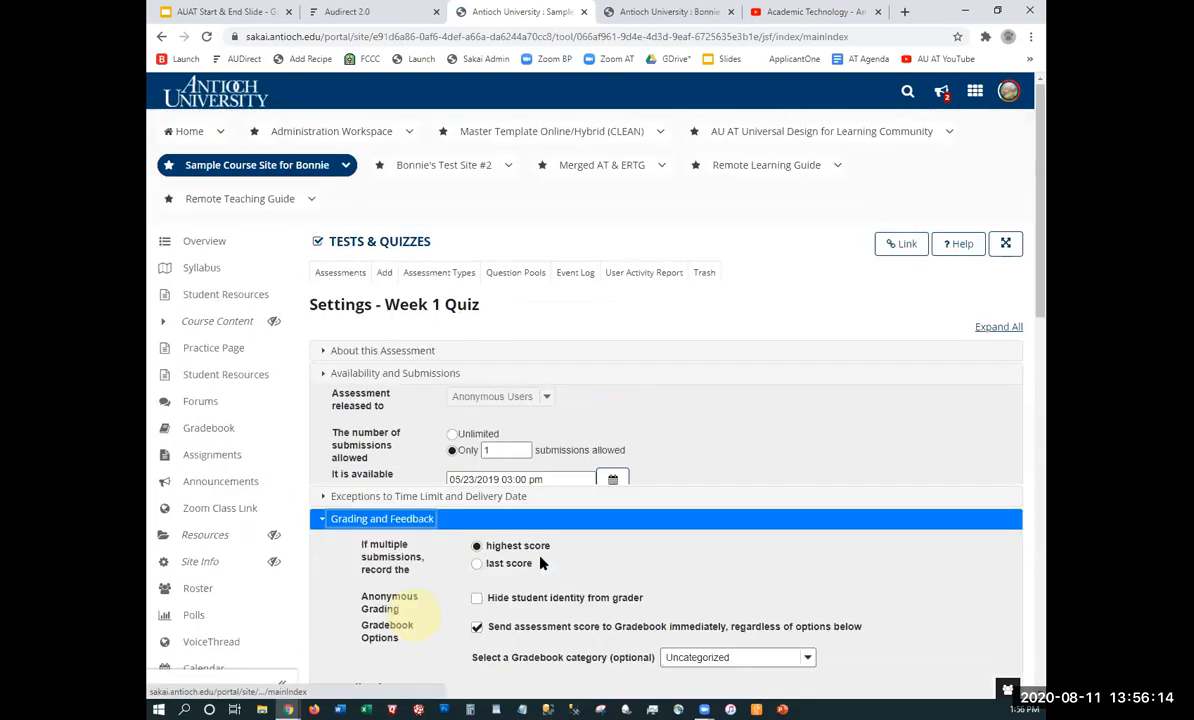
pyautogui.scroll(-4, 540, 563)
pyautogui.scroll(-1, 540, 563)
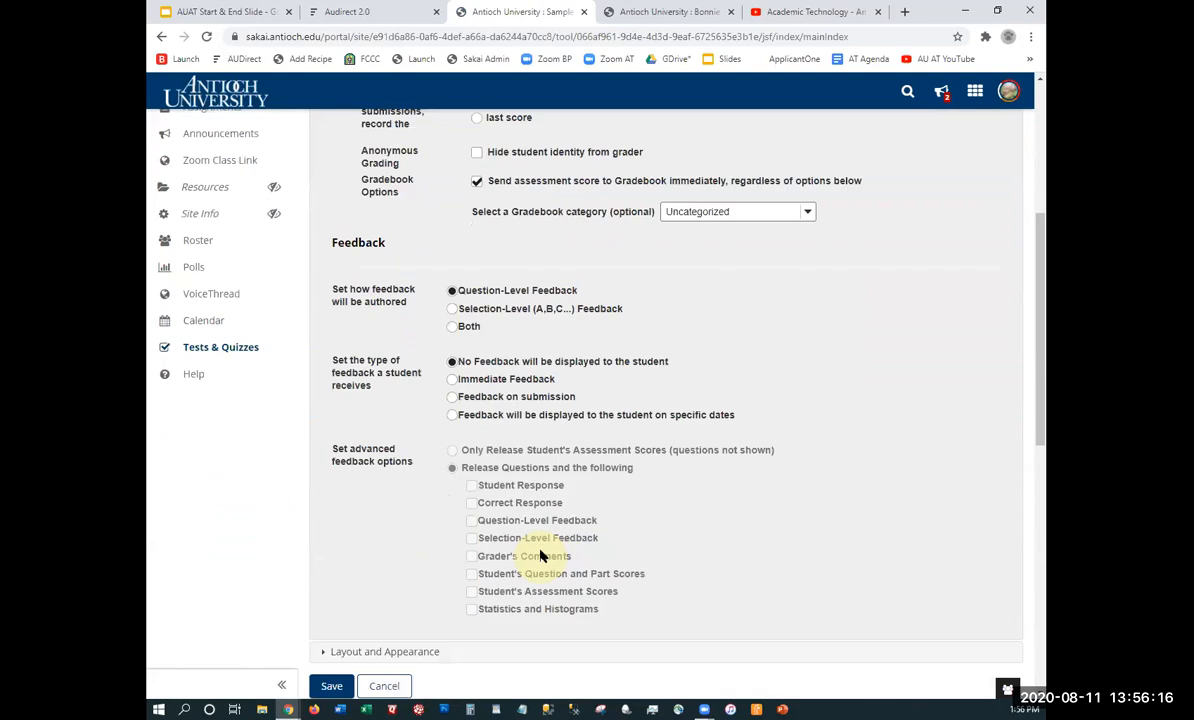
# Keep the quiz score sent to the Gradebook immediately, assign the Weekly Journal Entry gradebook category, and save the settings
pyautogui.click(477, 178)
pyautogui.click(478, 180)
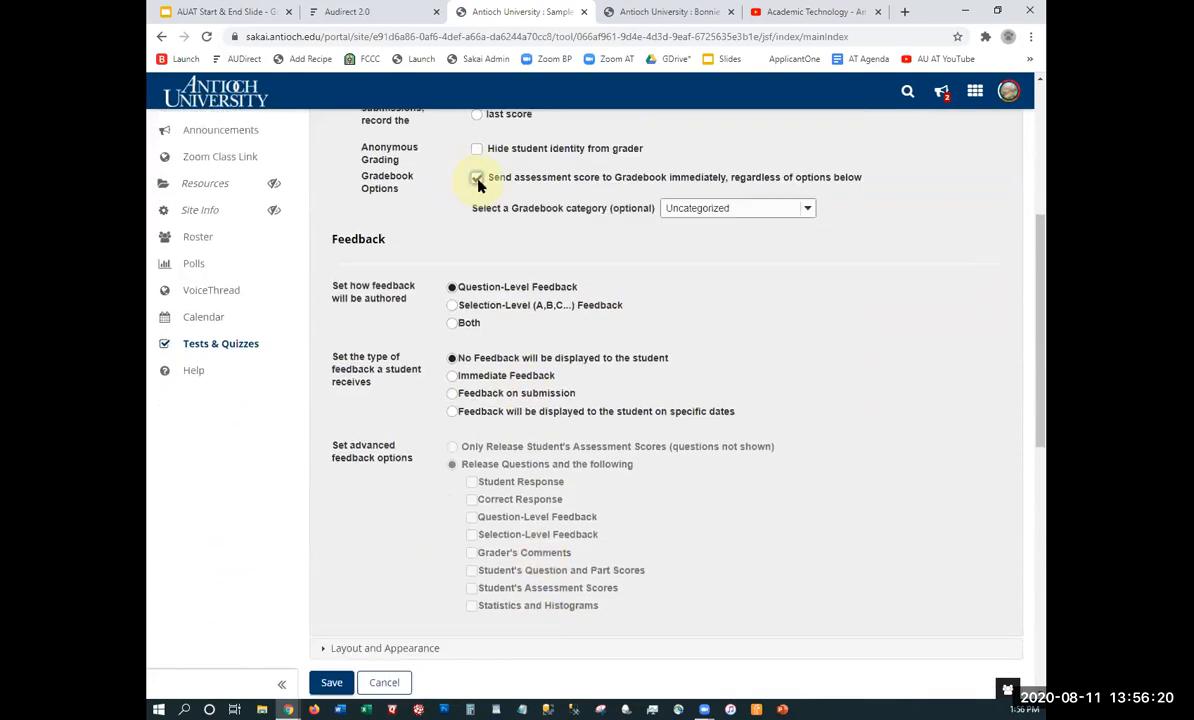
pyautogui.click(673, 207)
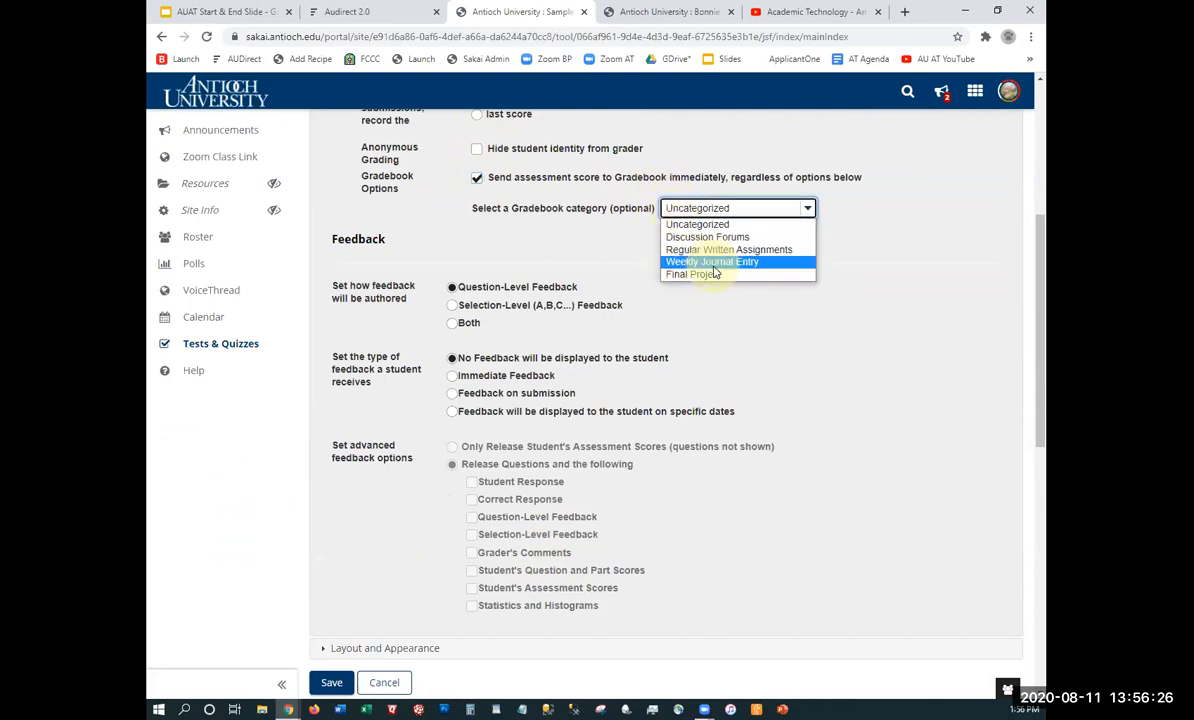
pyautogui.click(775, 262)
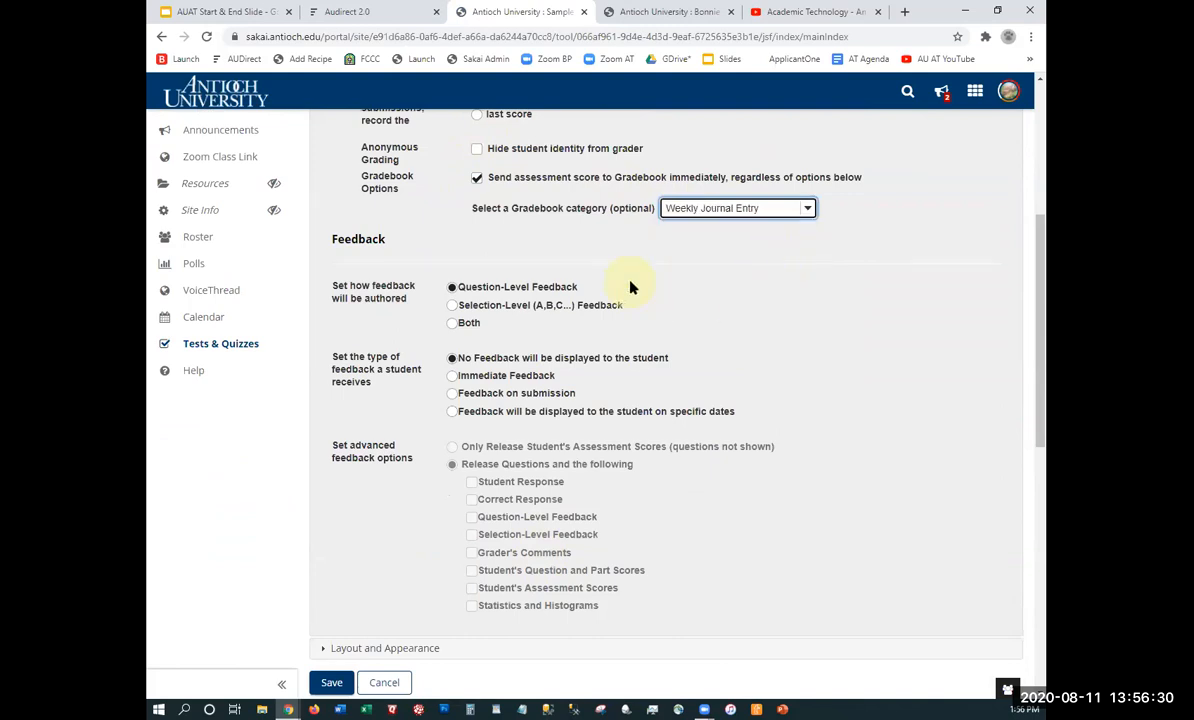
pyautogui.scroll(-1, 380, 645)
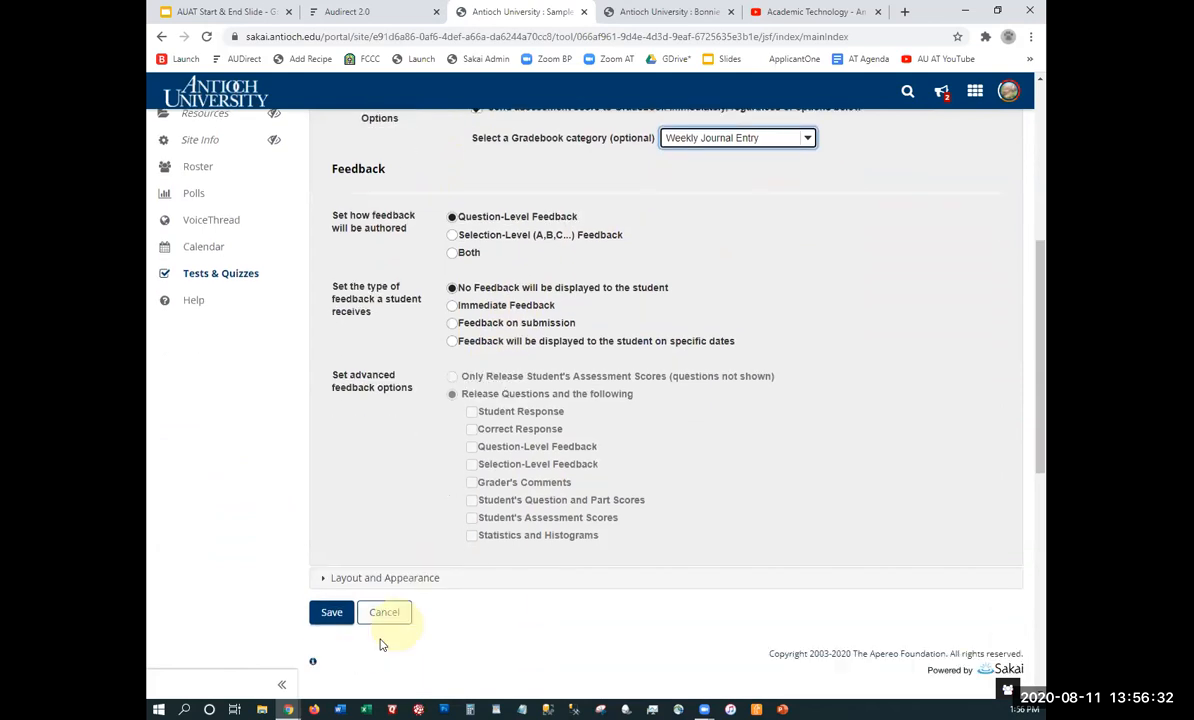
pyautogui.click(336, 617)
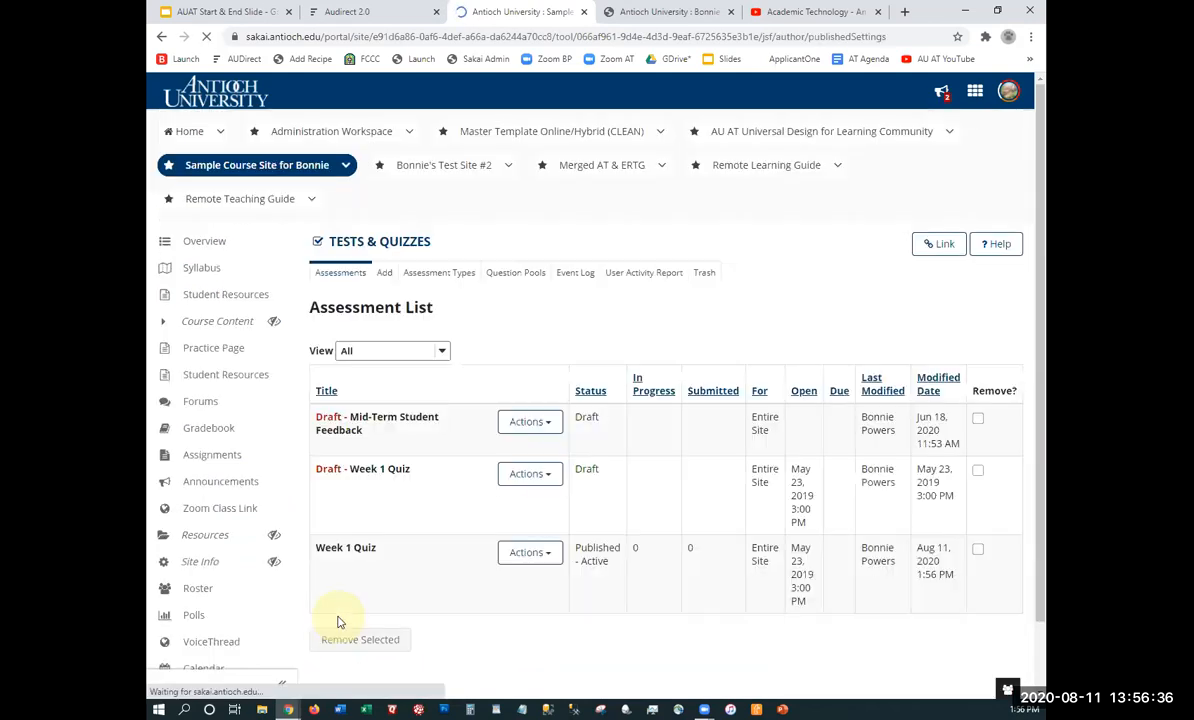
# Return to the Gradebook and find the Week 1 Quiz column to check its category placement
pyautogui.scroll(-1, 424, 501)
pyautogui.scroll(-1, 422, 500)
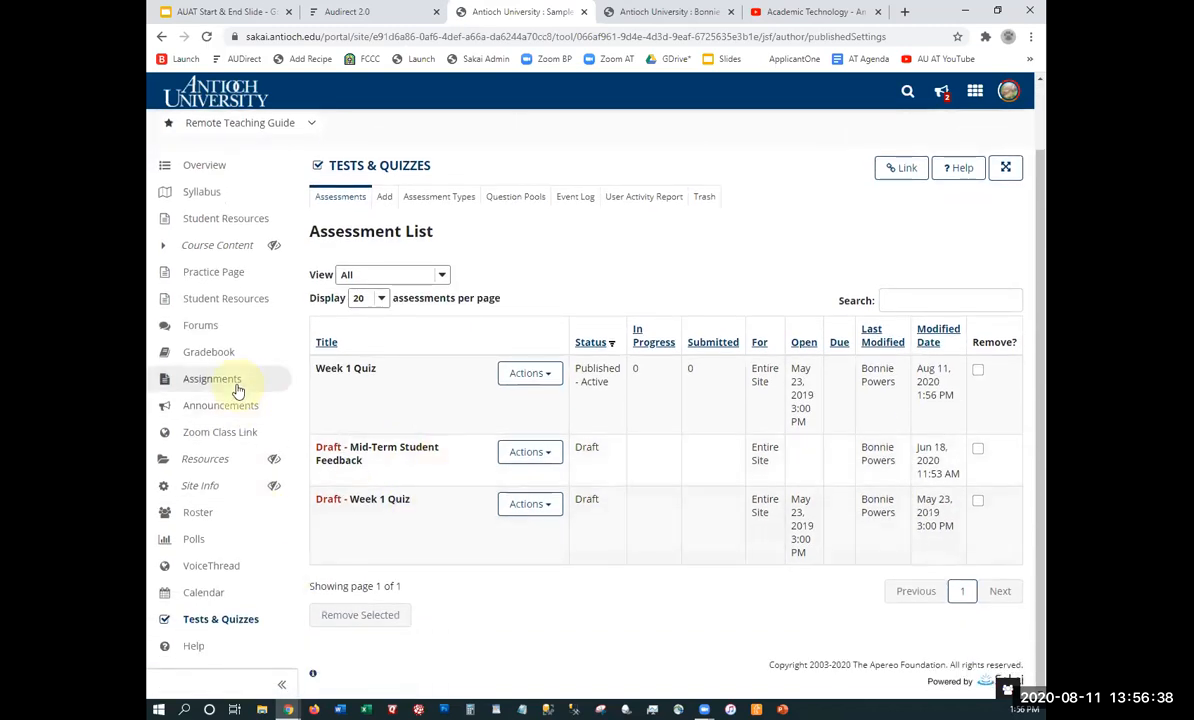
pyautogui.click(220, 355)
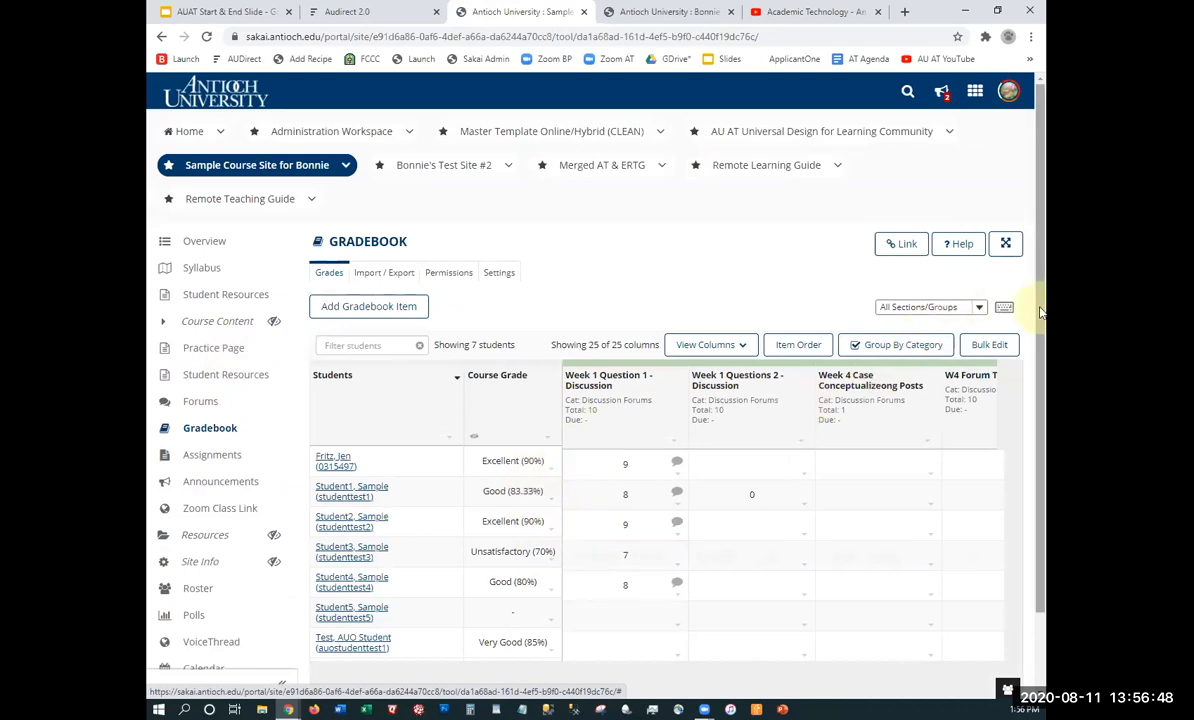
pyautogui.scroll(-2, 1040, 312)
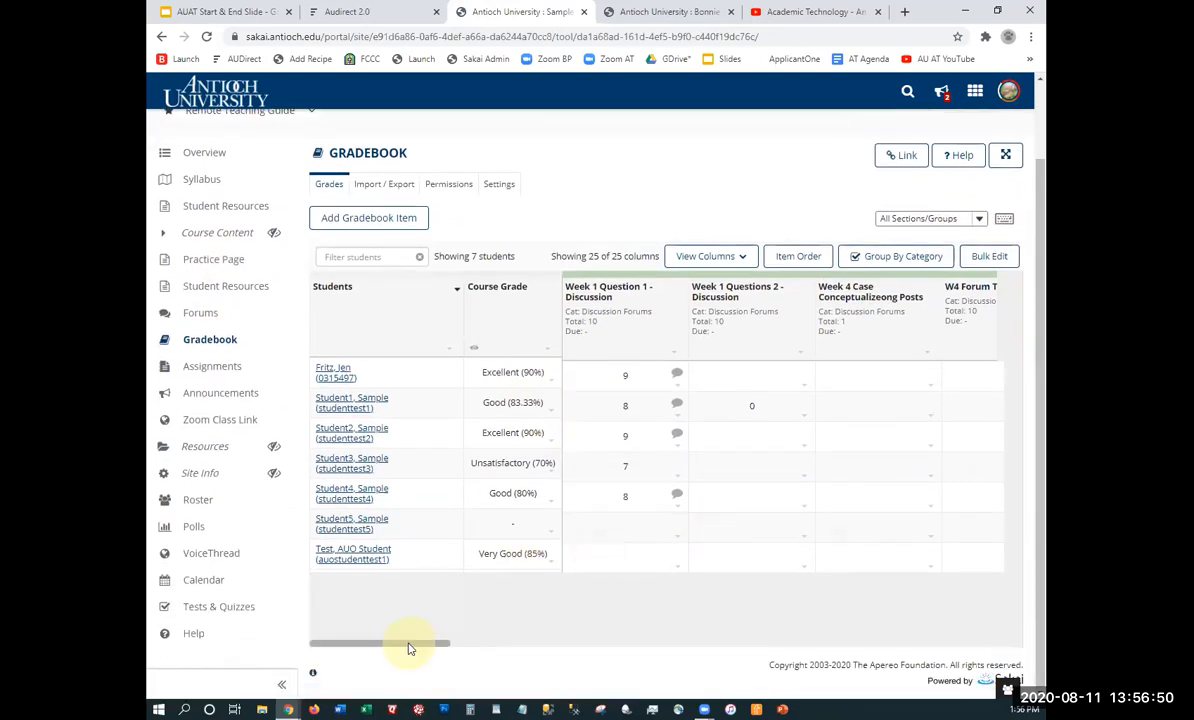
pyautogui.moveTo(421, 648); pyautogui.dragTo(566, 646)
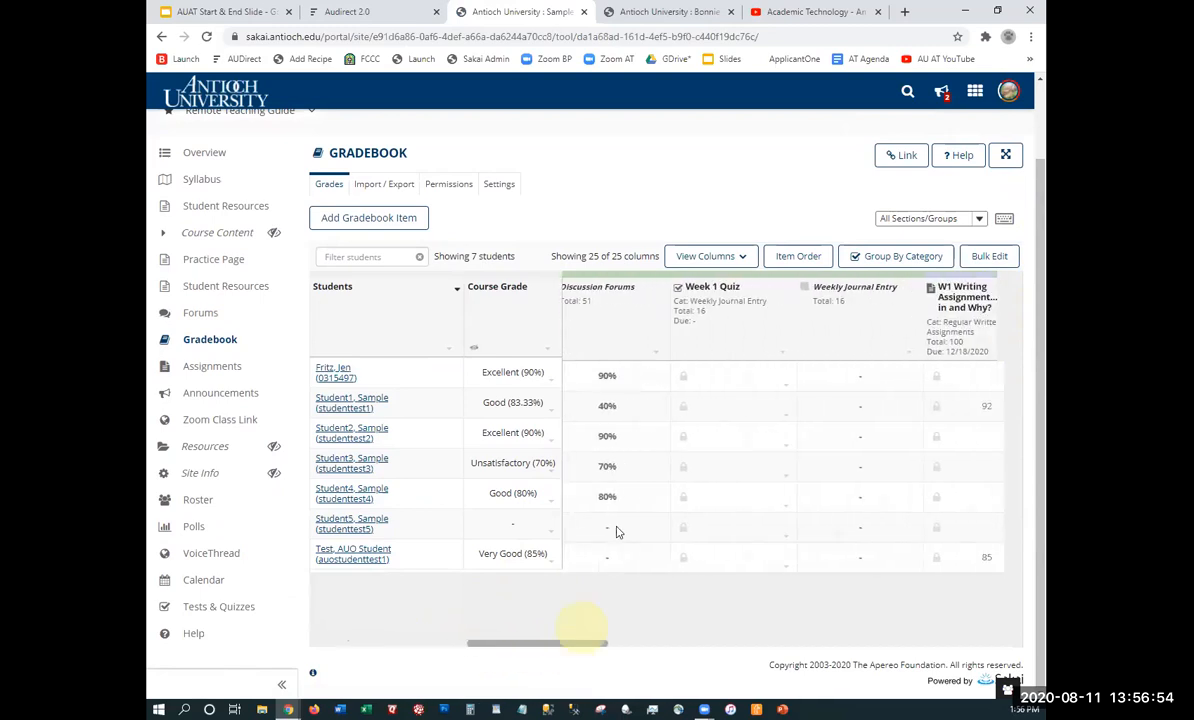